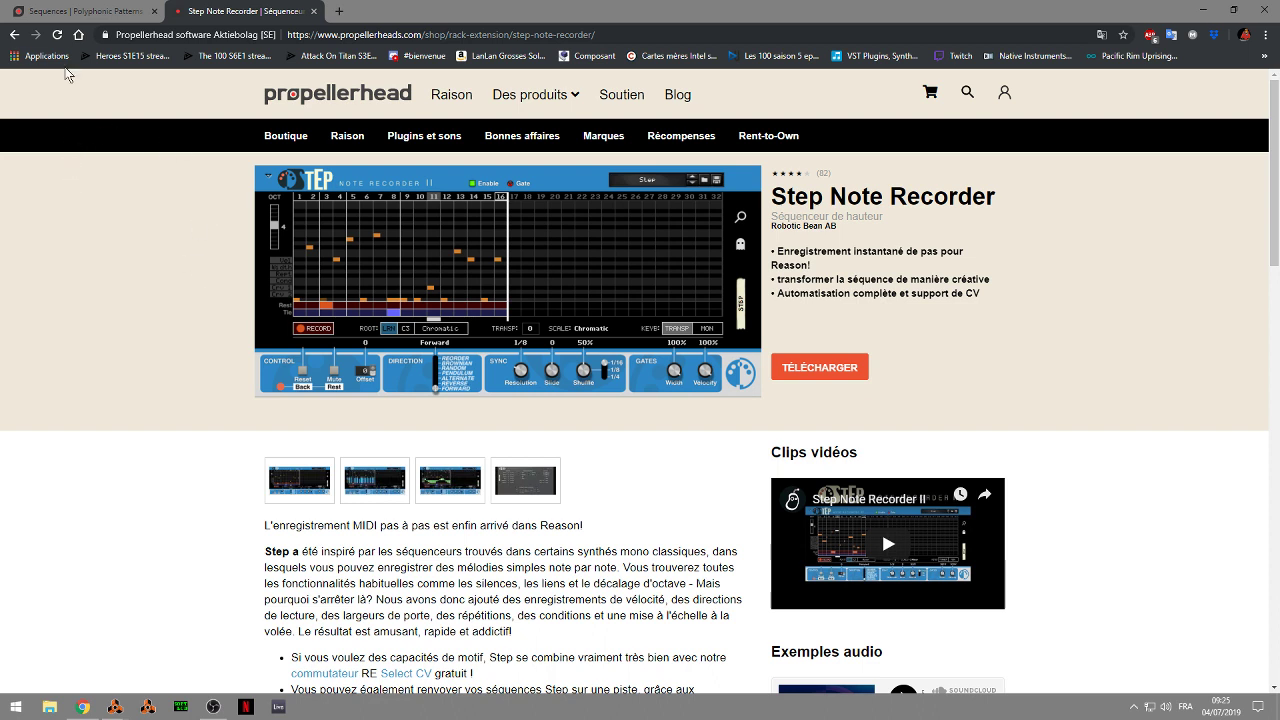
View the Sequences product page in the browser and switch to Reason's Document 2 window
{"action": "left_click", "coordinate": [67, 14]}
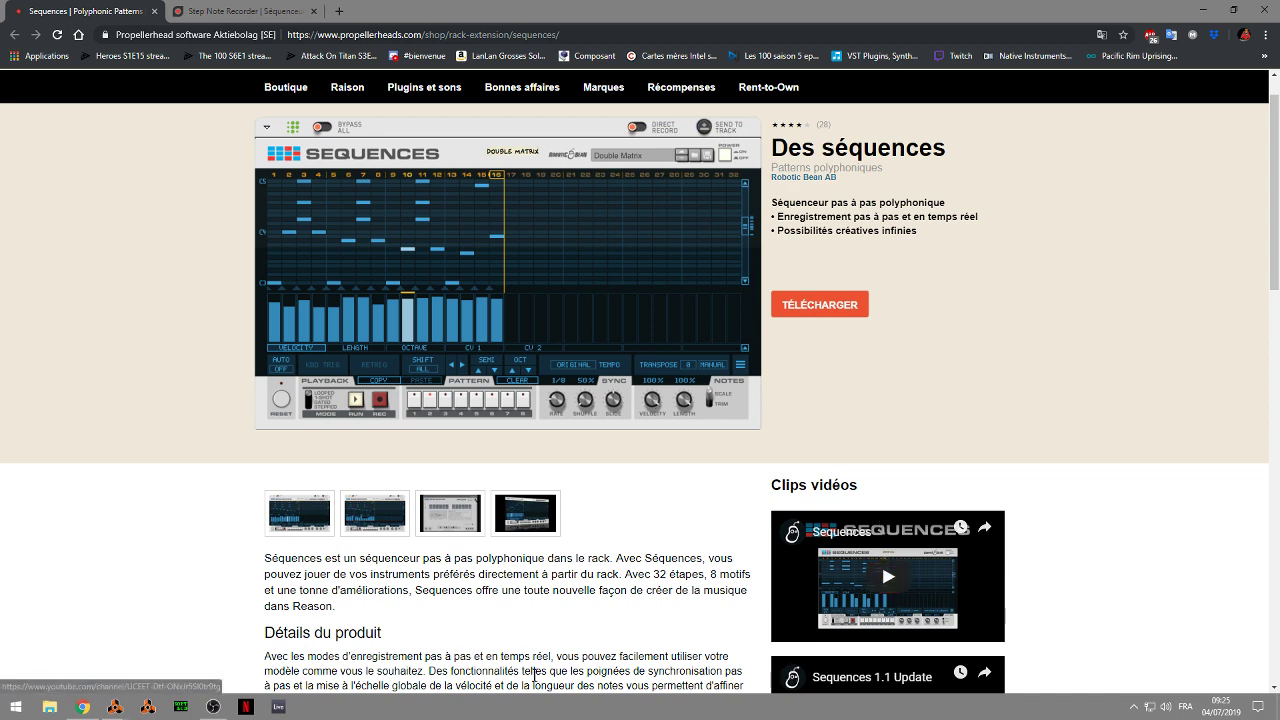
{"action": "left_click", "coordinate": [117, 707]}
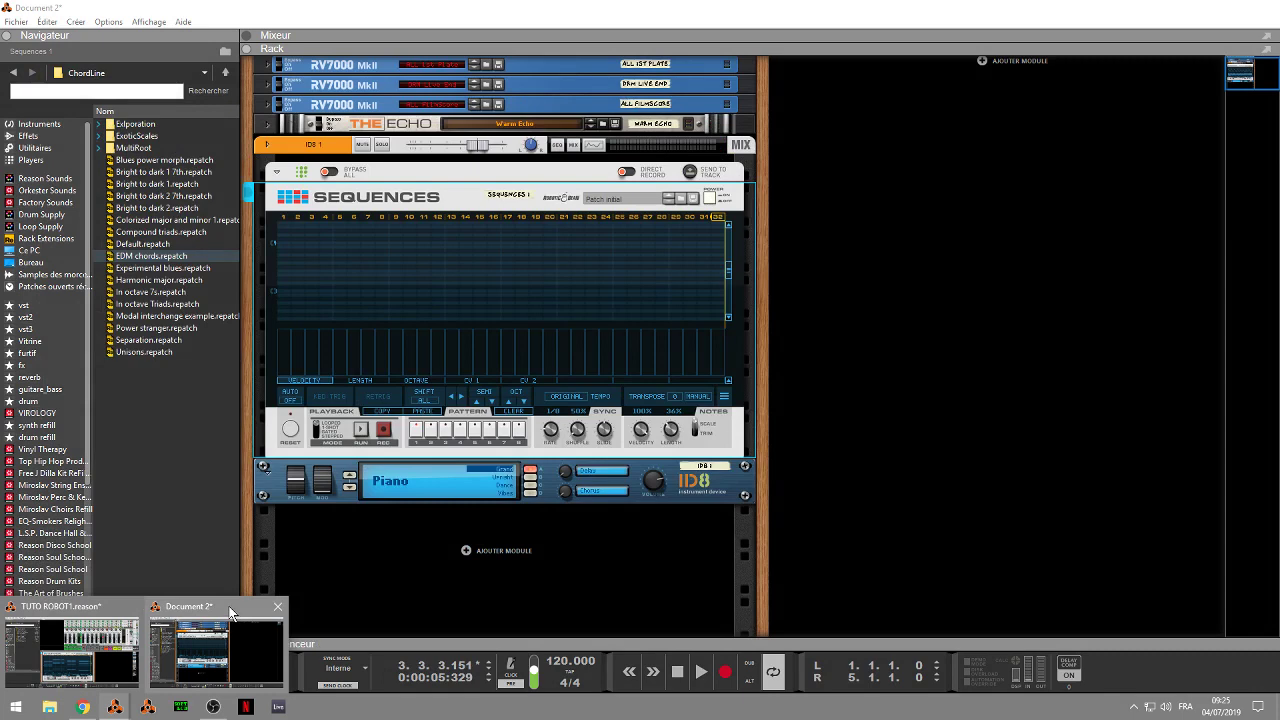
{"action": "left_click", "coordinate": [228, 605]}
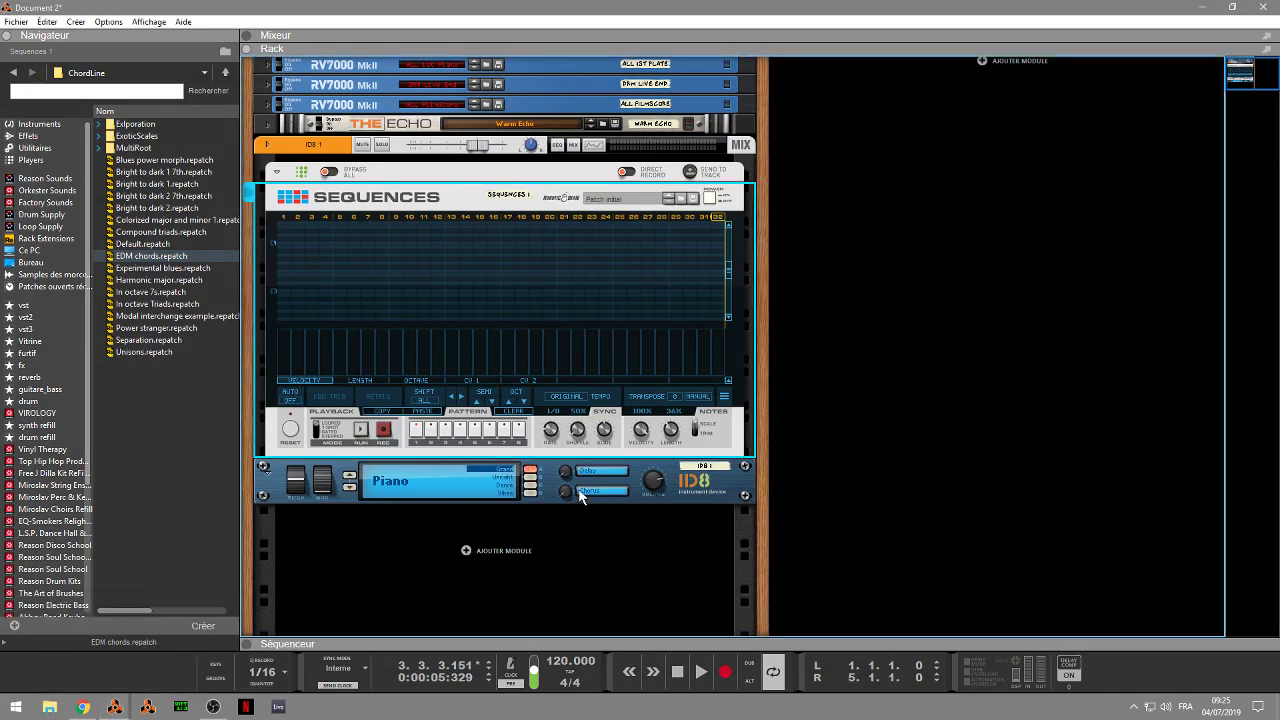
Delete the ID8 instrument together with its entire device group
{"action": "left_click", "coordinate": [716, 481]}
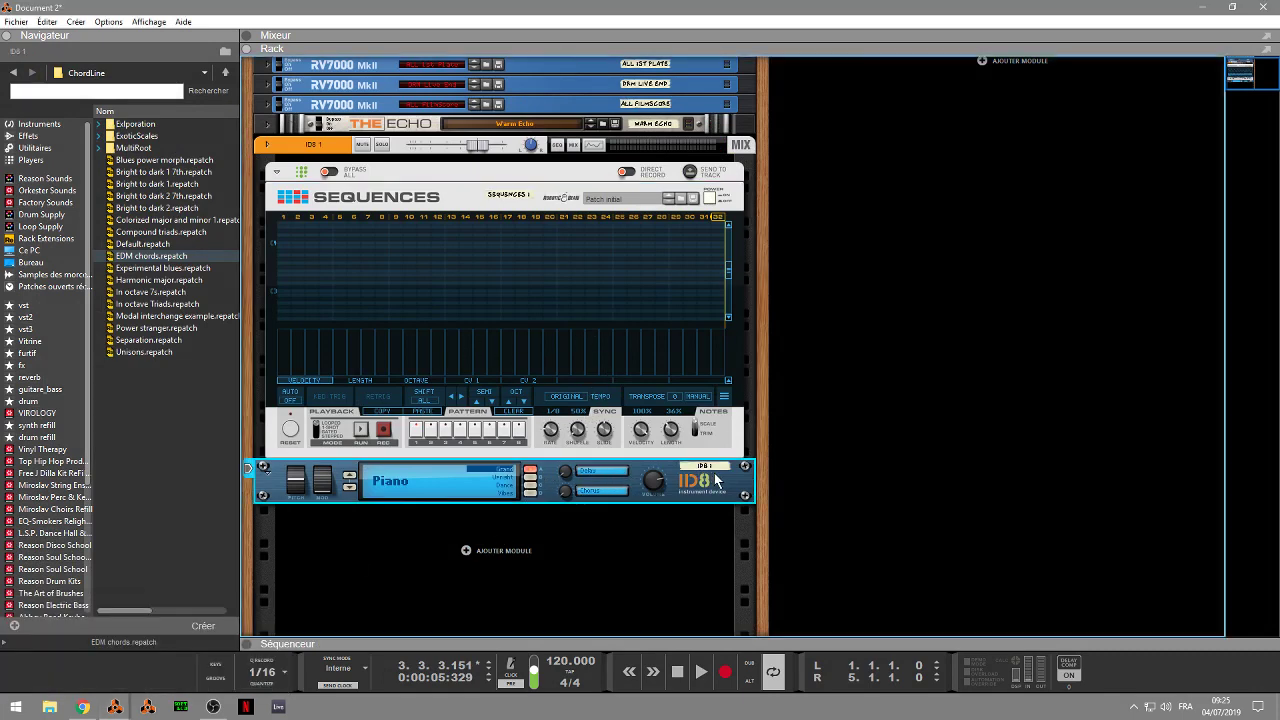
{"action": "key", "text": "Delete"}
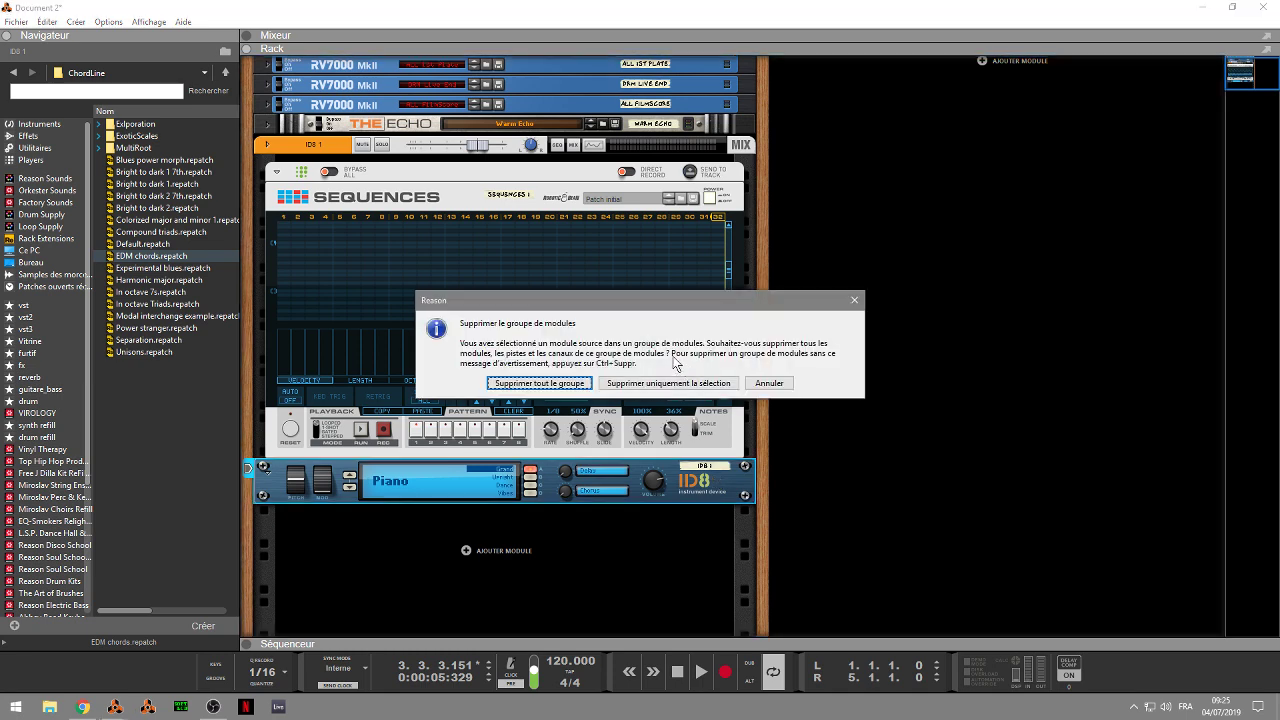
{"action": "left_click", "coordinate": [552, 386]}
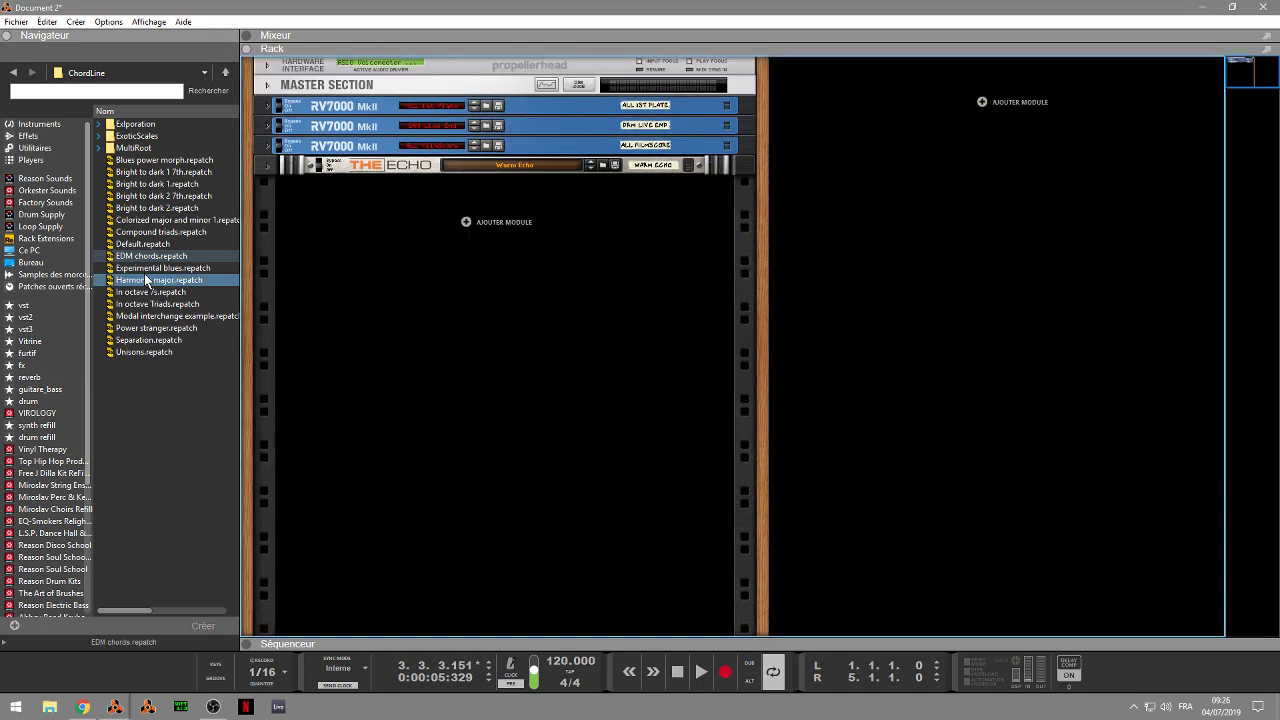
Add a new ID8 instrument module to the empty rack below The Echo
{"action": "left_click", "coordinate": [32, 124]}
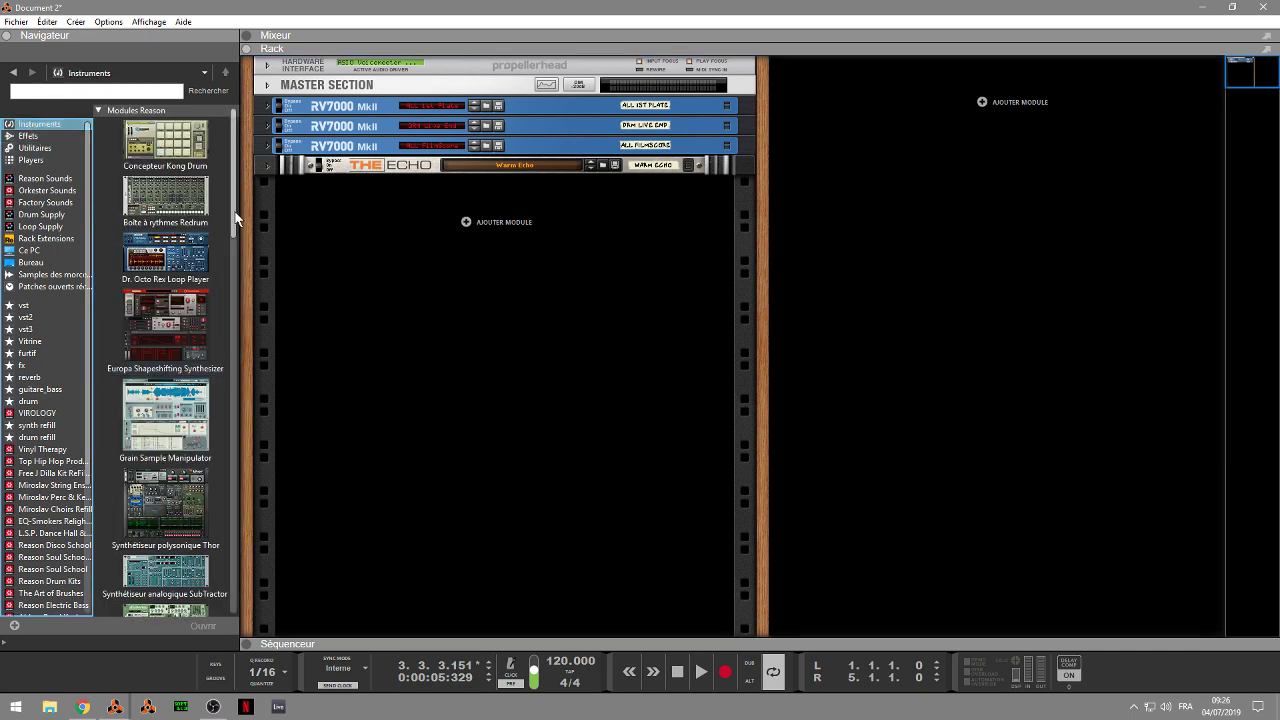
{"action": "scroll", "coordinate": [238, 267], "scroll_direction": "down", "scroll_amount": 3}
{"action": "scroll", "coordinate": [240, 267], "scroll_direction": "down", "scroll_amount": 3}
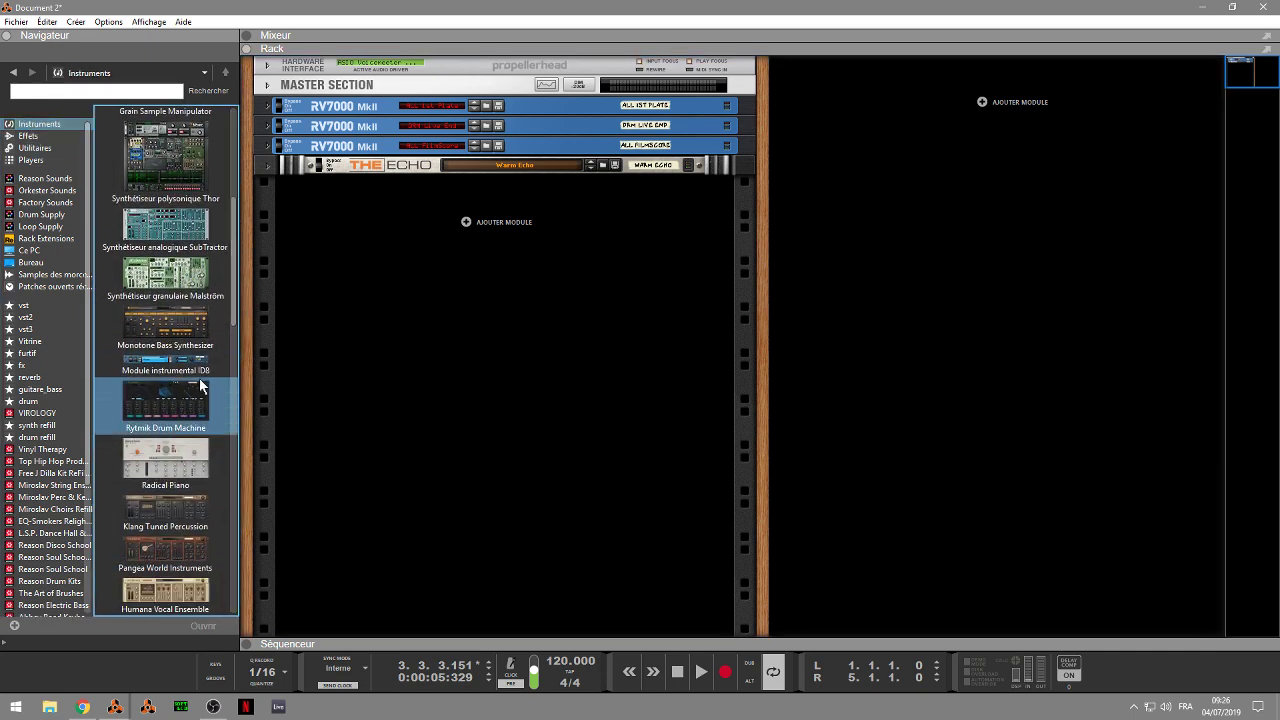
{"action": "mouse_move", "coordinate": [197, 372]}
{"action": "left_mouse_down"}
{"action": "mouse_move", "coordinate": [797, 280]}
{"action": "mouse_move", "coordinate": [566, 291]}
{"action": "left_mouse_up"}
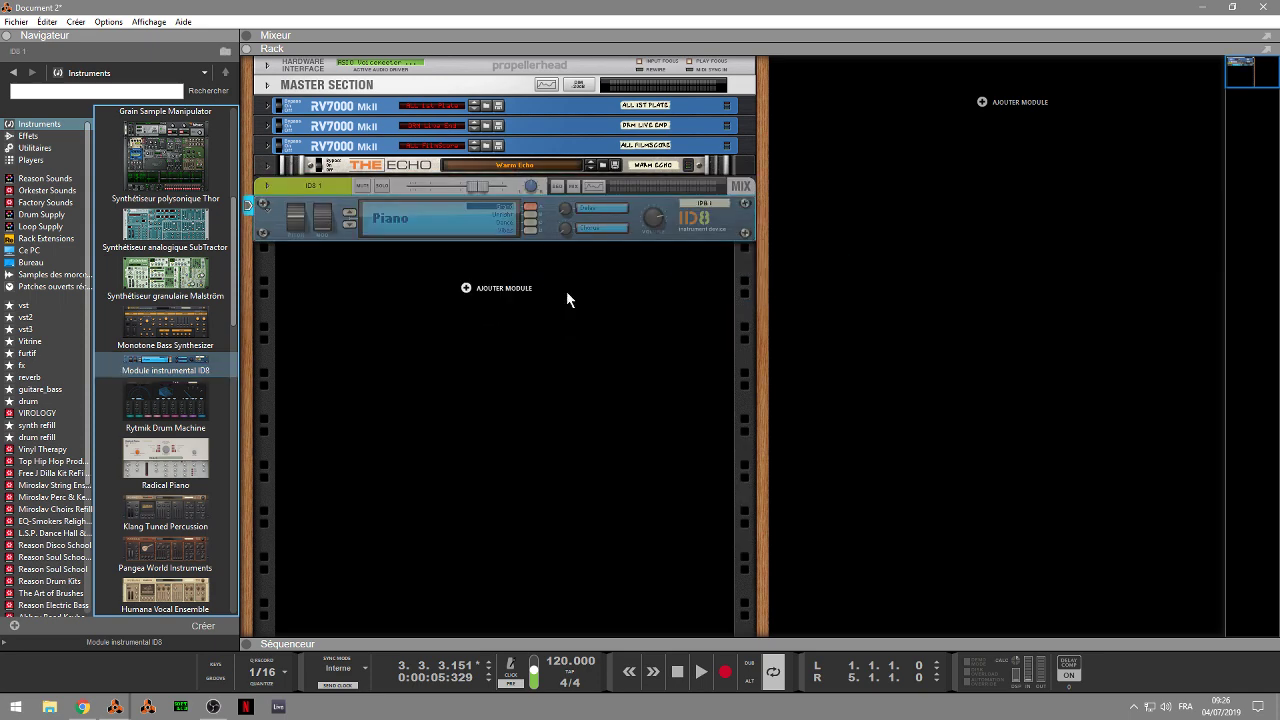
Attach the Robotic Bean Sequences player to the ID8 and collapse its velocity lane to enlarge the note grid
{"action": "left_click", "coordinate": [40, 160]}
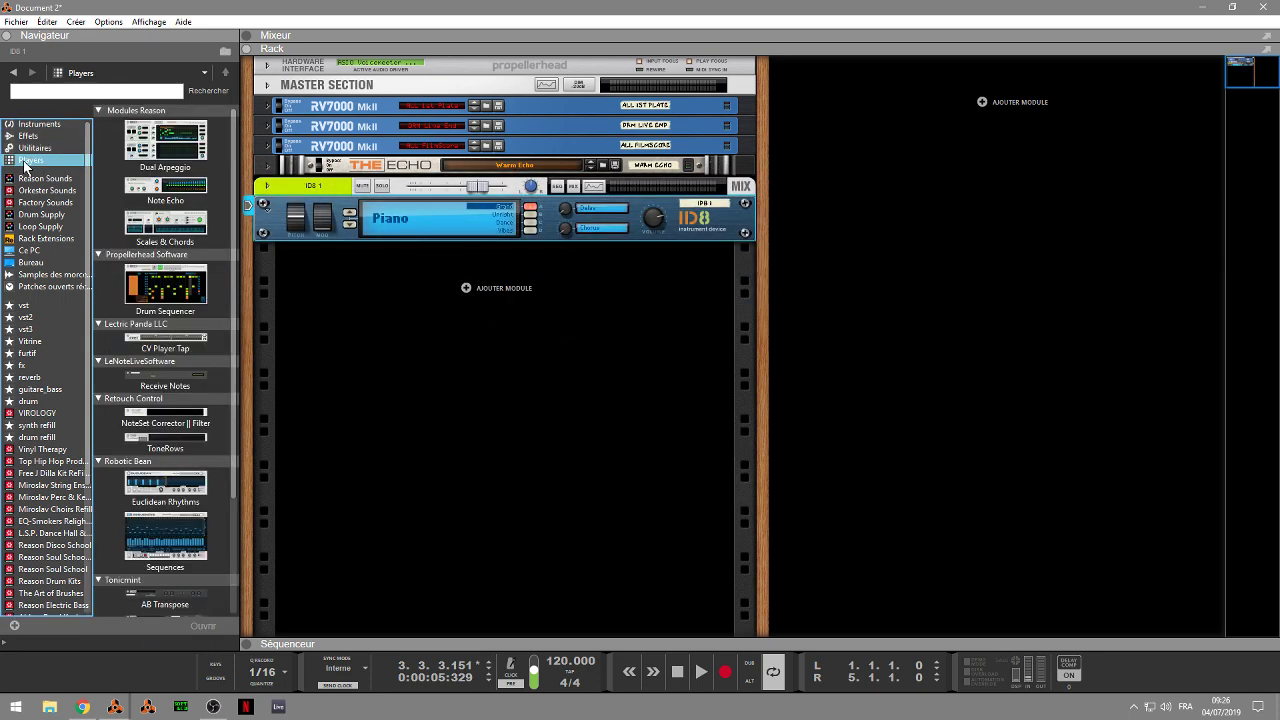
{"action": "left_click_drag", "start_coordinate": [165, 535], "coordinate": [488, 212]}
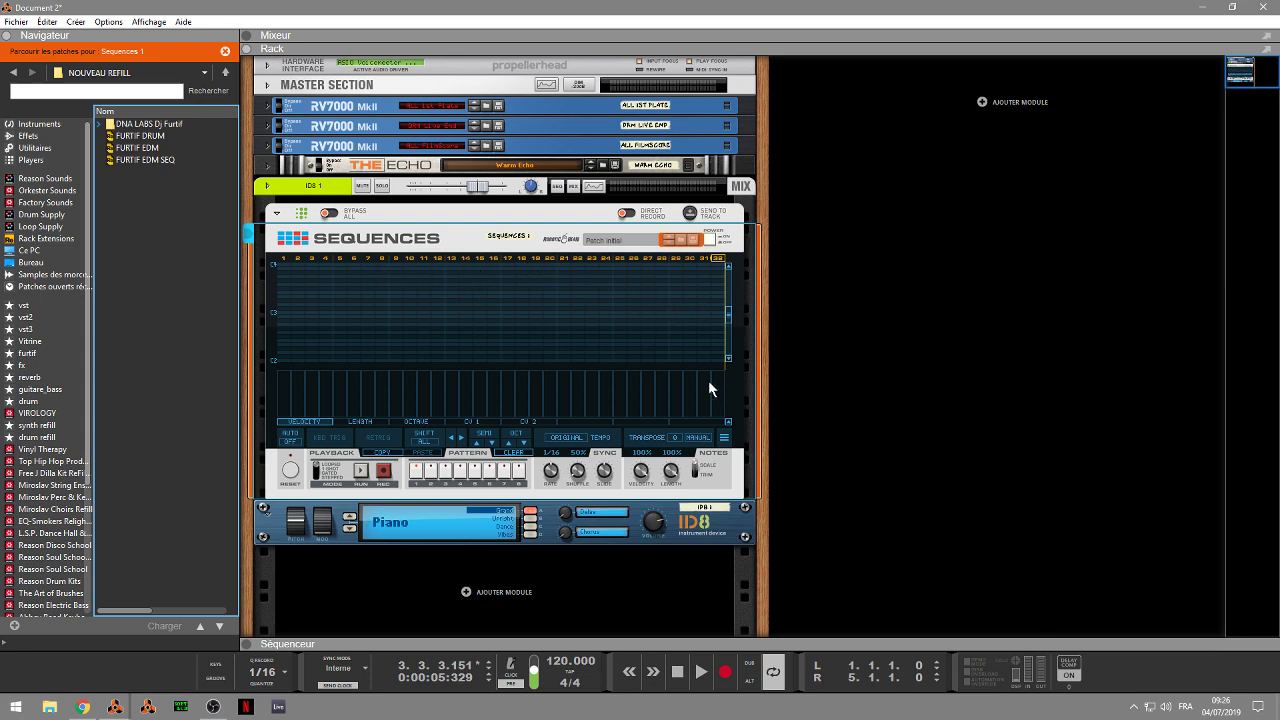
{"action": "left_click", "coordinate": [728, 421]}
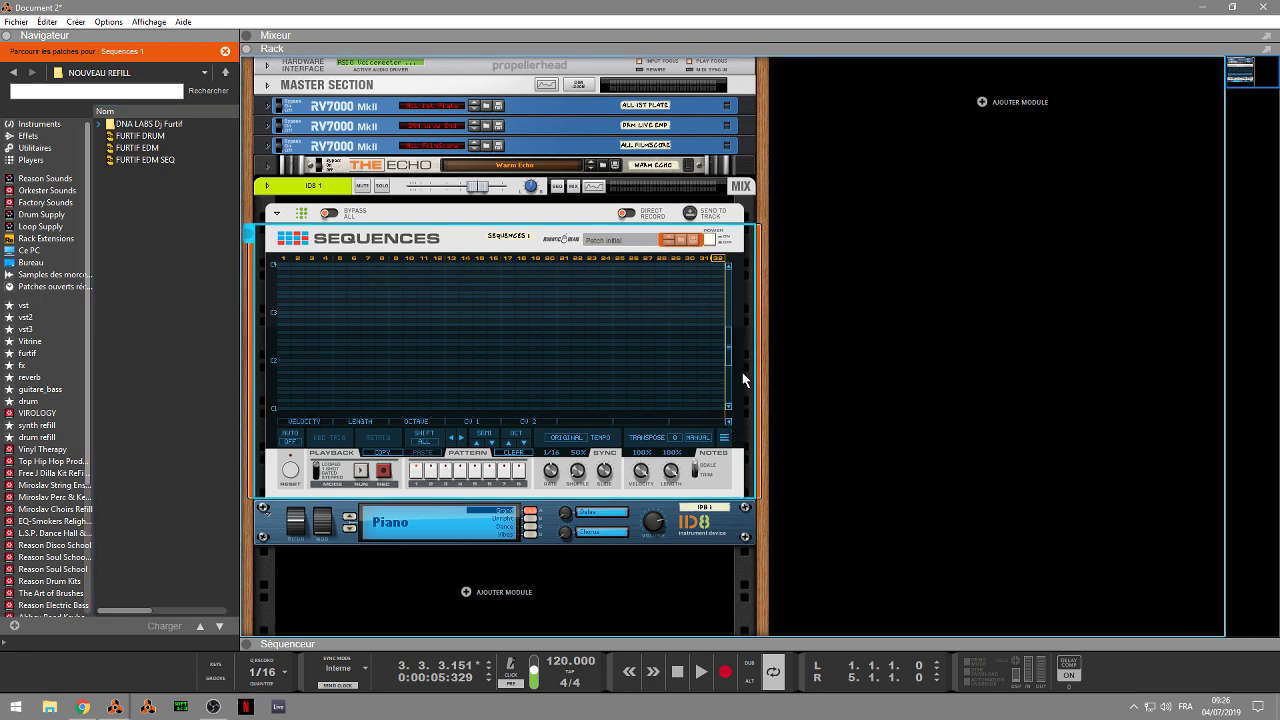
{"action": "mouse_move", "coordinate": [731, 350]}
{"action": "left_mouse_down"}
{"action": "mouse_move", "coordinate": [729, 335]}
{"action": "mouse_move", "coordinate": [730, 363]}
{"action": "left_mouse_up"}
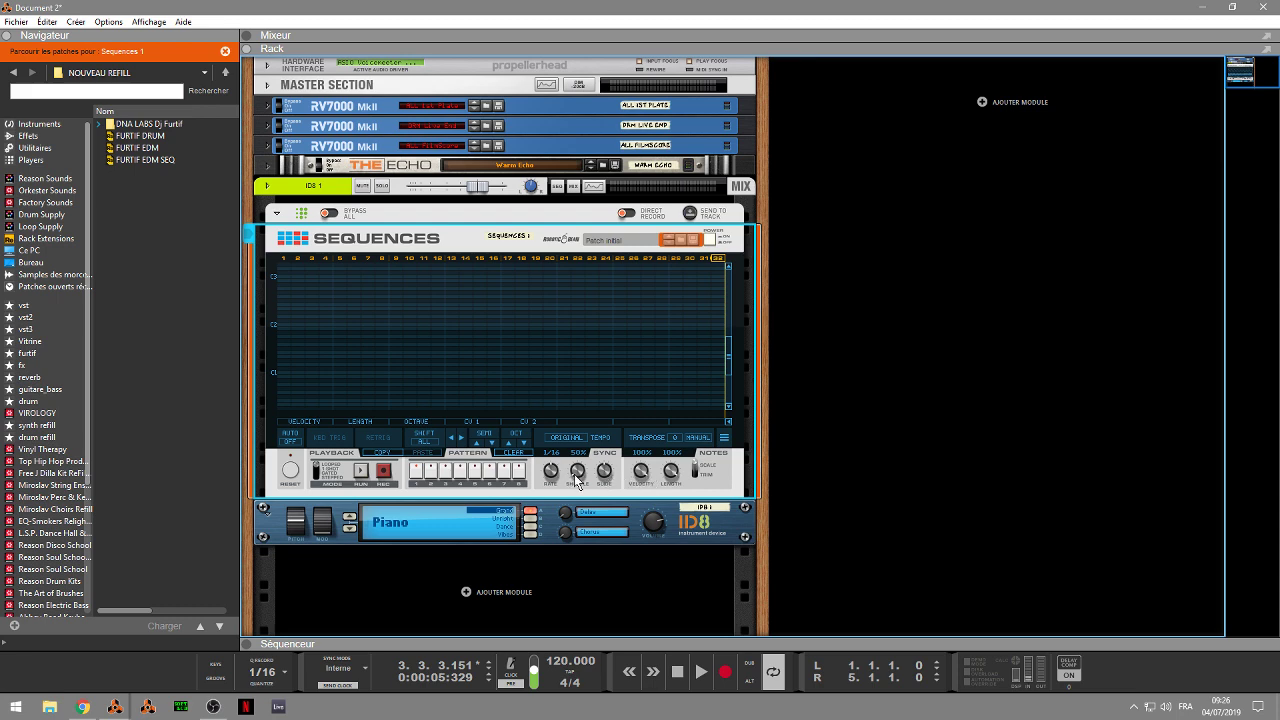
Try the Stepped playback mode on Sequences and return it to Looped
{"action": "mouse_move", "coordinate": [576, 479]}
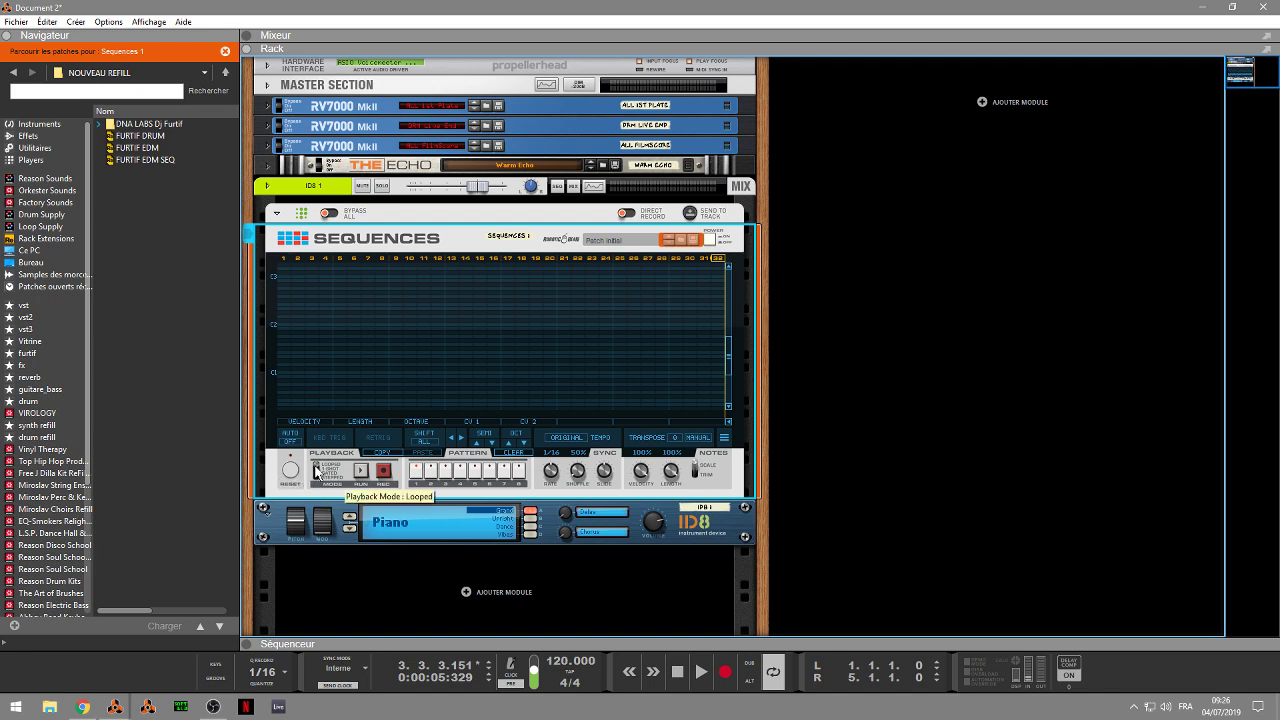
{"action": "mouse_move", "coordinate": [316, 472]}
{"action": "left_mouse_down"}
{"action": "mouse_move", "coordinate": [321, 484]}
{"action": "mouse_move", "coordinate": [322, 465]}
{"action": "left_mouse_up"}
{"action": "left_click_drag", "start_coordinate": [318, 470], "coordinate": [318, 477]}
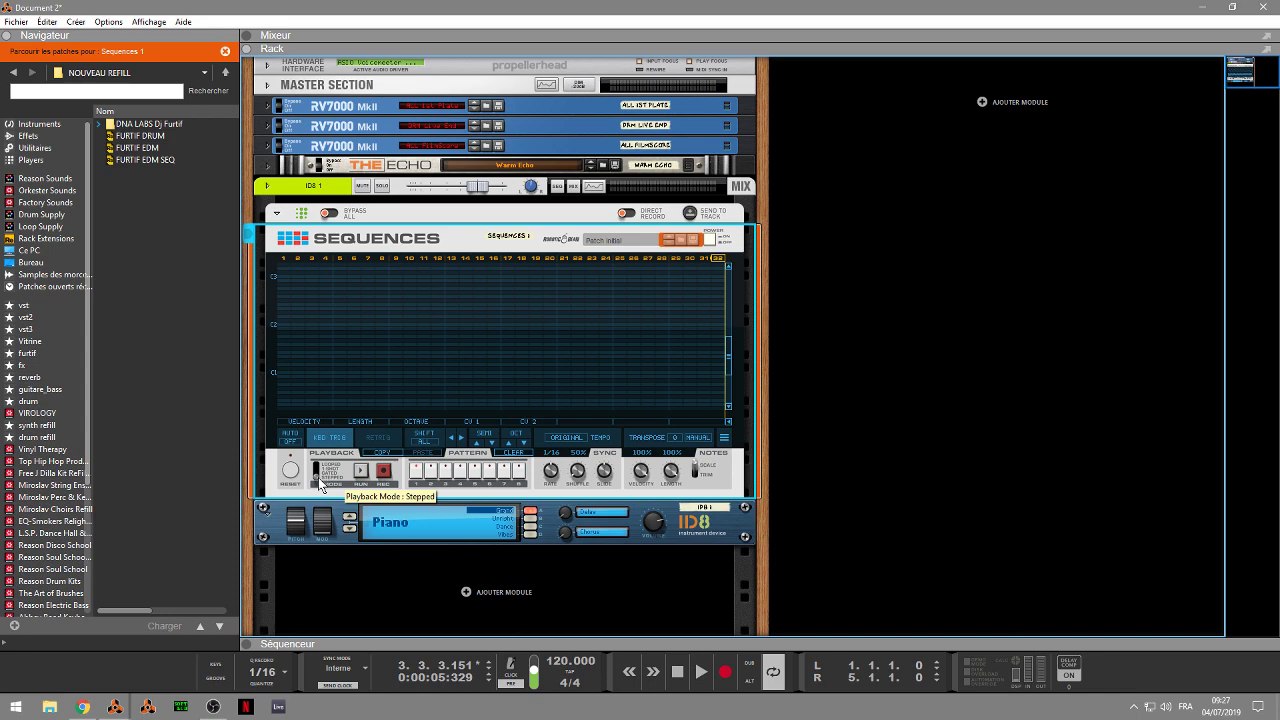
{"action": "left_click", "coordinate": [318, 477]}
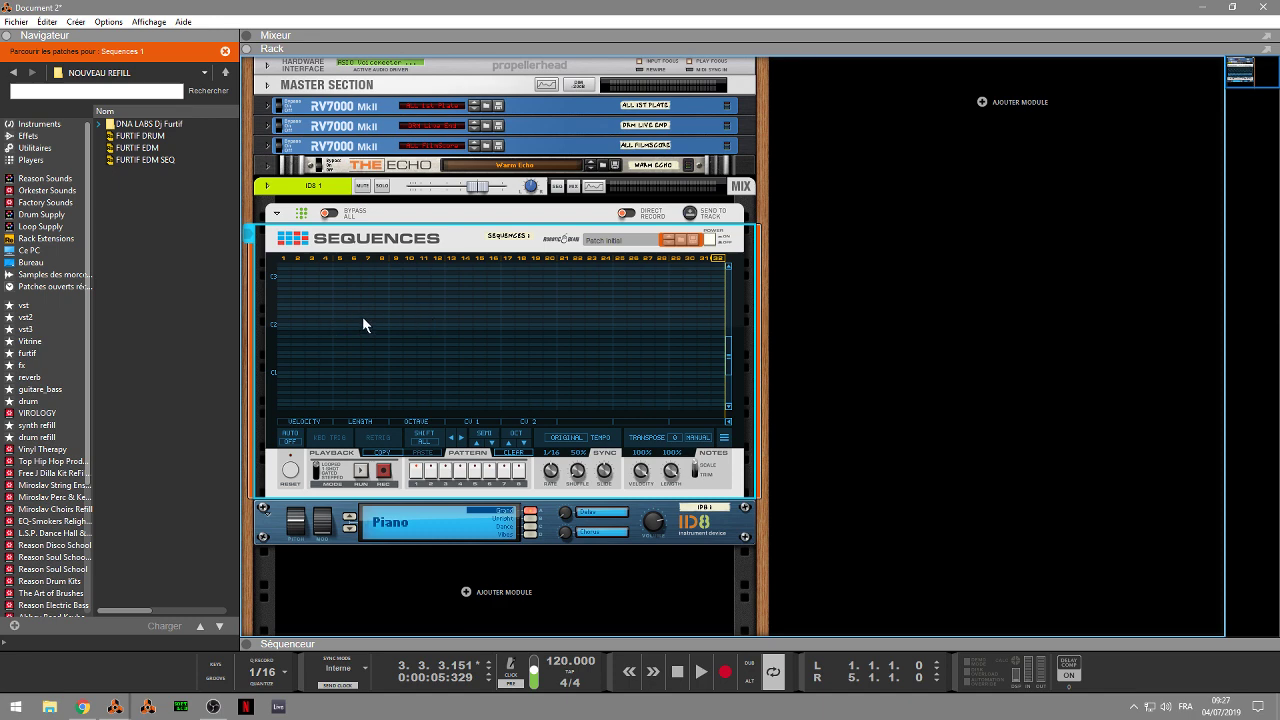
Draw four rising notes on steps 1, 3, 5 and 7 and toggle the pattern's run control
{"action": "left_click", "coordinate": [288, 355]}
{"action": "left_click", "coordinate": [312, 344]}
{"action": "left_click", "coordinate": [340, 336]}
{"action": "left_click", "coordinate": [367, 333]}
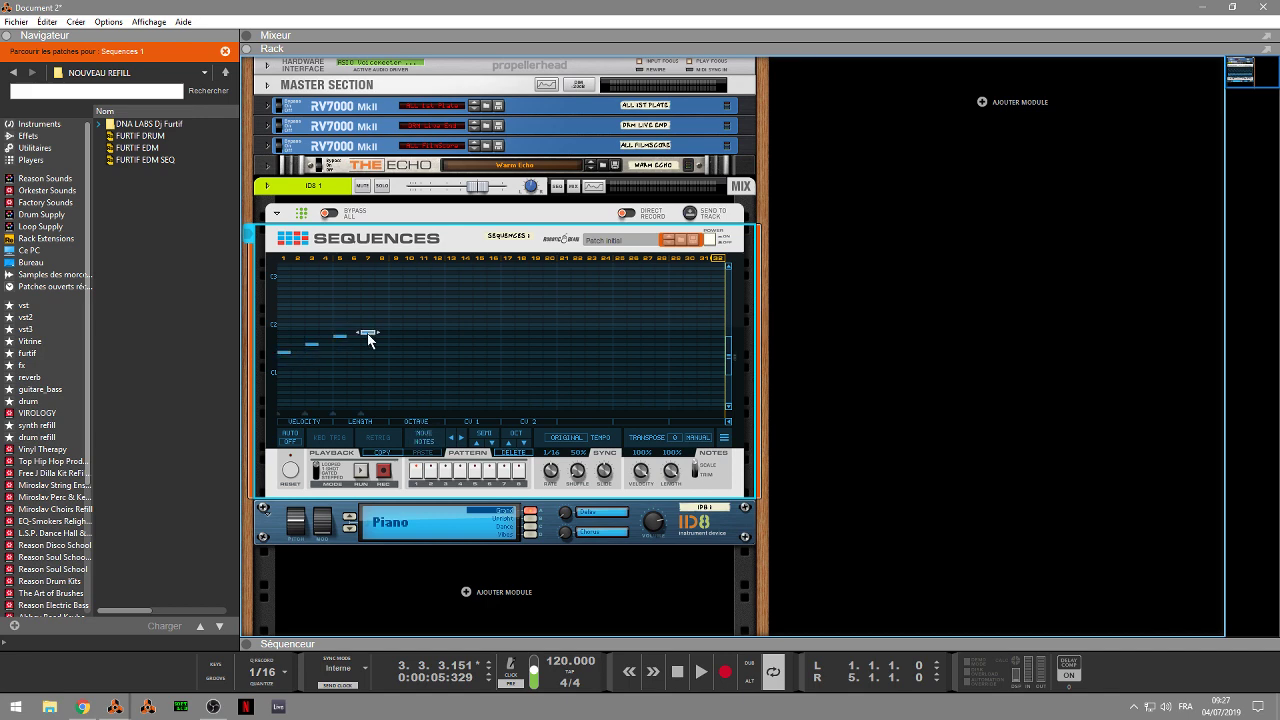
{"action": "left_click", "coordinate": [359, 472]}
Select all four drawn notes and delete them from the pattern, keeping the Sequences module
{"action": "left_click_drag", "start_coordinate": [400, 307], "coordinate": [241, 388]}
{"action": "key", "text": "Delete"}
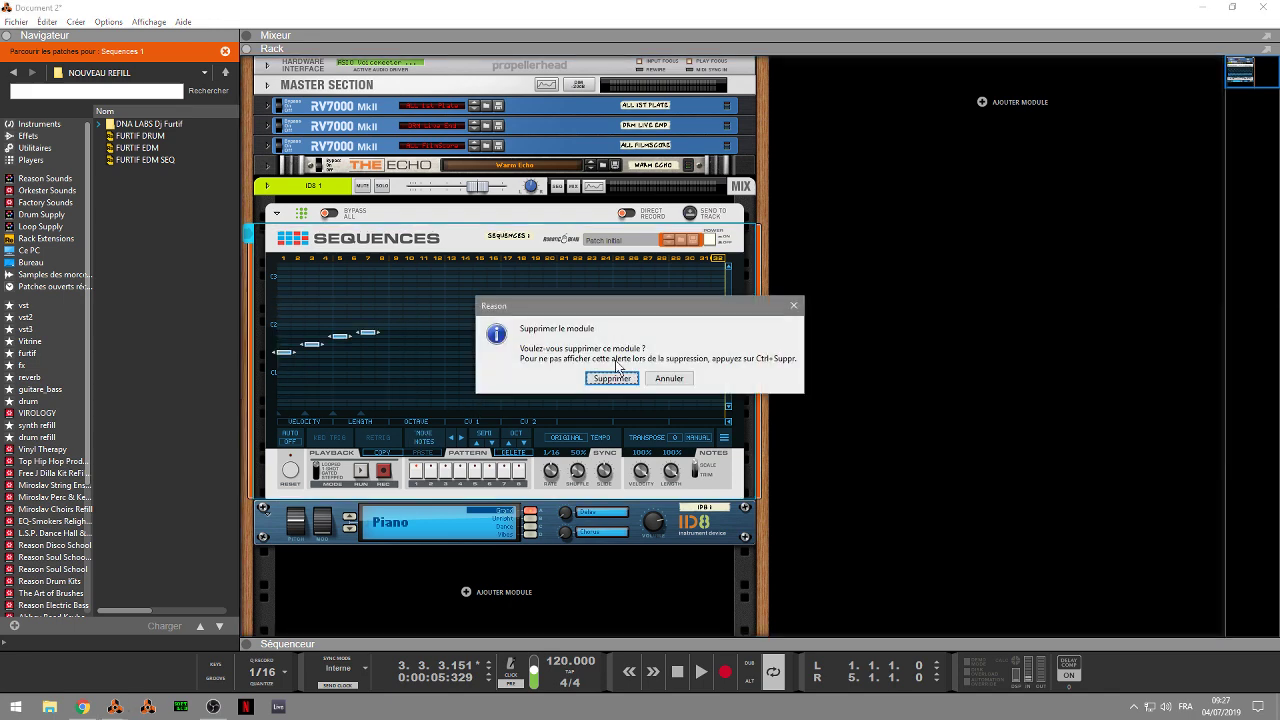
{"action": "left_click", "coordinate": [669, 379]}
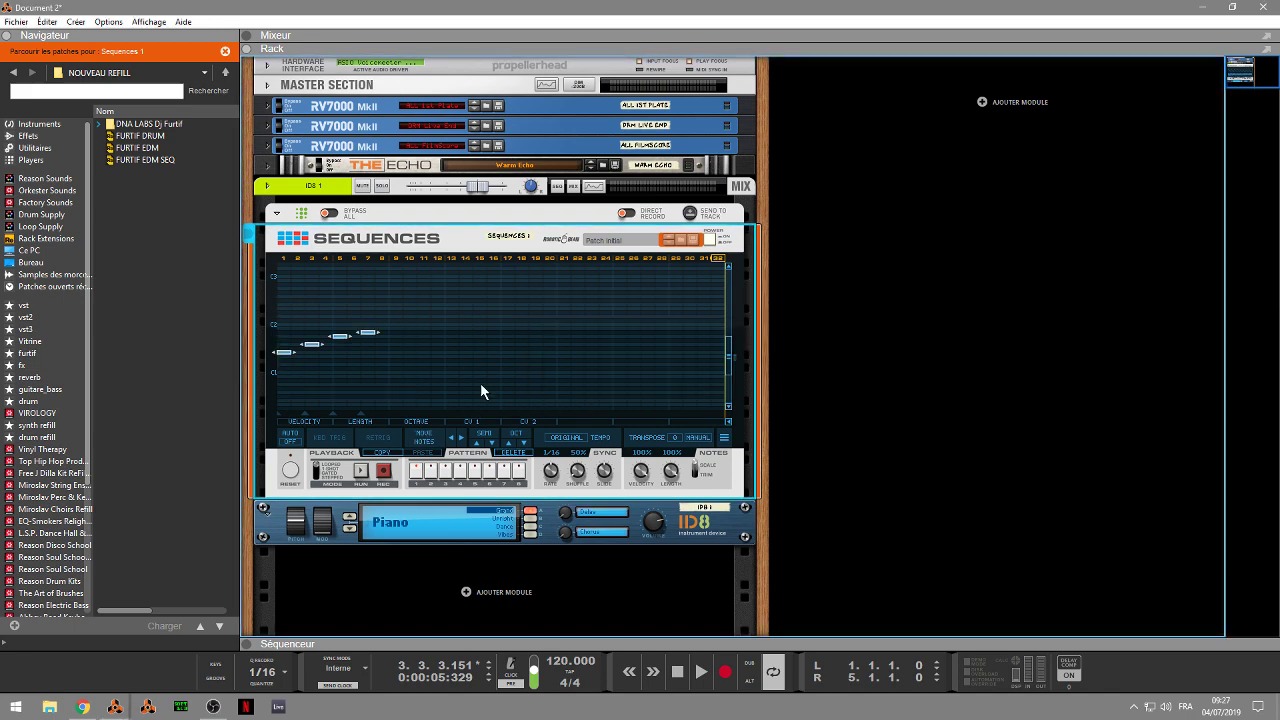
{"action": "left_click", "coordinate": [519, 456]}
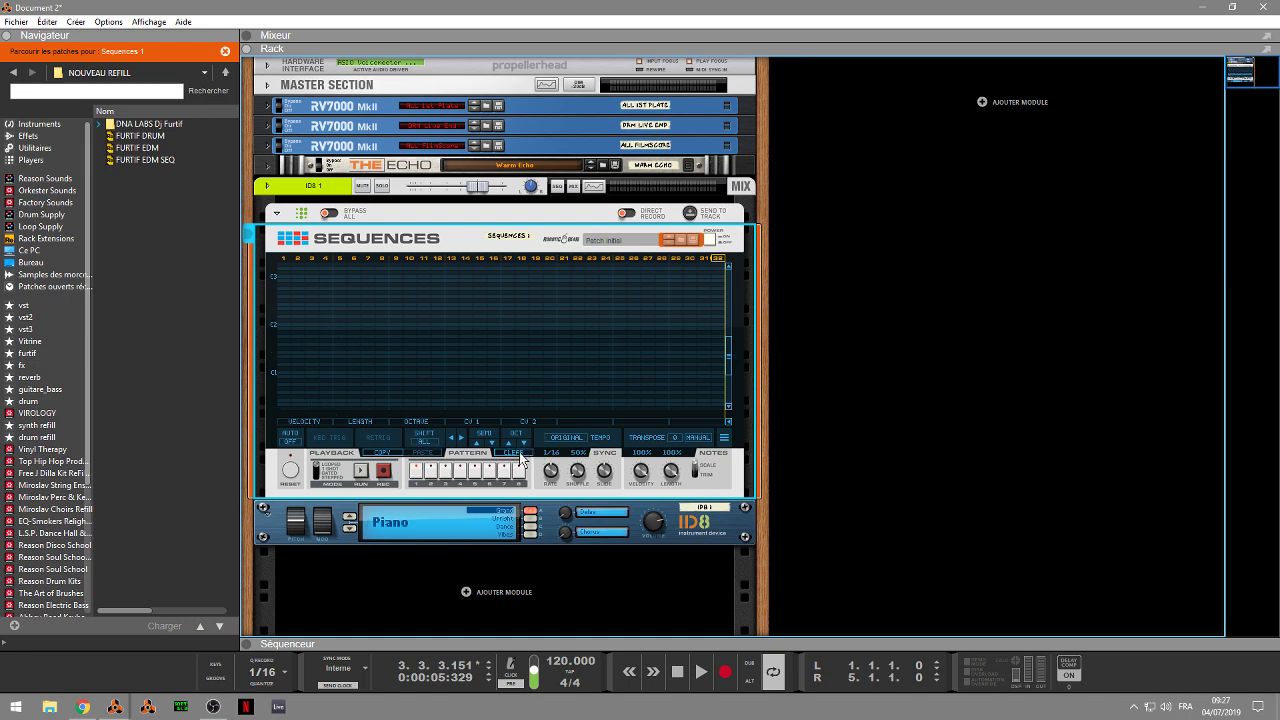
Step-record four rising notes on steps 1 to 4 and audition the pattern
{"action": "left_click", "coordinate": [384, 472]}
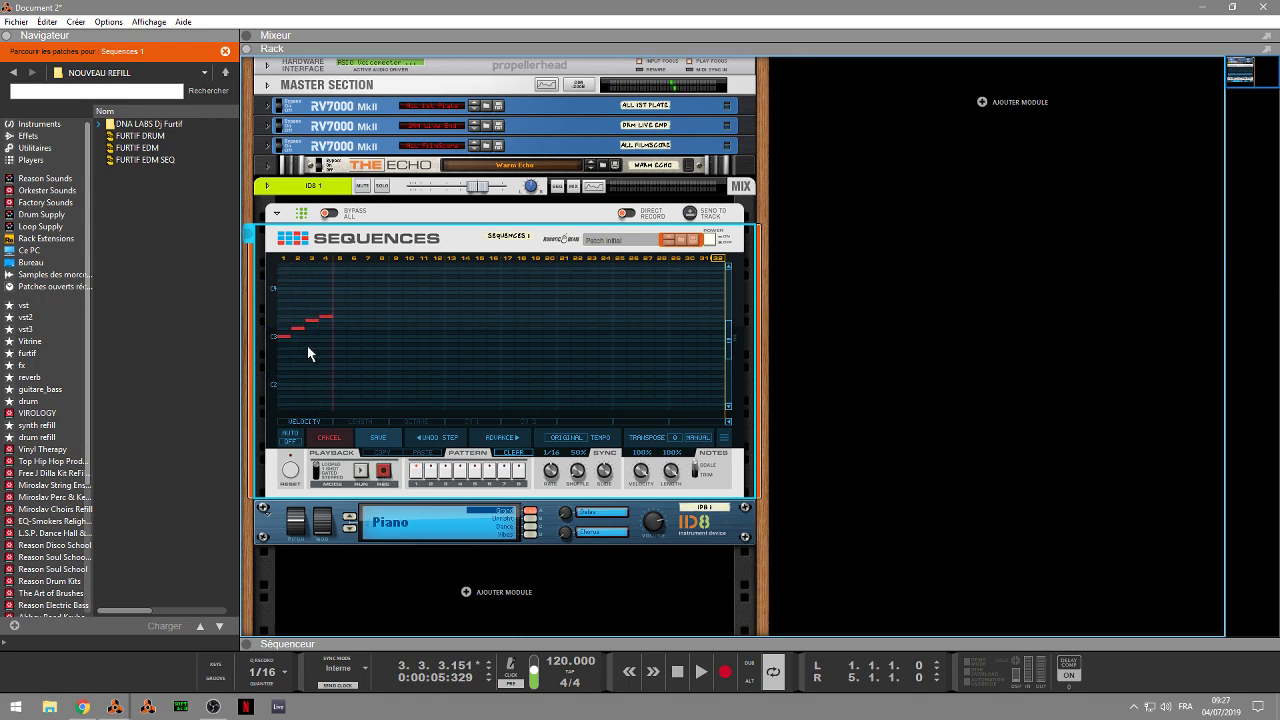
{"action": "left_click", "coordinate": [384, 470]}
{"action": "left_click", "coordinate": [362, 472]}
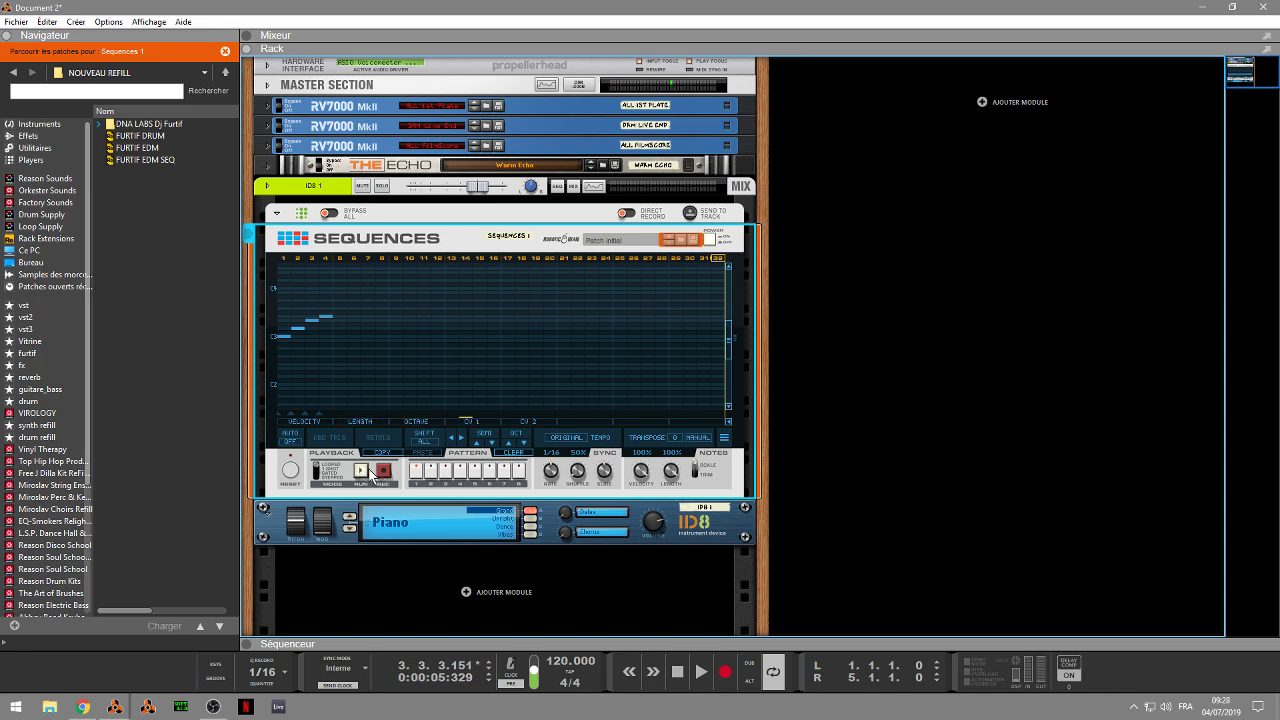
{"action": "left_click", "coordinate": [362, 472]}
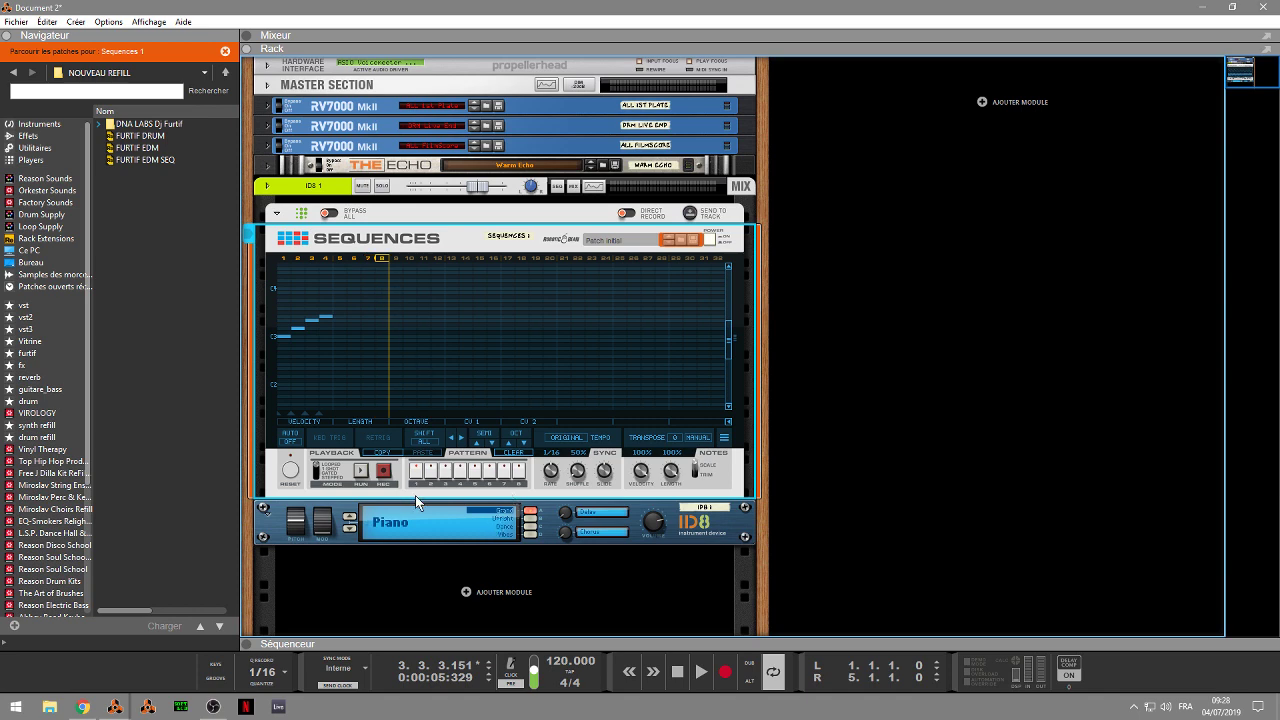
Try the Sequences rate at 1/4 during playback and set it to 1/8
{"action": "left_click_drag", "start_coordinate": [553, 471], "coordinate": [548, 490]}
{"action": "key", "text": "space"}
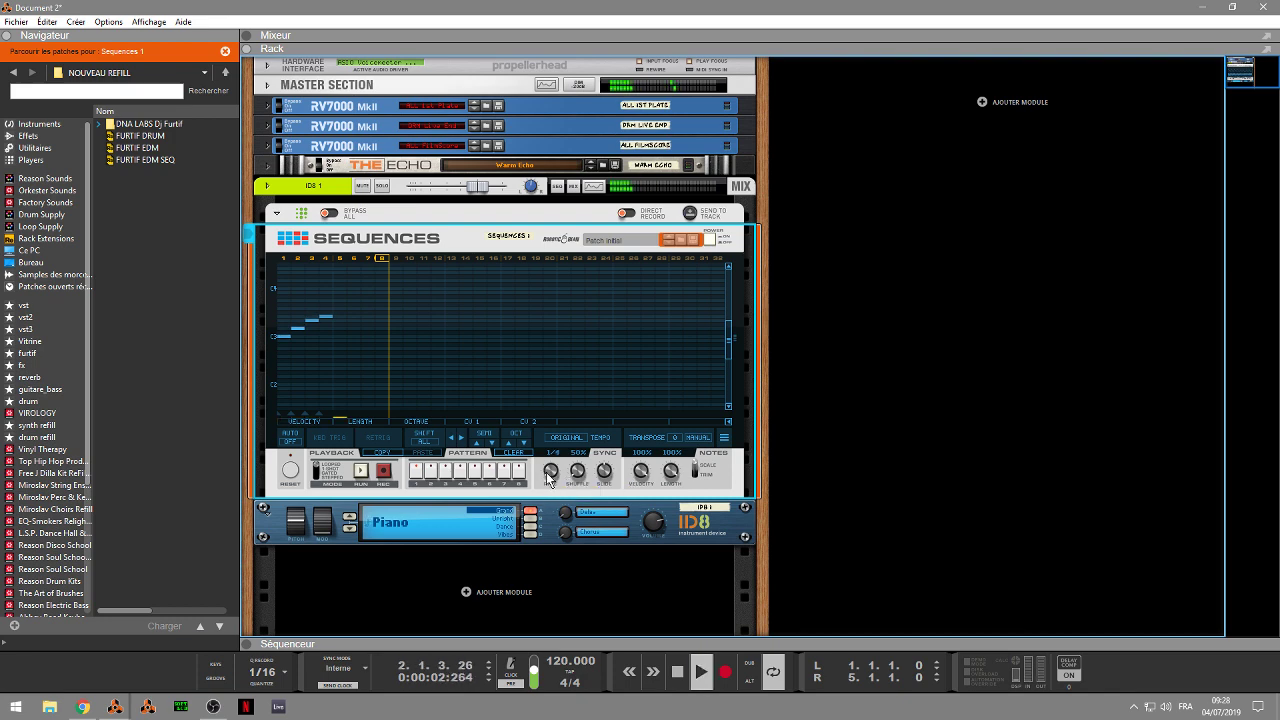
{"action": "left_click_drag", "start_coordinate": [546, 470], "coordinate": [547, 472]}
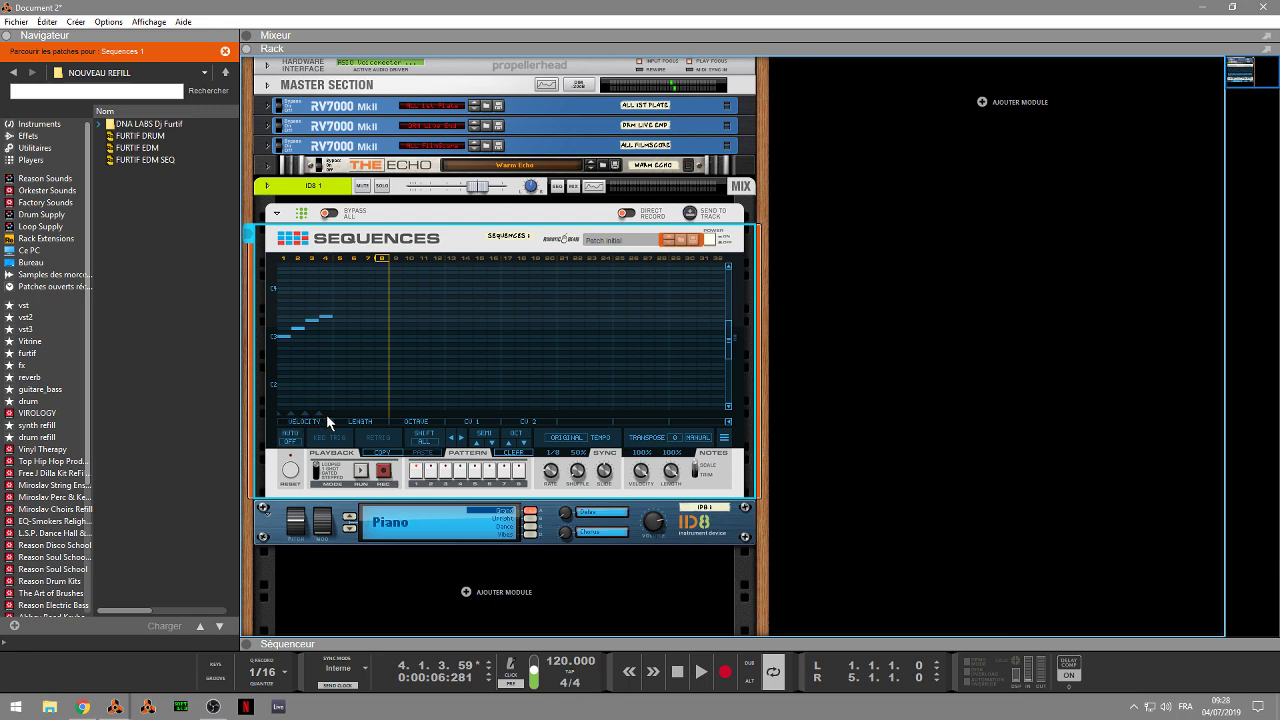
Shift the steps of the recorded notes so they fall on steps 1, 3, 5 and 7
{"action": "mouse_move", "coordinate": [289, 414]}
{"action": "left_mouse_down"}
{"action": "mouse_move", "coordinate": [361, 413]}
{"action": "mouse_move", "coordinate": [328, 414]}
{"action": "left_mouse_up"}
{"action": "mouse_move", "coordinate": [306, 413]}
{"action": "left_mouse_down"}
{"action": "mouse_move", "coordinate": [333, 412]}
{"action": "mouse_move", "coordinate": [291, 413]}
{"action": "mouse_move", "coordinate": [334, 413]}
{"action": "mouse_move", "coordinate": [292, 413]}
{"action": "mouse_move", "coordinate": [309, 414]}
{"action": "left_mouse_up"}
{"action": "left_click", "coordinate": [353, 320]}
{"action": "mouse_move", "coordinate": [362, 414]}
{"action": "left_mouse_down"}
{"action": "mouse_move", "coordinate": [332, 412]}
{"action": "mouse_move", "coordinate": [358, 412]}
{"action": "left_mouse_up"}
Draw a note on step 3, stretch it to about step 18, and remove it
{"action": "left_click", "coordinate": [312, 340]}
{"action": "left_click_drag", "start_coordinate": [417, 341], "coordinate": [496, 341]}
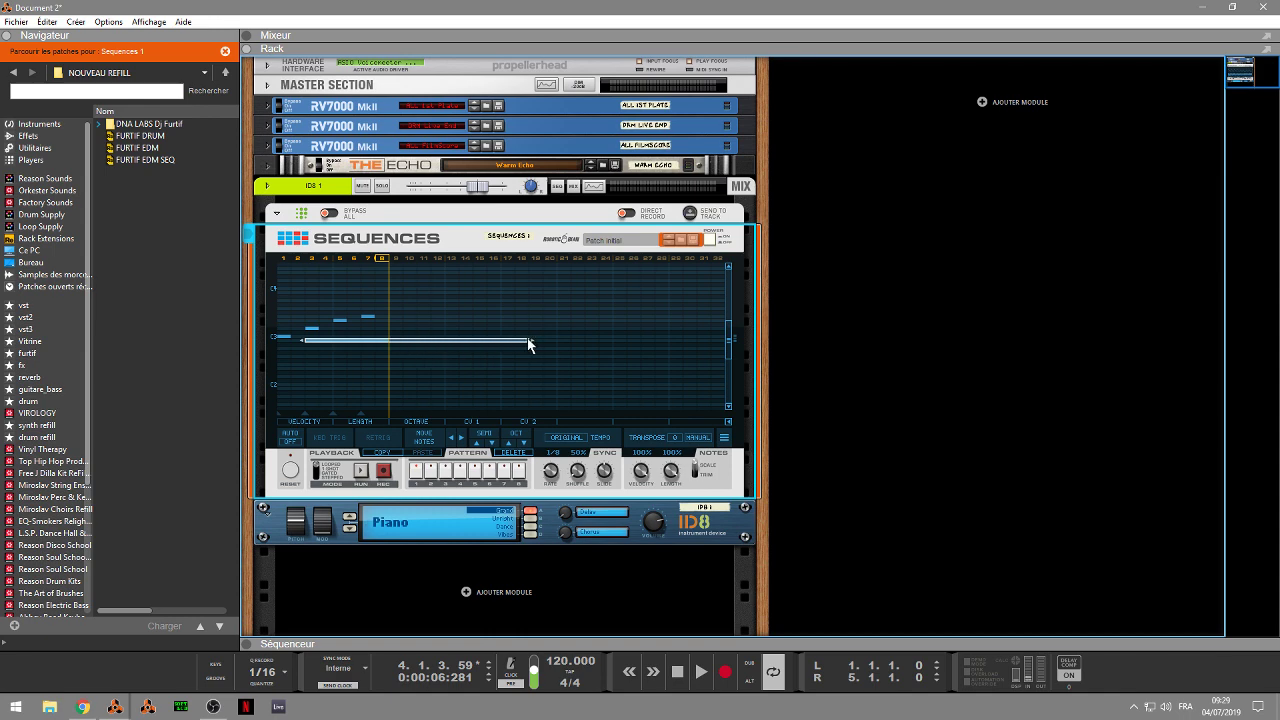
{"action": "left_click", "coordinate": [500, 340]}
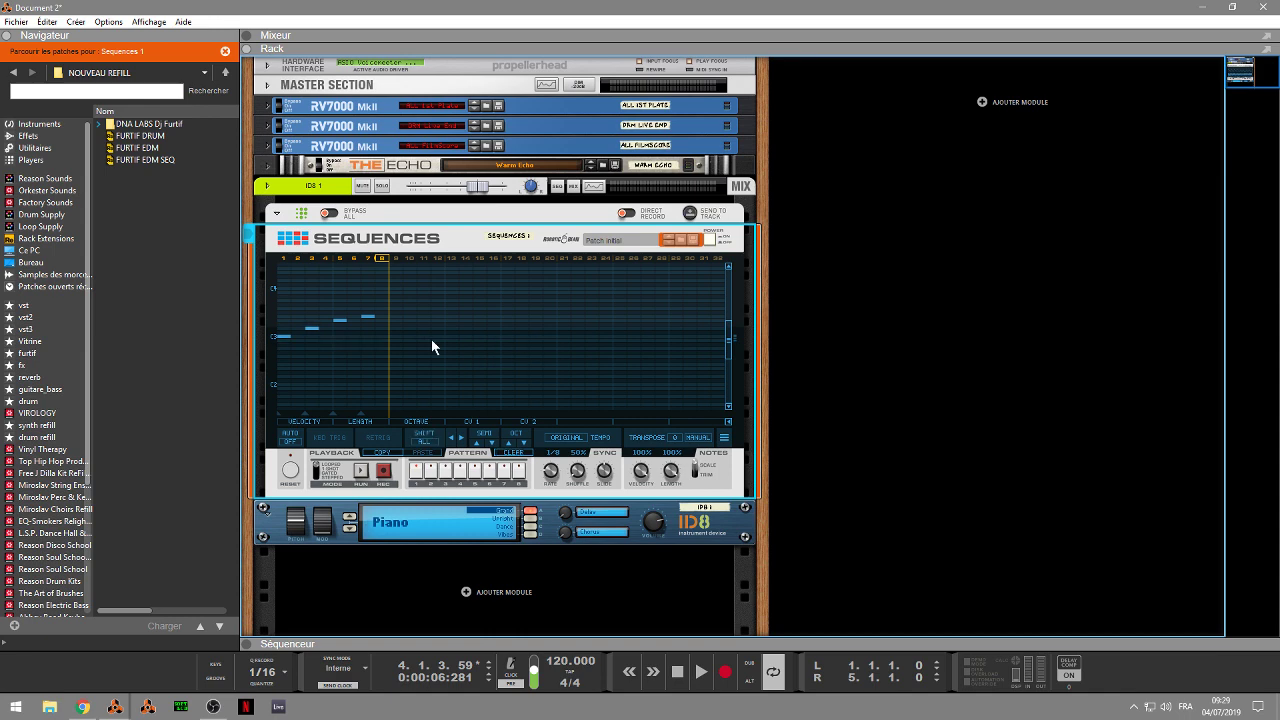
{"action": "left_click", "coordinate": [309, 340]}
{"action": "left_click", "coordinate": [514, 453]}
Replace the notes on steps 3, 5 and 7 with rising notes on steps 2, 4 and 6
{"action": "left_click_drag", "start_coordinate": [290, 305], "coordinate": [411, 360]}
{"action": "left_click", "coordinate": [513, 452]}
{"action": "left_click", "coordinate": [297, 328]}
{"action": "left_click", "coordinate": [321, 324]}
{"action": "left_click", "coordinate": [367, 322]}
{"action": "left_click", "coordinate": [354, 317]}
Duplicate the four notes, place the copy lower on steps 3, 4, 6 and 8, and play the result
{"action": "left_click_drag", "start_coordinate": [375, 299], "coordinate": [217, 373]}
{"action": "left_click", "coordinate": [383, 452]}
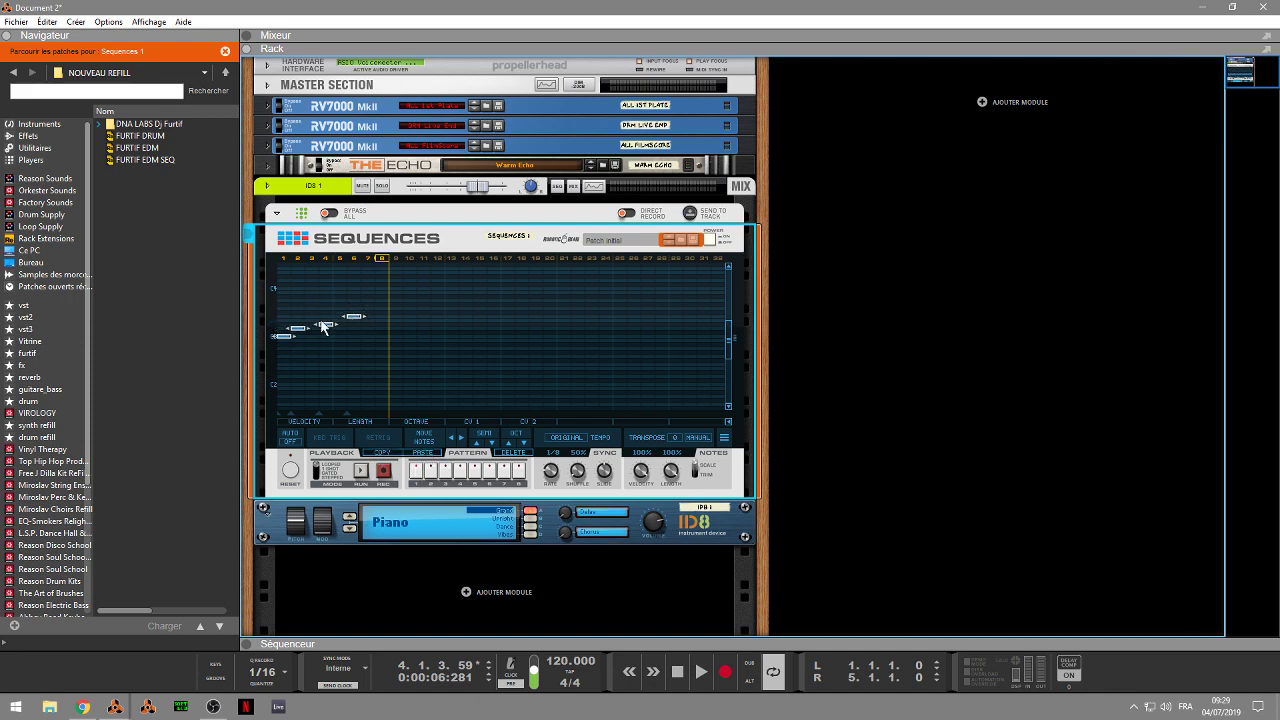
{"action": "key", "text": "ctrl+v"}
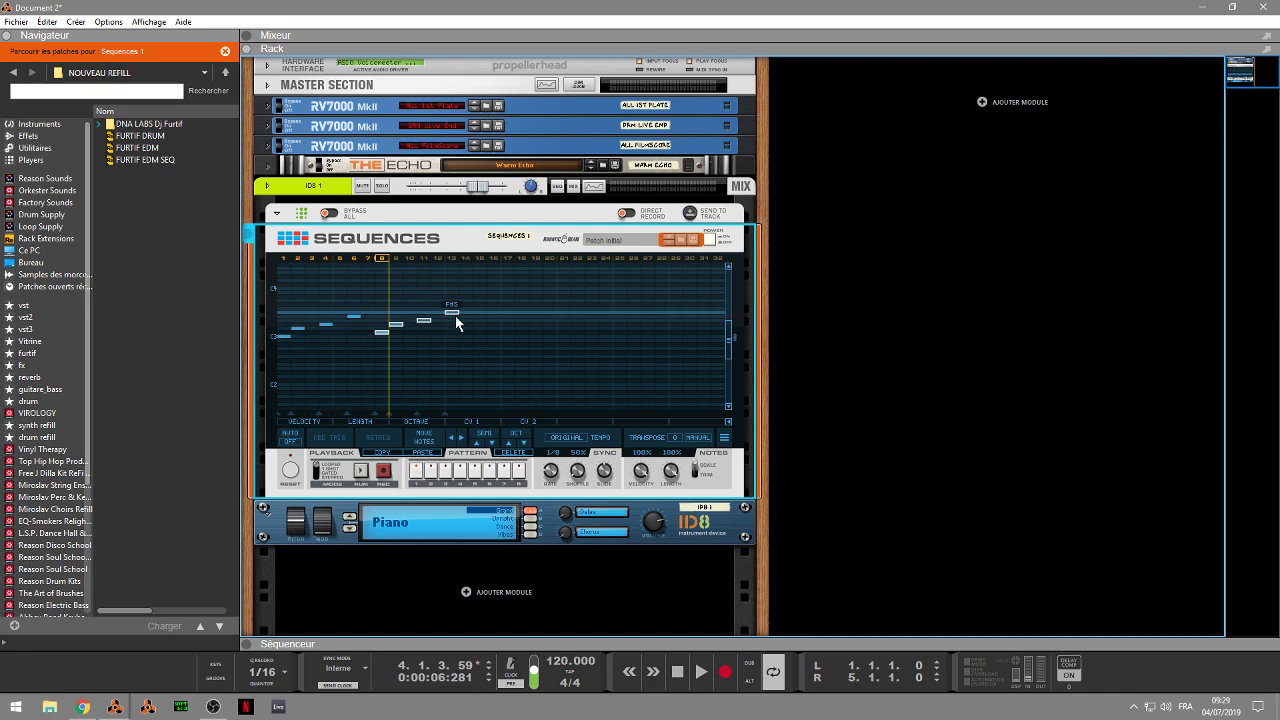
{"action": "left_click_drag", "start_coordinate": [455, 315], "coordinate": [376, 333]}
{"action": "key", "text": "space"}
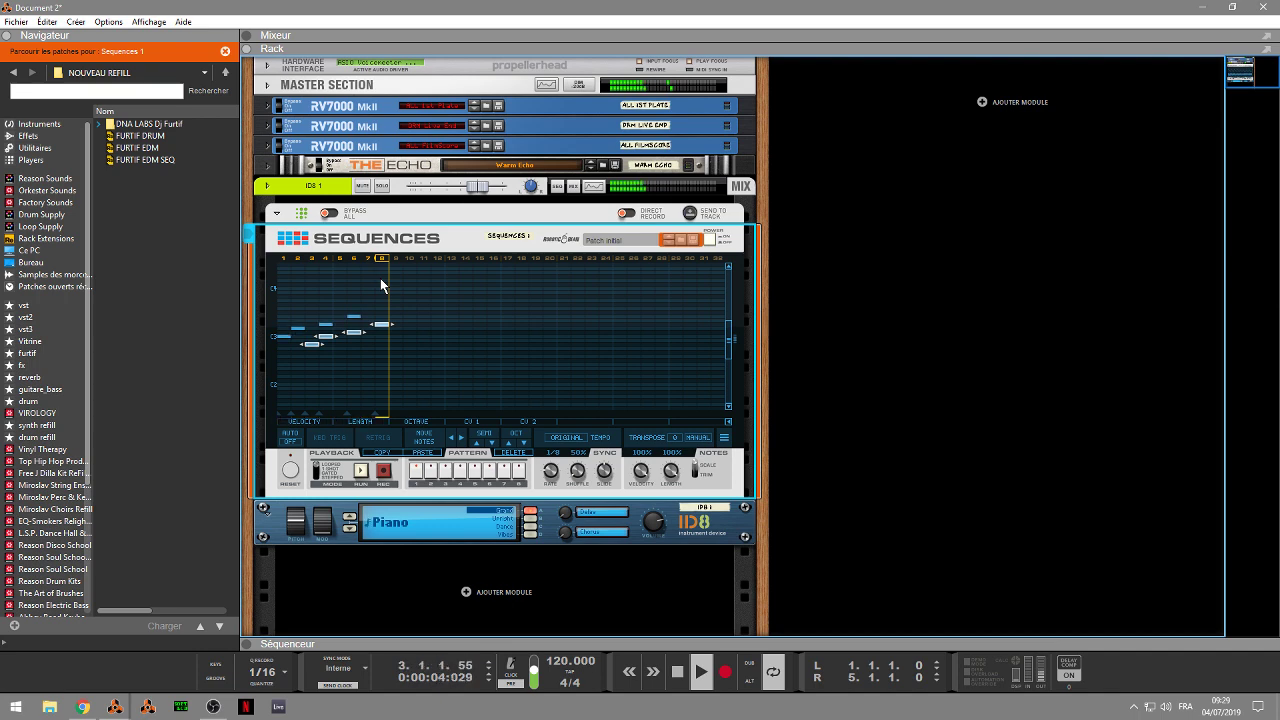
{"action": "key", "text": "space"}
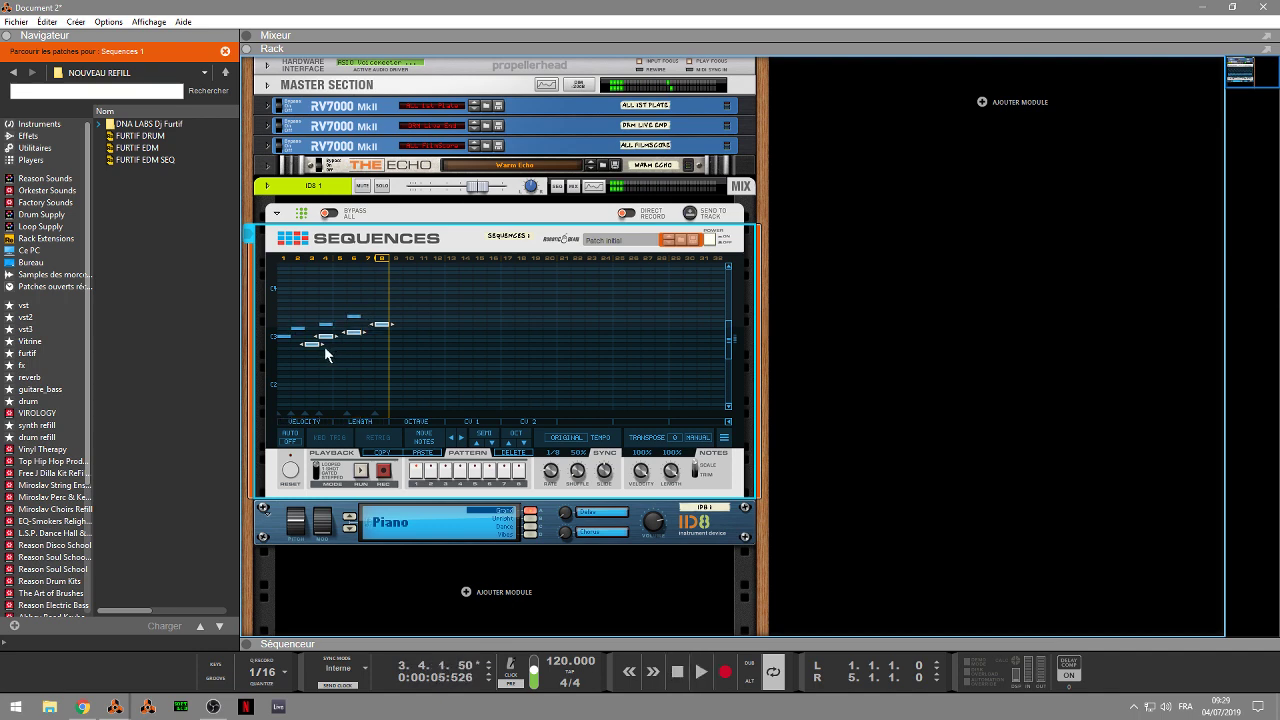
Switch to the second pattern, clear its notes and paste the copied pattern into it
{"action": "left_click", "coordinate": [430, 472]}
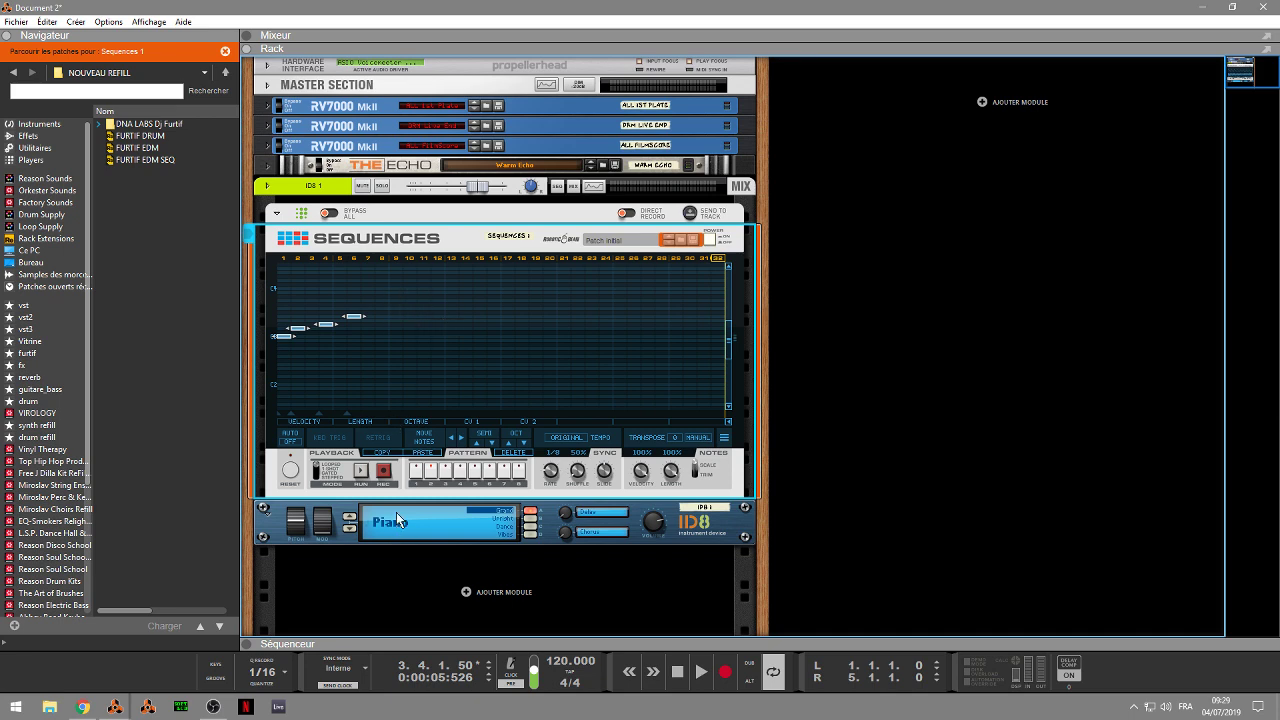
{"action": "left_click", "coordinate": [517, 453], "text": "shift"}
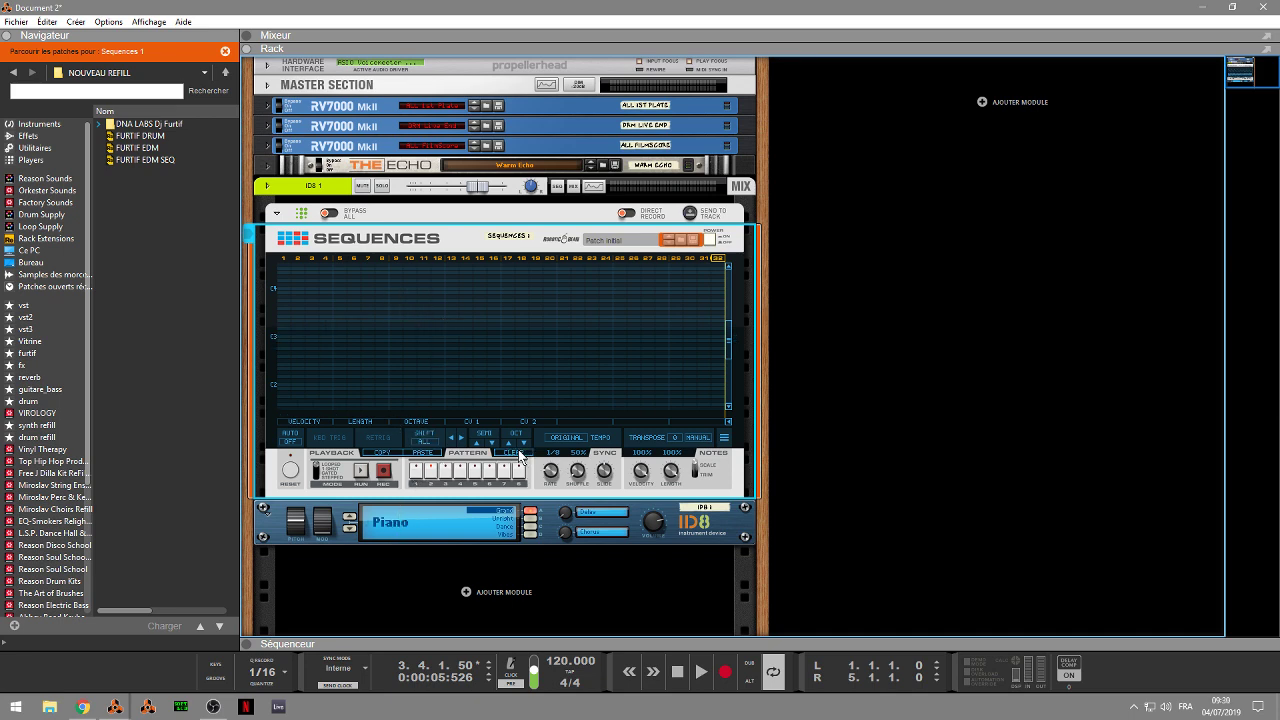
{"action": "left_click", "coordinate": [422, 453]}
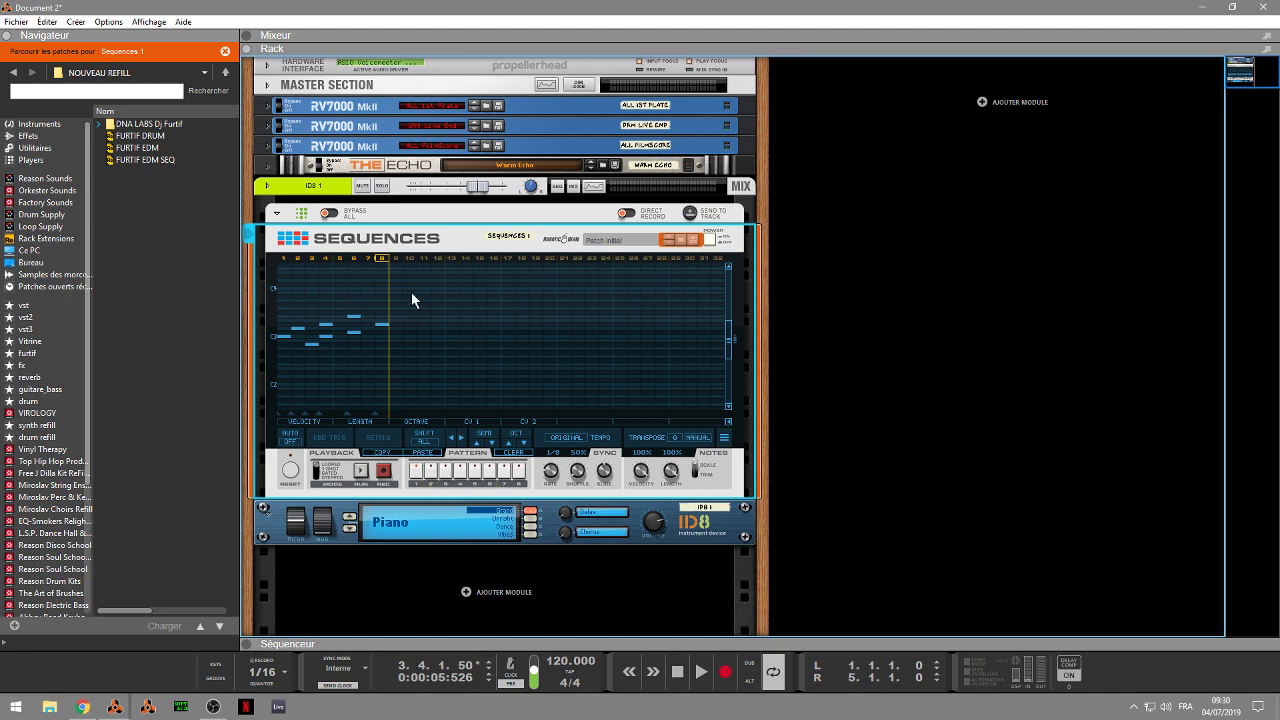
Select all the pasted notes and delete them, keeping the Sequences module itself
{"action": "left_click_drag", "start_coordinate": [411, 297], "coordinate": [256, 378]}
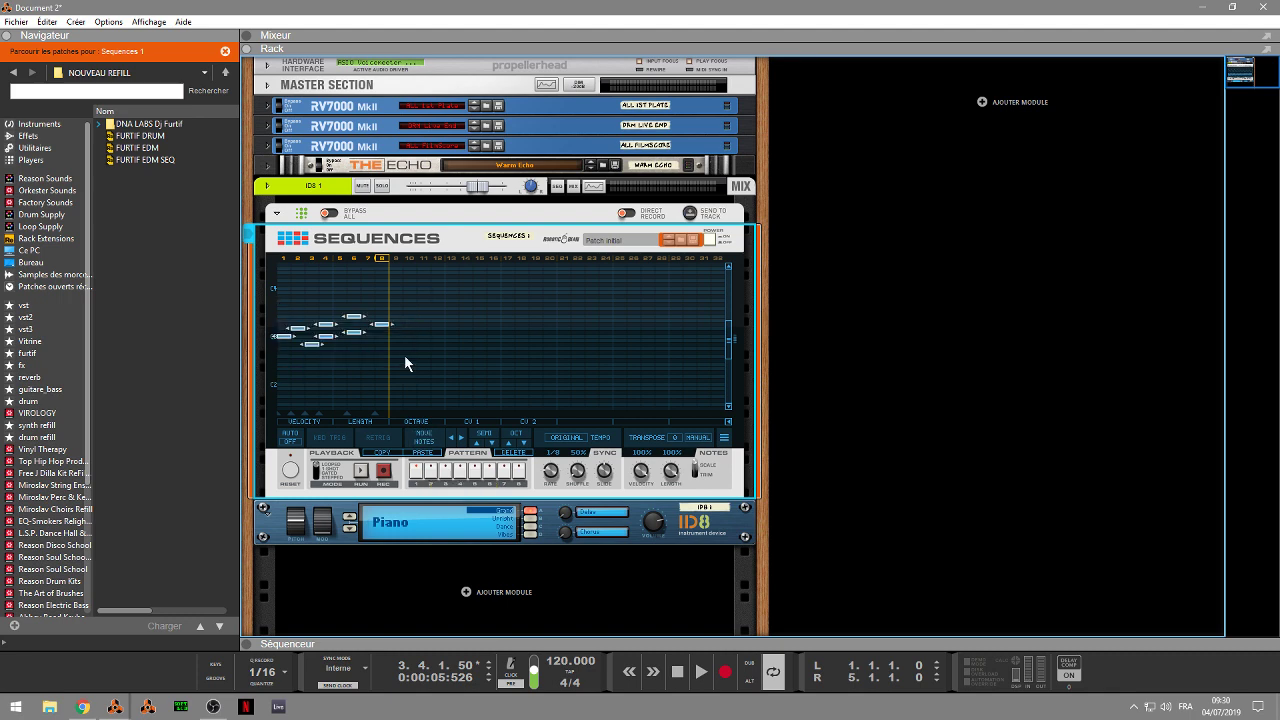
{"action": "key", "text": "Delete"}
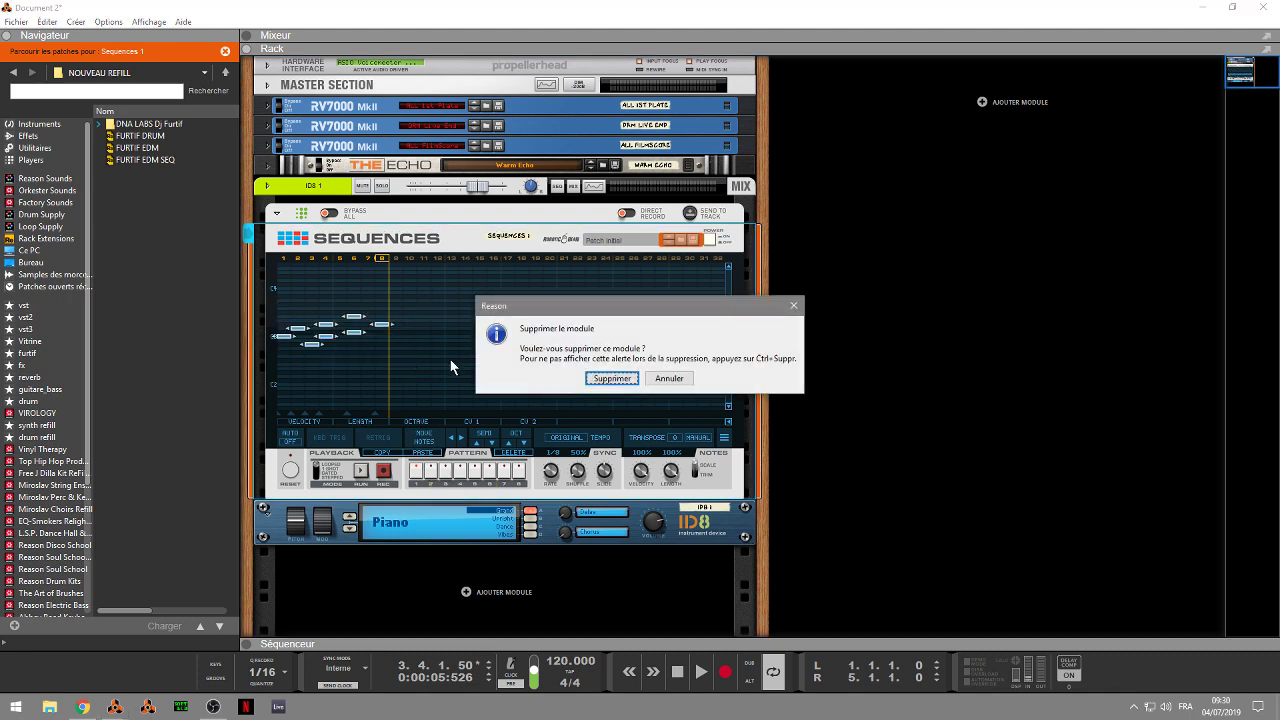
{"action": "left_click", "coordinate": [672, 378]}
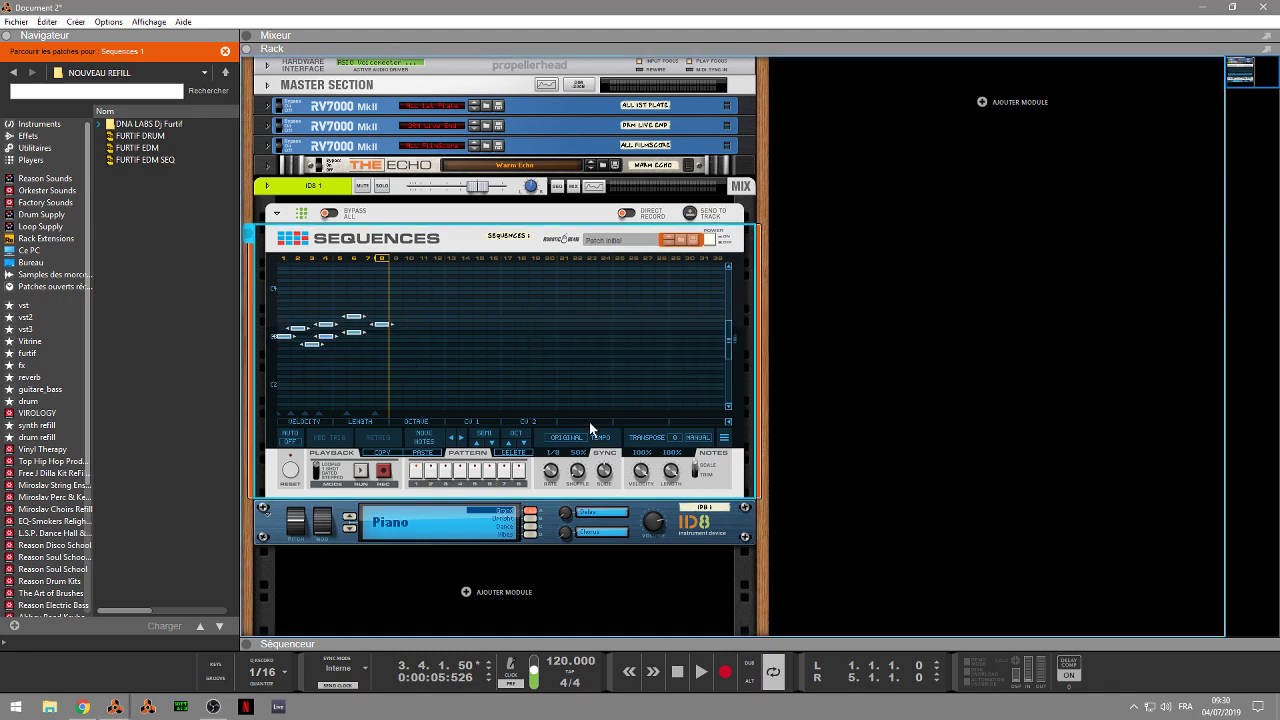
{"action": "left_click", "coordinate": [513, 455]}
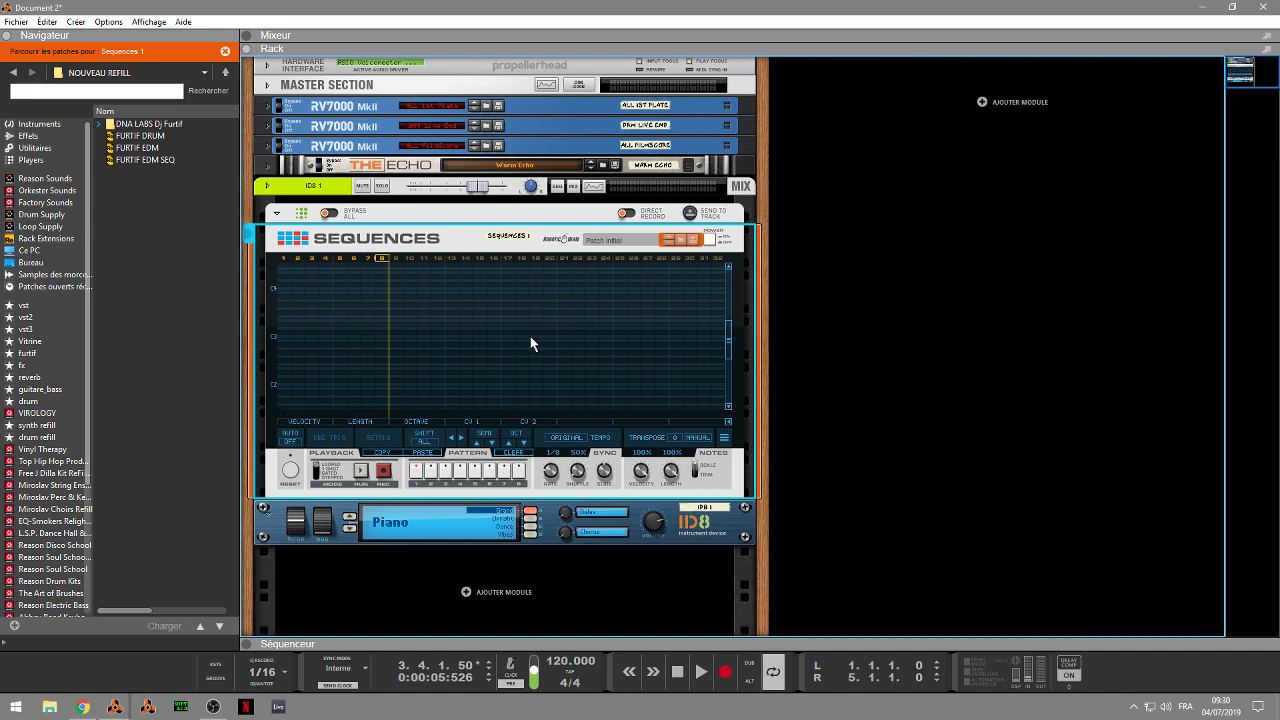
Record four three-note chords into the empty pattern and spread them onto steps 1, 3, 5 and 7
{"action": "left_click", "coordinate": [383, 470]}
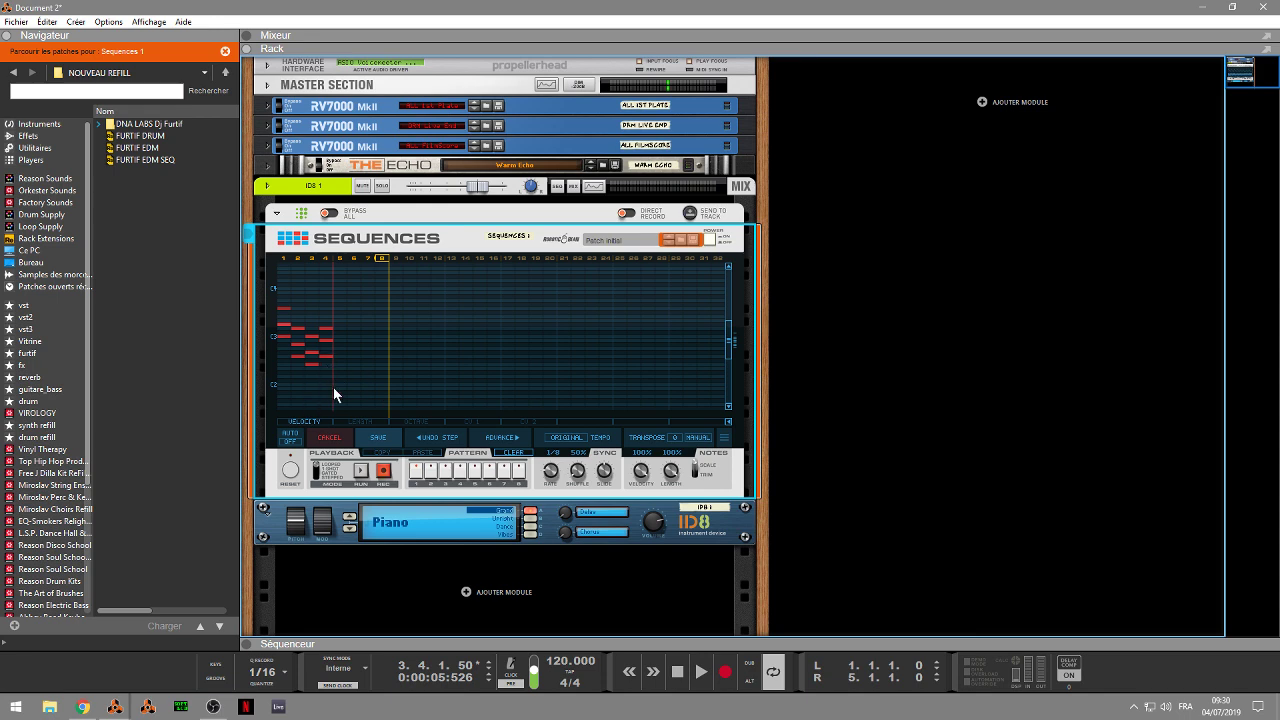
{"action": "left_click", "coordinate": [381, 472]}
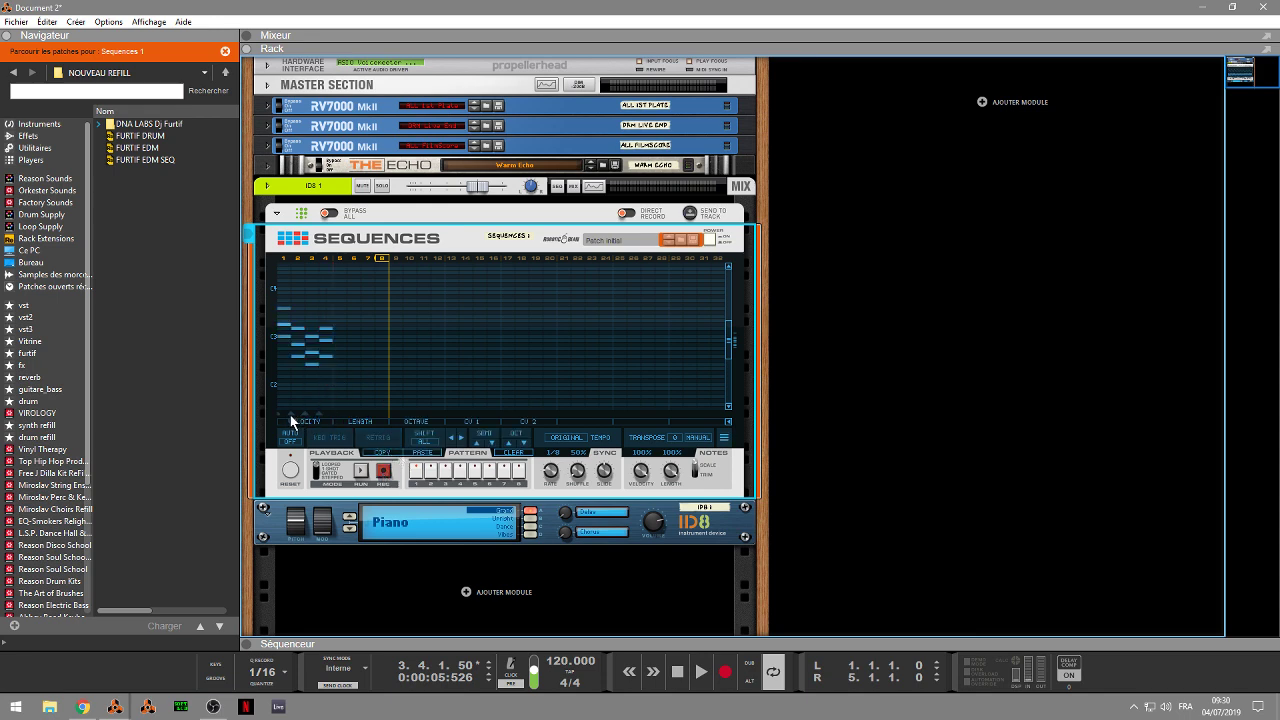
{"action": "left_click_drag", "start_coordinate": [291, 422], "coordinate": [360, 416]}
Lengthen the chords on steps 1 and 7 to two steps each and play the pattern
{"action": "left_click_drag", "start_coordinate": [287, 375], "coordinate": [286, 376]}
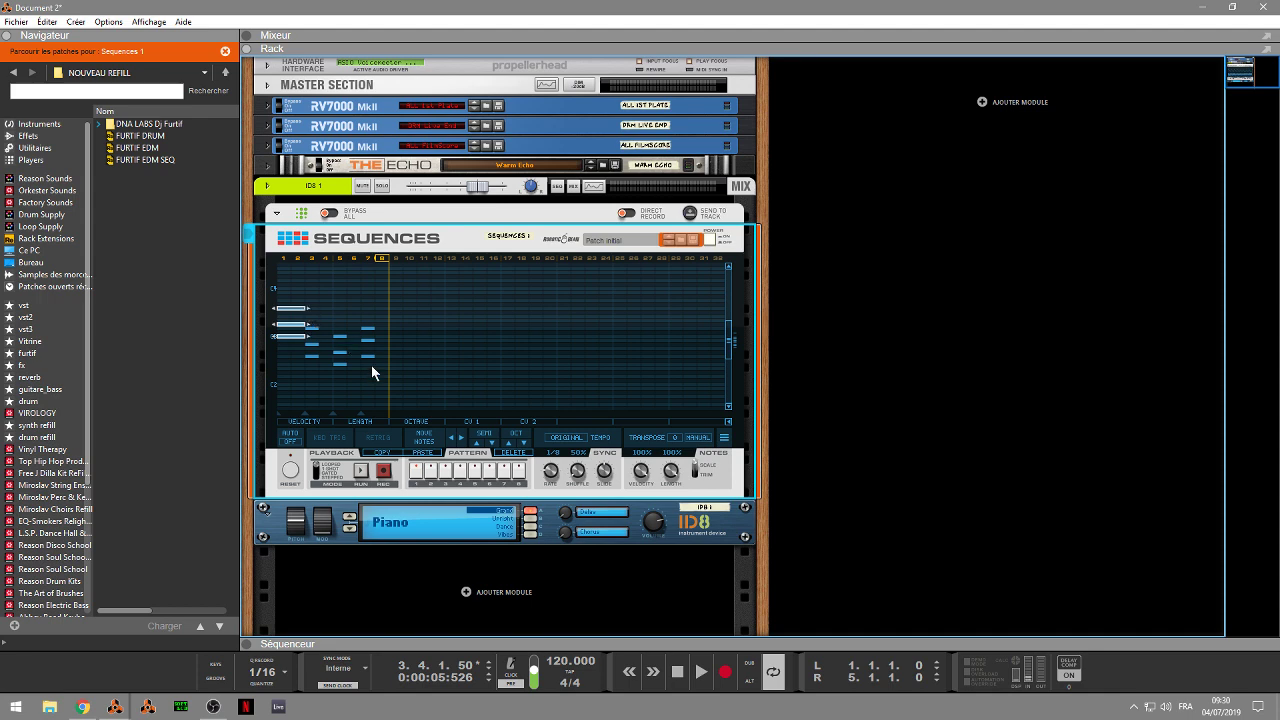
{"action": "left_click_drag", "start_coordinate": [371, 365], "coordinate": [393, 337]}
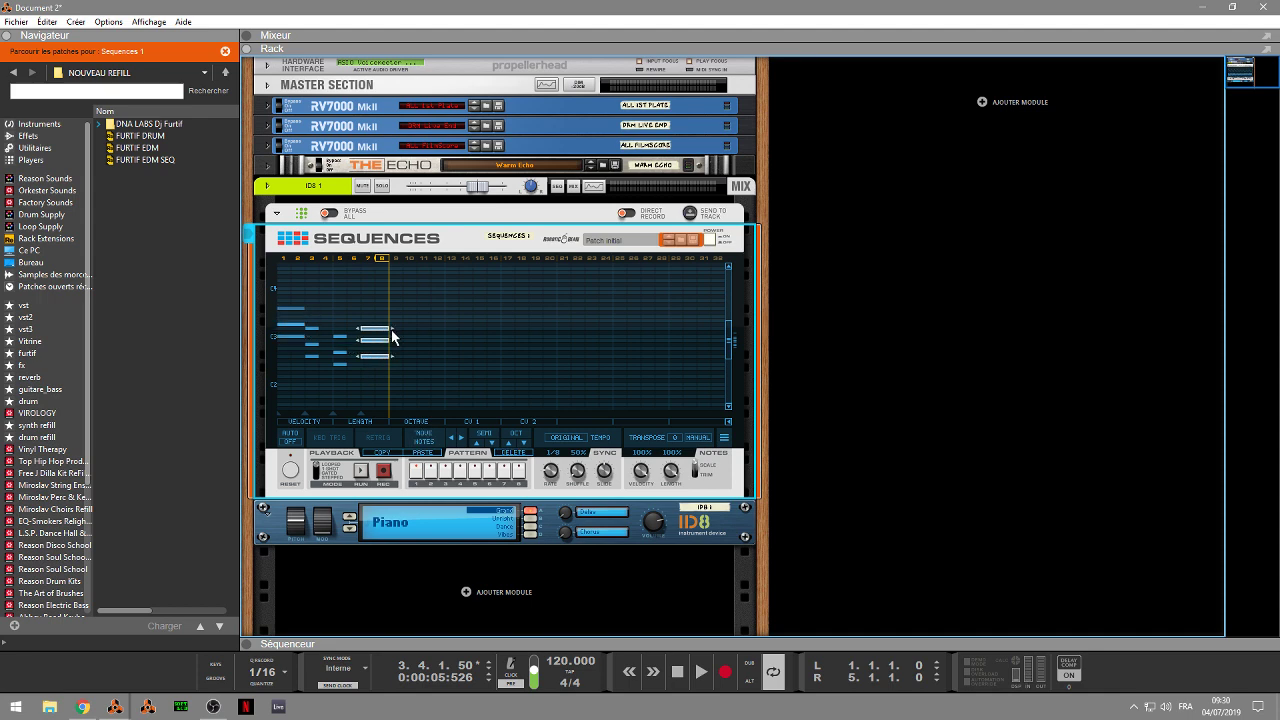
{"action": "key", "text": "space"}
Look through the Velocity, Length, Octave, CV 1 and CV 2 lanes and inspect the CV outputs on the rear of the rack
{"action": "left_click", "coordinate": [302, 421]}
{"action": "left_click", "coordinate": [358, 421]}
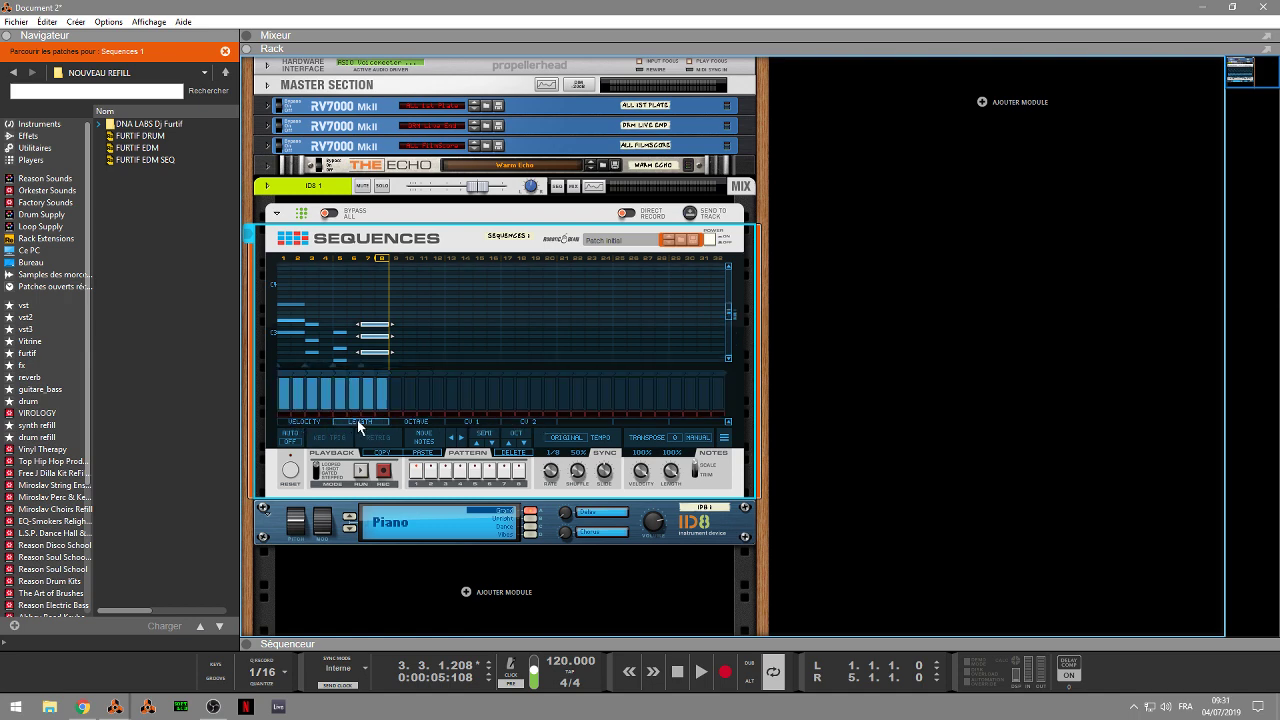
{"action": "left_click", "coordinate": [428, 422]}
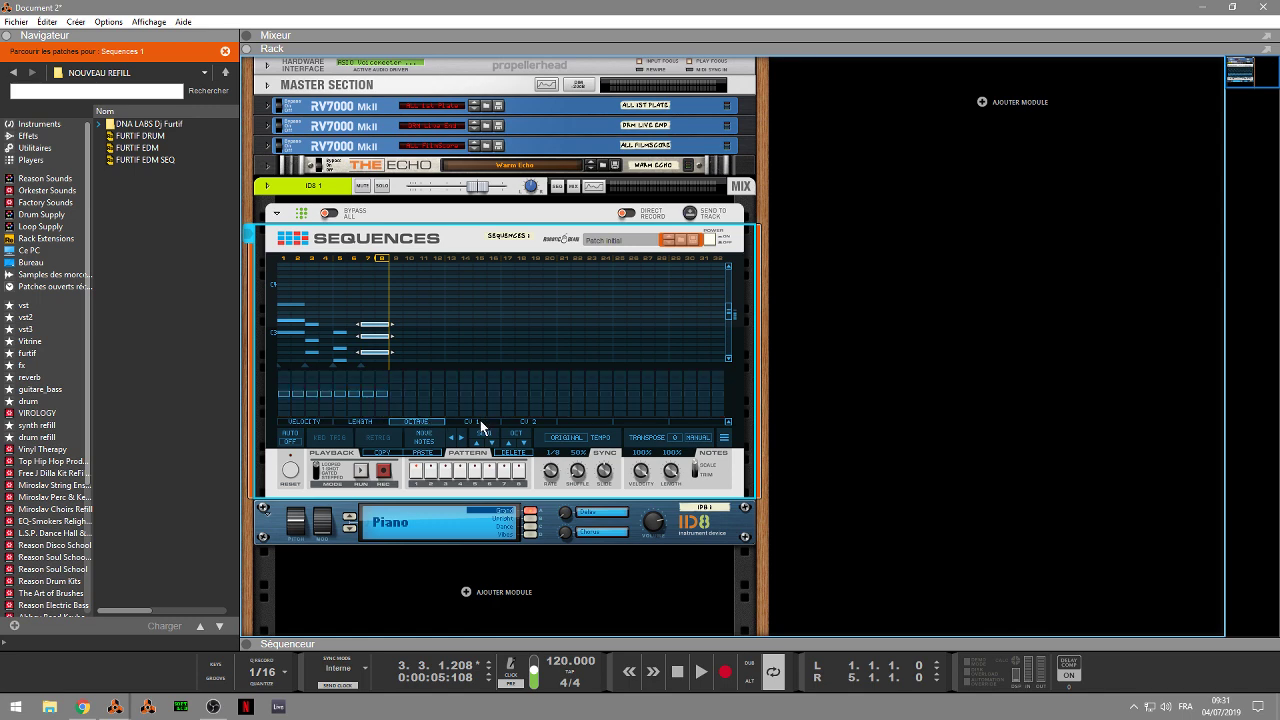
{"action": "left_click", "coordinate": [480, 421]}
{"action": "left_click", "coordinate": [532, 421]}
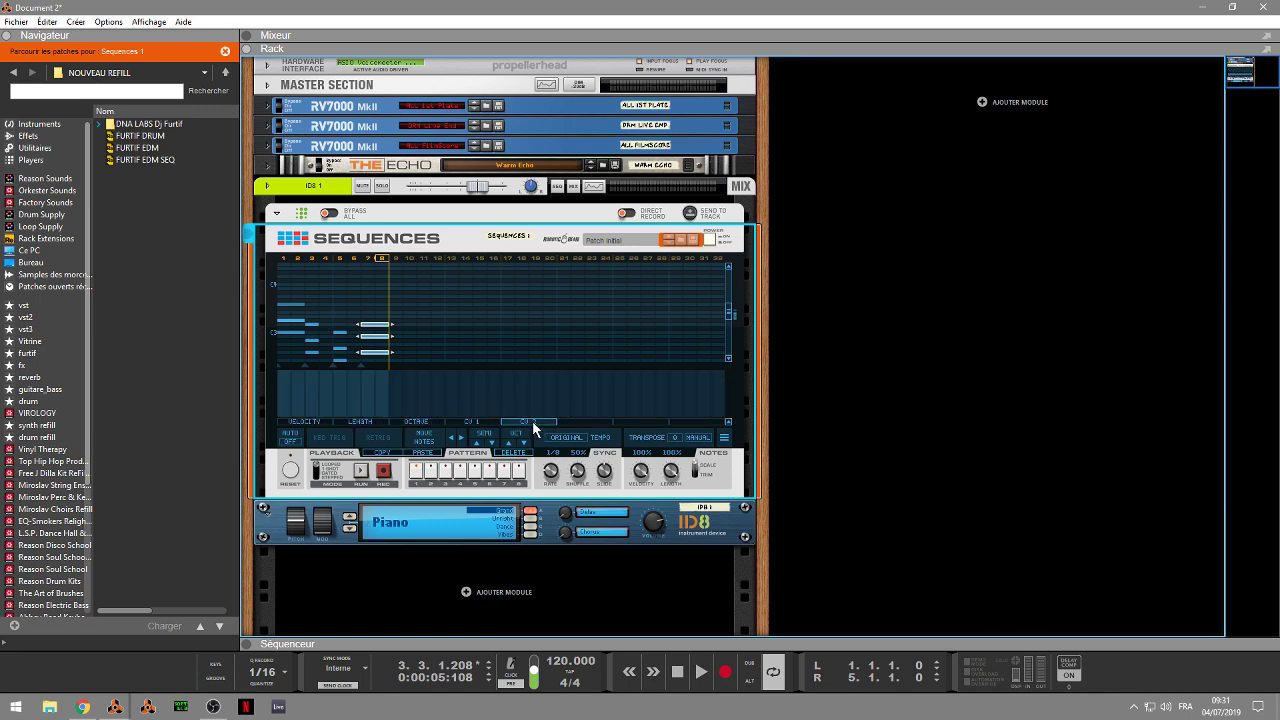
{"action": "key", "text": "Tab"}
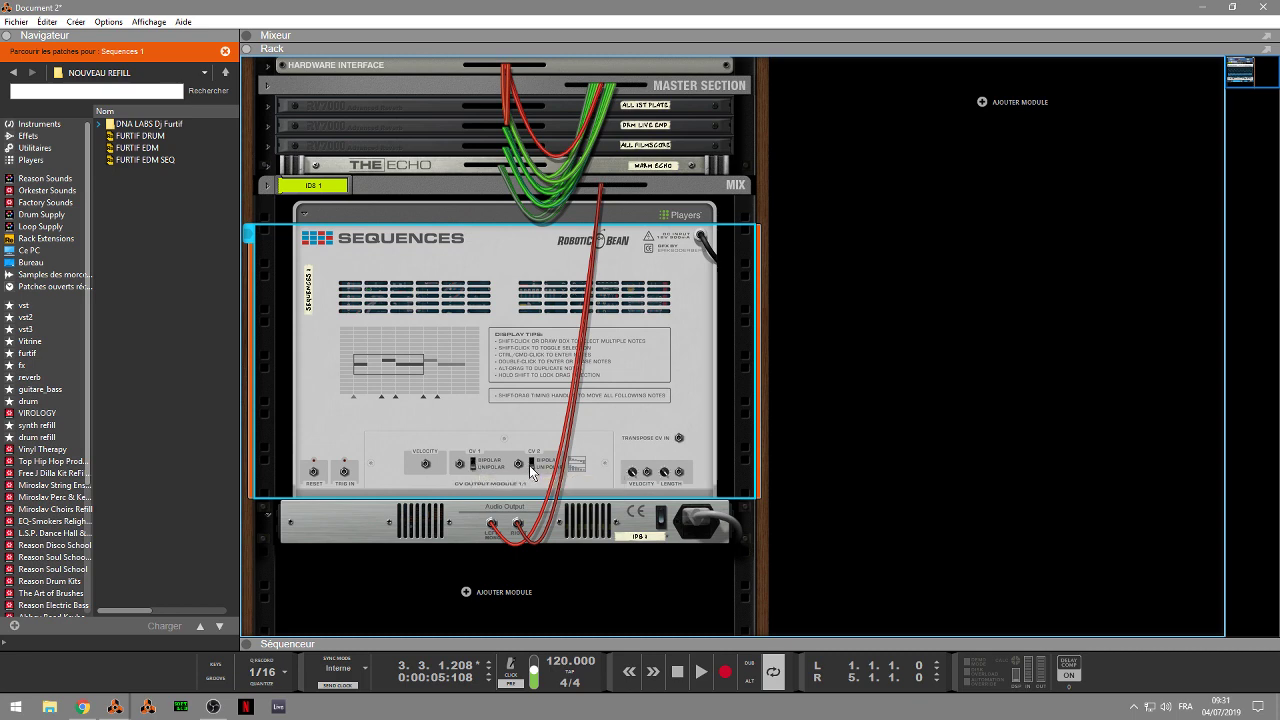
{"action": "key", "text": "Tab"}
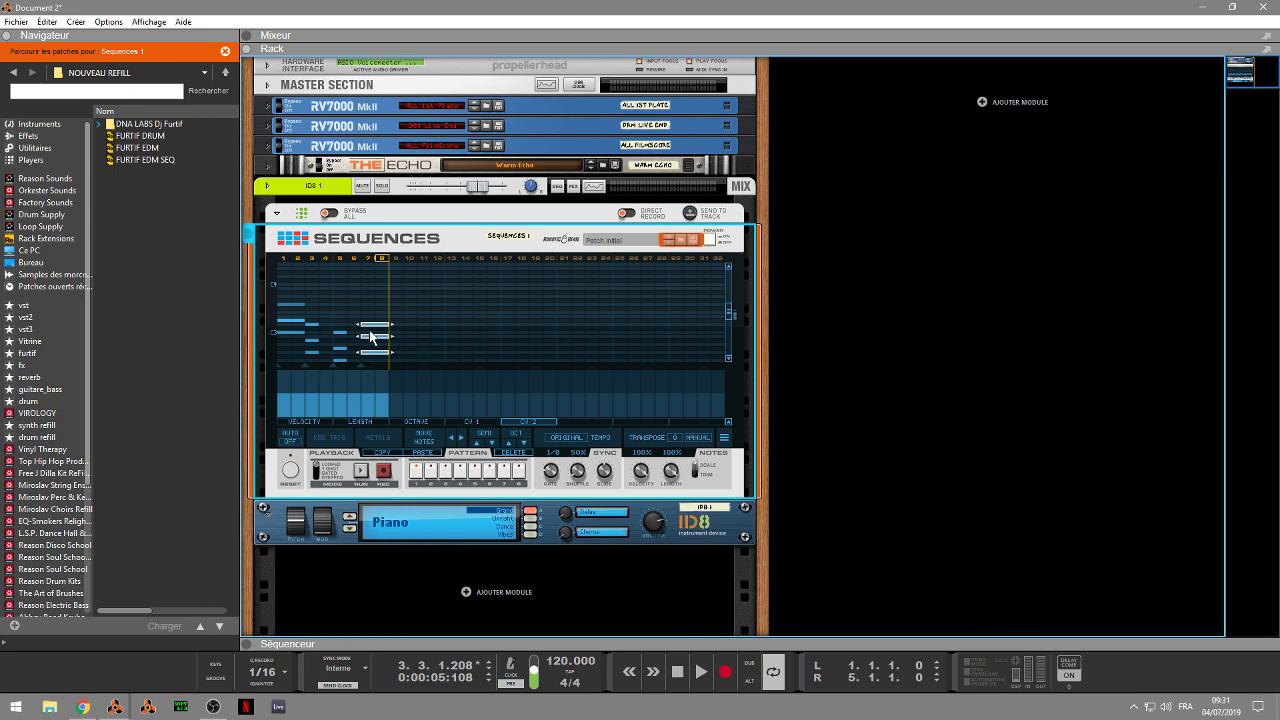
Give the four chords different velocities with the last one lowest, and play the pattern from the start
{"action": "left_click", "coordinate": [291, 423]}
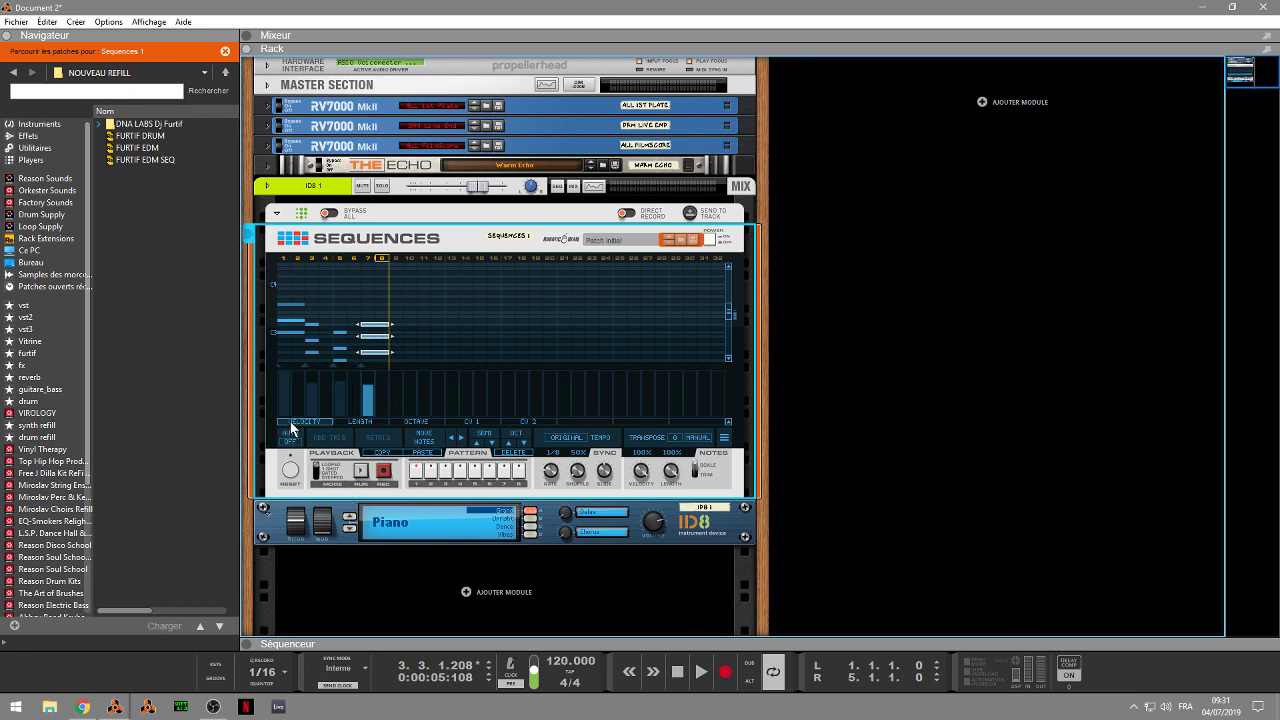
{"action": "mouse_move", "coordinate": [283, 382]}
{"action": "left_mouse_down"}
{"action": "mouse_move", "coordinate": [313, 385]}
{"action": "mouse_move", "coordinate": [313, 400]}
{"action": "mouse_move", "coordinate": [313, 380]}
{"action": "mouse_move", "coordinate": [316, 394]}
{"action": "mouse_move", "coordinate": [346, 391]}
{"action": "mouse_move", "coordinate": [340, 402]}
{"action": "mouse_move", "coordinate": [370, 407]}
{"action": "left_mouse_up"}
{"action": "key", "text": "Home"}
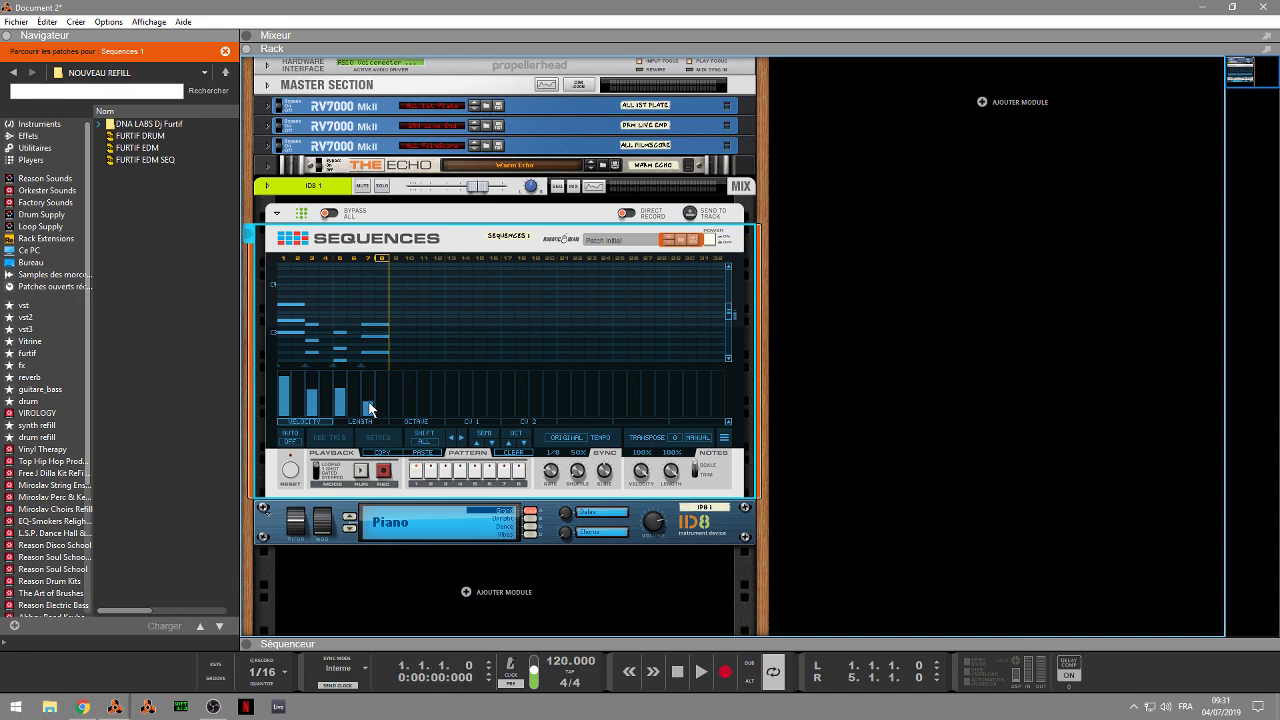
{"action": "key", "text": "space"}
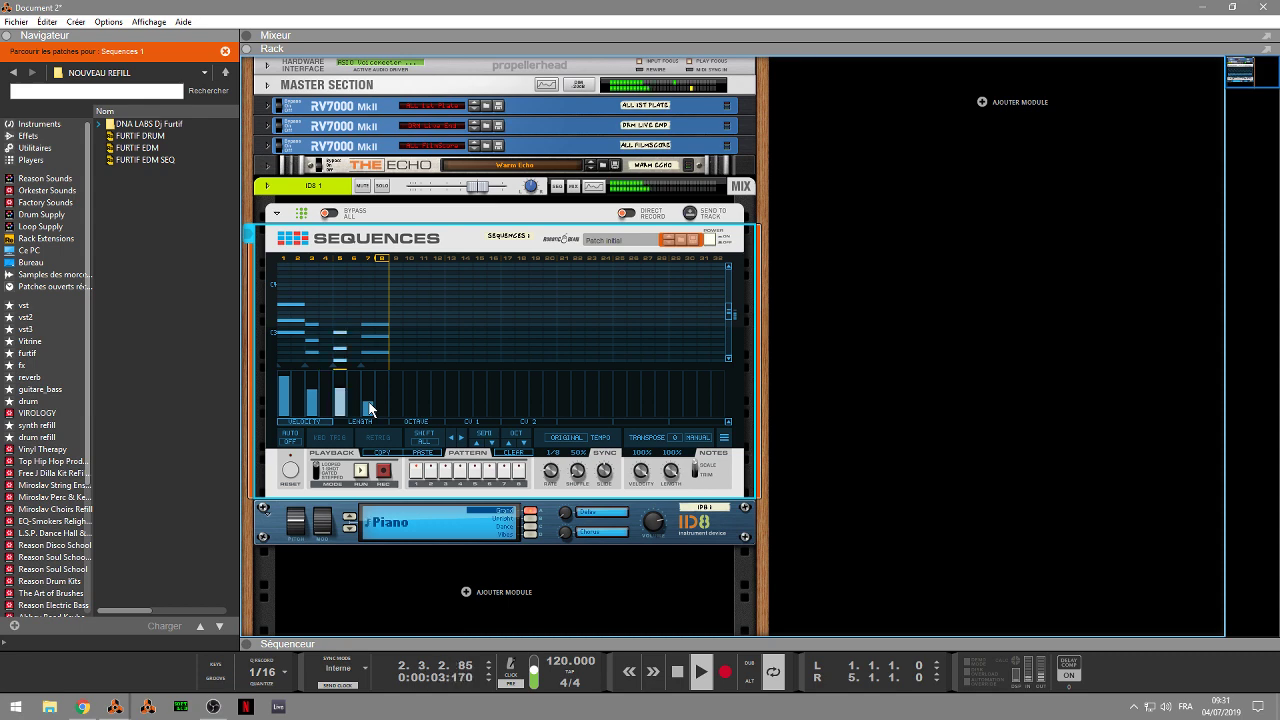
{"action": "key", "text": "space"}
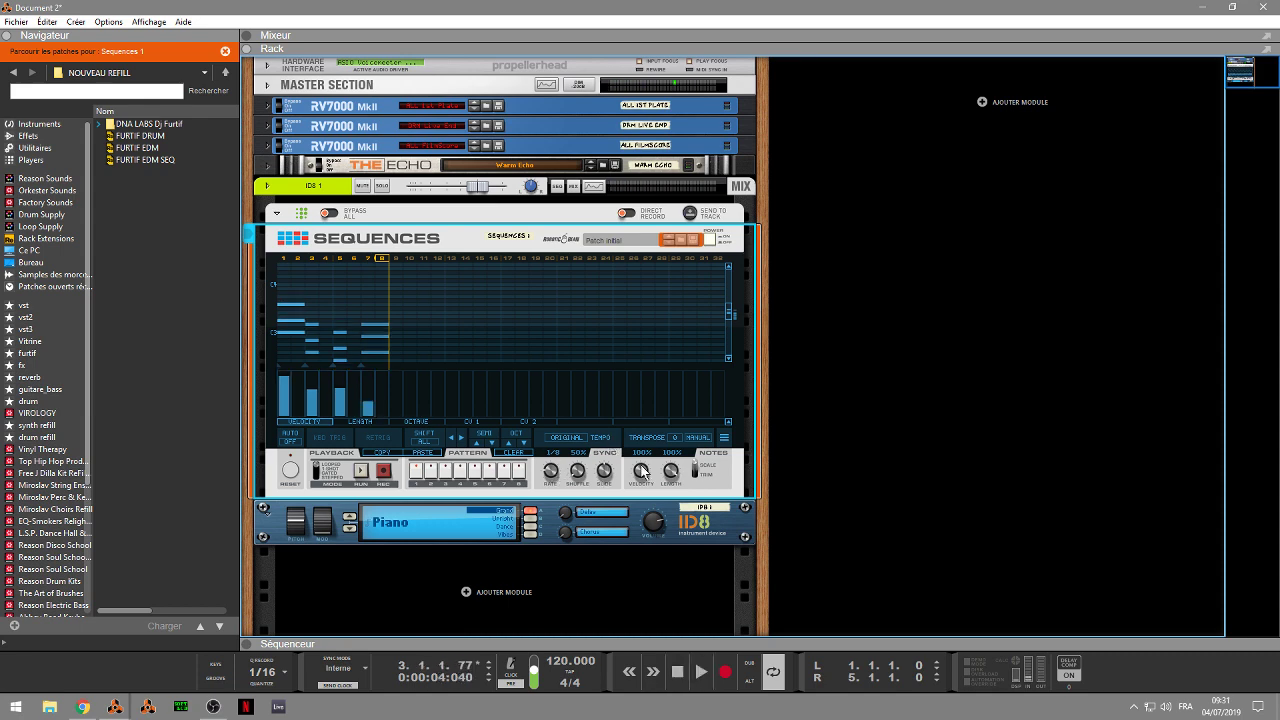
Reduce the overall velocity to 38%, play the pattern, and raise the overall velocity again
{"action": "mouse_move", "coordinate": [643, 476]}
{"action": "left_click_drag", "start_coordinate": [643, 476], "coordinate": [640, 501]}
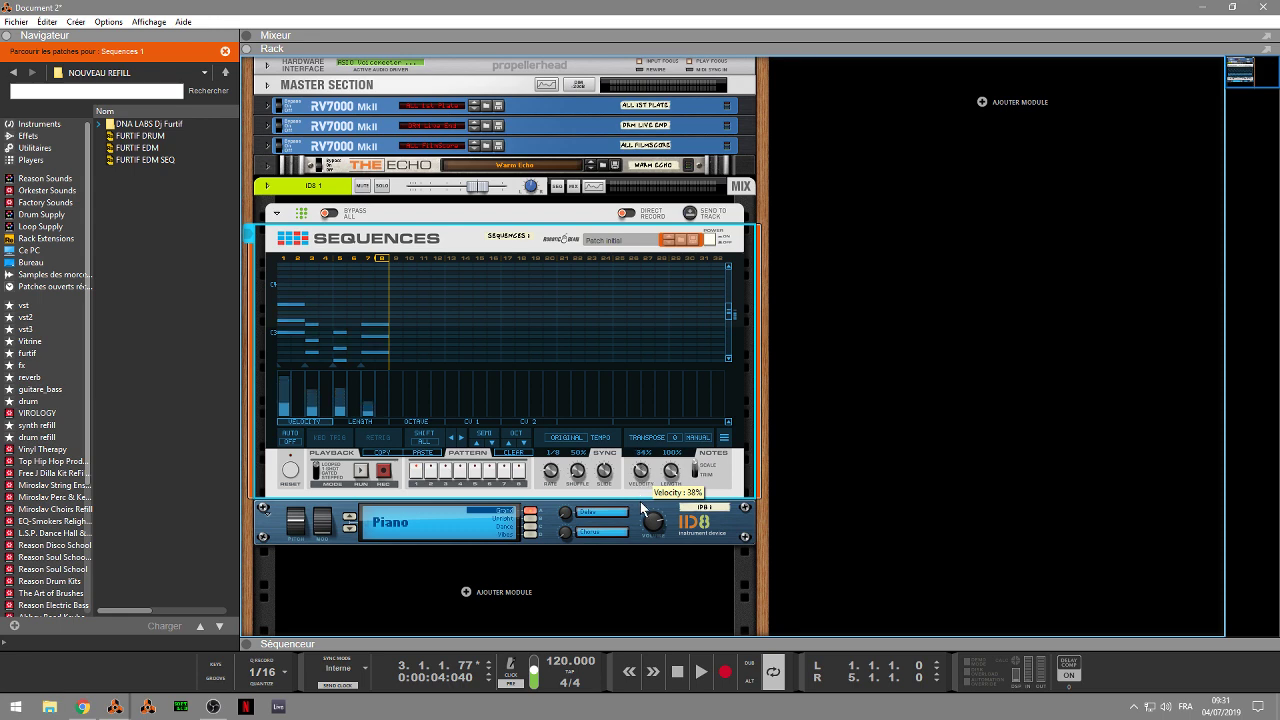
{"action": "key", "text": "space"}
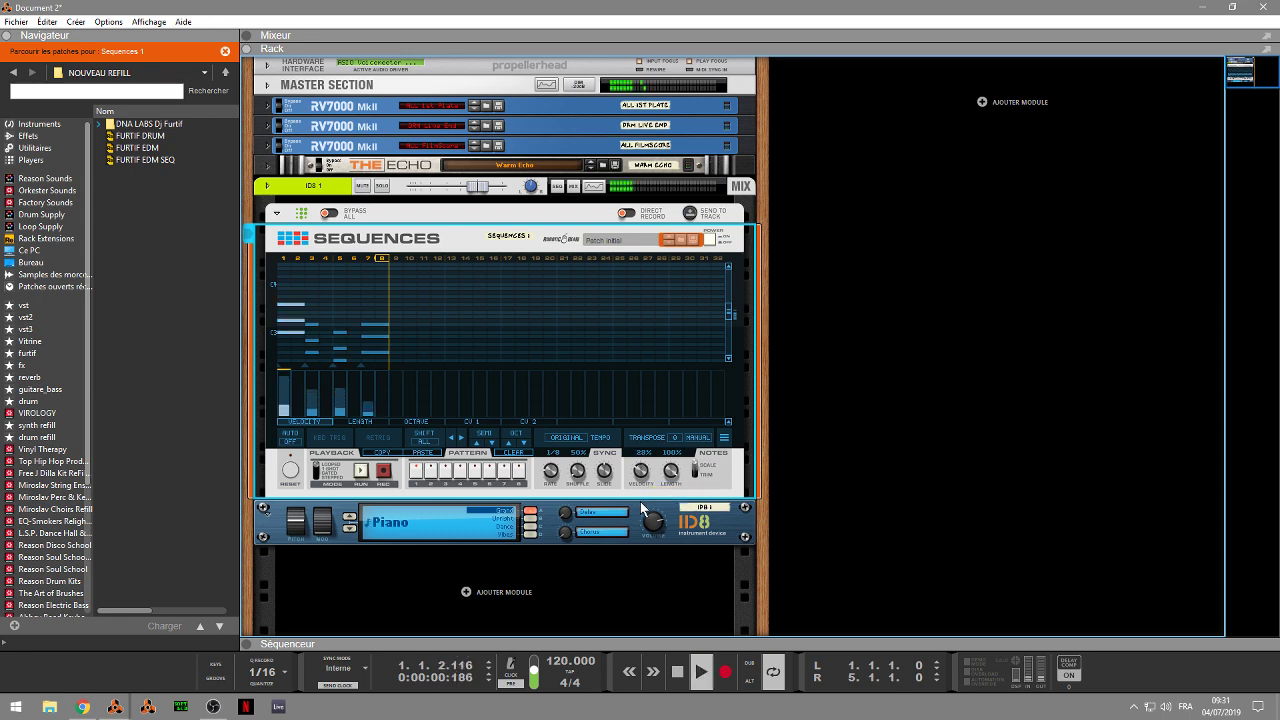
{"action": "mouse_move", "coordinate": [639, 474]}
{"action": "left_mouse_down"}
{"action": "mouse_move", "coordinate": [631, 448]}
{"action": "mouse_move", "coordinate": [629, 476]}
{"action": "mouse_move", "coordinate": [630, 458]}
{"action": "mouse_move", "coordinate": [648, 472]}
{"action": "left_mouse_up"}
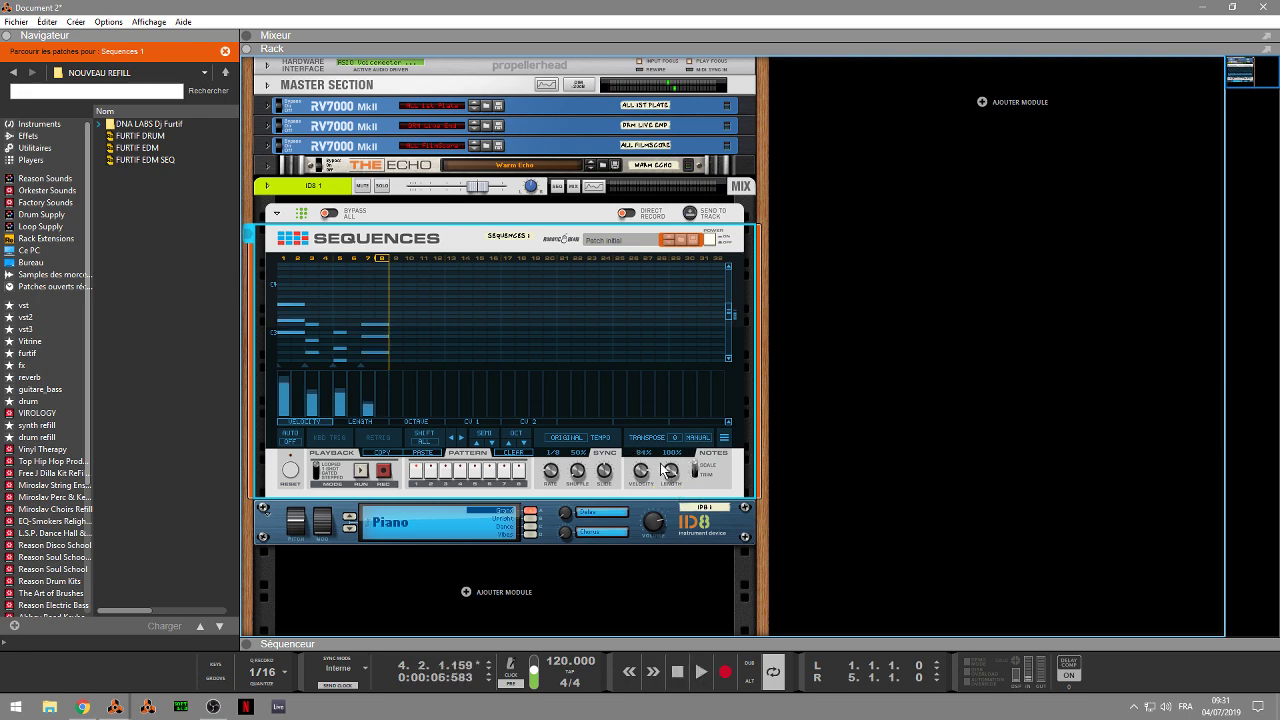
Draw varied note lengths across steps 1 to 8 and try the overall note length during playback
{"action": "left_click", "coordinate": [362, 422]}
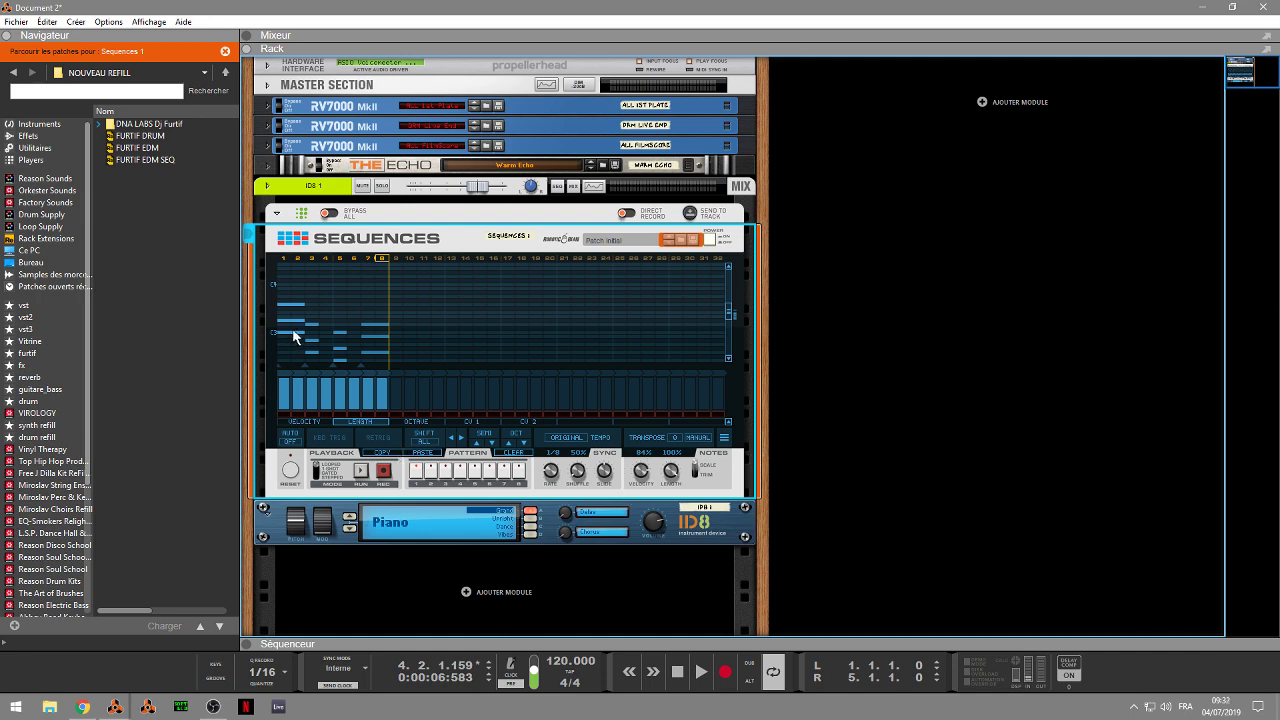
{"action": "left_click", "coordinate": [371, 336]}
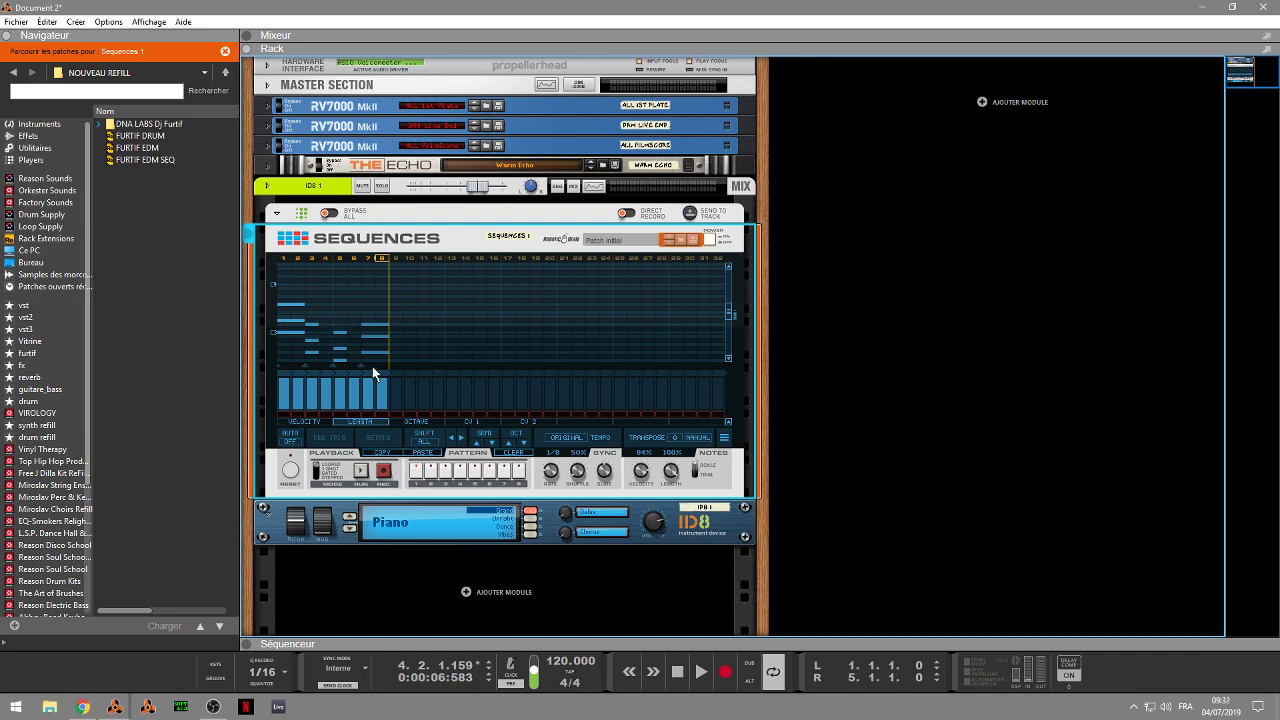
{"action": "left_click", "coordinate": [282, 392]}
{"action": "left_click", "coordinate": [297, 398]}
{"action": "left_click", "coordinate": [347, 392]}
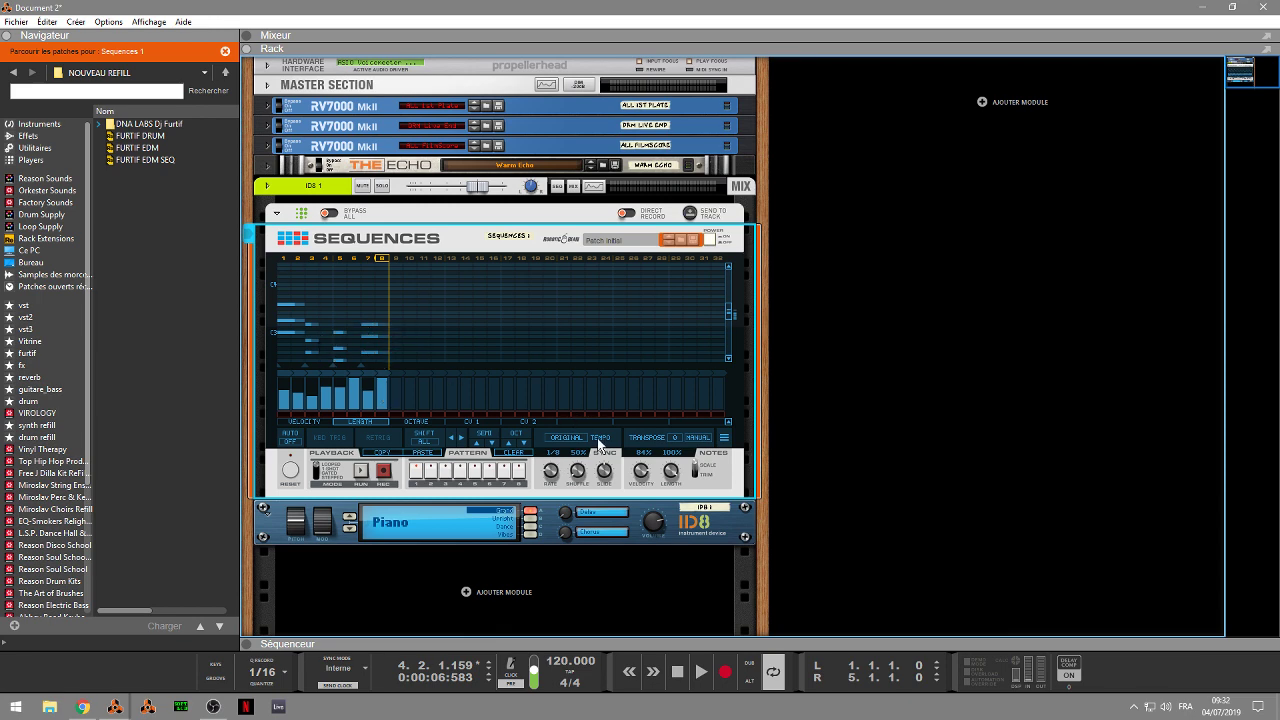
{"action": "key", "text": "space"}
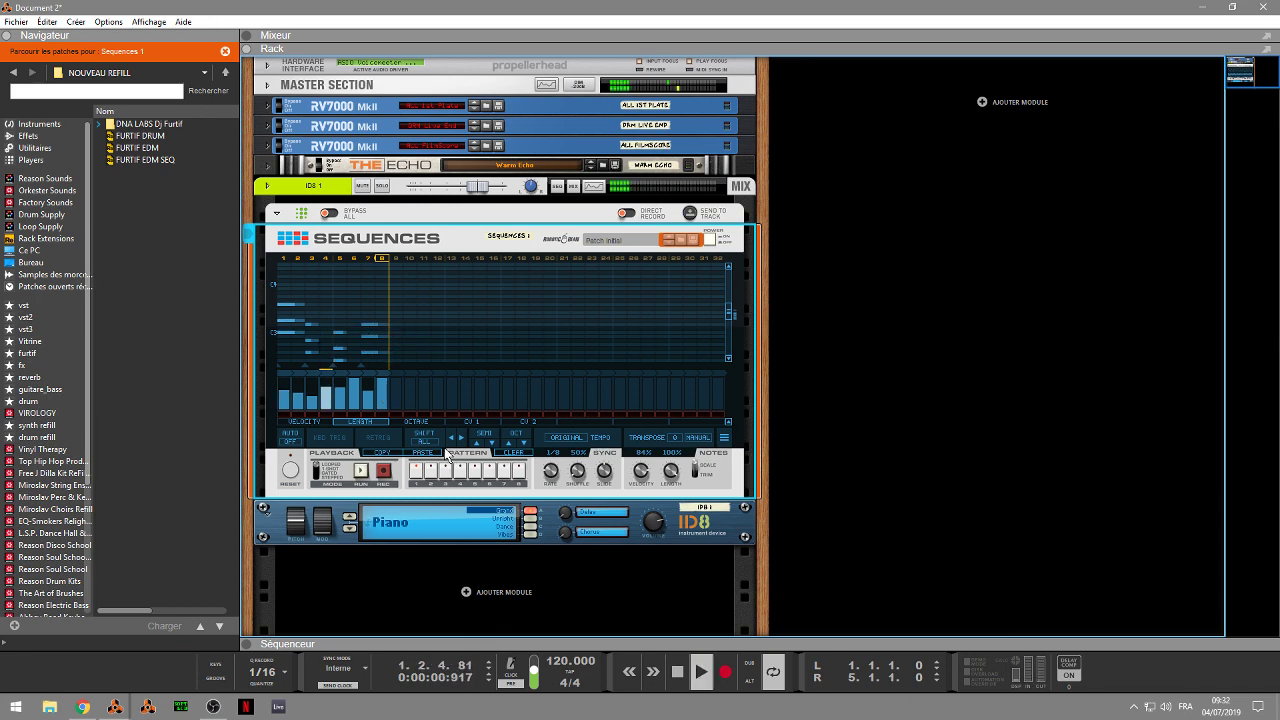
{"action": "mouse_move", "coordinate": [671, 471]}
{"action": "left_mouse_down"}
{"action": "mouse_move", "coordinate": [674, 521]}
{"action": "mouse_move", "coordinate": [667, 480]}
{"action": "left_mouse_up"}
Restore full note lengths on steps 1 to 8, tie step 3 and play the pattern
{"action": "left_click_drag", "start_coordinate": [286, 380], "coordinate": [408, 376]}
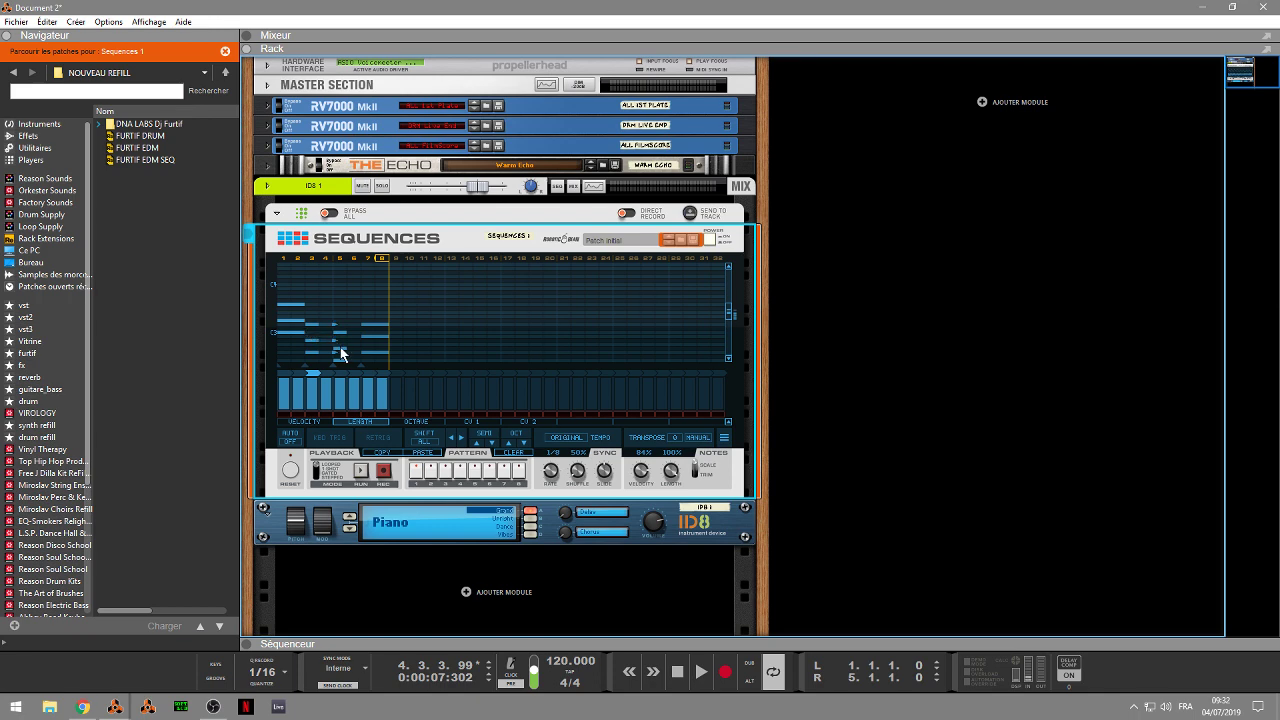
{"action": "key", "text": "space"}
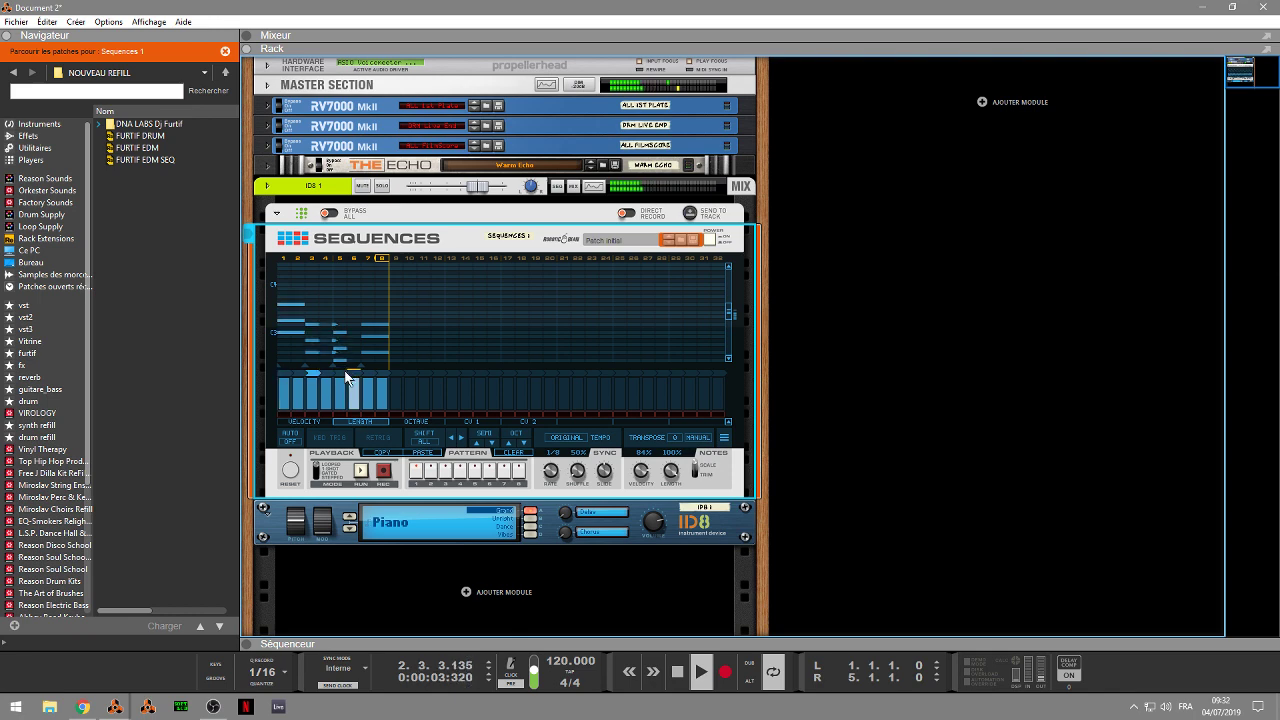
Reduce the overall note length to 52%, play the pattern, and lower the overall length further
{"action": "mouse_move", "coordinate": [670, 474]}
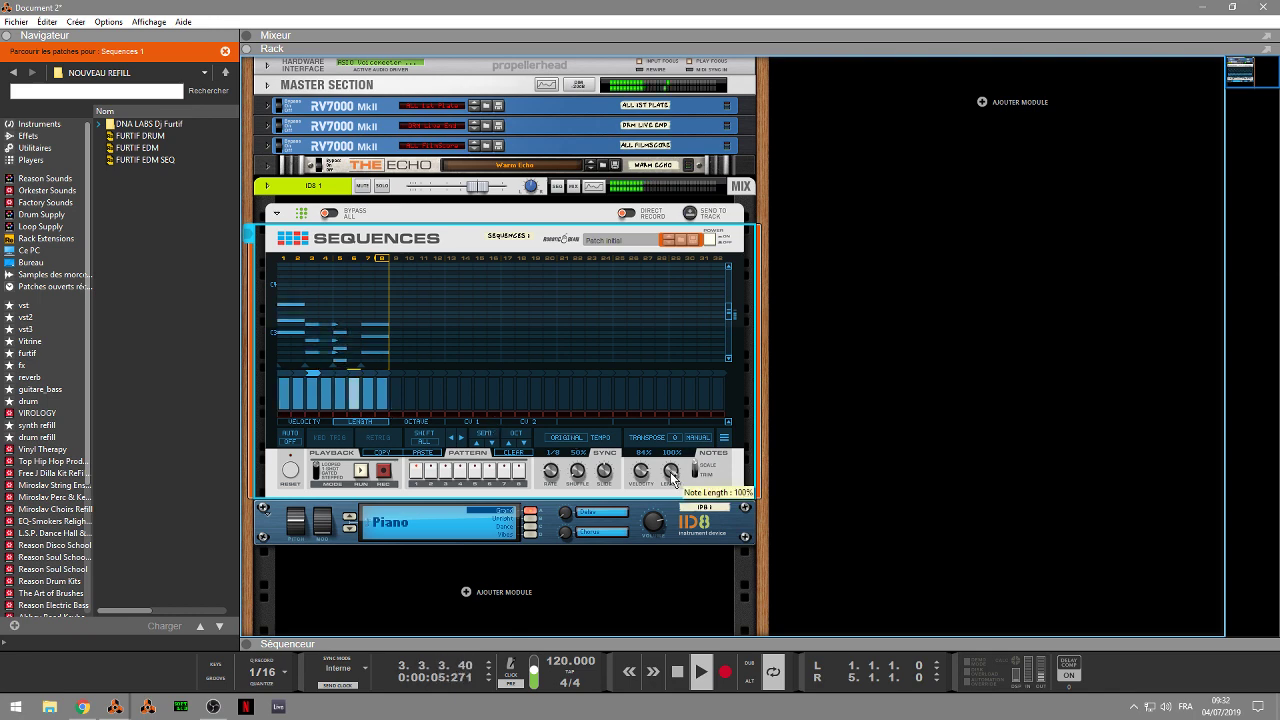
{"action": "left_click_drag", "start_coordinate": [670, 472], "coordinate": [670, 502]}
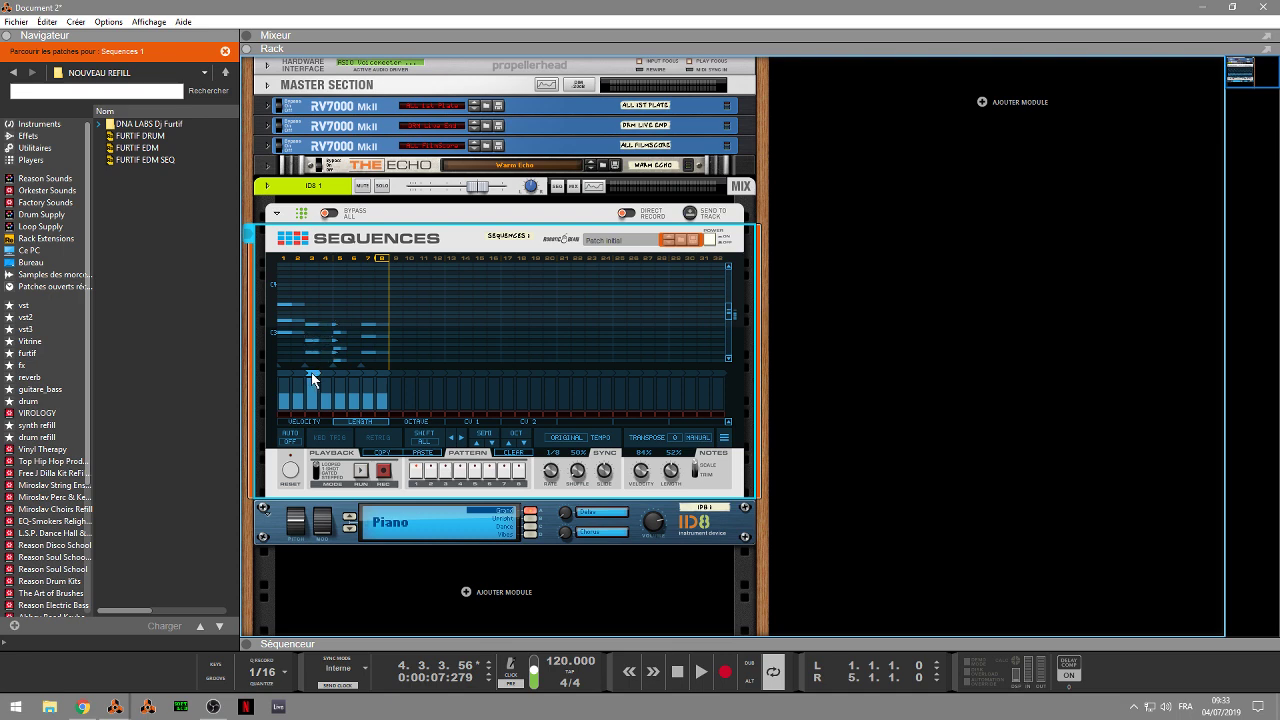
{"action": "key", "text": "space"}
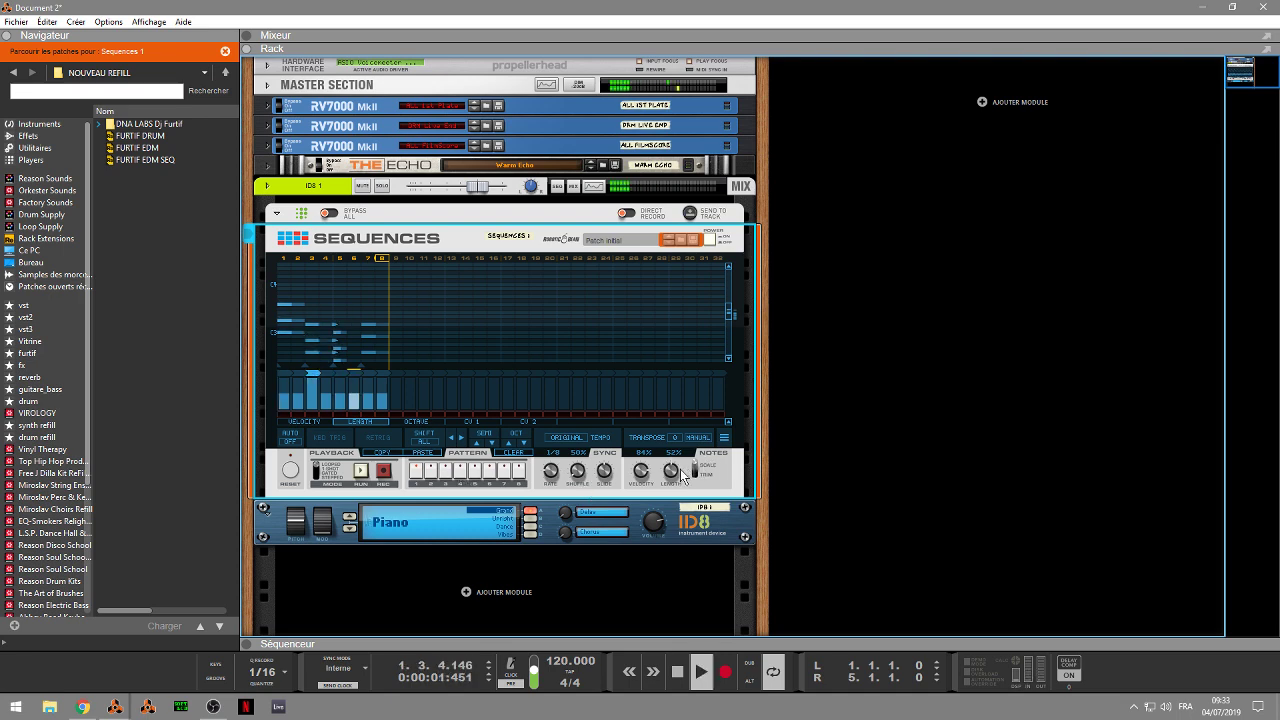
{"action": "left_click_drag", "start_coordinate": [669, 473], "coordinate": [668, 495]}
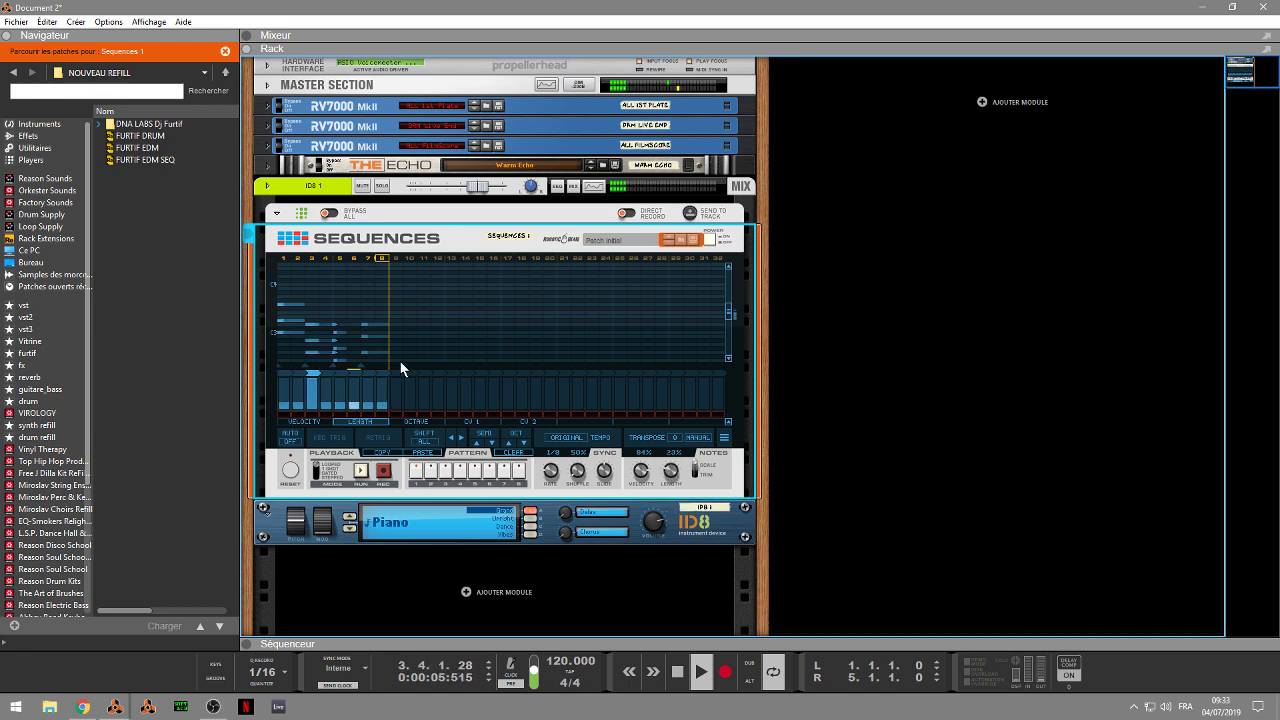
Turn the tie on step 7 on and off again, and stop playback
{"action": "left_click", "coordinate": [368, 378]}
{"action": "left_click", "coordinate": [368, 378]}
{"action": "key", "text": "space"}
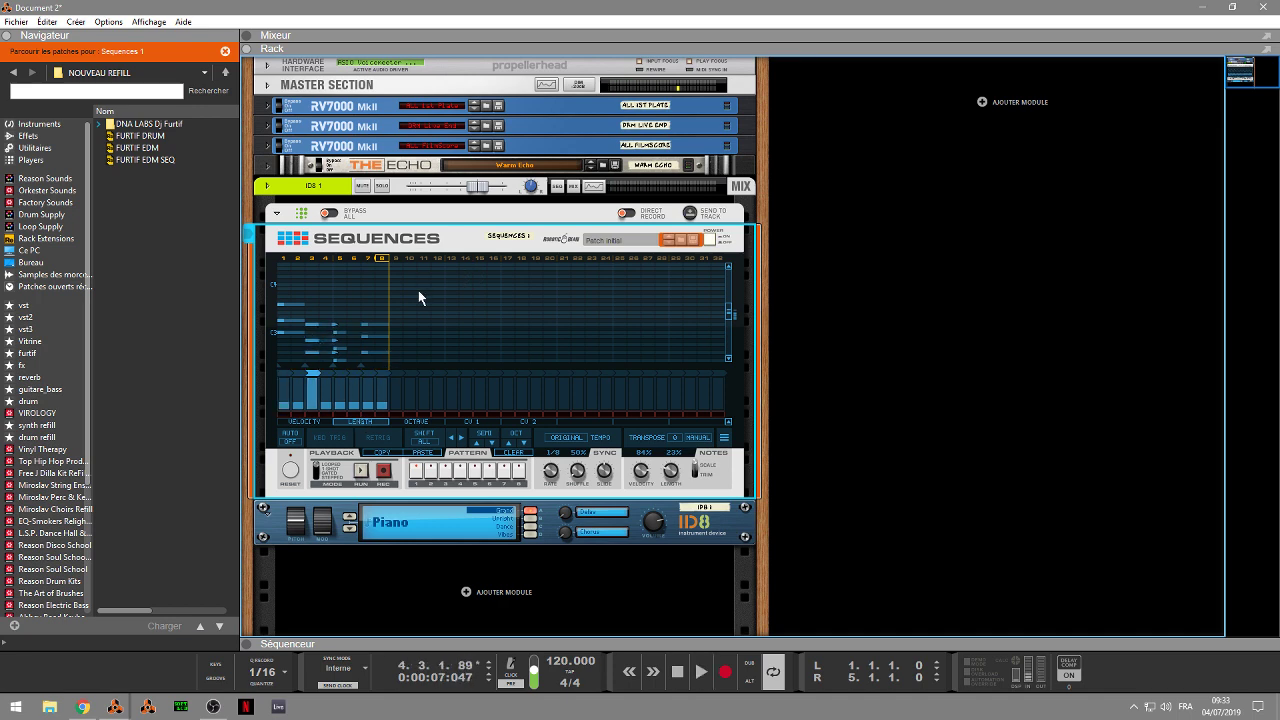
{"action": "scroll", "coordinate": [380, 394], "scroll_direction": "down", "scroll_amount": 6}
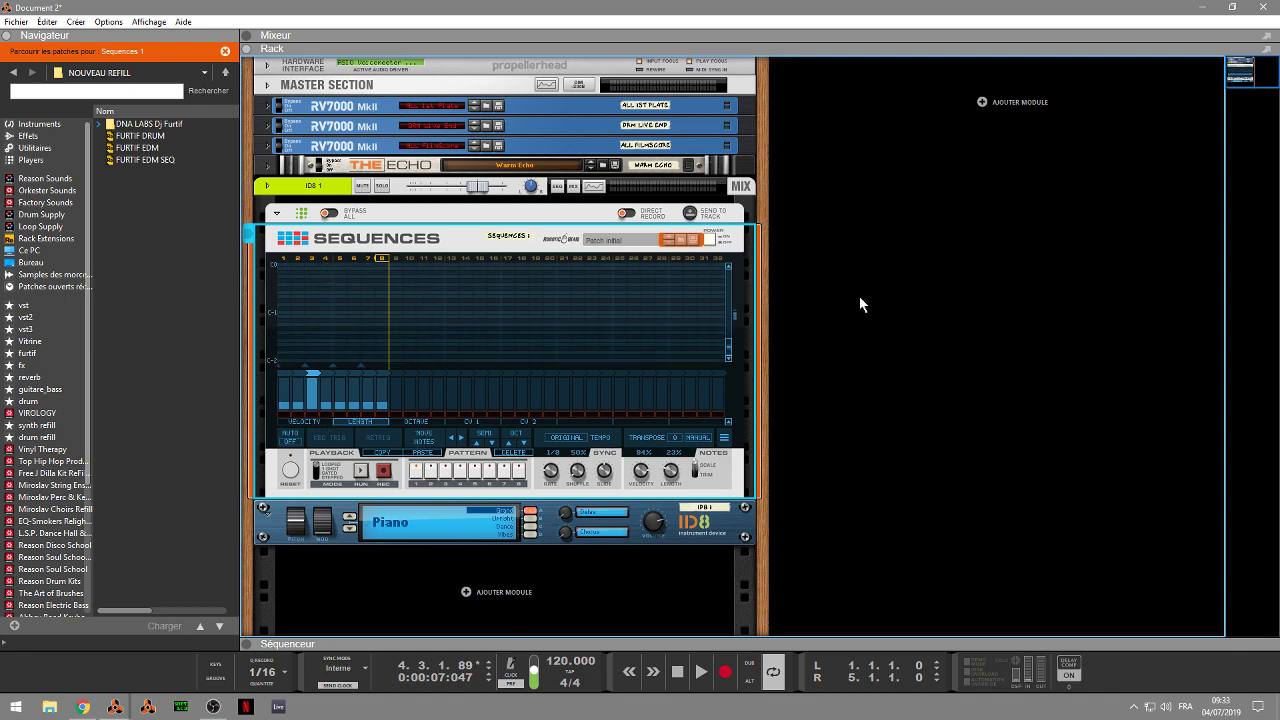
Copy the chords from steps 1 to 8 onto steps 9 to 16, extend the pattern to 16 steps and play it
{"action": "left_click_drag", "start_coordinate": [731, 352], "coordinate": [722, 319]}
{"action": "scroll", "coordinate": [600, 340], "scroll_direction": "up", "scroll_amount": 2}
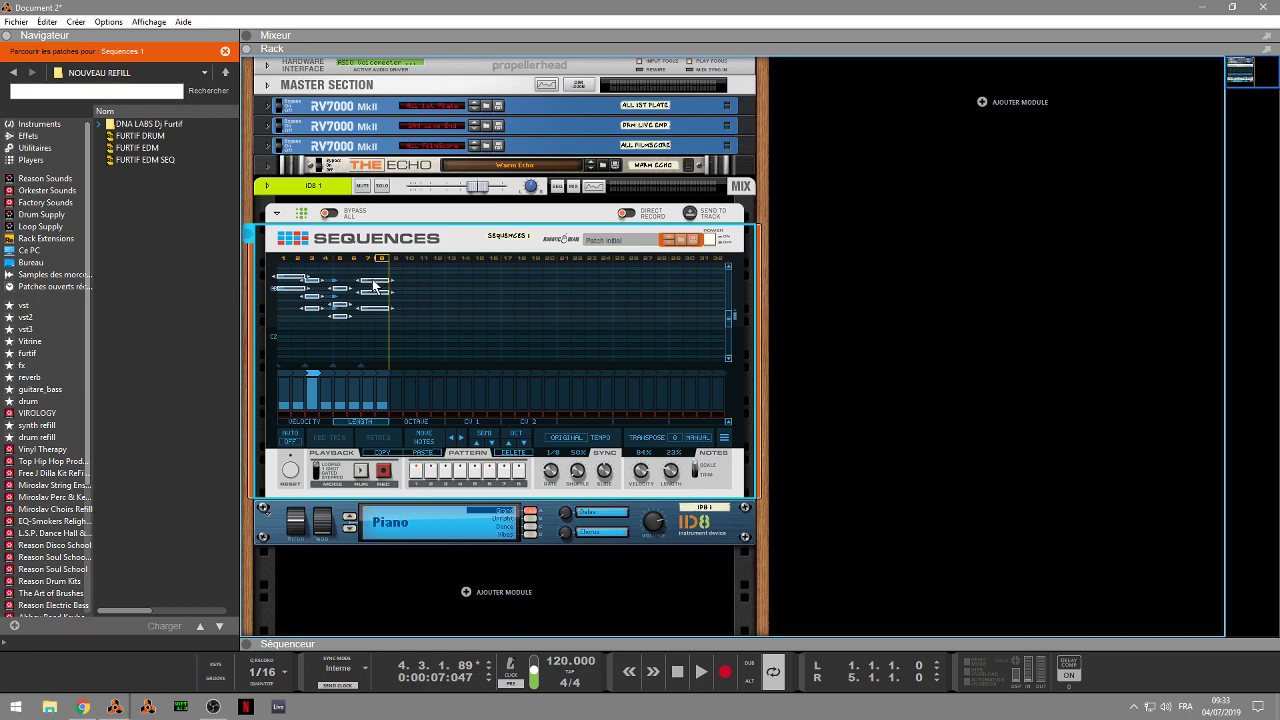
{"action": "left_click_drag", "start_coordinate": [373, 286], "coordinate": [480, 284]}
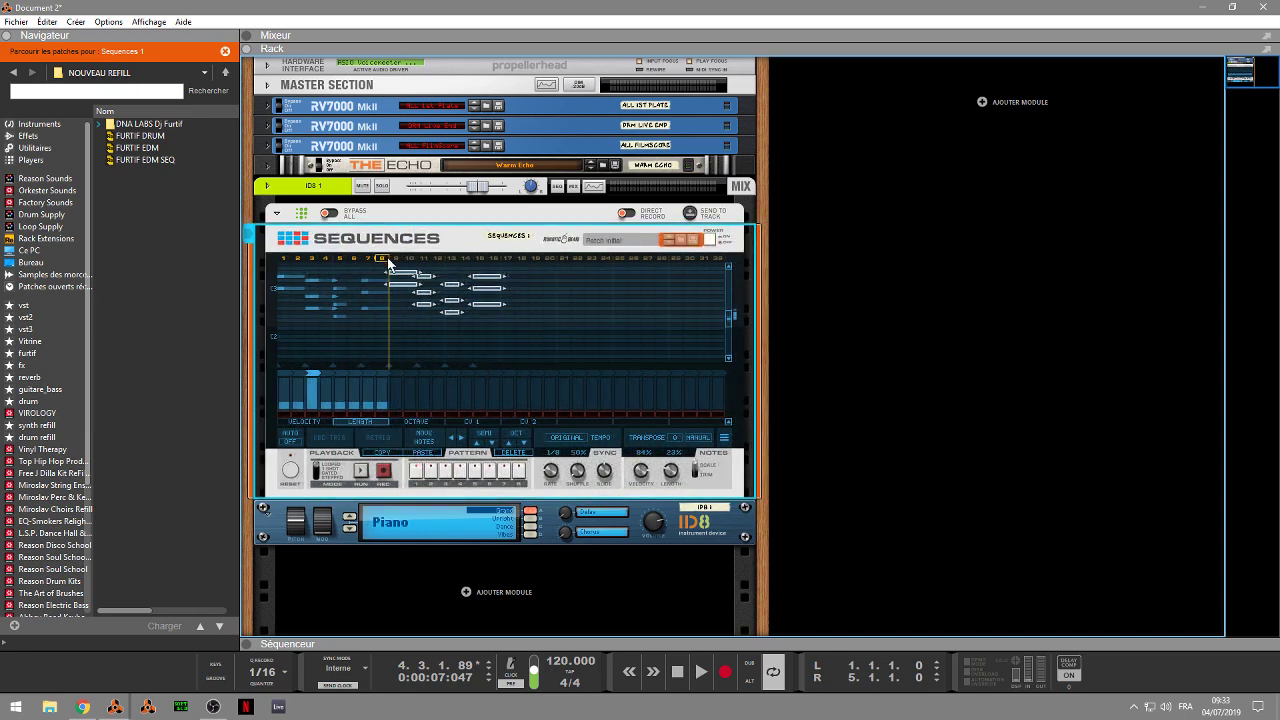
{"action": "mouse_move", "coordinate": [382, 263]}
{"action": "left_mouse_down"}
{"action": "mouse_move", "coordinate": [522, 264]}
{"action": "mouse_move", "coordinate": [499, 266]}
{"action": "left_mouse_up"}
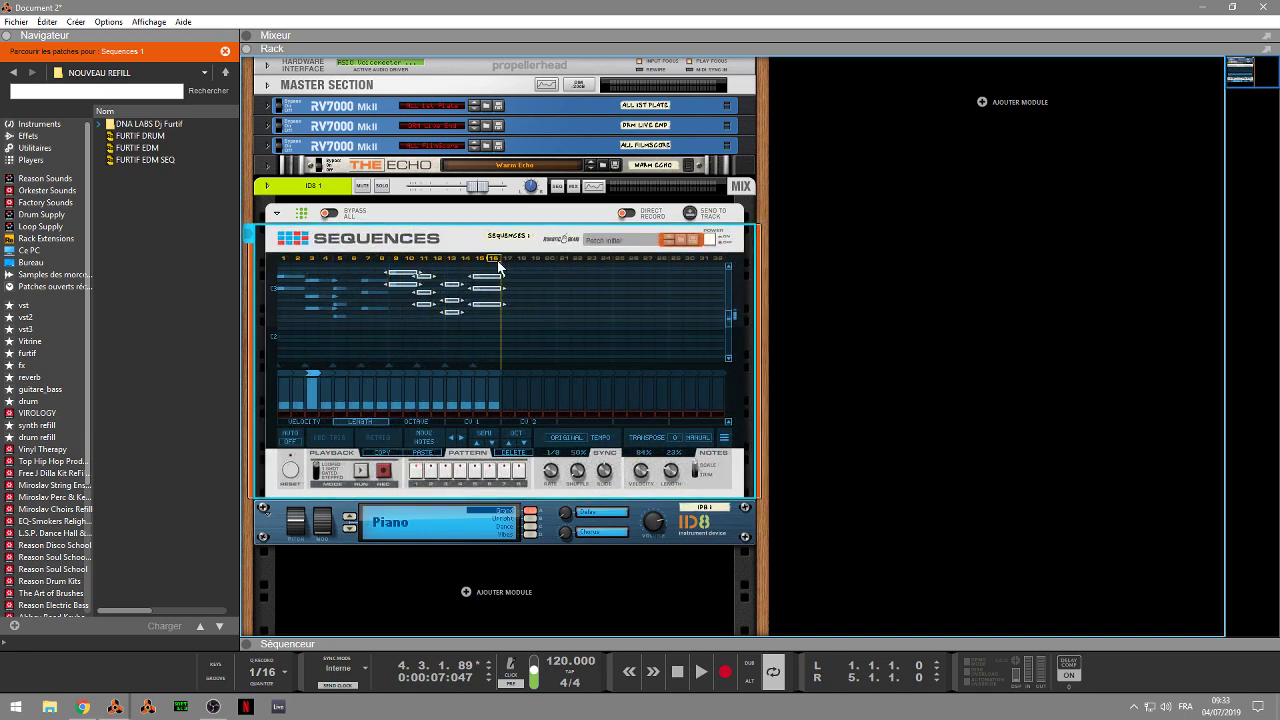
{"action": "key", "text": "space"}
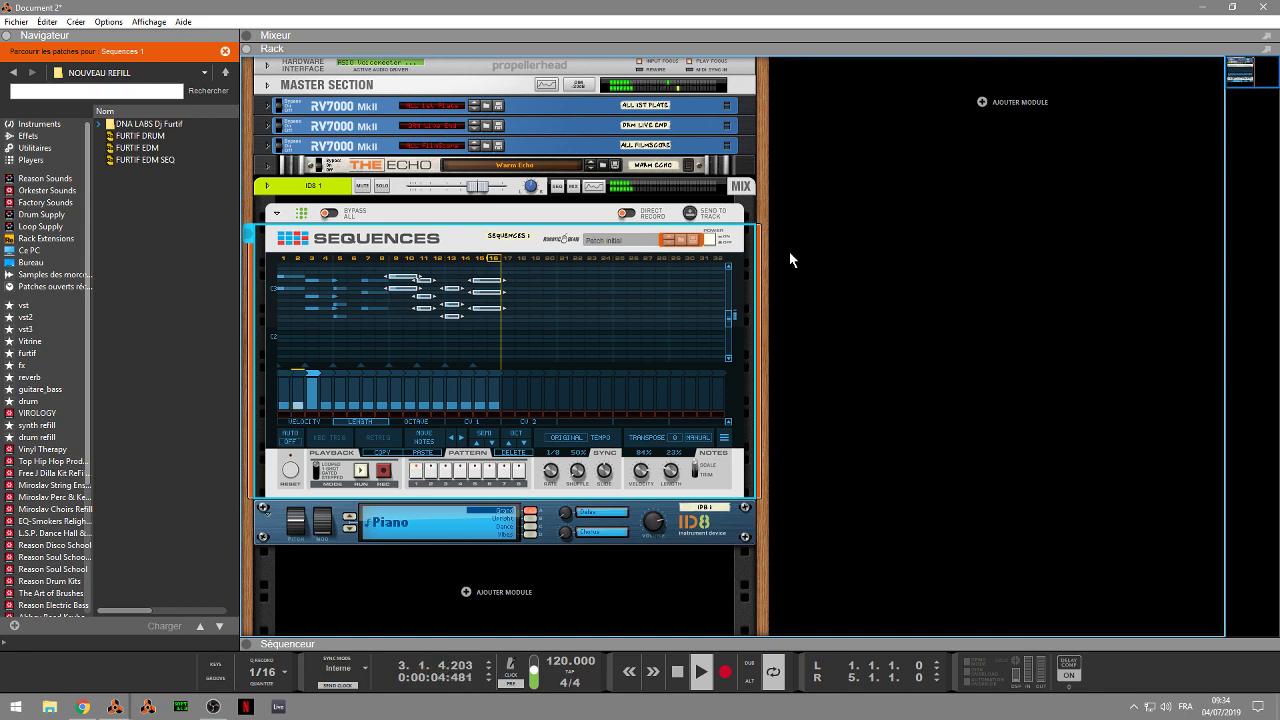
{"action": "key", "text": "space"}
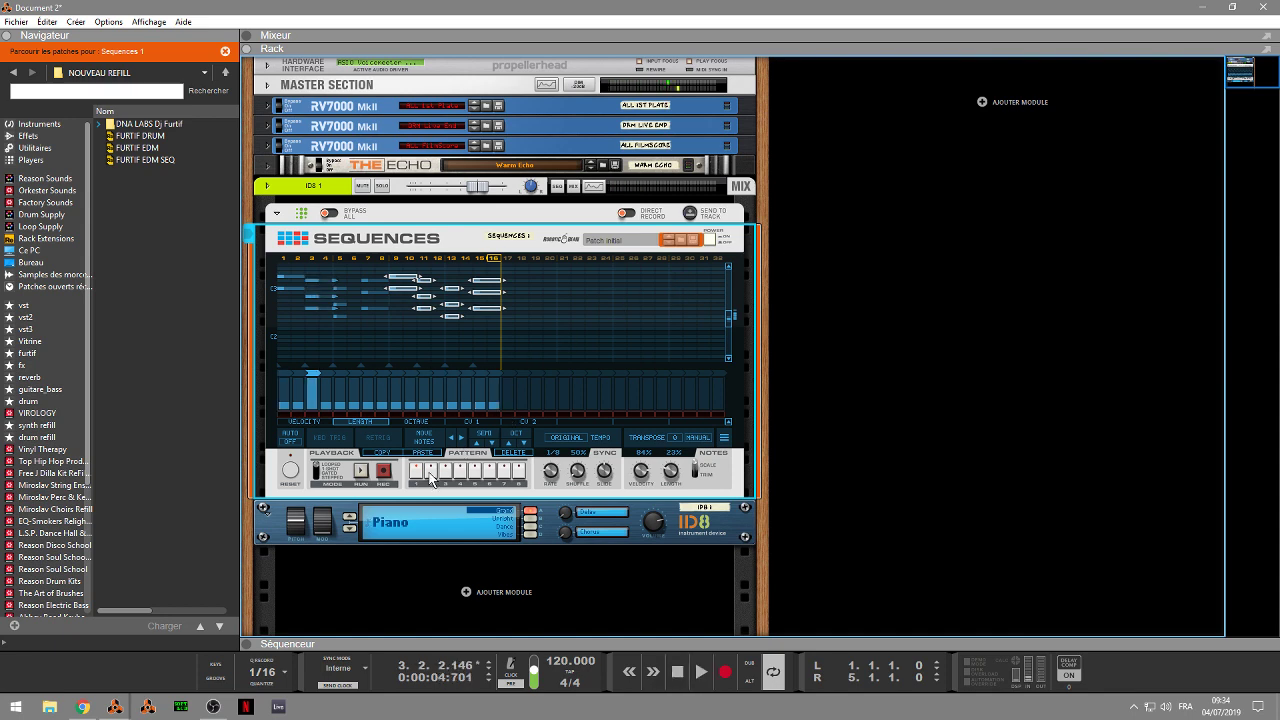
Paste the copied pattern into pattern 2 and shorten it to 8 steps while checking the loop during playback
{"action": "left_click", "coordinate": [430, 476]}
{"action": "left_click", "coordinate": [421, 453]}
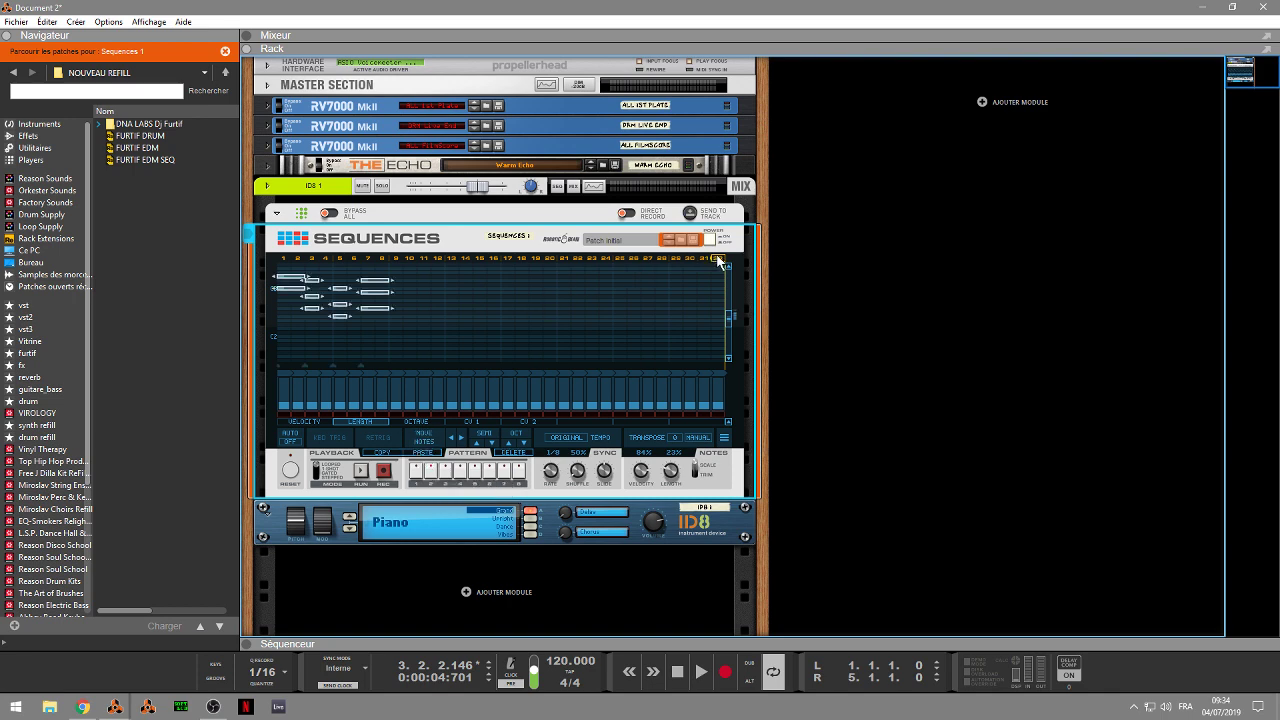
{"action": "mouse_move", "coordinate": [718, 262]}
{"action": "left_mouse_down"}
{"action": "mouse_move", "coordinate": [472, 270]}
{"action": "mouse_move", "coordinate": [397, 290]}
{"action": "left_mouse_up"}
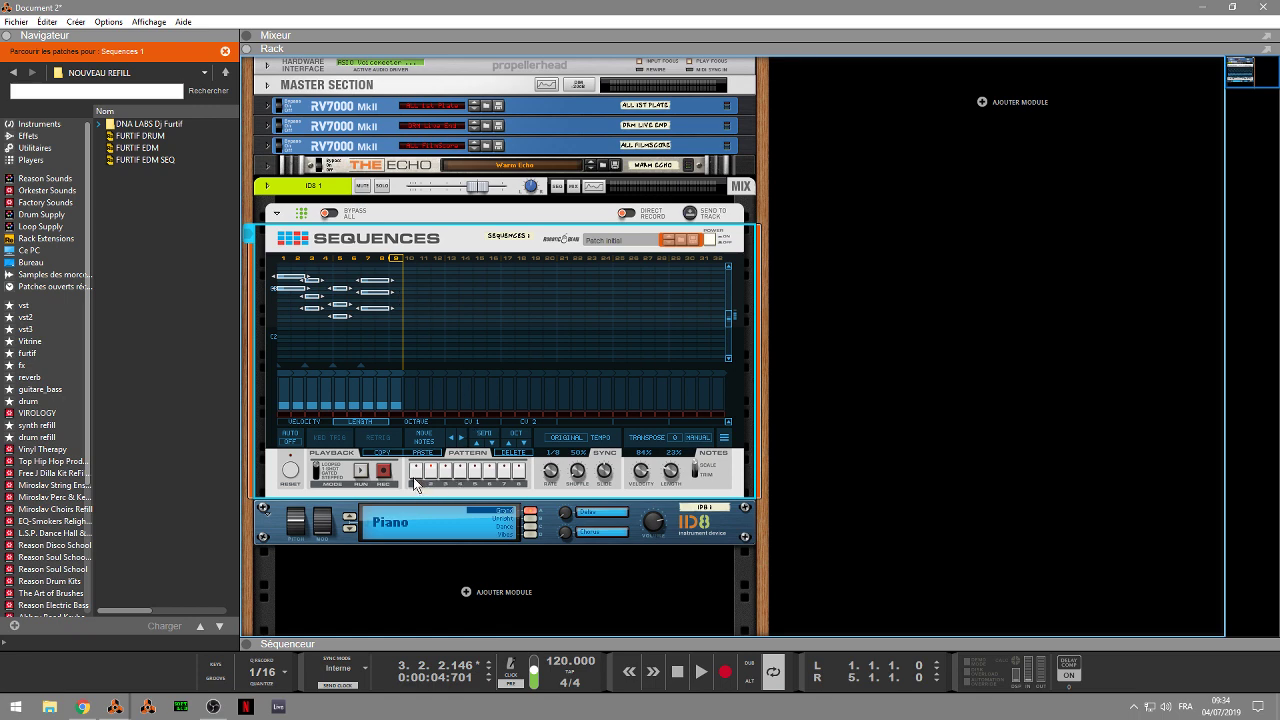
{"action": "key", "text": "space"}
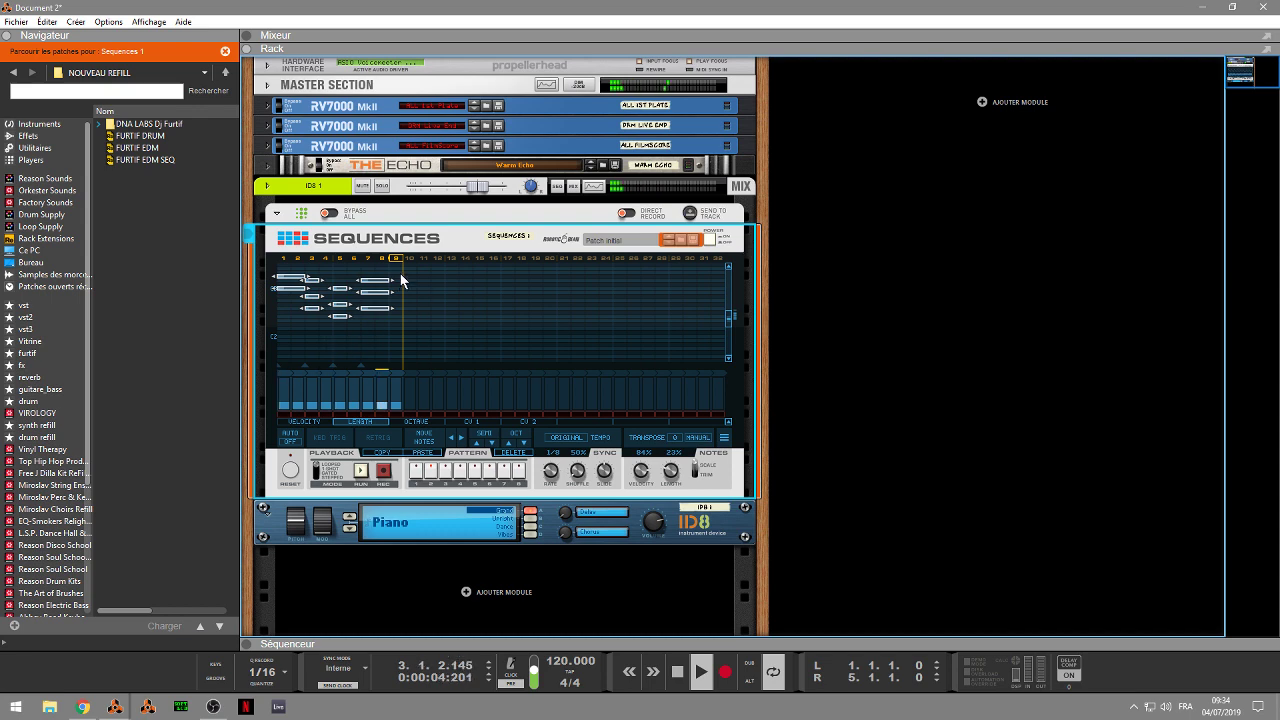
{"action": "left_click_drag", "start_coordinate": [398, 258], "coordinate": [385, 259]}
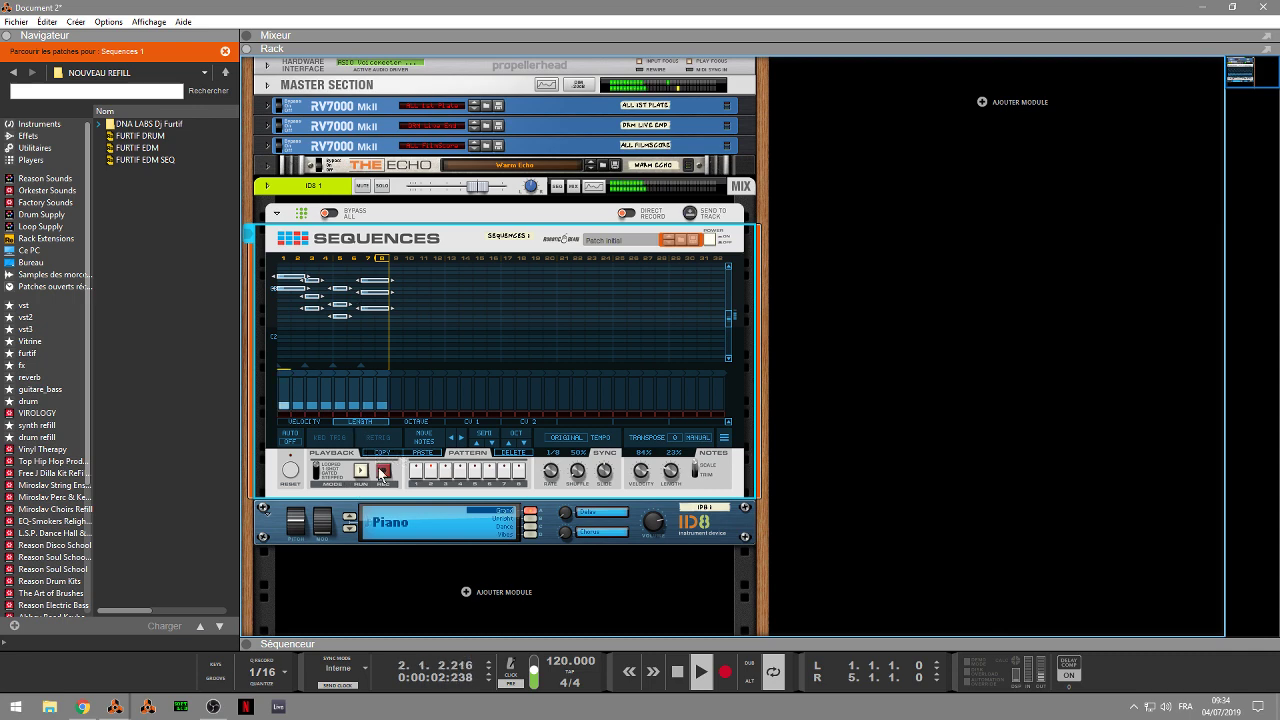
Switch to pattern 1 during playback and tie step 13
{"action": "left_click", "coordinate": [416, 473]}
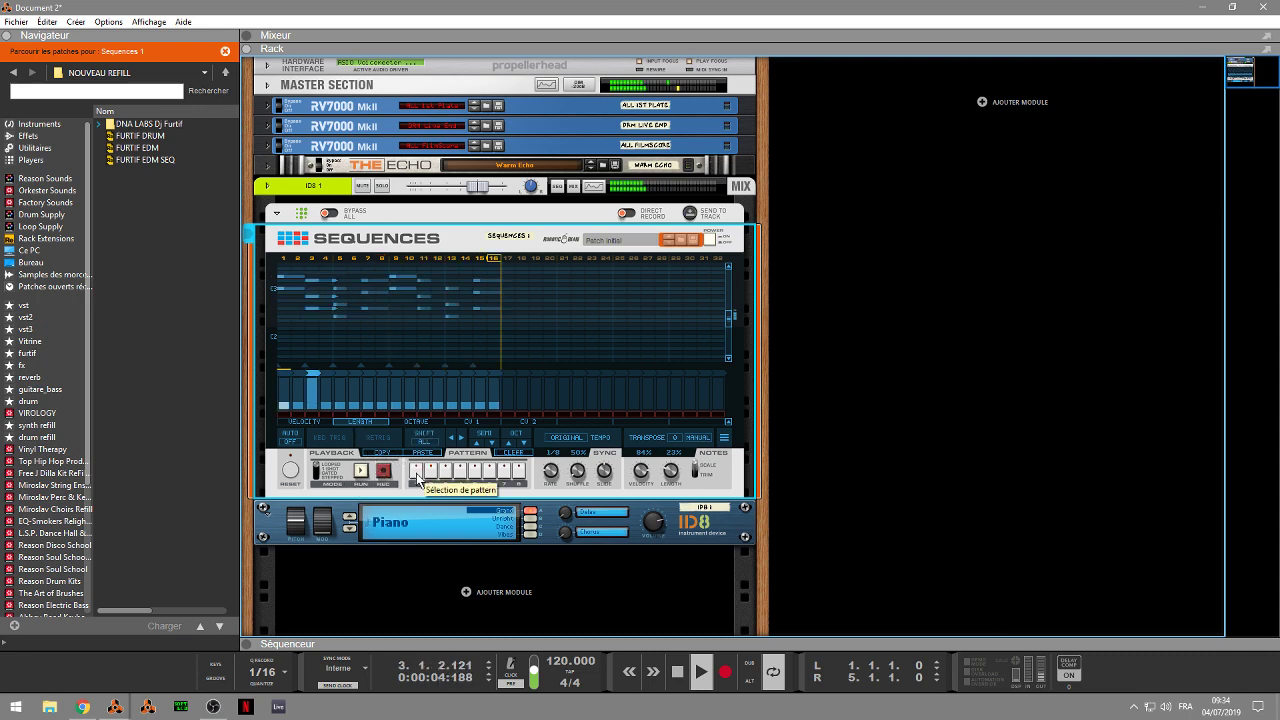
{"action": "left_click", "coordinate": [440, 378]}
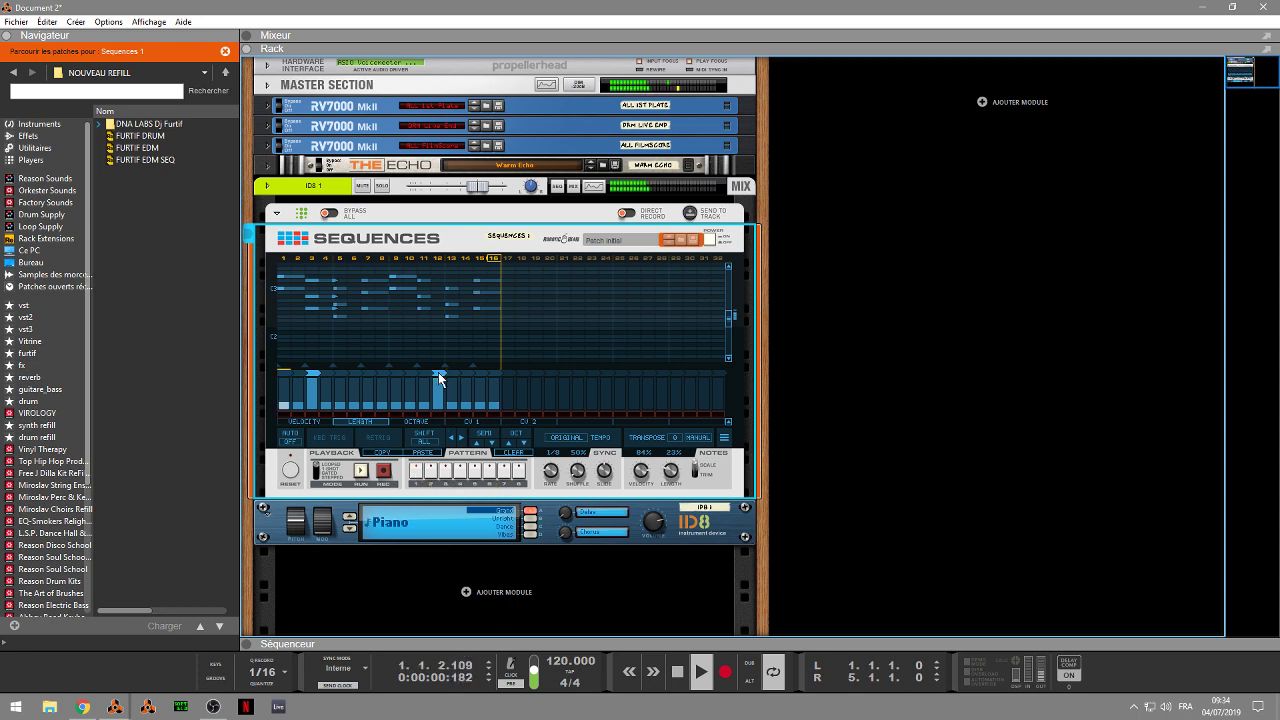
{"action": "left_click", "coordinate": [452, 376]}
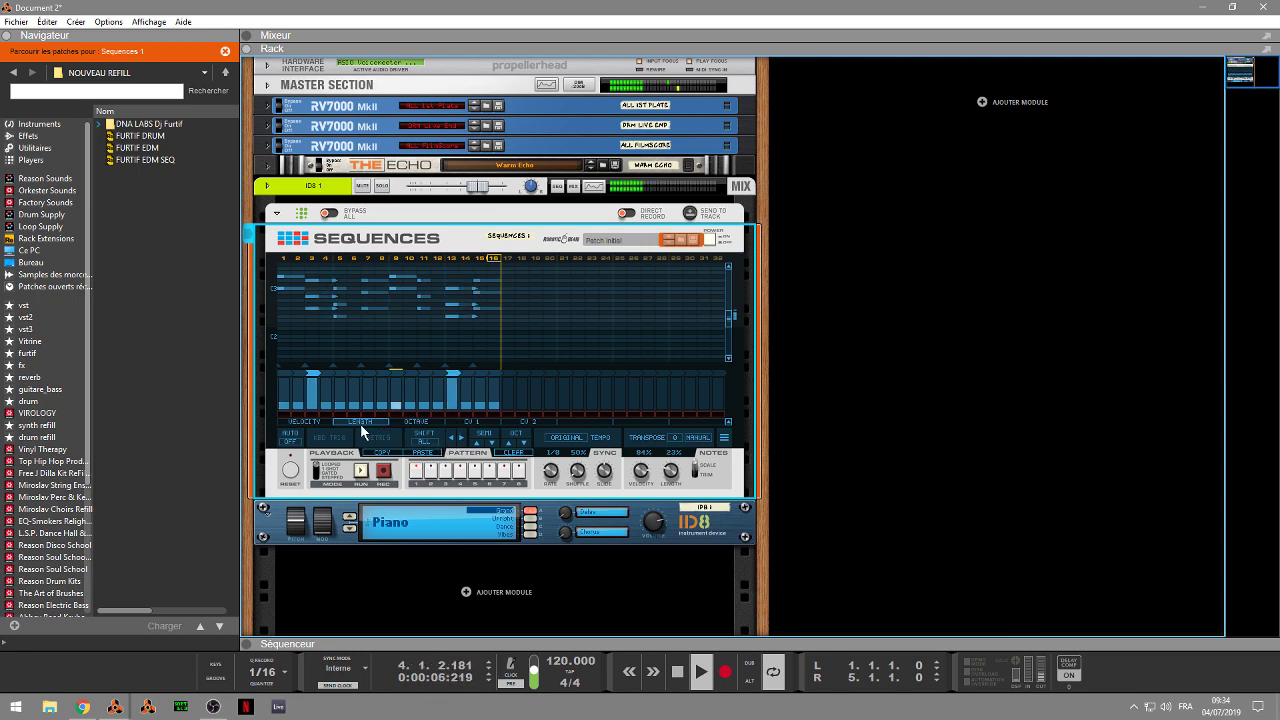
Switch to pattern 2, tie step 5, and return to pattern 1
{"action": "left_click", "coordinate": [432, 470]}
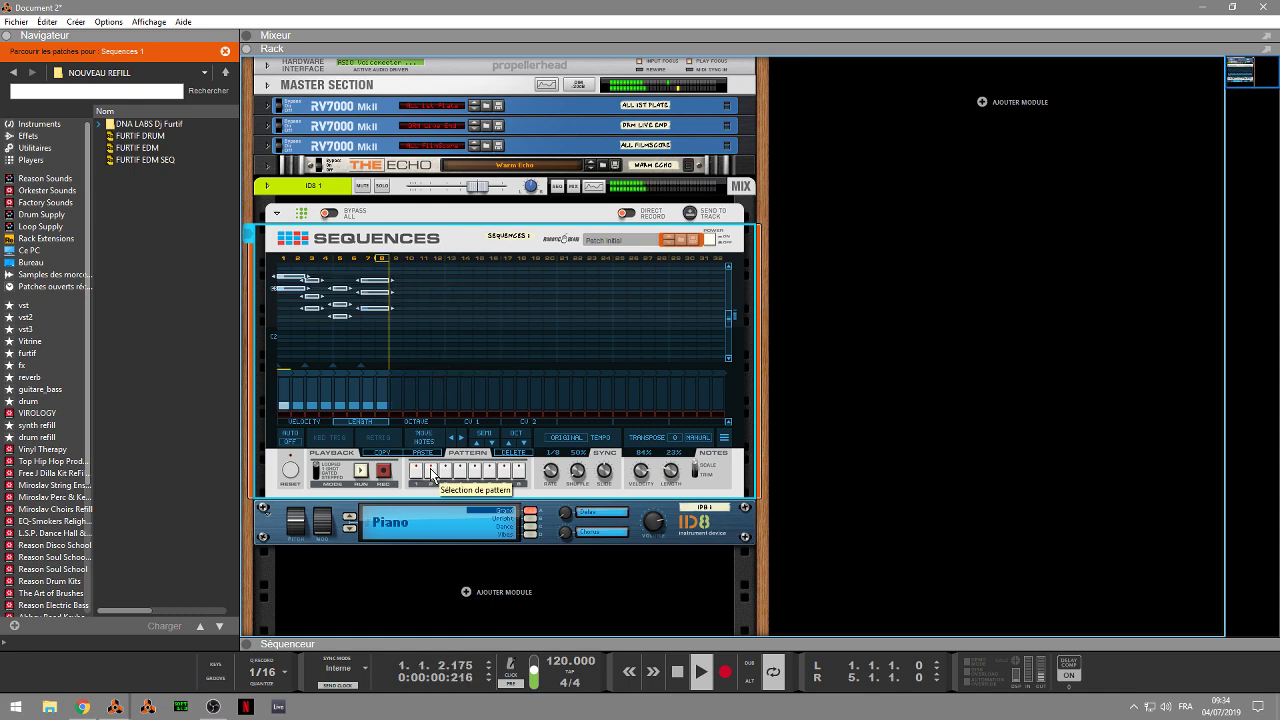
{"action": "left_click", "coordinate": [341, 373]}
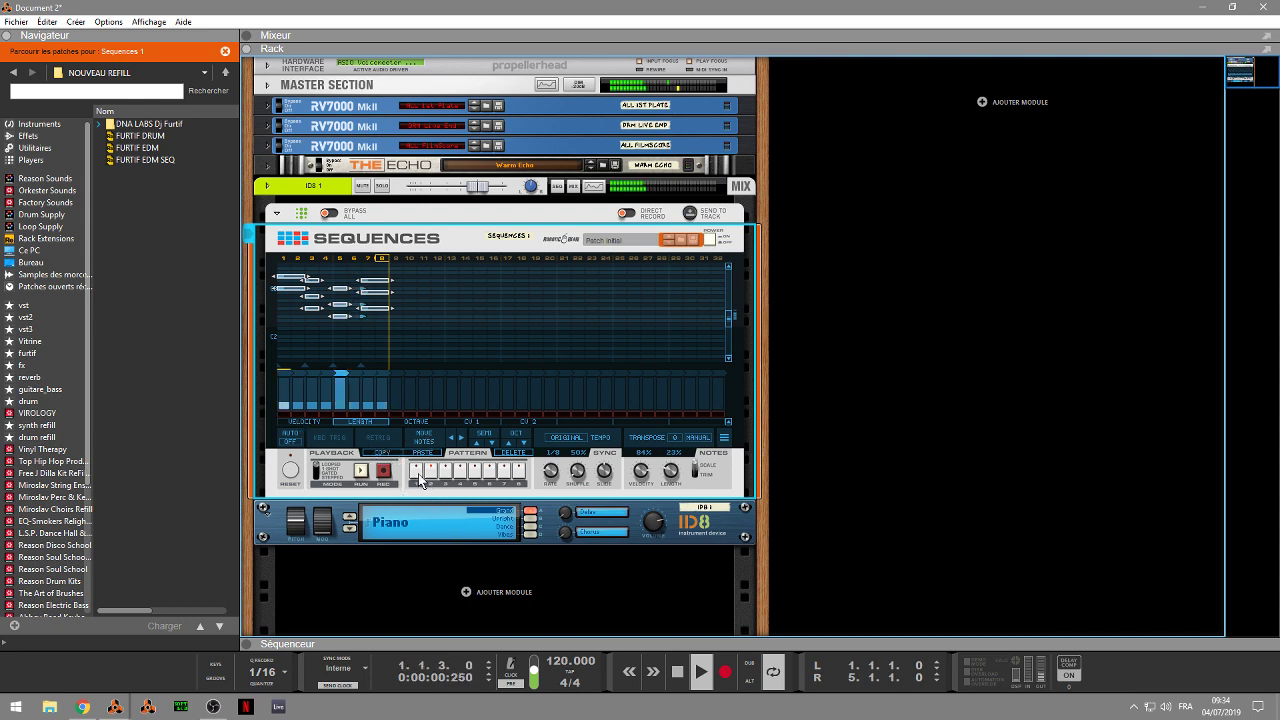
{"action": "left_click", "coordinate": [416, 469]}
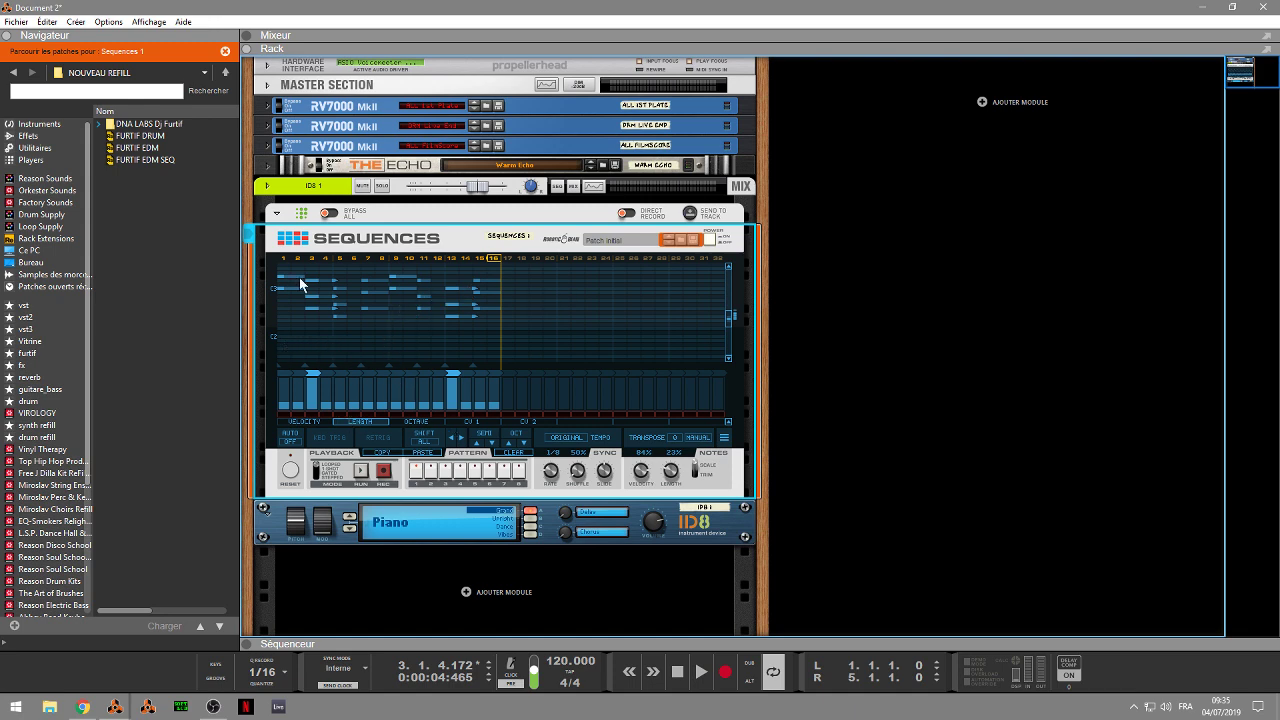
Select all the notes in pattern 1 and delete them
{"action": "scroll", "coordinate": [300, 283], "scroll_direction": "up", "scroll_amount": 2}
{"action": "scroll", "coordinate": [486, 277], "scroll_direction": "up", "scroll_amount": 3}
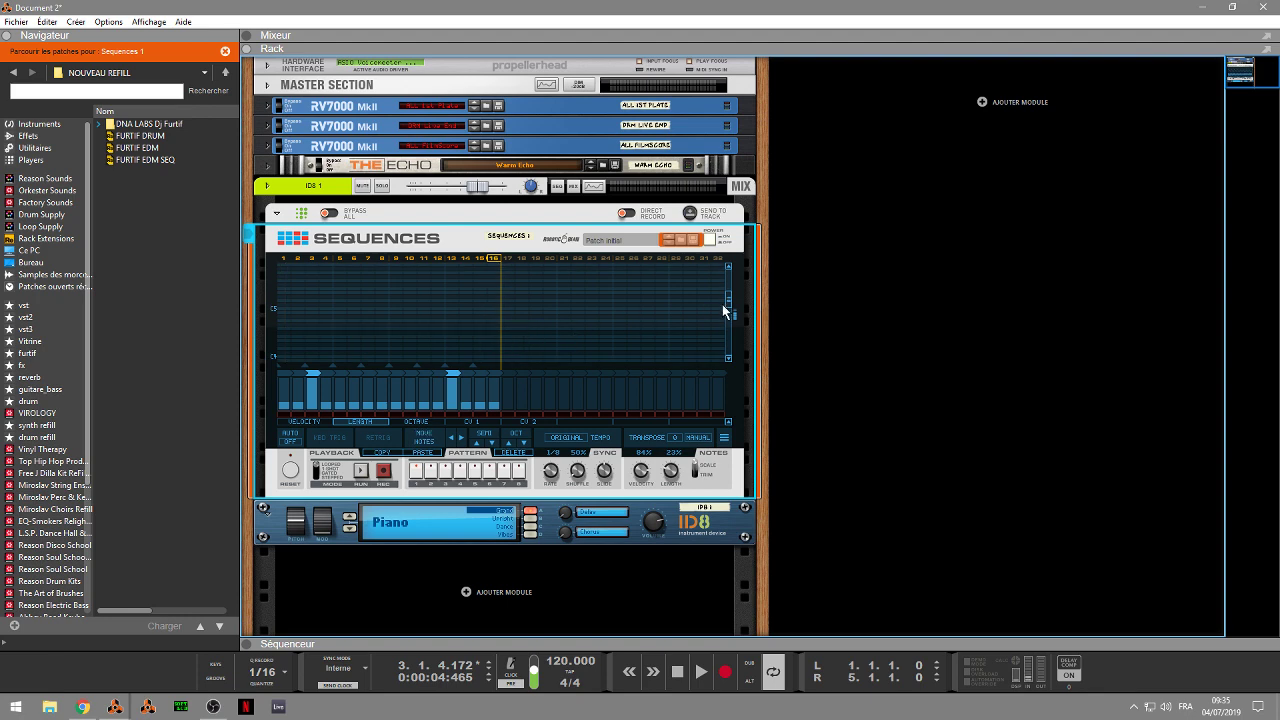
{"action": "left_click_drag", "start_coordinate": [731, 305], "coordinate": [731, 318]}
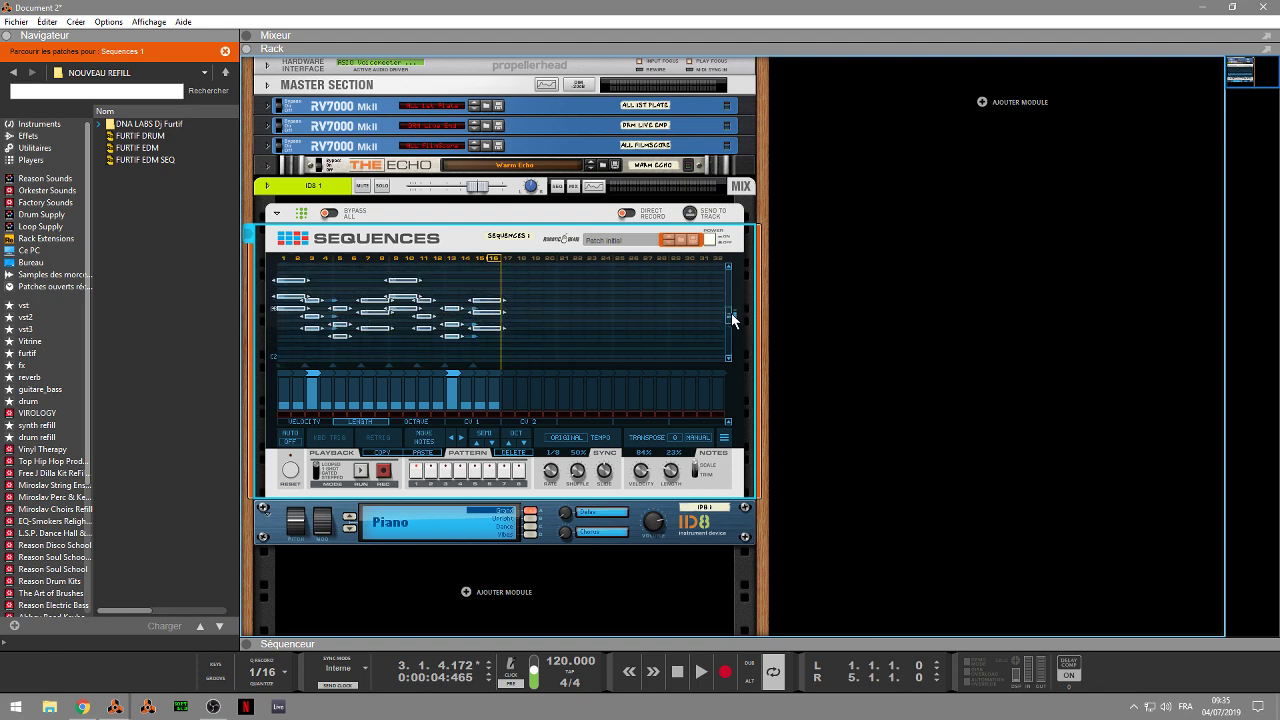
{"action": "left_click", "coordinate": [511, 453]}
Add the ChordLine player above Sequences and load the EDM chords patch into it
{"action": "left_click", "coordinate": [30, 160]}
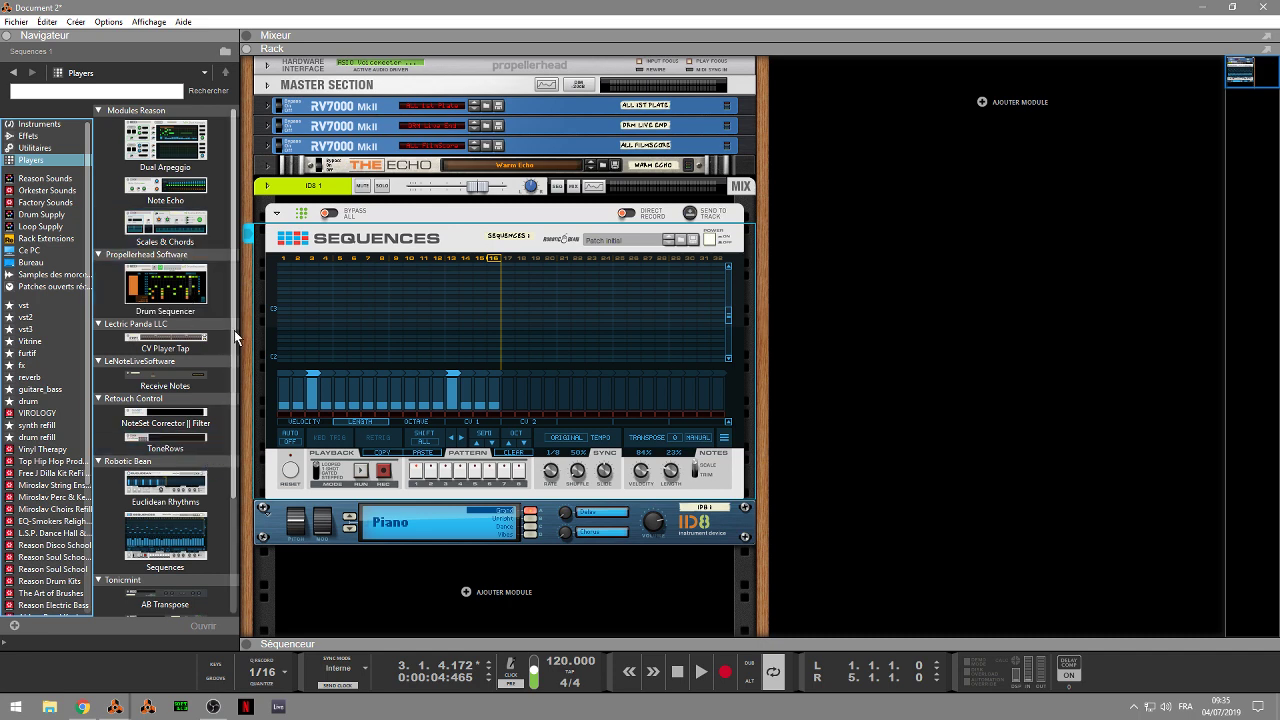
{"action": "left_click_drag", "start_coordinate": [234, 330], "coordinate": [245, 455]}
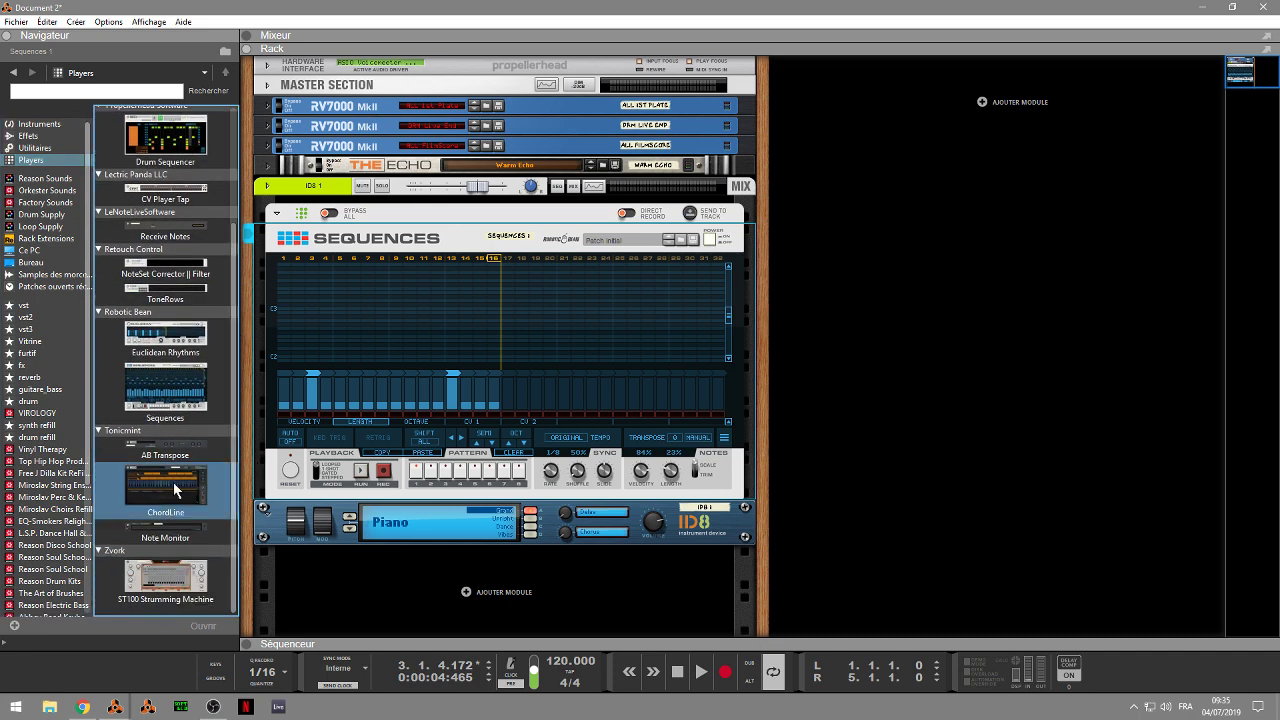
{"action": "mouse_move", "coordinate": [173, 482]}
{"action": "left_mouse_down"}
{"action": "mouse_move", "coordinate": [458, 225]}
{"action": "mouse_move", "coordinate": [449, 247]}
{"action": "left_mouse_up"}
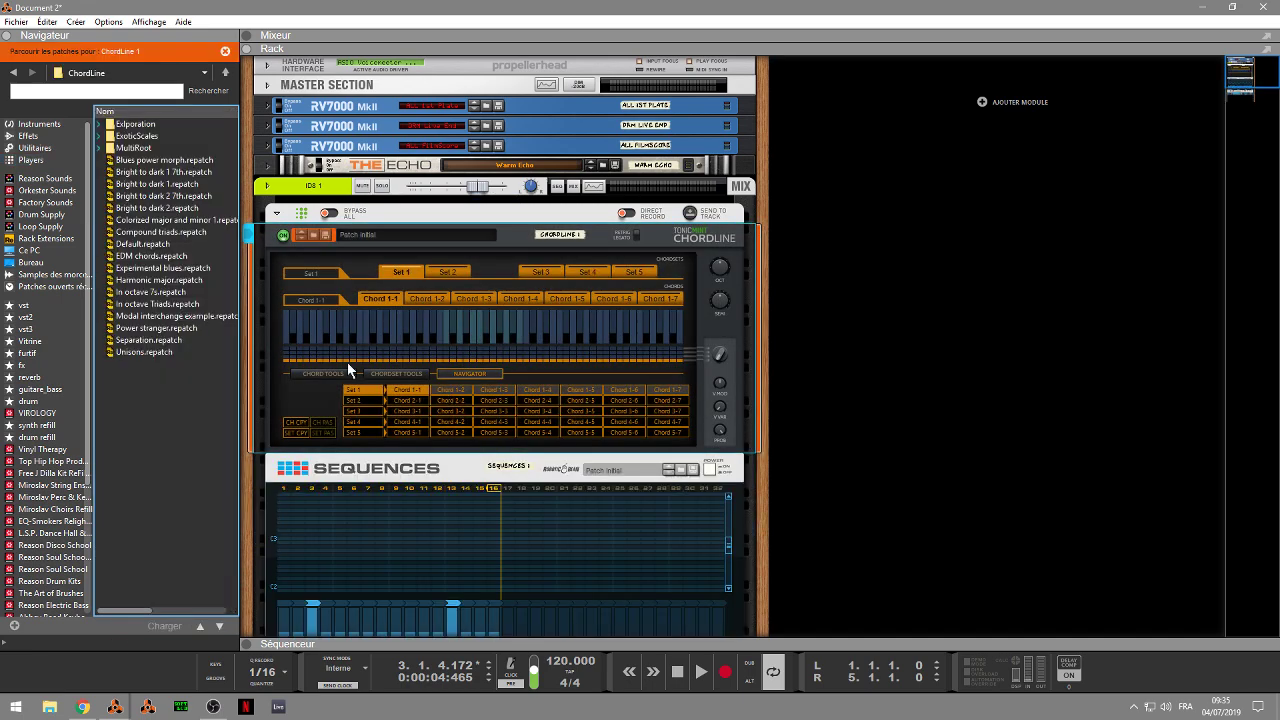
{"action": "left_click_drag", "start_coordinate": [1238, 73], "coordinate": [1238, 79]}
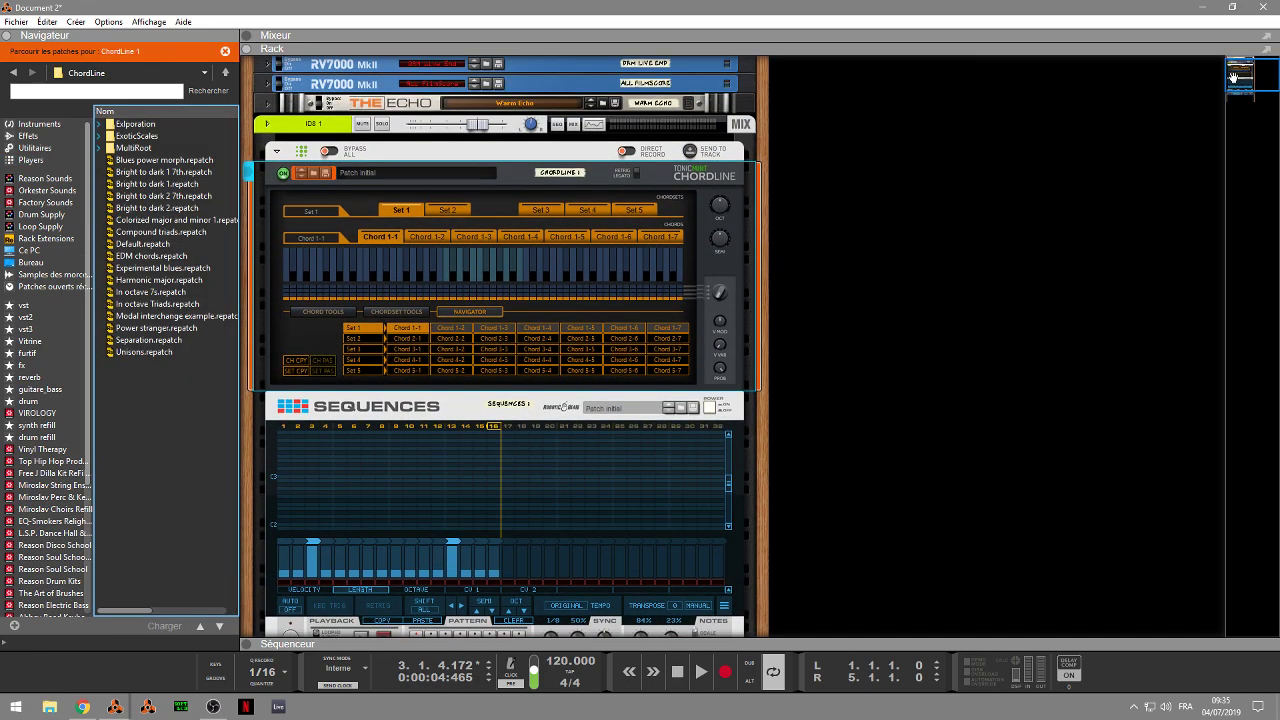
{"action": "left_click_drag", "start_coordinate": [180, 255], "coordinate": [504, 270]}
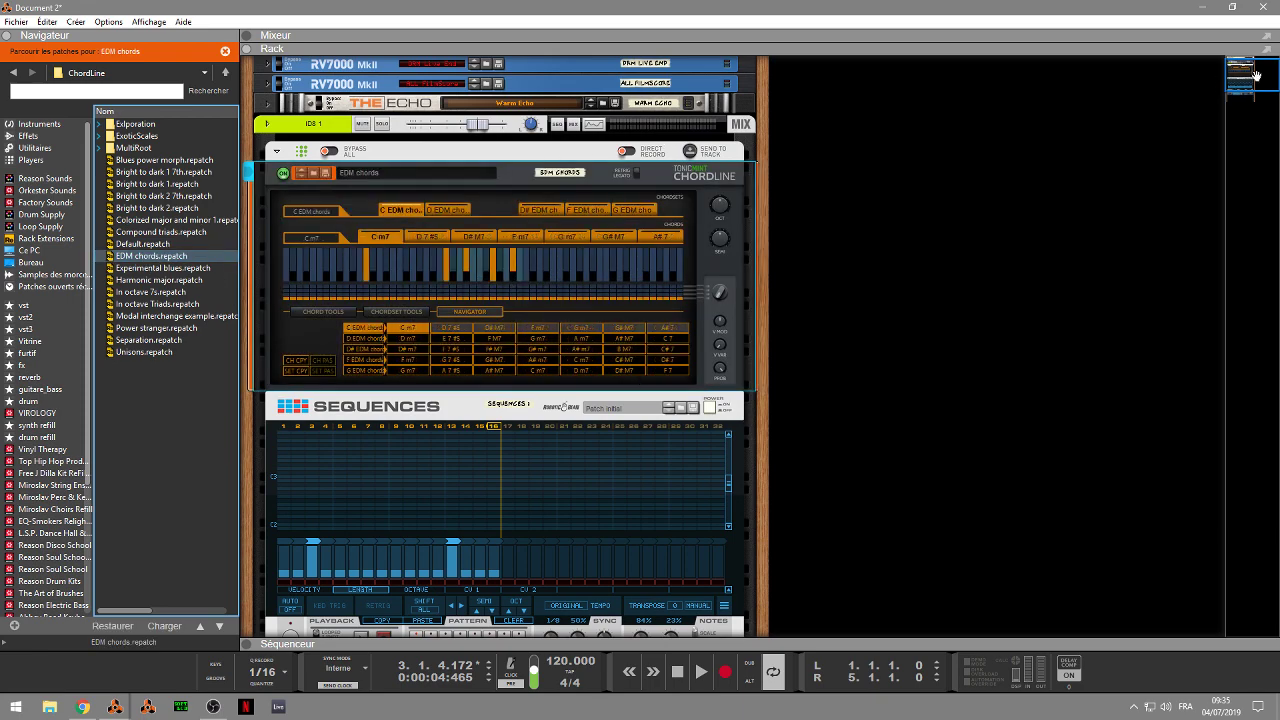
Reset the Sequences module to its initial state
{"action": "left_click_drag", "start_coordinate": [1255, 75], "coordinate": [1253, 87]}
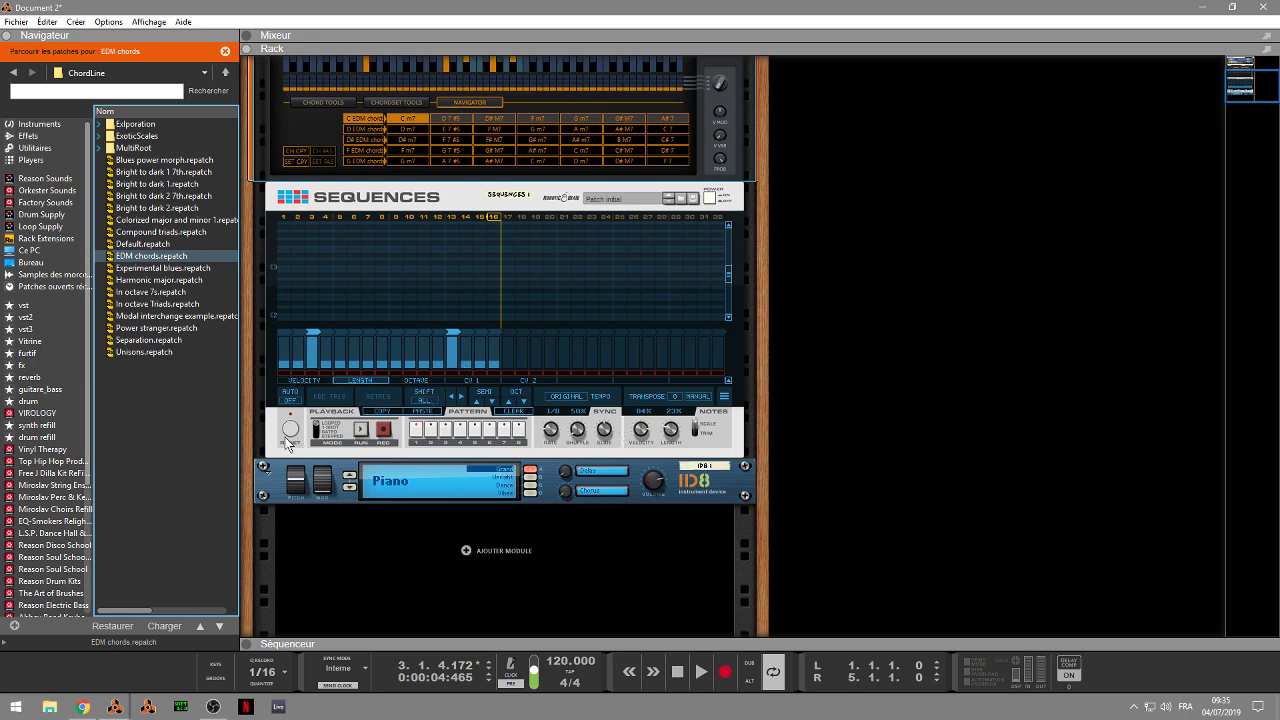
{"action": "right_click", "coordinate": [322, 436]}
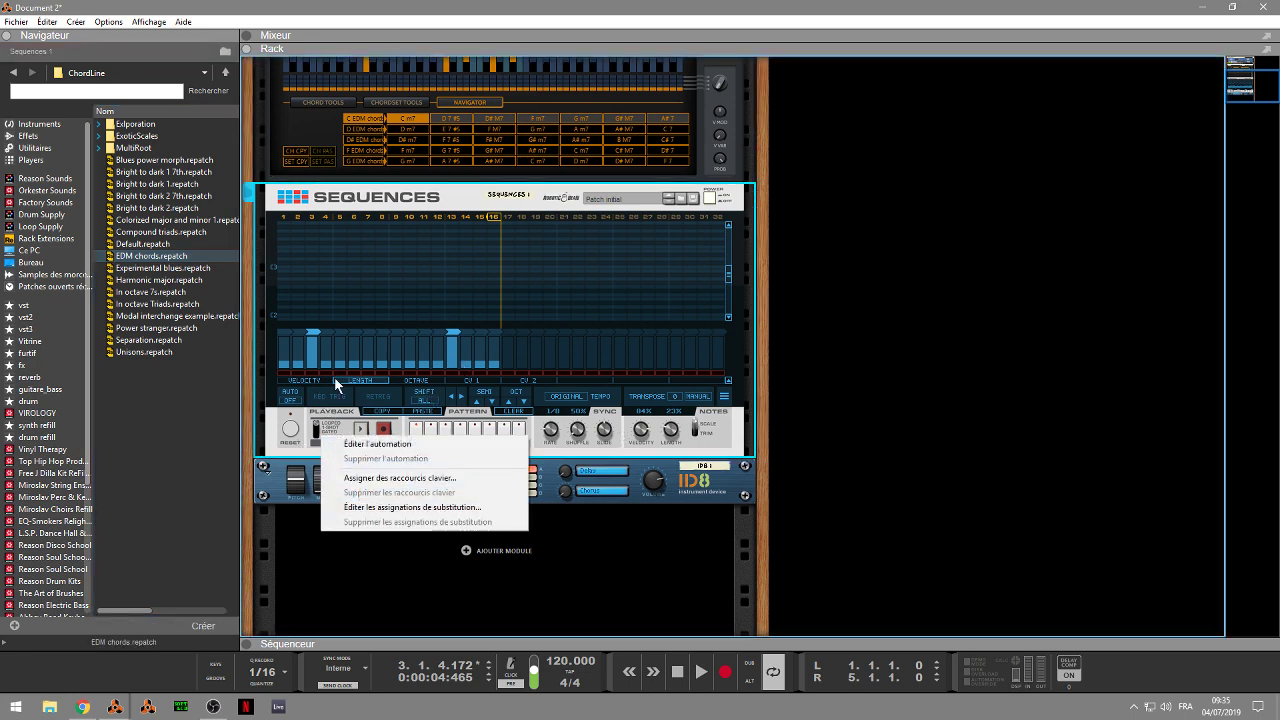
{"action": "right_click", "coordinate": [274, 413]}
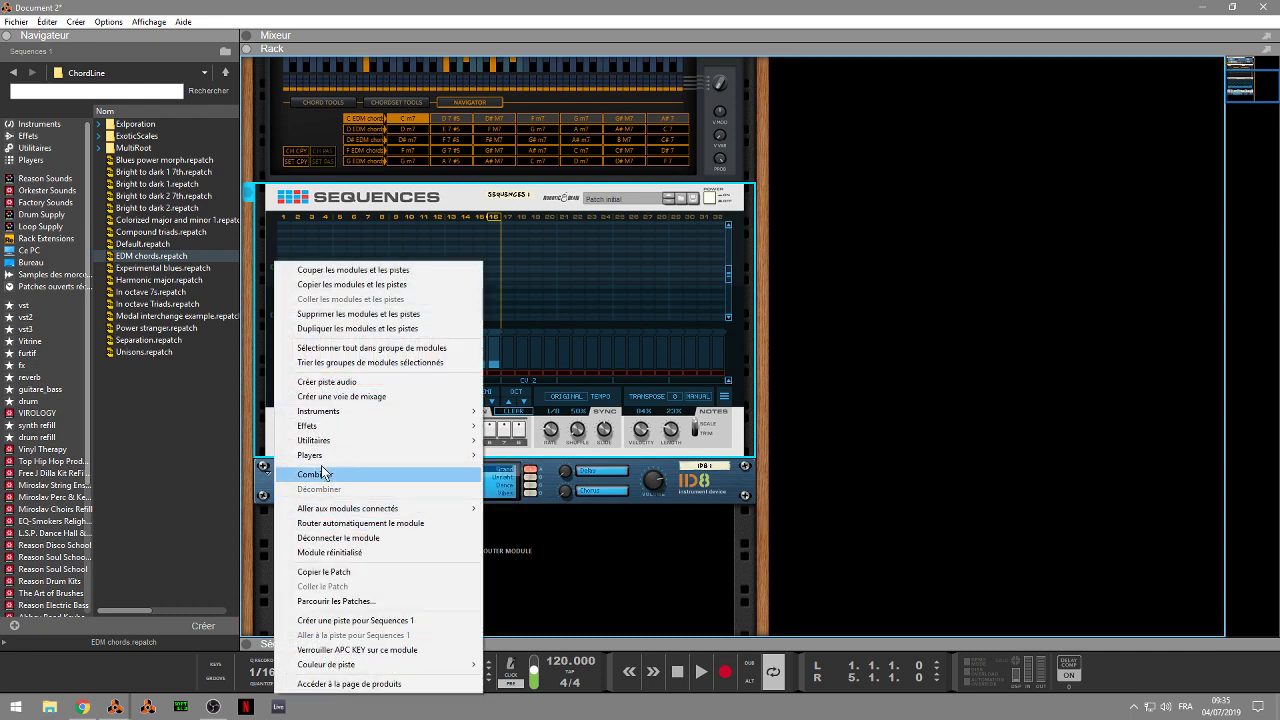
{"action": "left_click", "coordinate": [322, 552]}
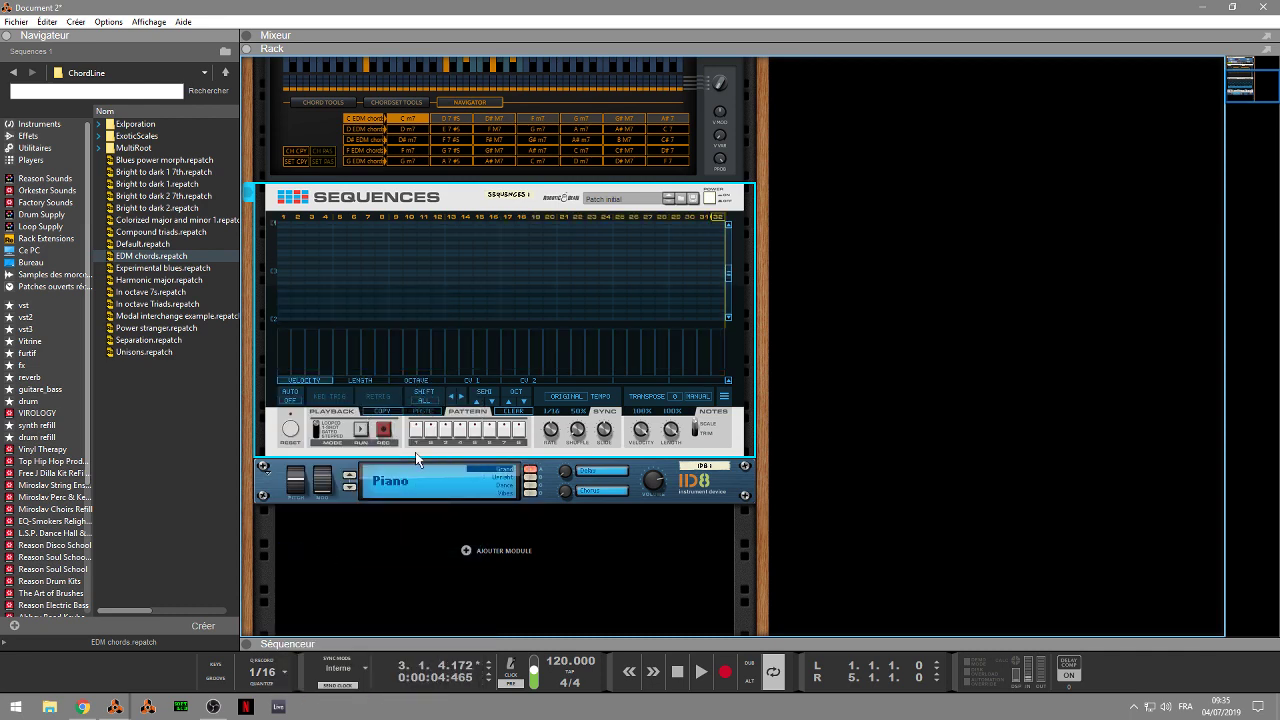
Record five ChordLine chords into steps 1 to 5 of the empty Sequences pattern and end the recording
{"action": "left_click", "coordinate": [386, 429]}
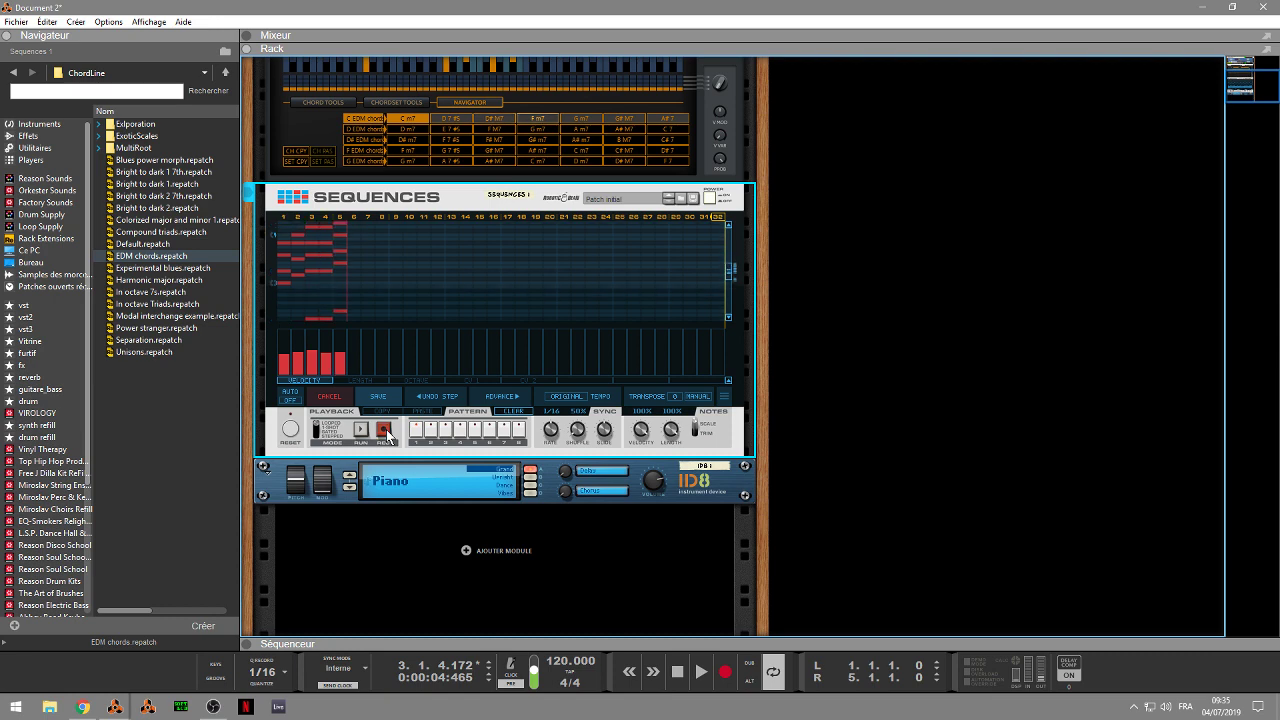
{"action": "left_click", "coordinate": [384, 429]}
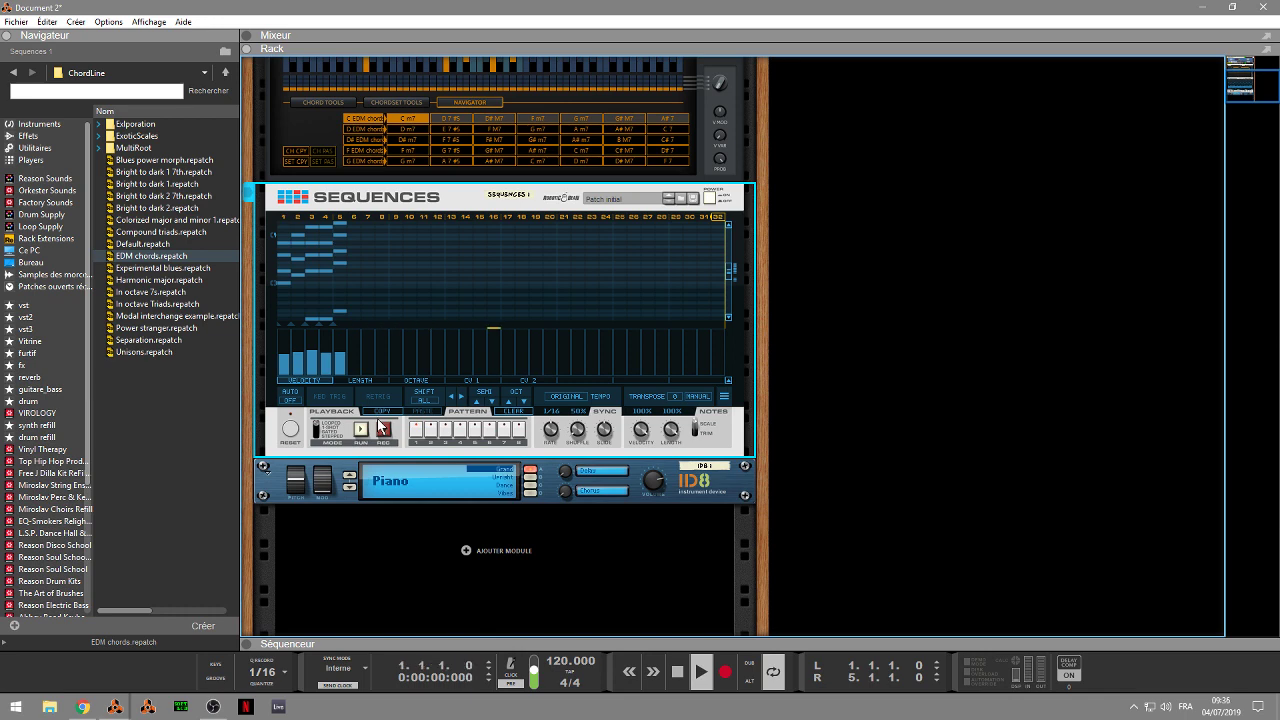
{"action": "key", "text": "space"}
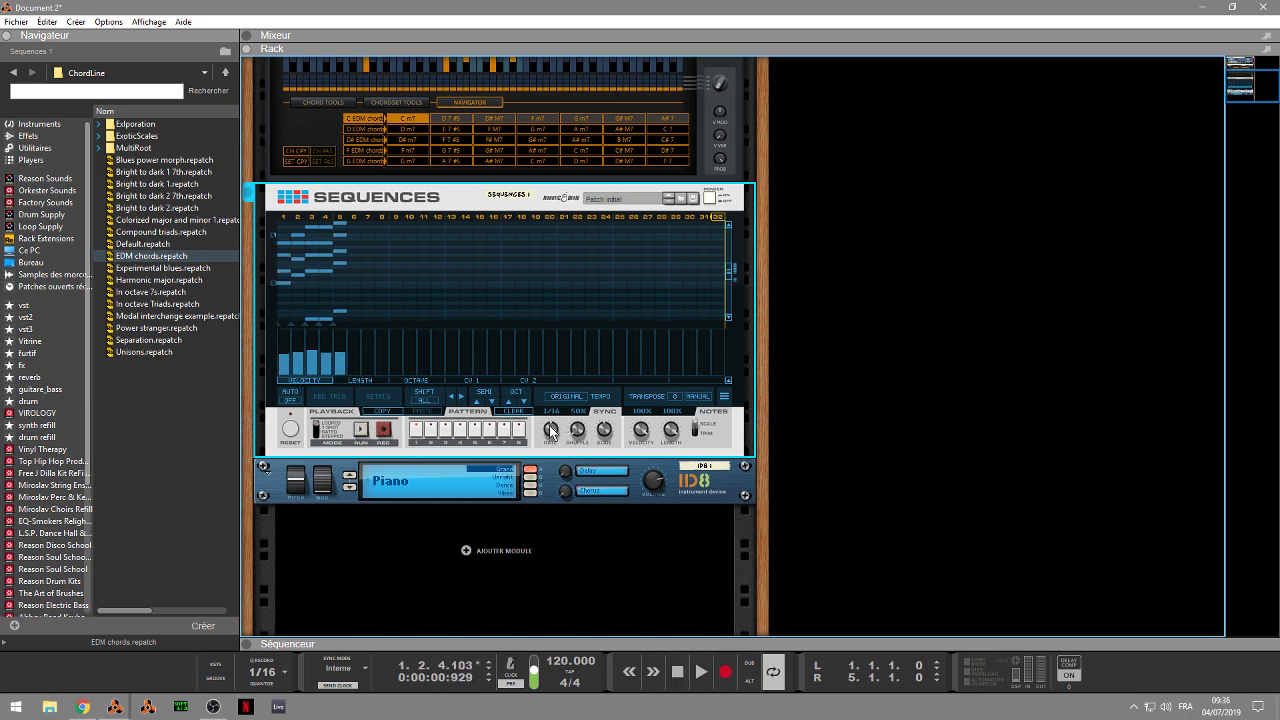
Set the pattern rate to 1/4 and its length to 8 steps, and play it
{"action": "left_click_drag", "start_coordinate": [551, 430], "coordinate": [548, 446]}
{"action": "mouse_move", "coordinate": [682, 215]}
{"action": "left_mouse_down"}
{"action": "mouse_move", "coordinate": [372, 221]}
{"action": "mouse_move", "coordinate": [385, 229]}
{"action": "left_mouse_up"}
{"action": "key", "text": "space"}
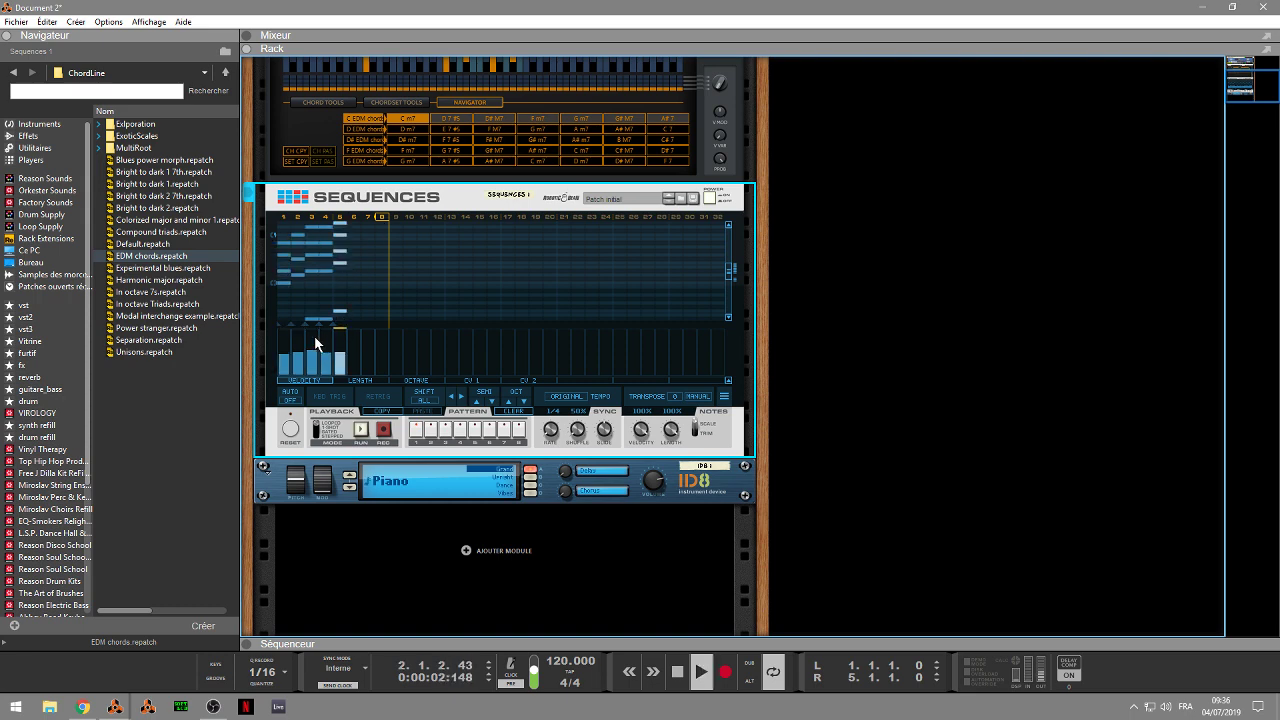
{"action": "key", "text": "space"}
Spread the chords onto steps 1, 3, 5, 6 and 8, and tie steps 1 and 5 for playback
{"action": "left_click_drag", "start_coordinate": [291, 324], "coordinate": [374, 331]}
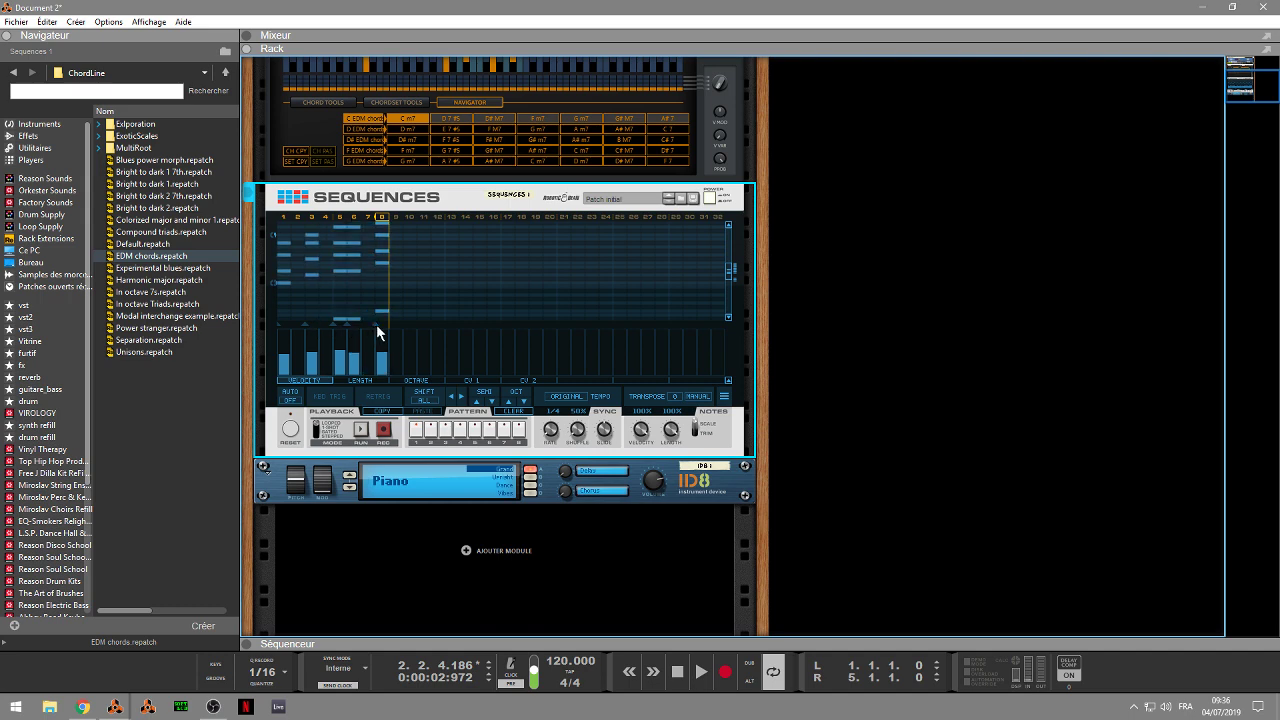
{"action": "left_click", "coordinate": [359, 380]}
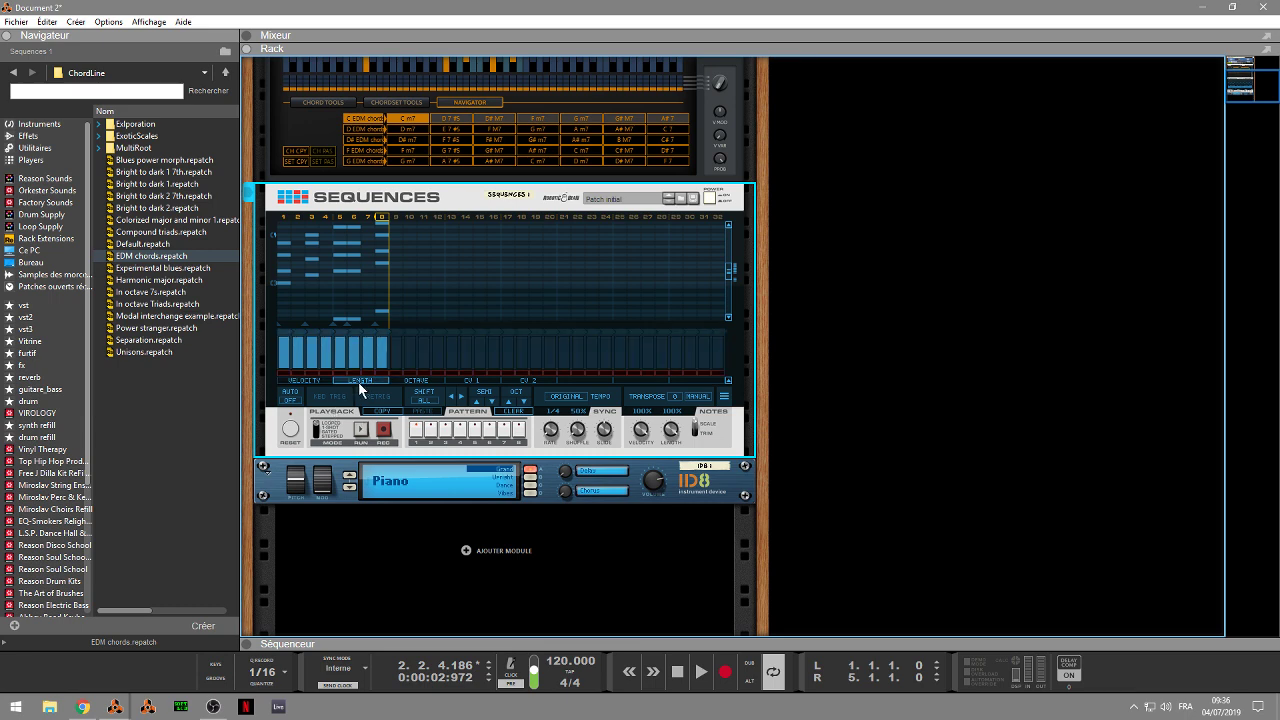
{"action": "left_click", "coordinate": [281, 333]}
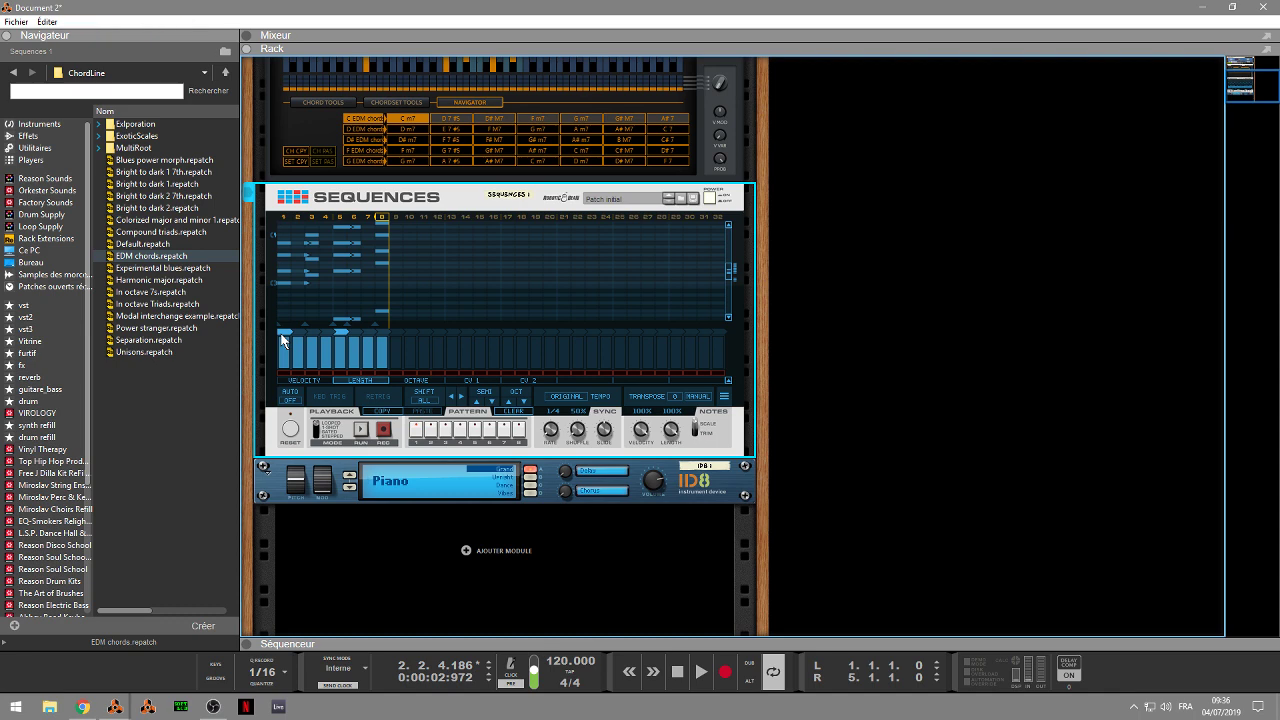
{"action": "key", "text": "space"}
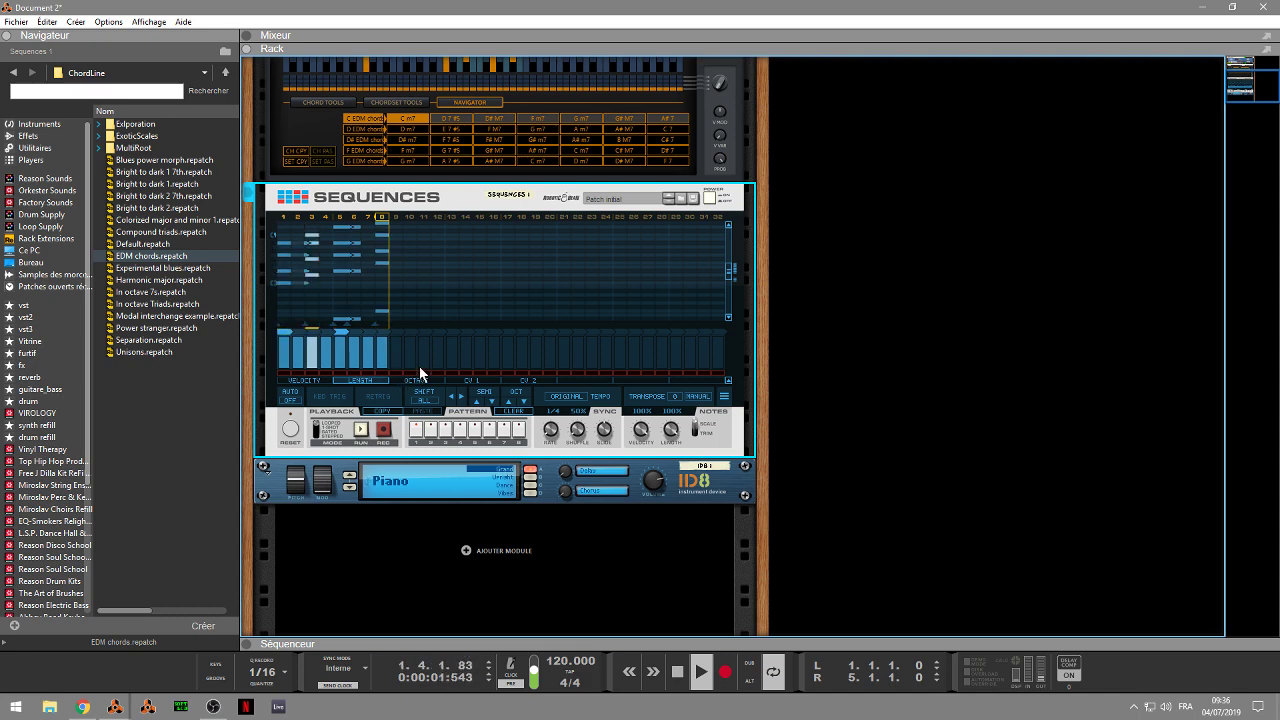
{"action": "key", "text": "space"}
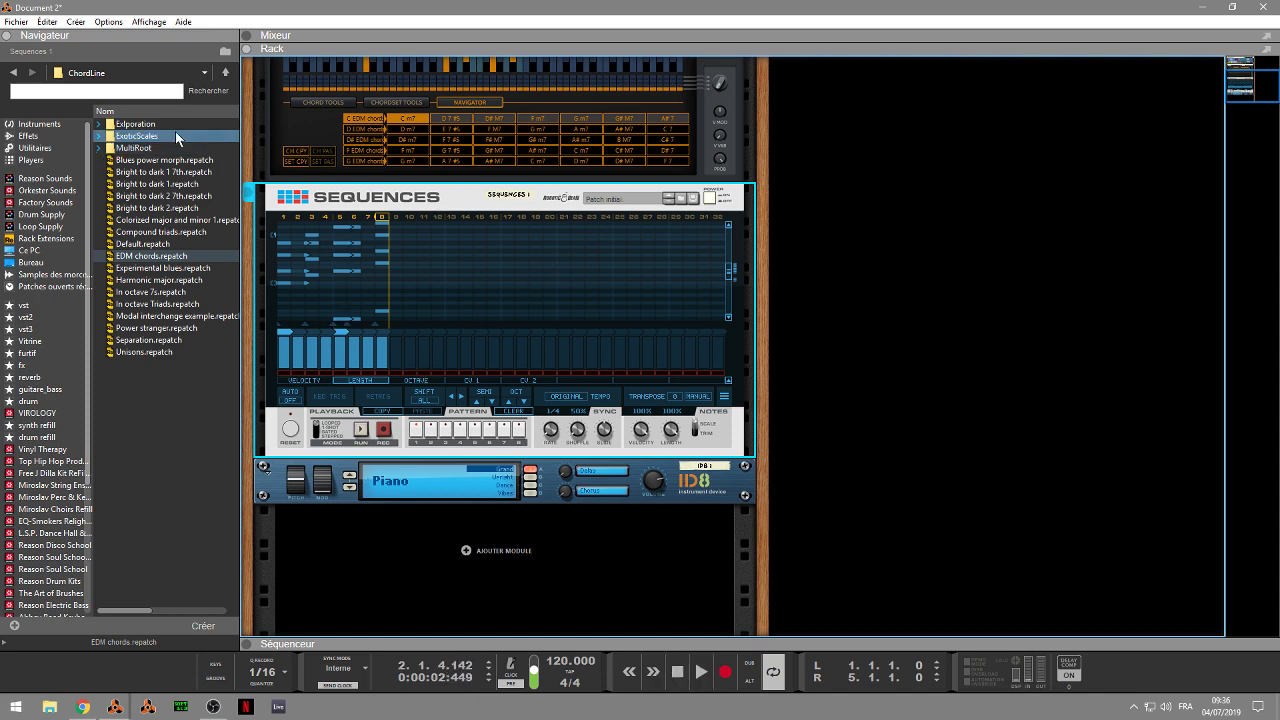
Add a Rytmik drum machine to the rack below the ID8
{"action": "left_click", "coordinate": [39, 127]}
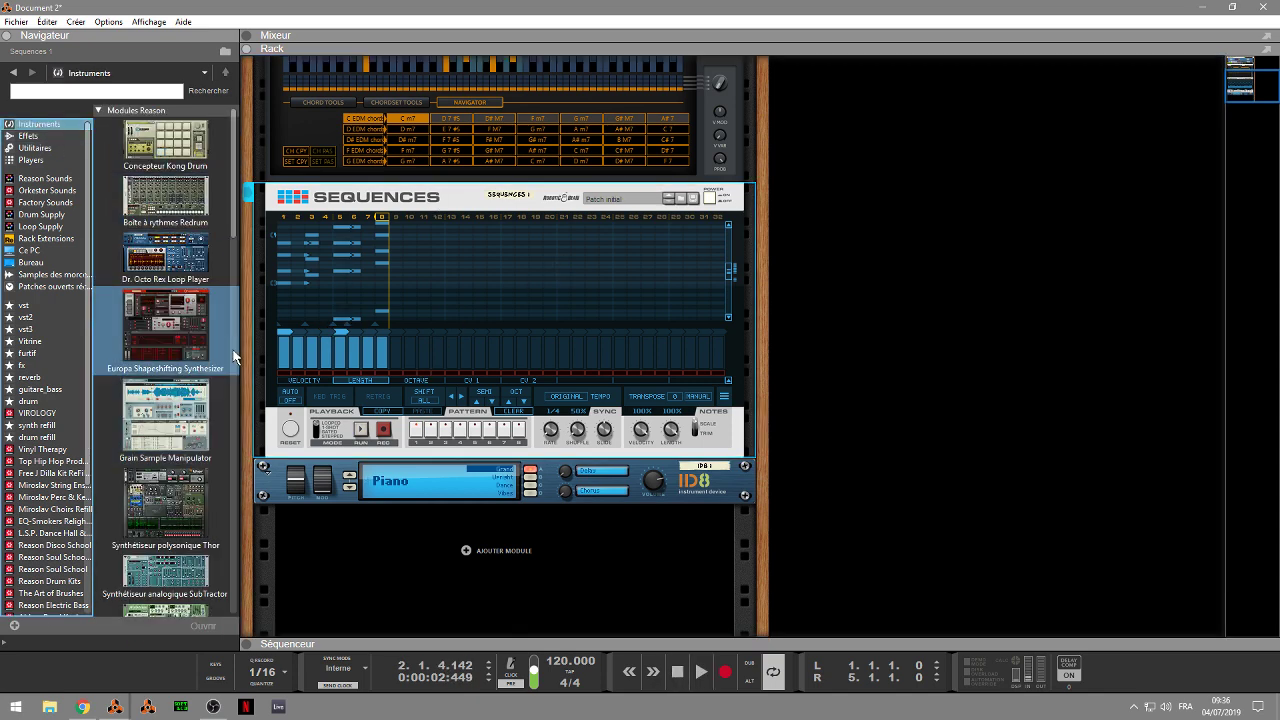
{"action": "left_click_drag", "start_coordinate": [233, 210], "coordinate": [243, 330]}
{"action": "mouse_move", "coordinate": [165, 305]}
{"action": "left_mouse_down"}
{"action": "mouse_move", "coordinate": [285, 500]}
{"action": "mouse_move", "coordinate": [428, 562]}
{"action": "mouse_move", "coordinate": [703, 516]}
{"action": "mouse_move", "coordinate": [699, 506]}
{"action": "left_mouse_up"}
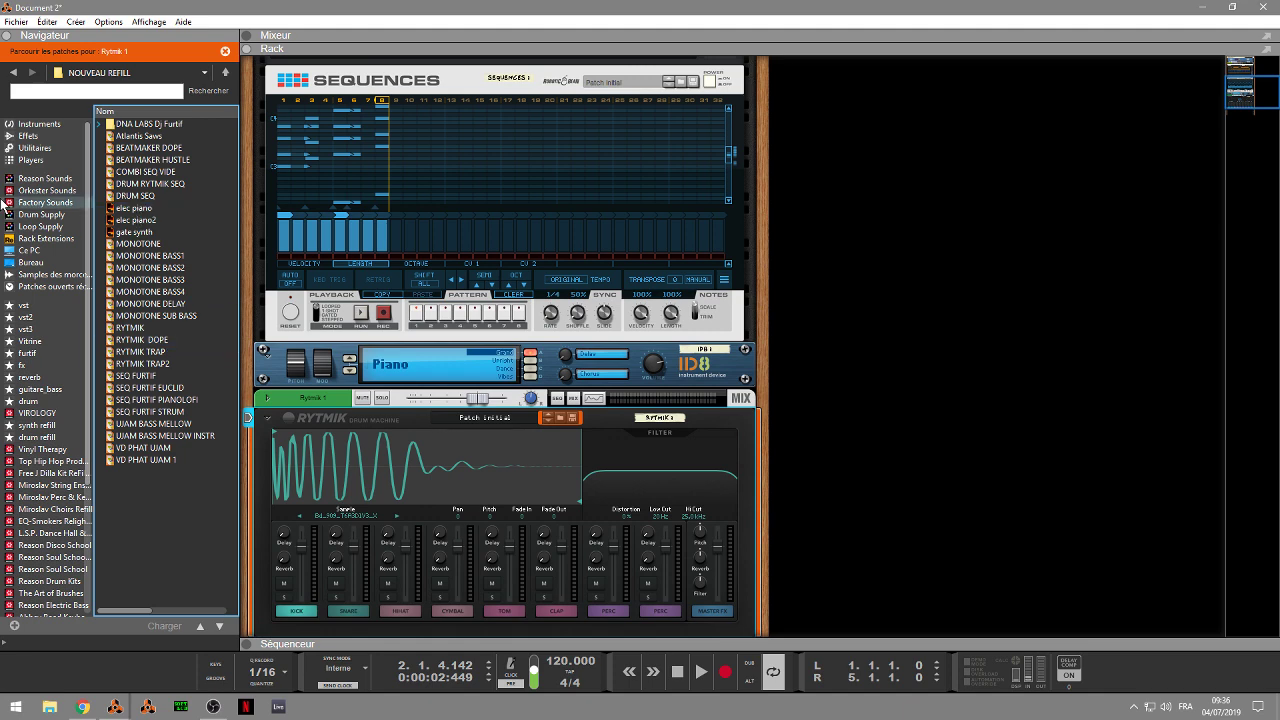
Add a Sequences player to the Rytmik drum machine and set its rate to 1/4
{"action": "left_click", "coordinate": [22, 160]}
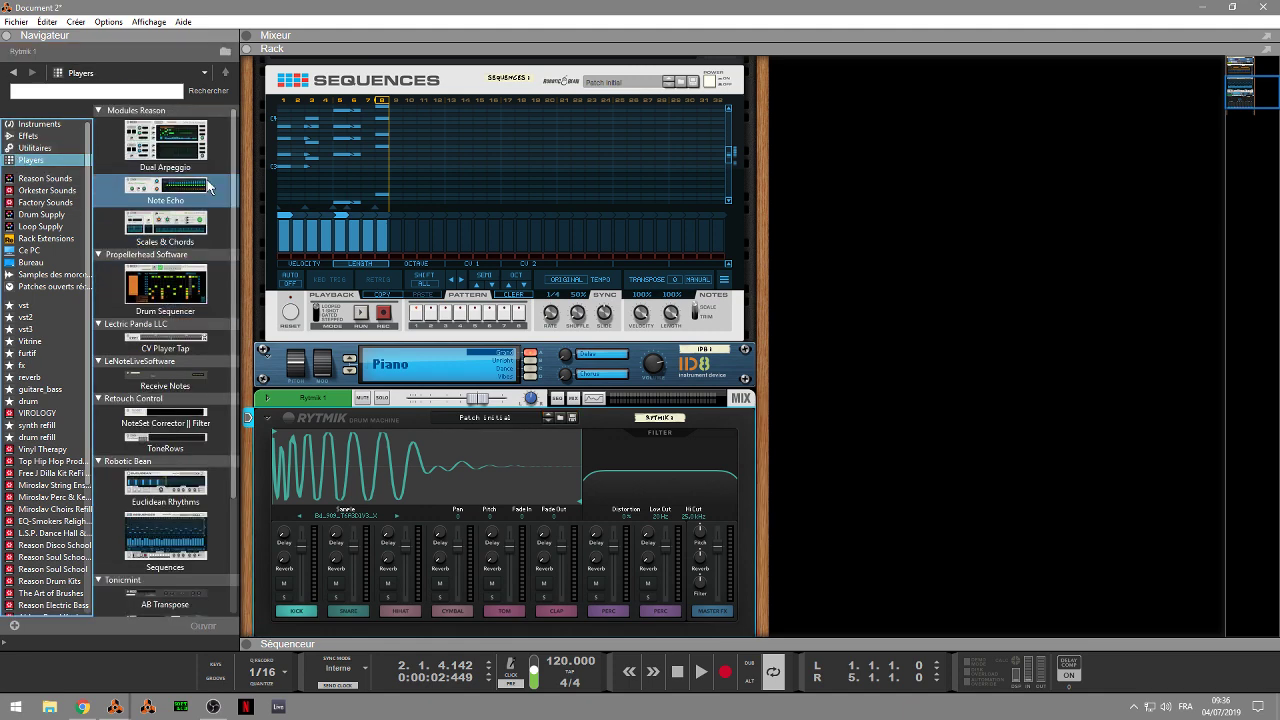
{"action": "scroll", "coordinate": [237, 195], "scroll_direction": "down", "scroll_amount": 3}
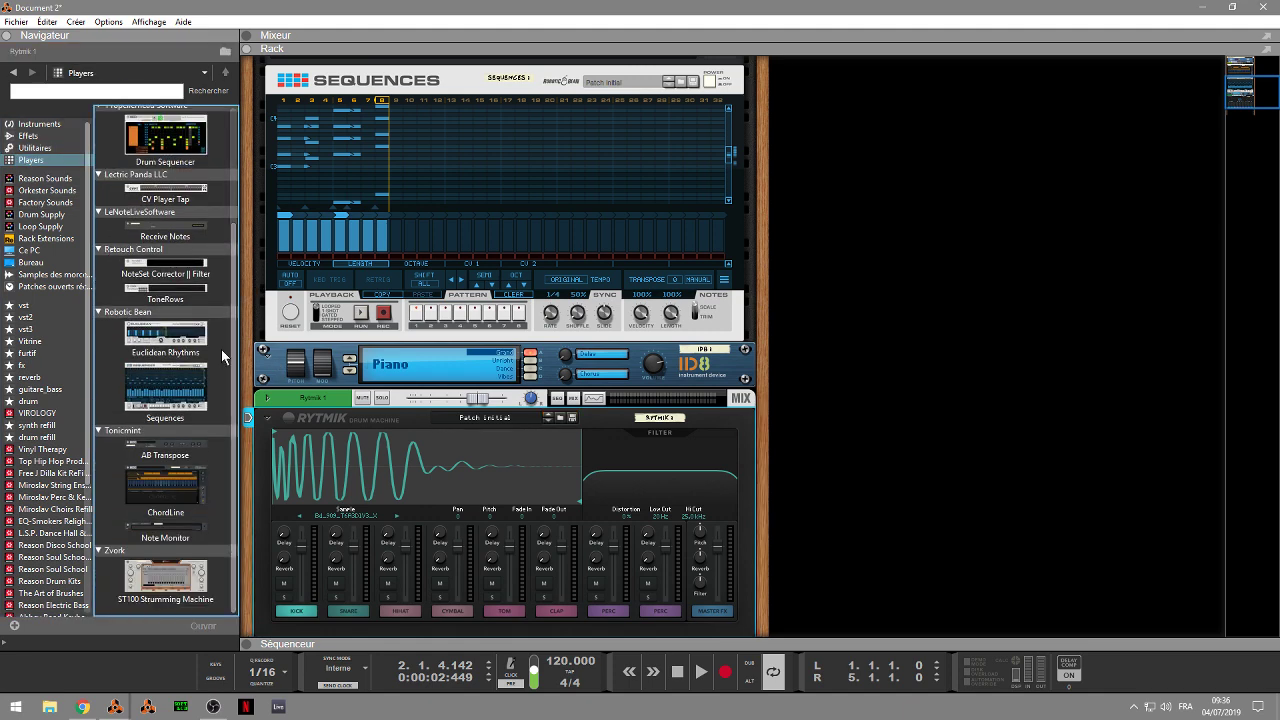
{"action": "left_click_drag", "start_coordinate": [148, 381], "coordinate": [403, 434]}
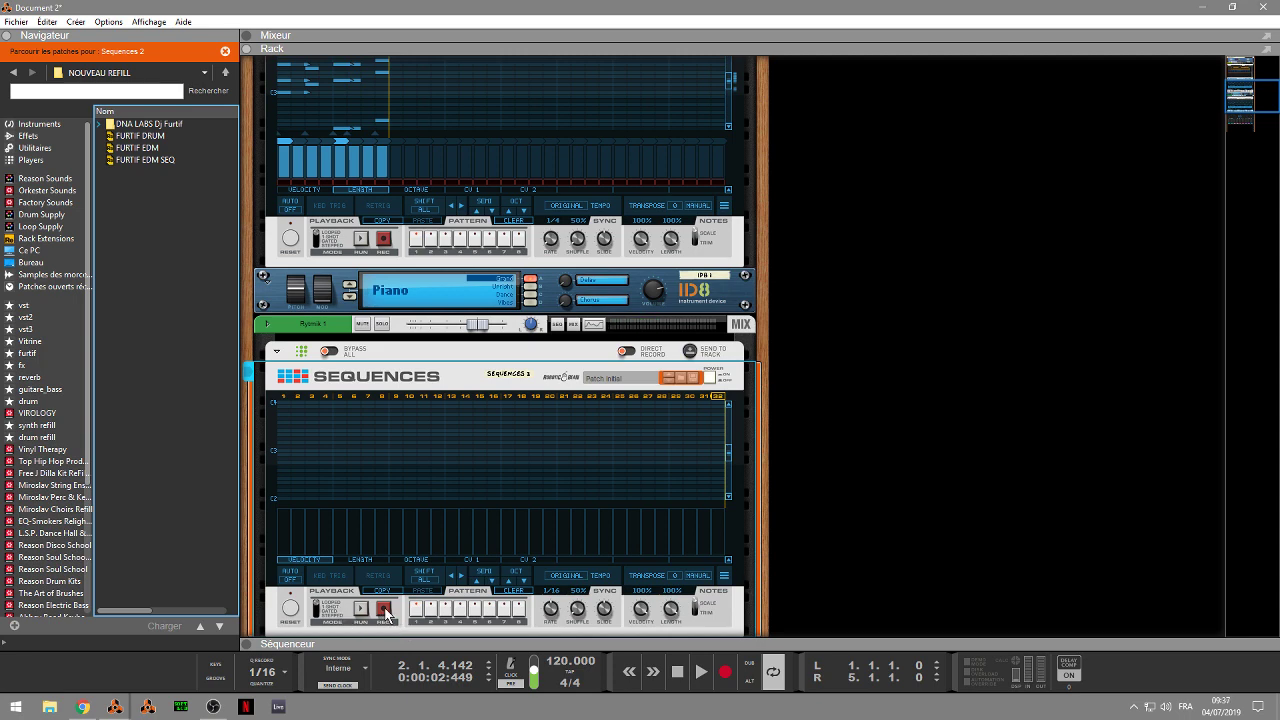
{"action": "left_click_drag", "start_coordinate": [550, 610], "coordinate": [546, 629]}
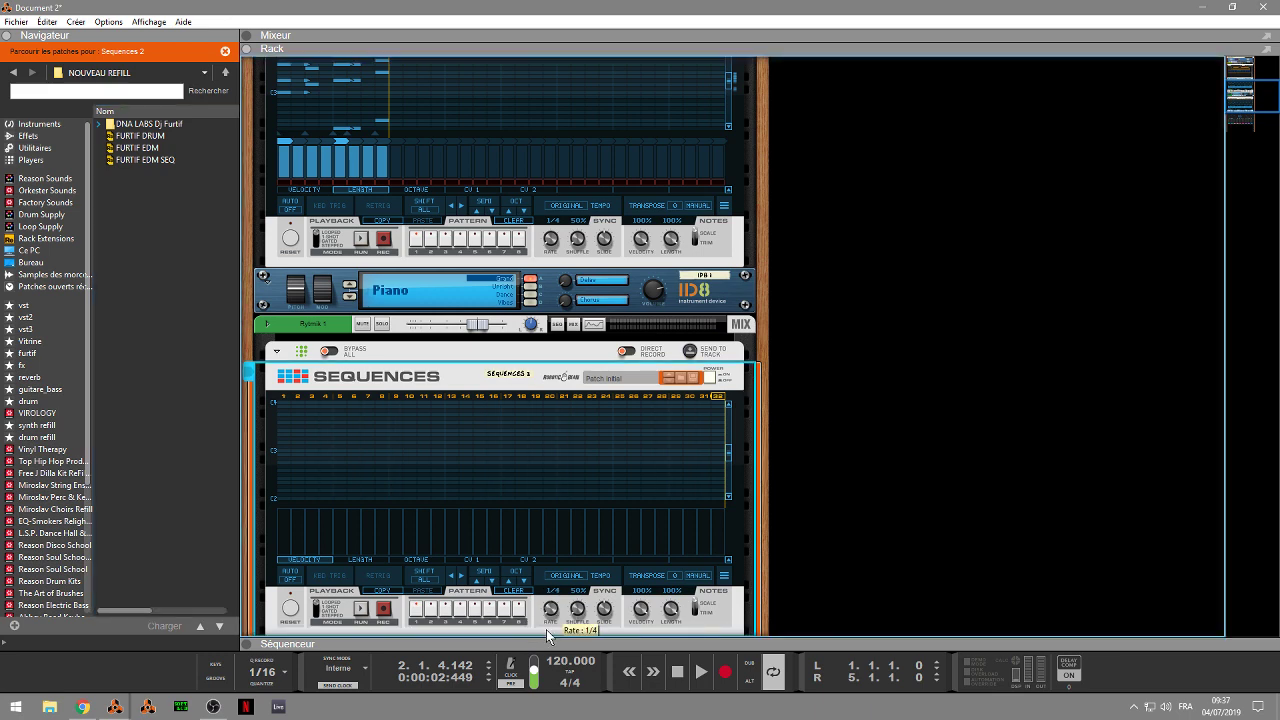
Show the sequencer below the rack, return the song position to the start, and turn on record quantization
{"action": "left_click", "coordinate": [250, 646]}
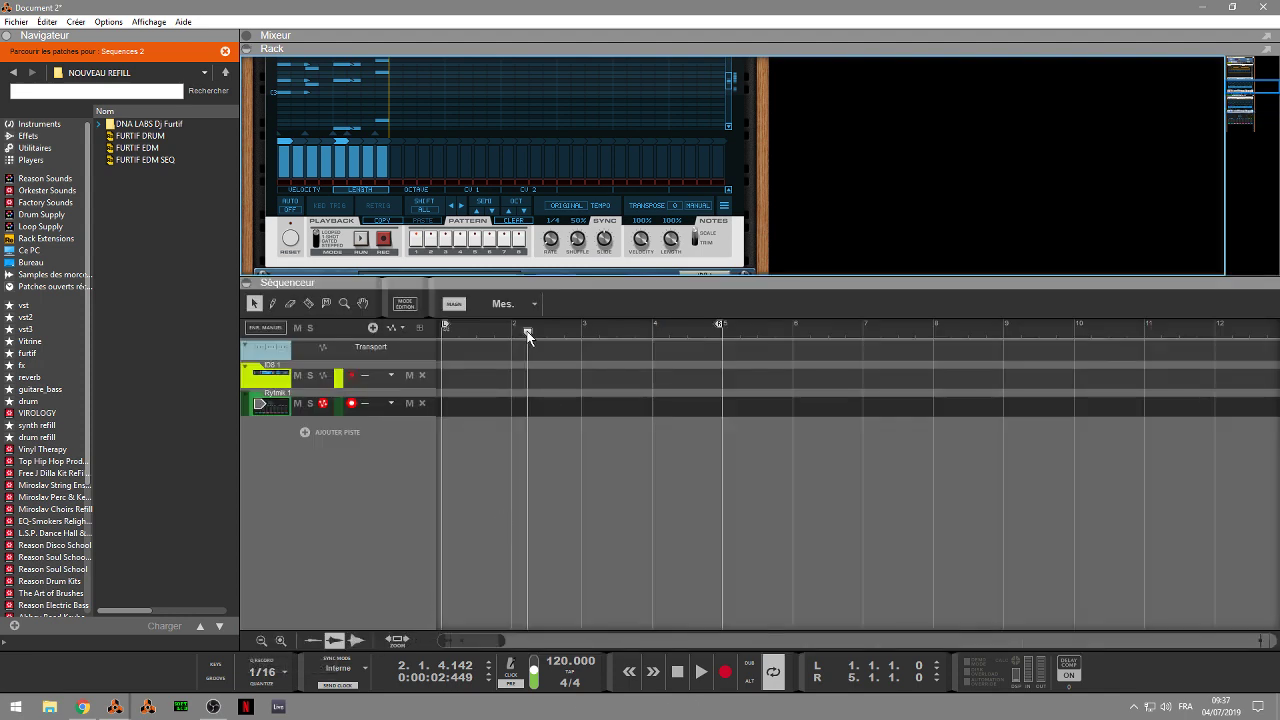
{"action": "left_click_drag", "start_coordinate": [528, 333], "coordinate": [412, 333]}
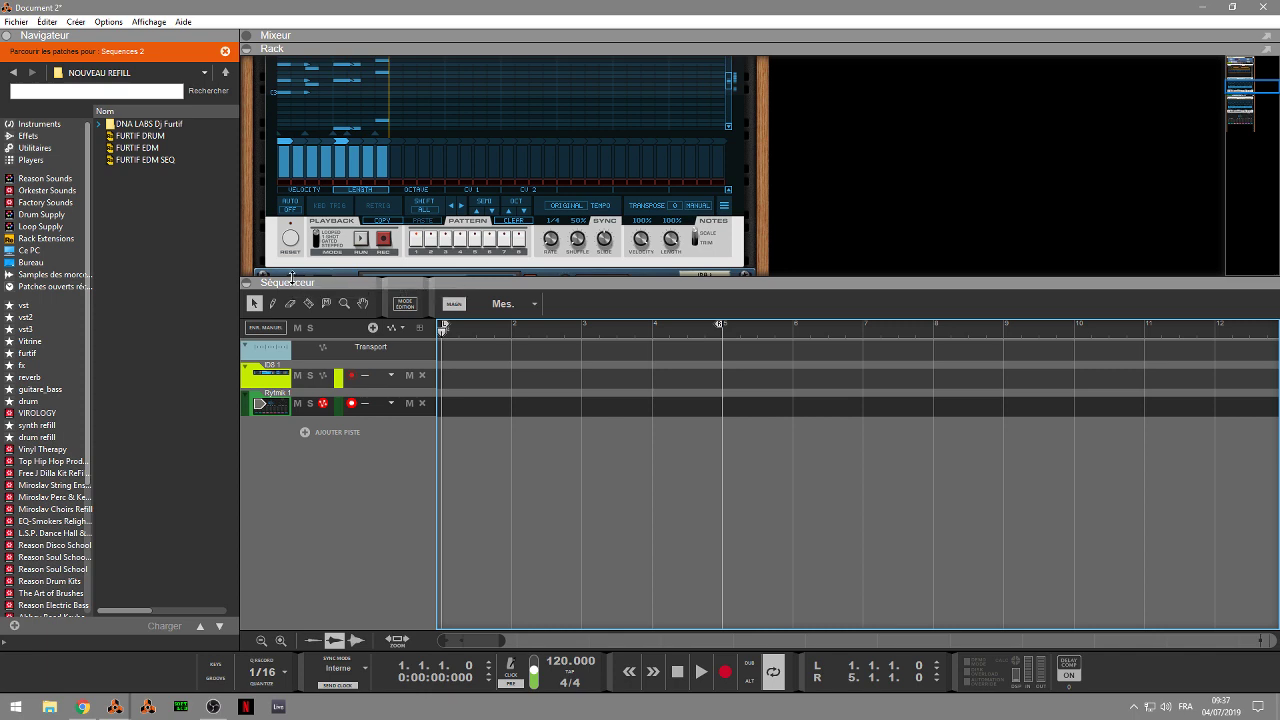
{"action": "left_click_drag", "start_coordinate": [291, 276], "coordinate": [281, 452]}
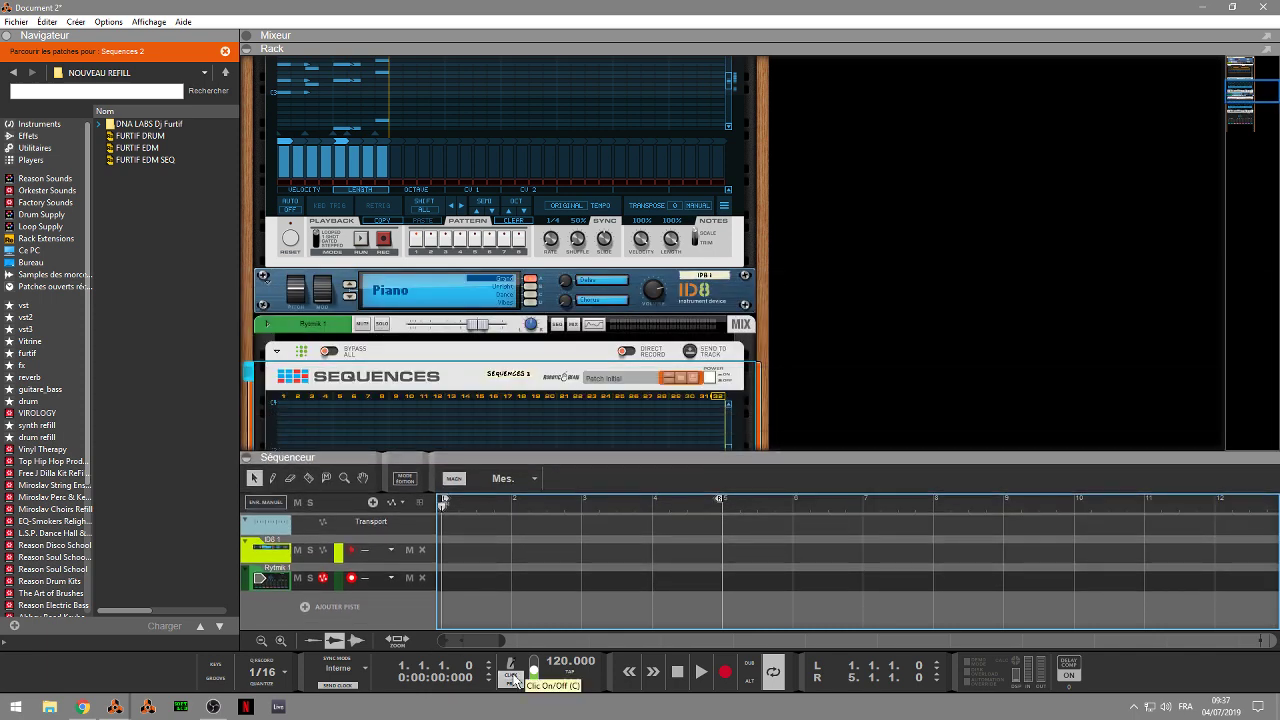
{"action": "left_click", "coordinate": [262, 661]}
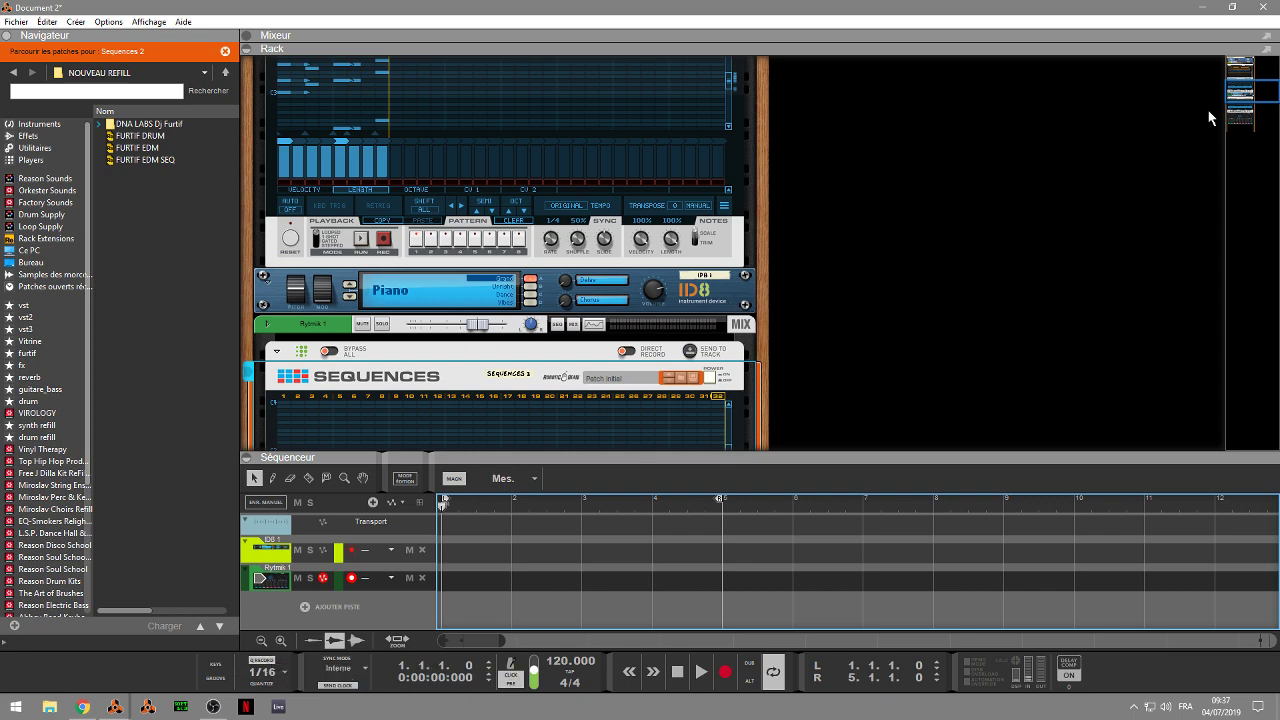
{"action": "scroll", "coordinate": [669, 176], "scroll_direction": "down", "scroll_amount": 5}
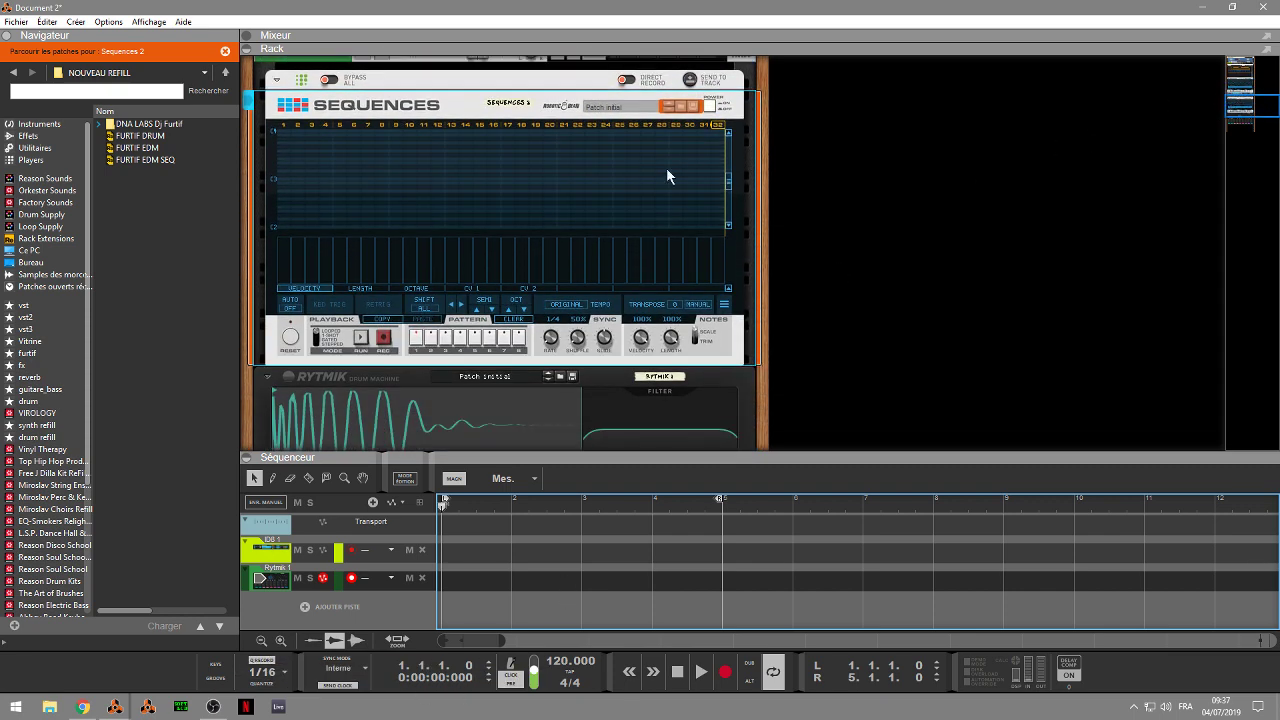
{"action": "left_click", "coordinate": [383, 339]}
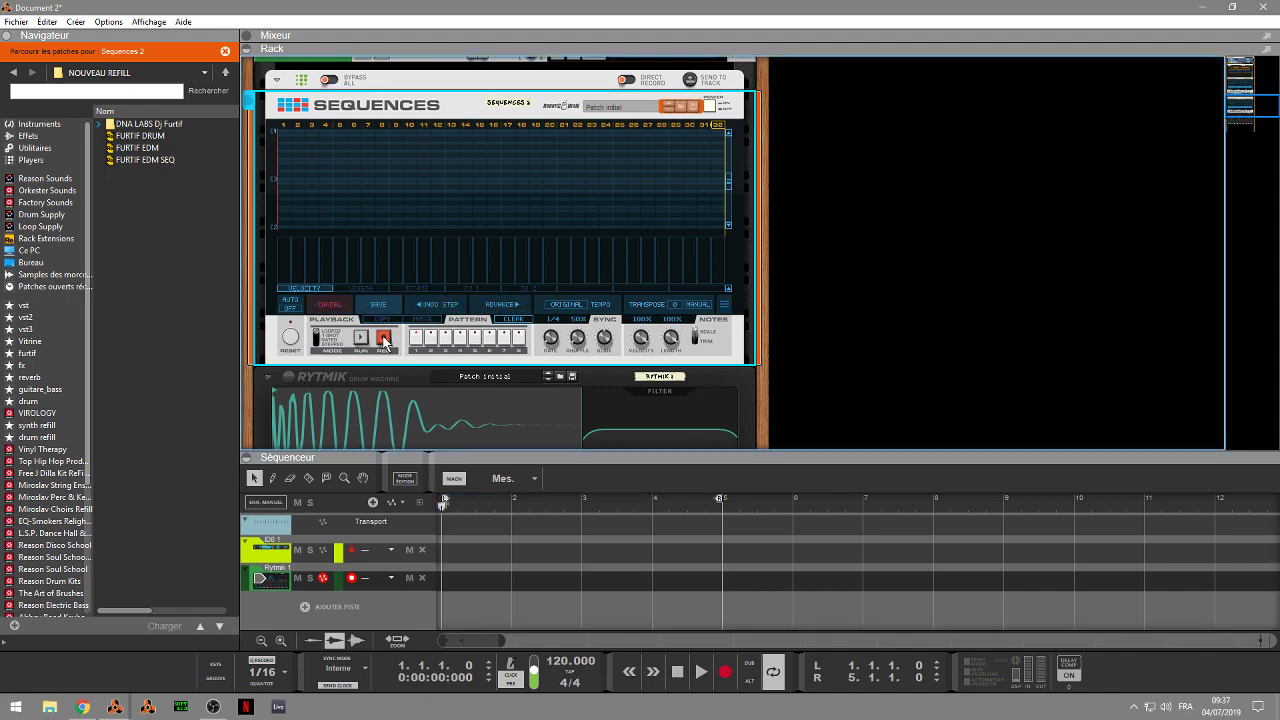
{"action": "key", "text": "a"}
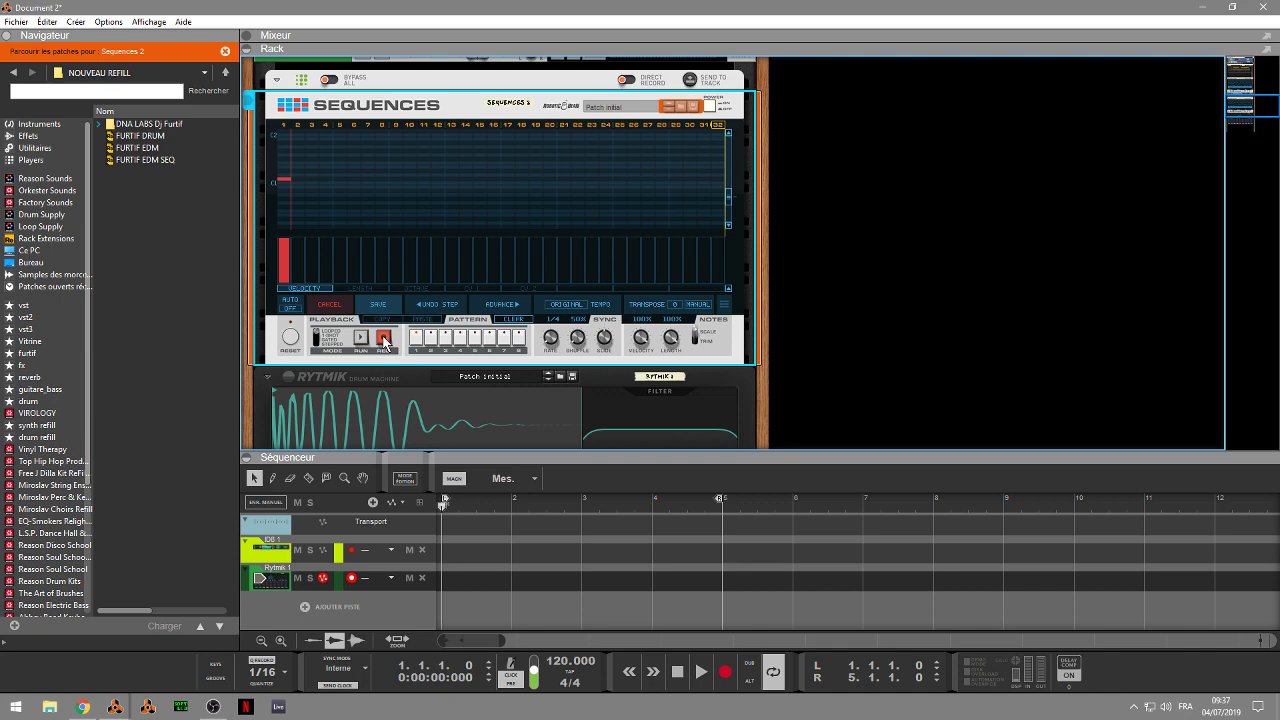
{"action": "key", "text": "a"}
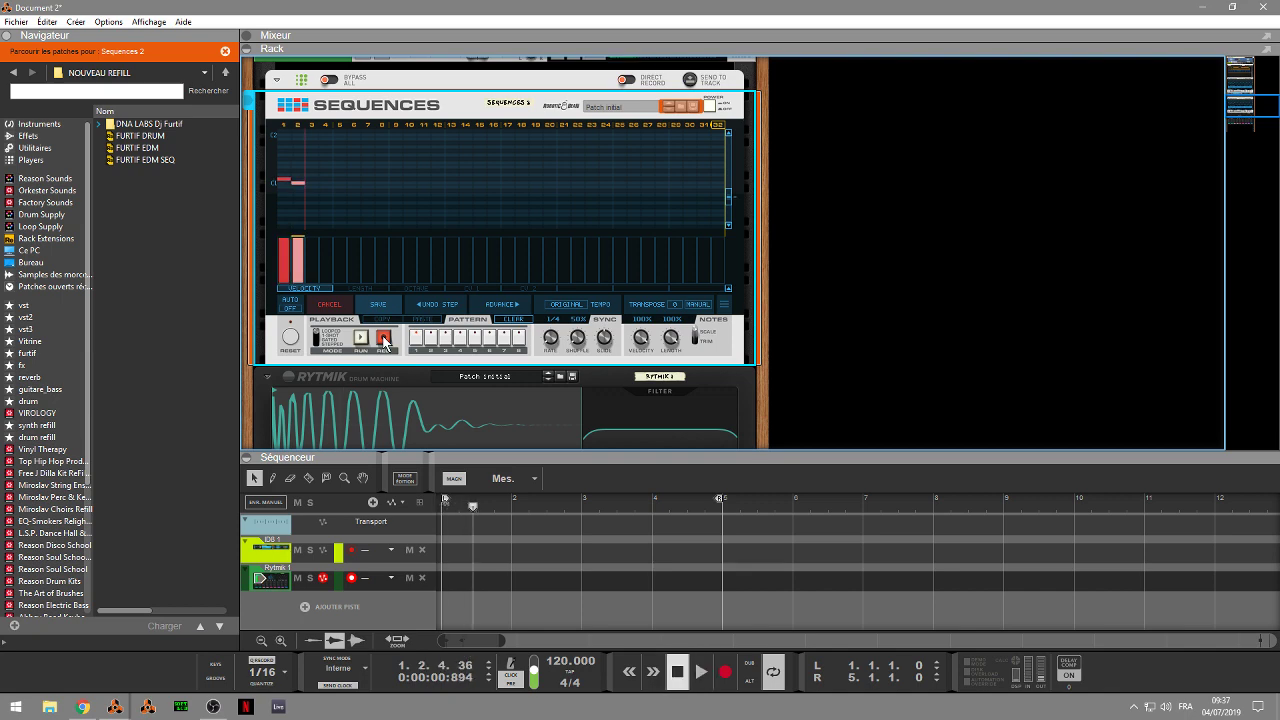
{"action": "left_click", "coordinate": [381, 335]}
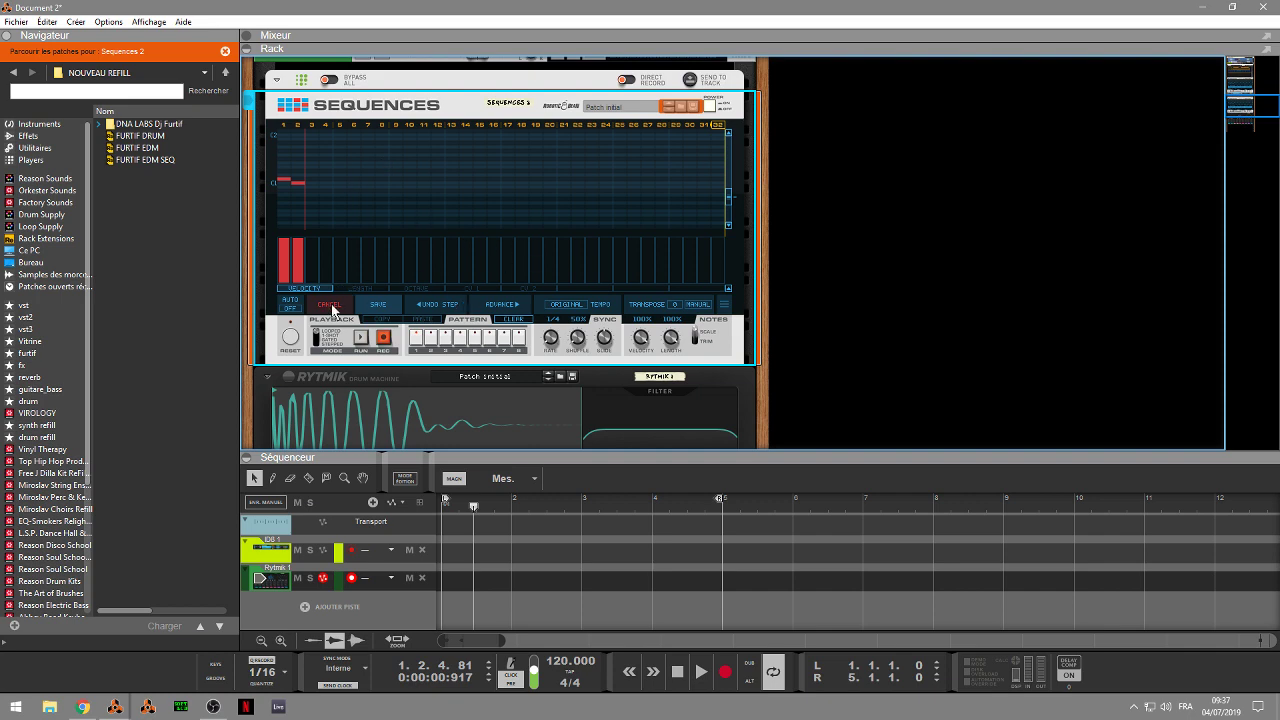
Record a live kick and snare pattern into the Rytmik's Sequences player, then stop playback
{"action": "left_click", "coordinate": [384, 338]}
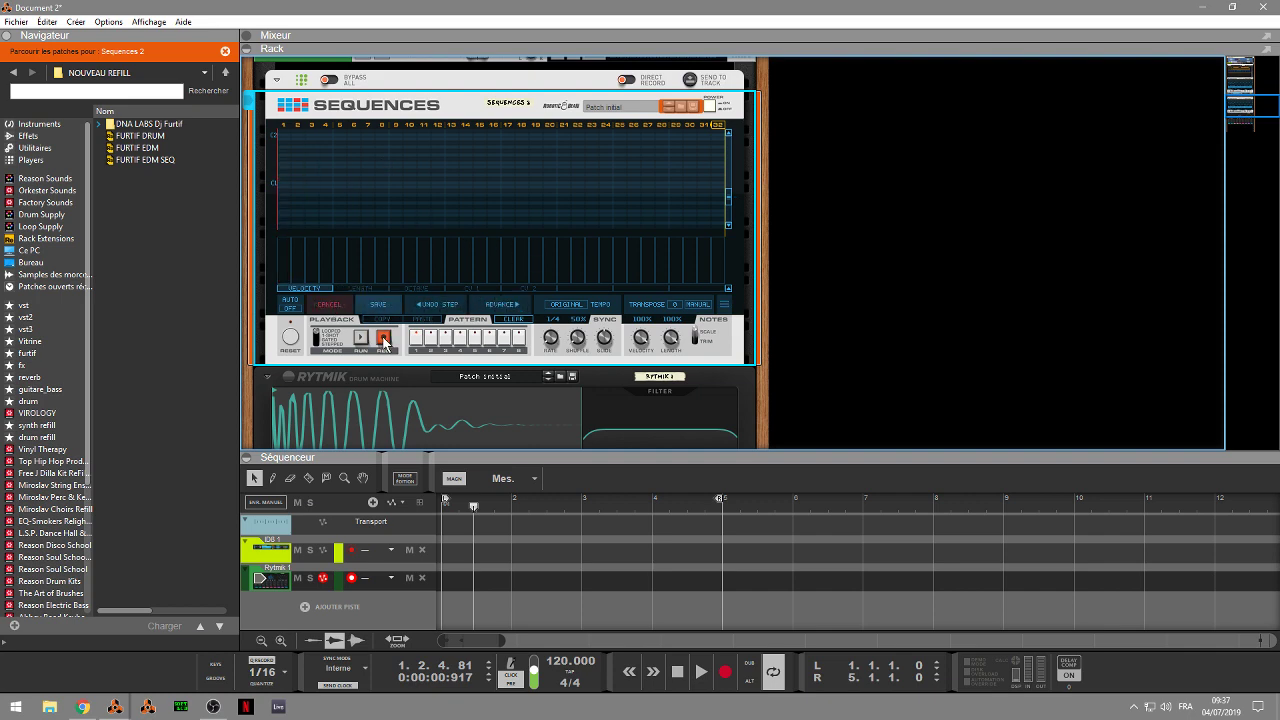
{"action": "key", "text": "space"}
{"action": "left_click", "coordinate": [384, 341]}
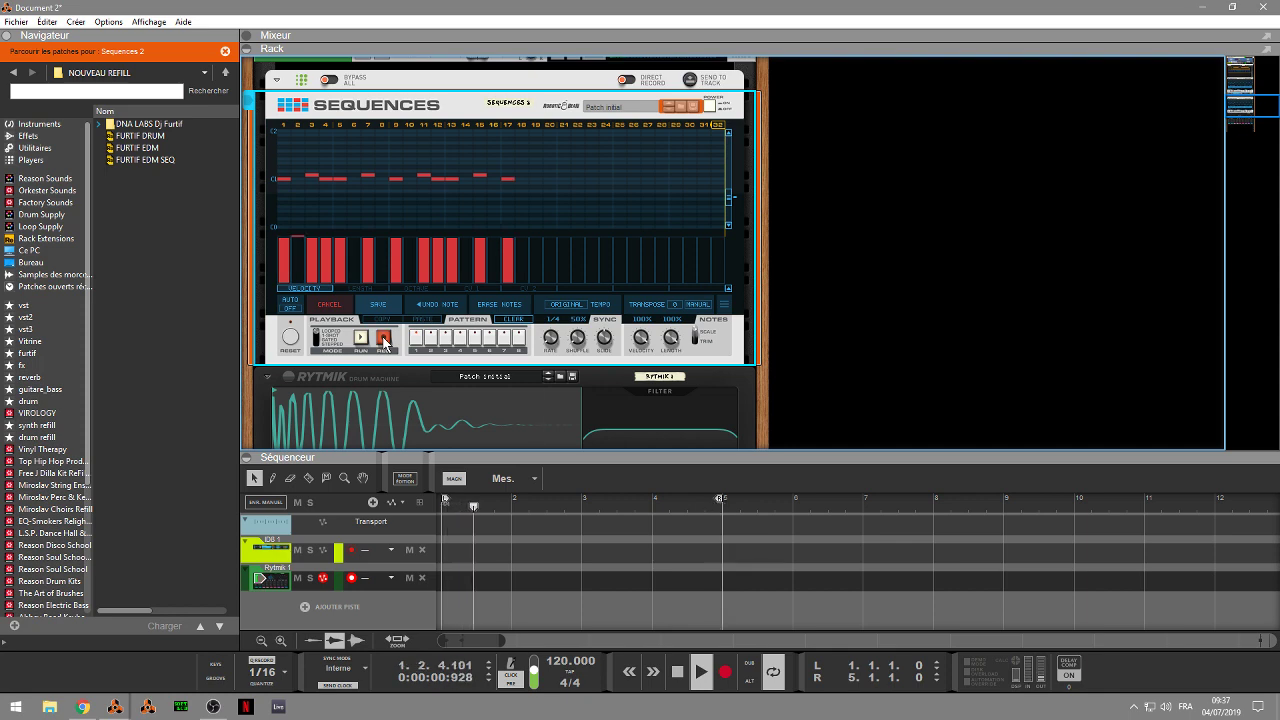
{"action": "key", "text": "space"}
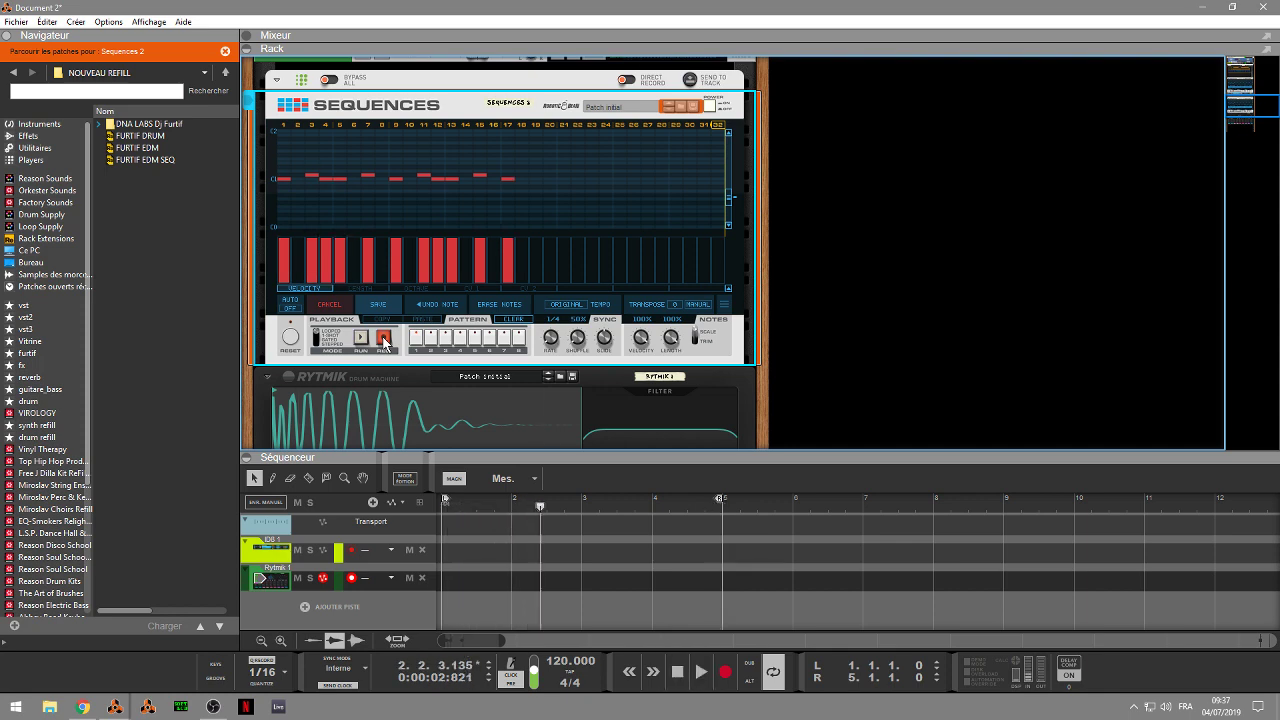
Shorten the recorded pattern to 16 steps, deleting the stray note on step 17, and play it back
{"action": "left_click_drag", "start_coordinate": [725, 130], "coordinate": [499, 132]}
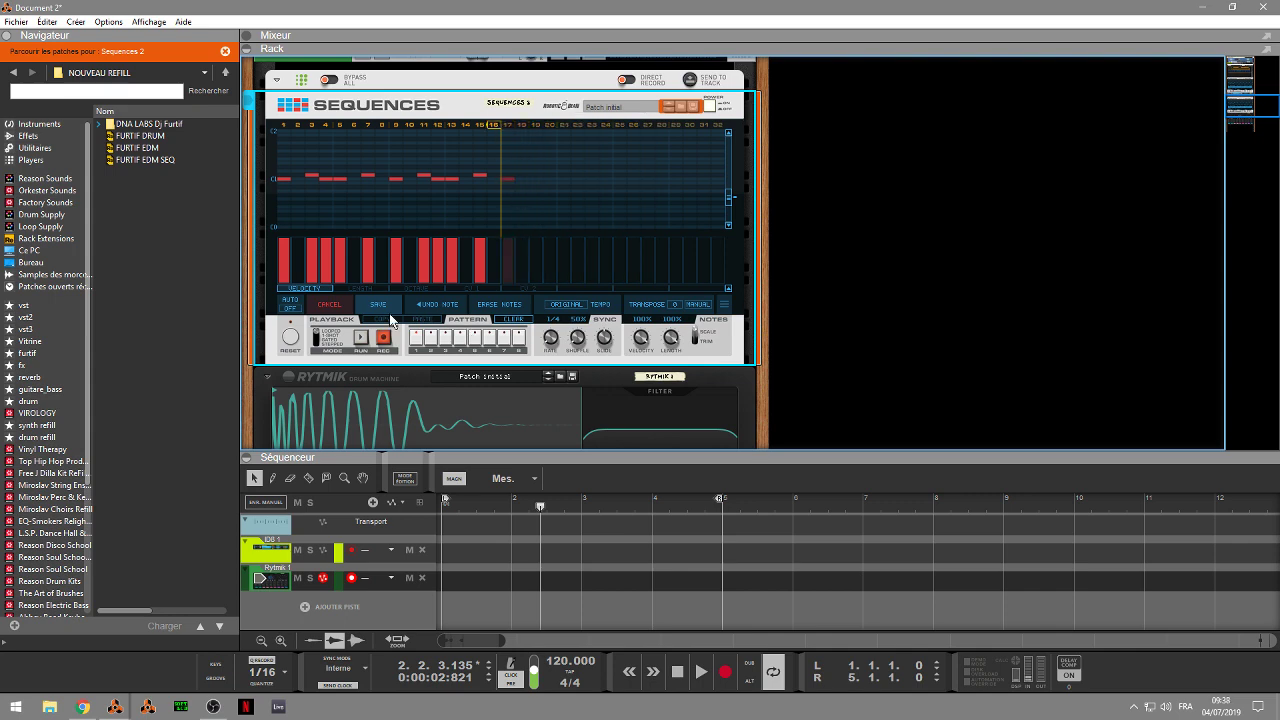
{"action": "left_click", "coordinate": [558, 216]}
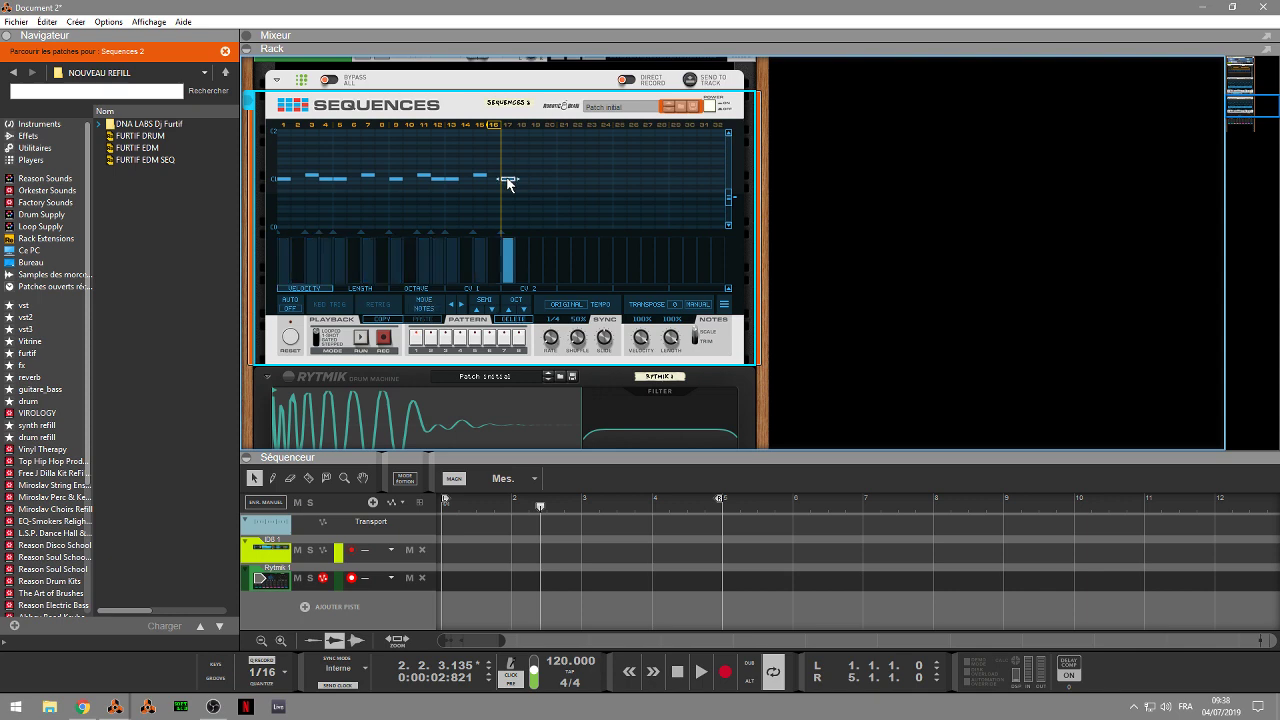
{"action": "key", "text": "space"}
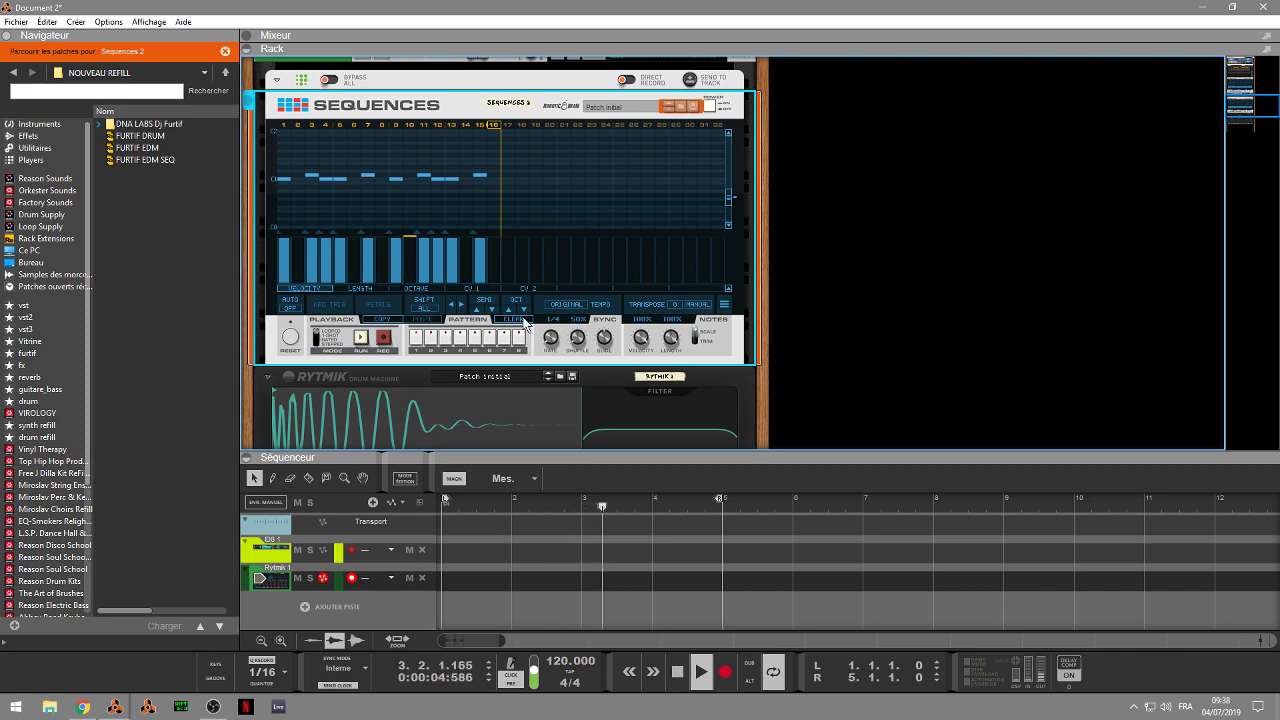
{"action": "mouse_move", "coordinate": [551, 343]}
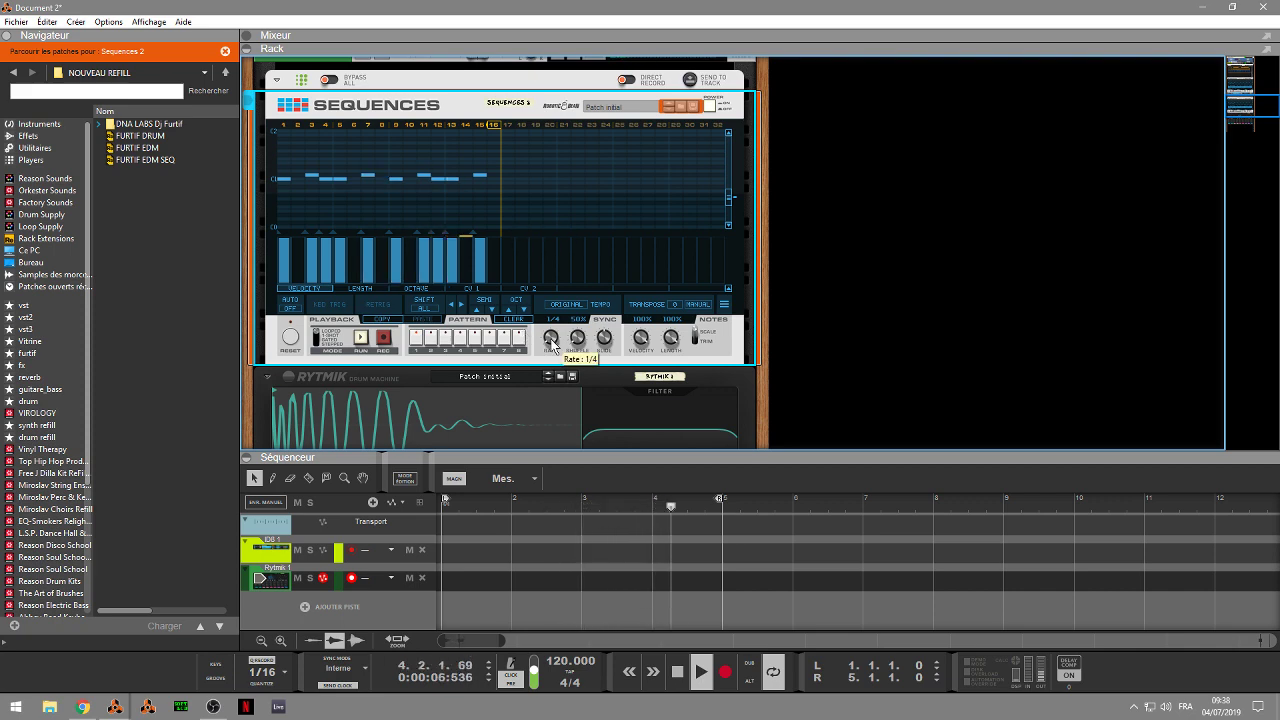
{"action": "key", "text": "space"}
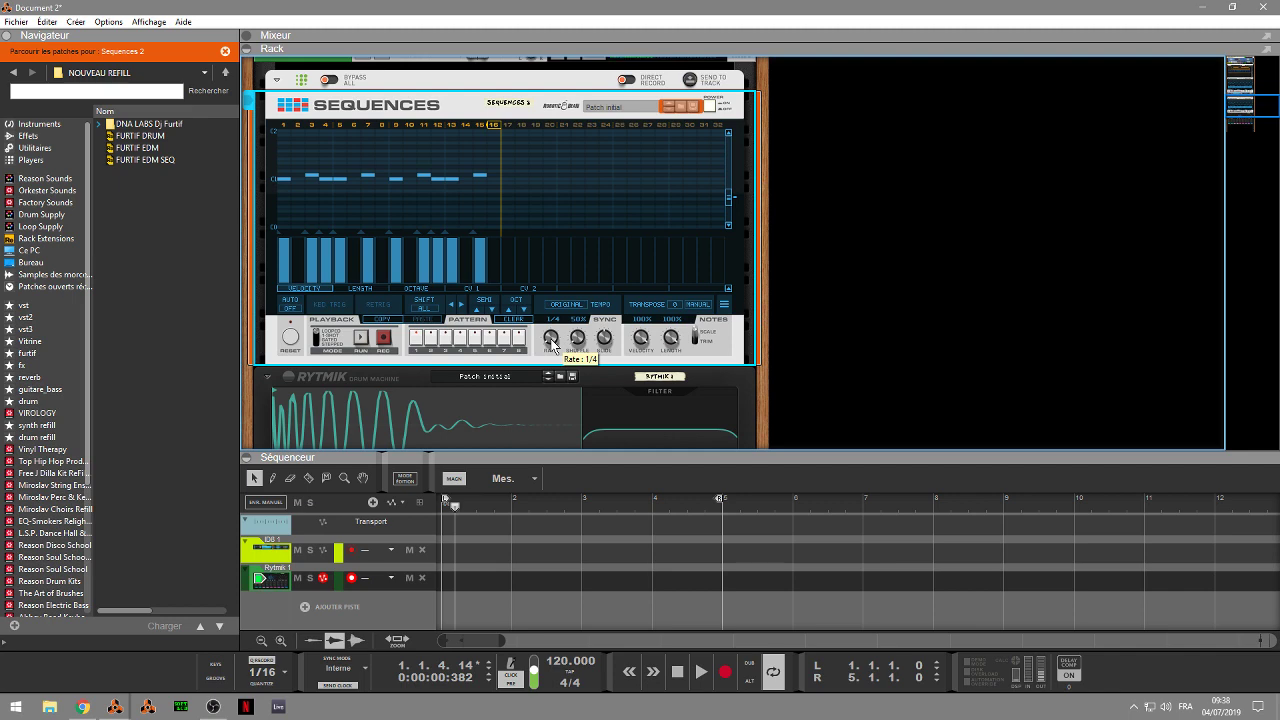
Draw a note on each of steps 1 to 16 in the row just above the snare notes, and play the pattern
{"action": "left_click", "coordinate": [280, 170]}
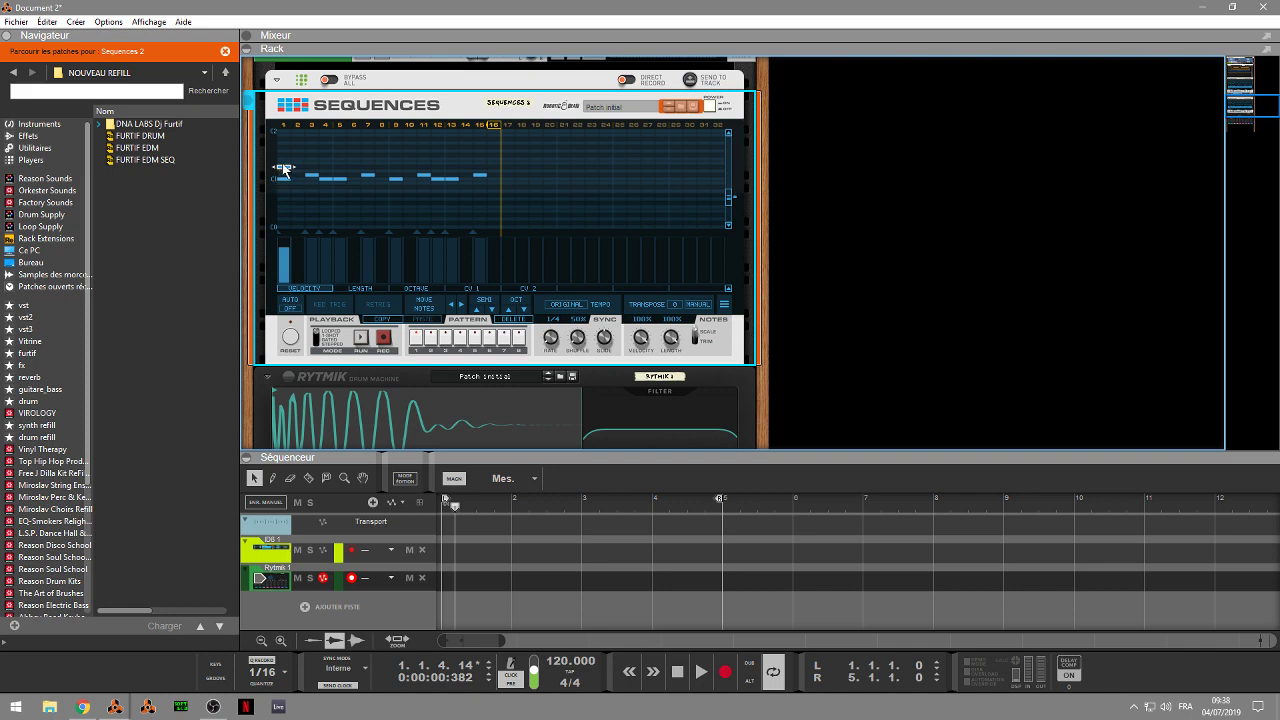
{"action": "left_click", "coordinate": [287, 172]}
{"action": "left_click_drag", "start_coordinate": [282, 172], "coordinate": [315, 178]}
{"action": "left_click", "coordinate": [301, 175]}
{"action": "left_click", "coordinate": [315, 177]}
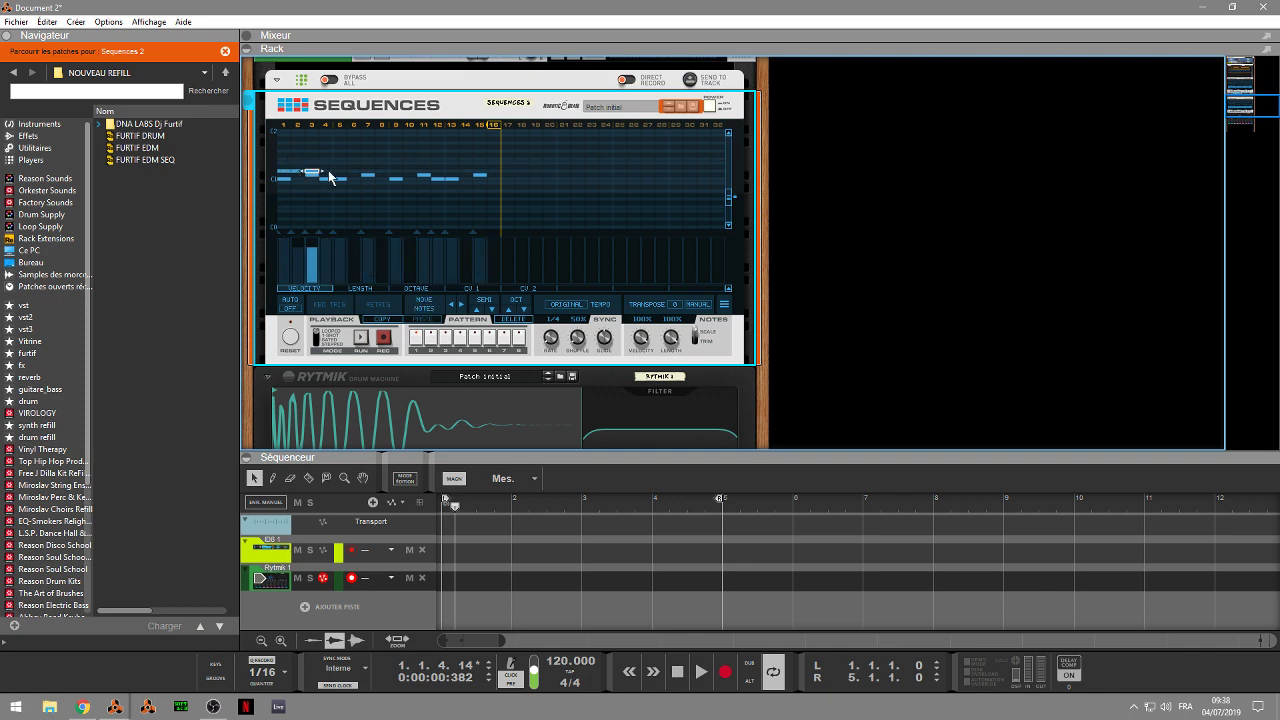
{"action": "left_click", "coordinate": [330, 178]}
{"action": "left_click", "coordinate": [335, 177]}
{"action": "left_click", "coordinate": [341, 178]}
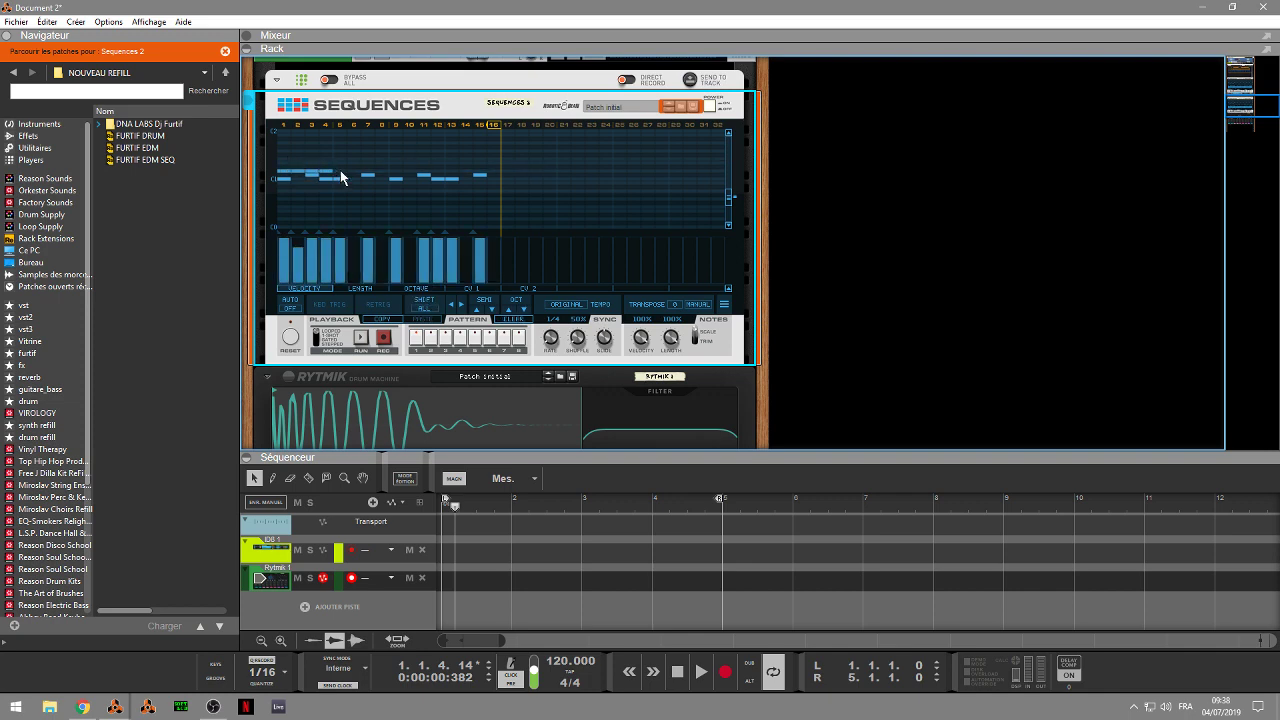
{"action": "left_click", "coordinate": [341, 172]}
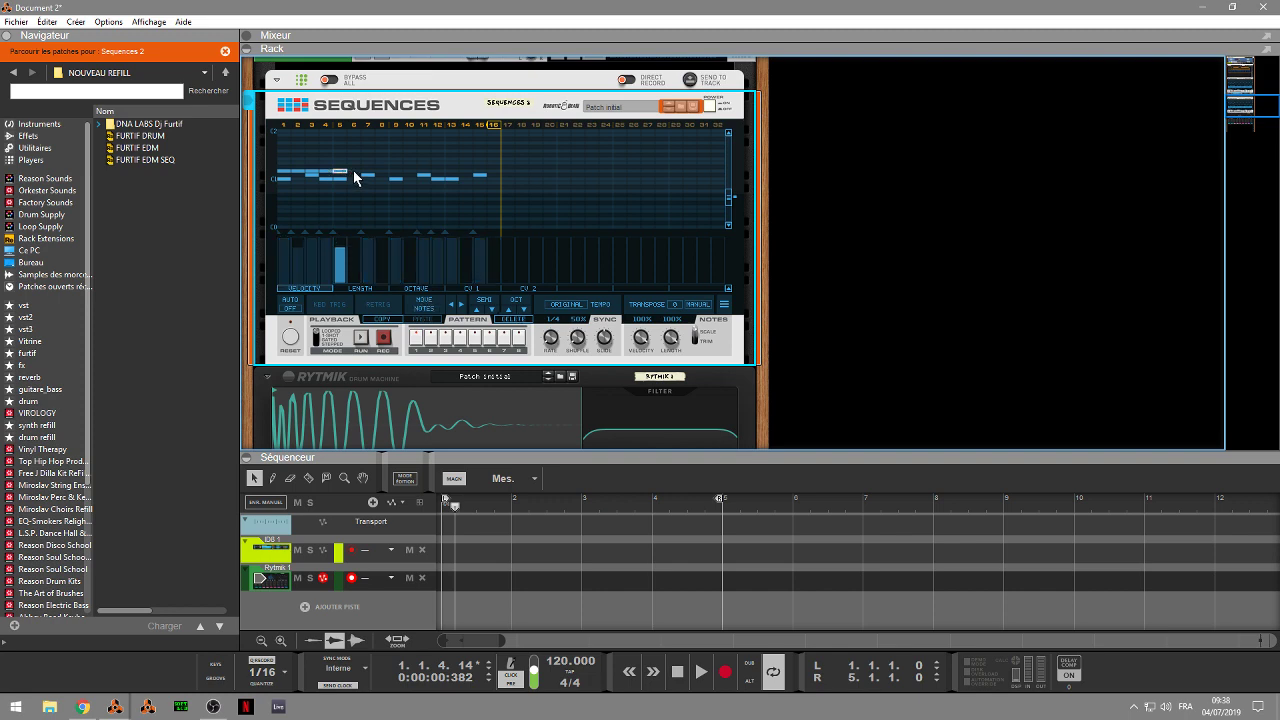
{"action": "left_click_drag", "start_coordinate": [355, 178], "coordinate": [418, 177]}
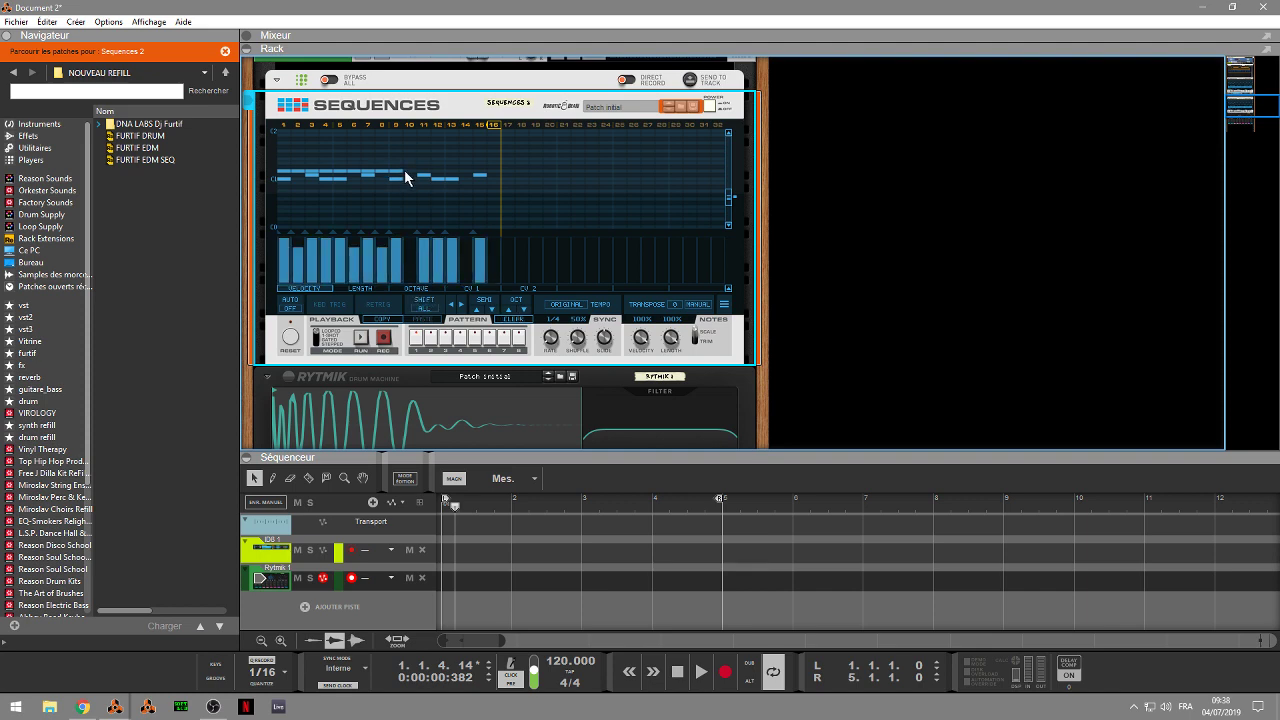
{"action": "left_click", "coordinate": [412, 178]}
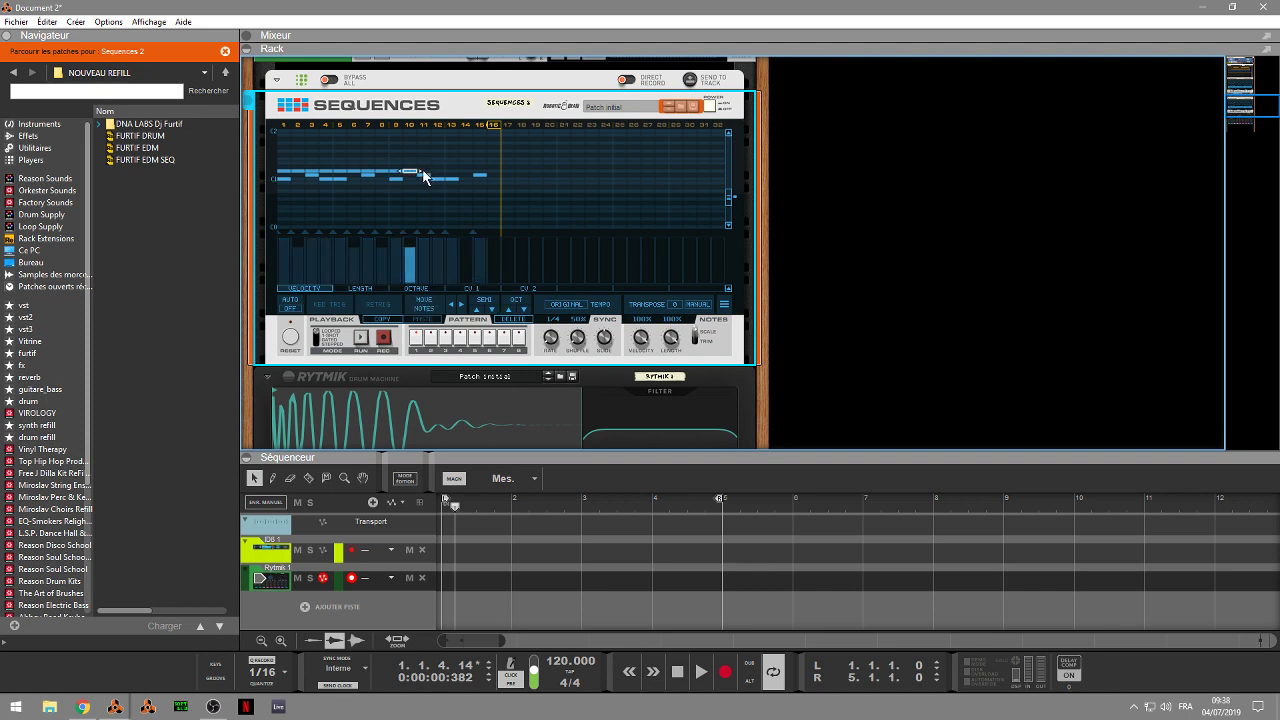
{"action": "left_click_drag", "start_coordinate": [425, 177], "coordinate": [496, 175]}
{"action": "left_click", "coordinate": [436, 168]}
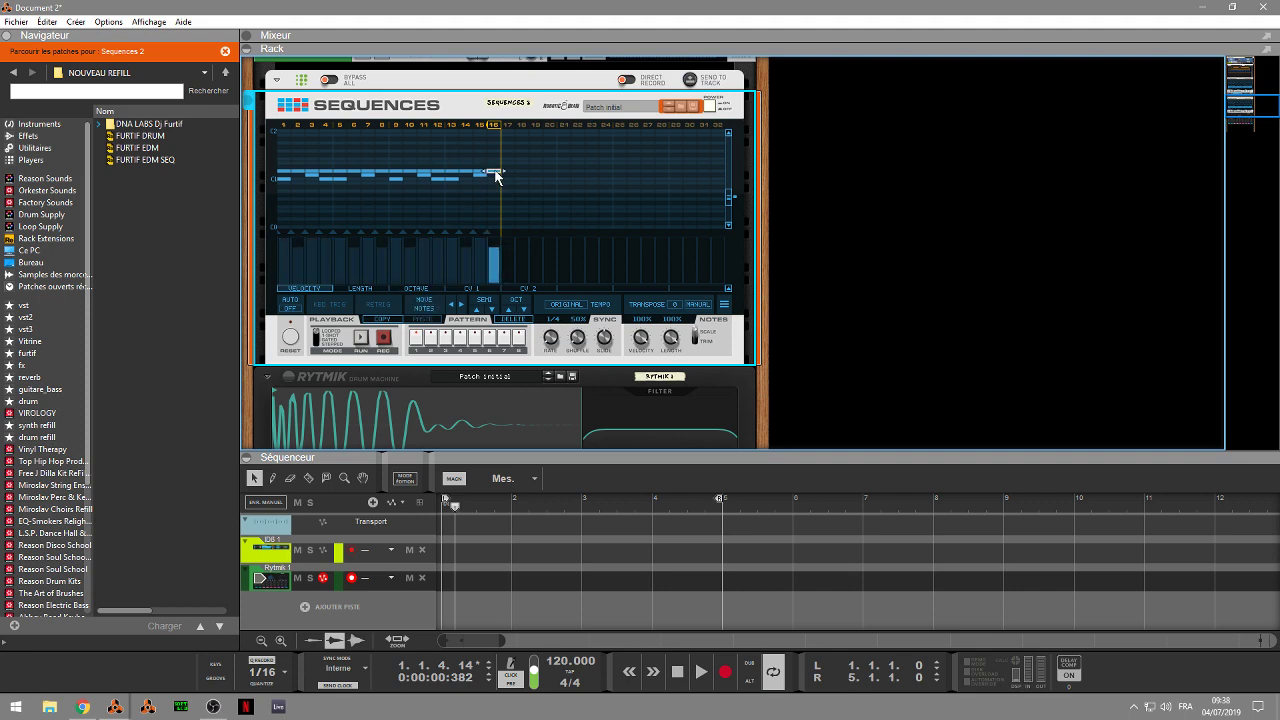
{"action": "key", "text": "space"}
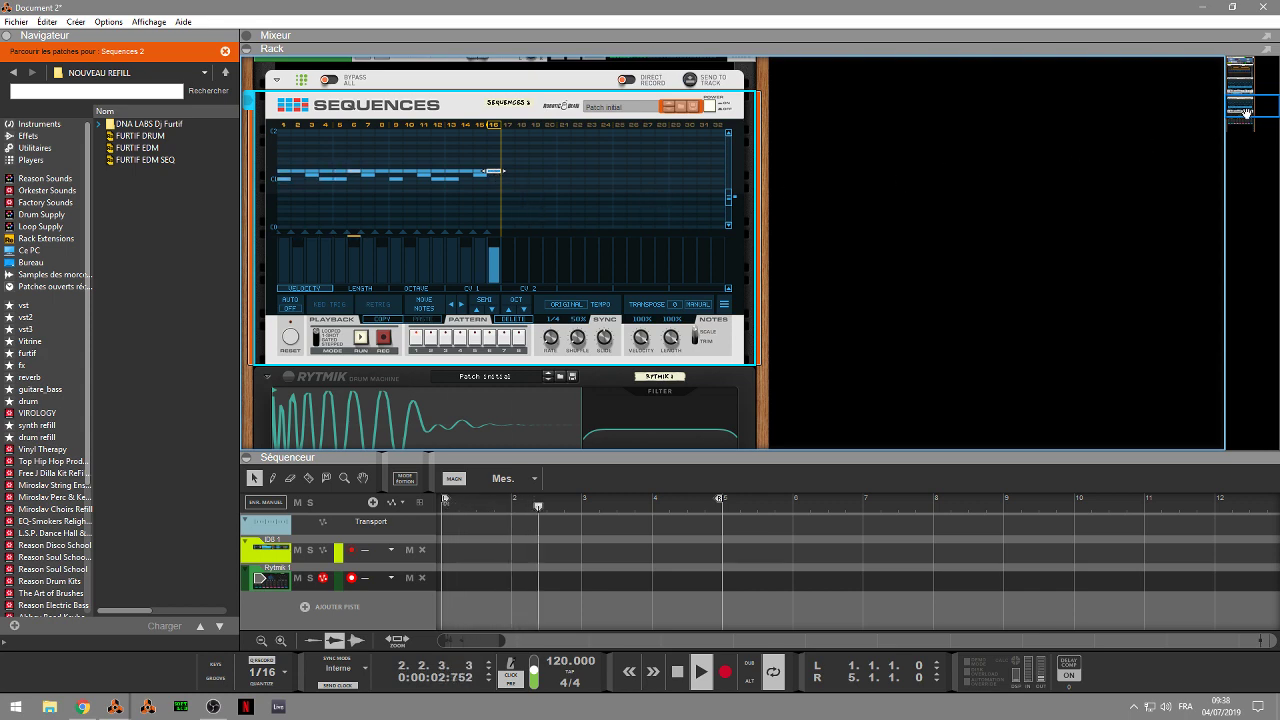
Add an accent note on steps 5 and 13, one row above the continuous line of notes
{"action": "left_click", "coordinate": [340, 163]}
{"action": "left_click_drag", "start_coordinate": [341, 163], "coordinate": [352, 168]}
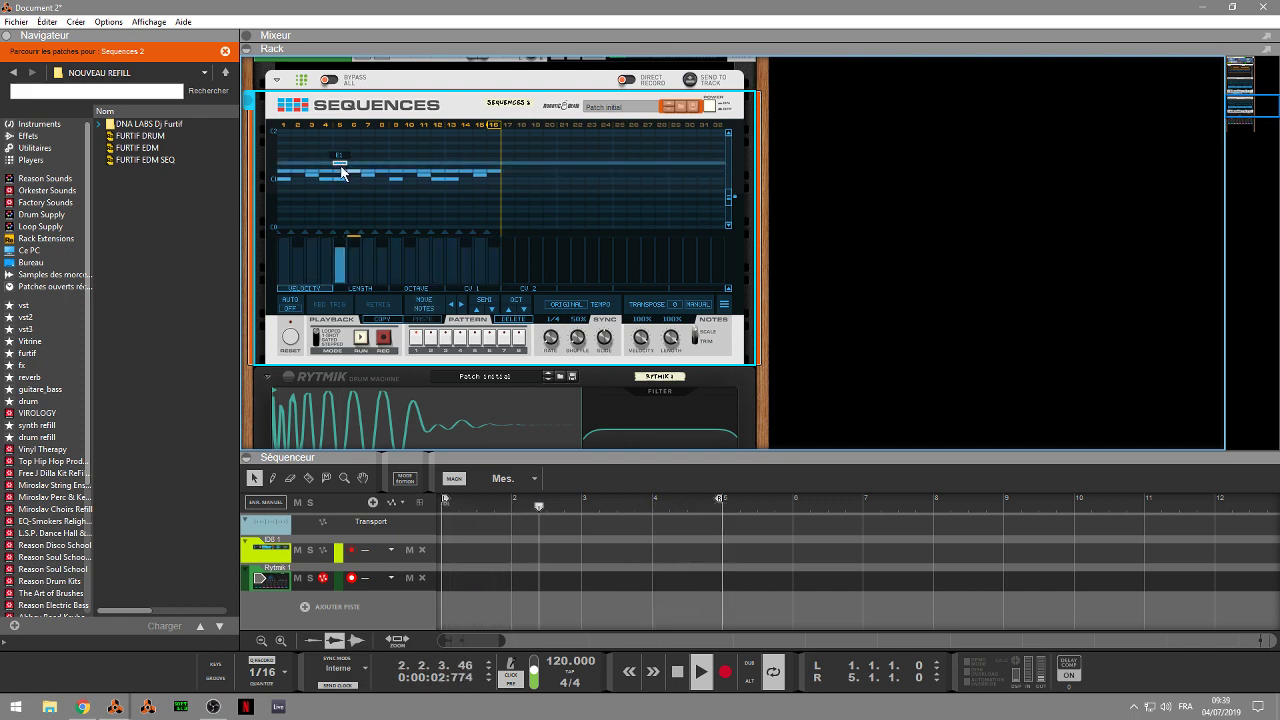
{"action": "left_click", "coordinate": [451, 165]}
{"action": "left_click_drag", "start_coordinate": [453, 167], "coordinate": [453, 171]}
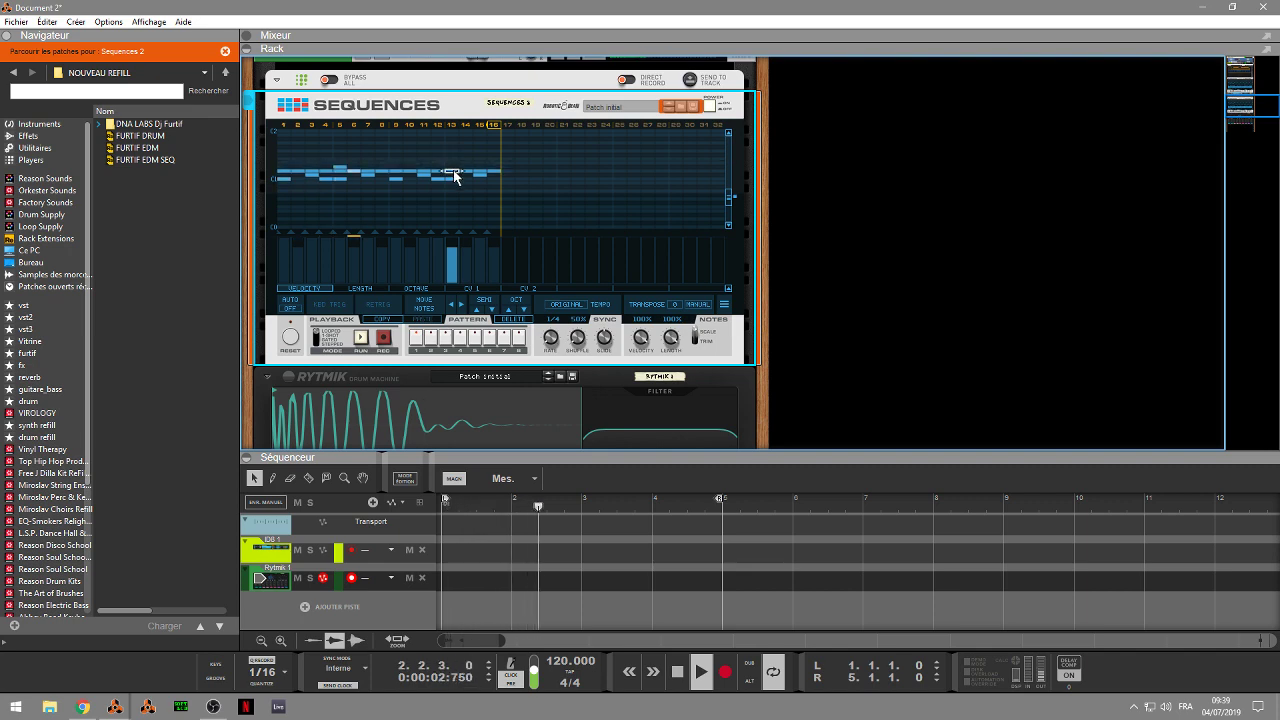
{"action": "left_click_drag", "start_coordinate": [453, 172], "coordinate": [454, 167]}
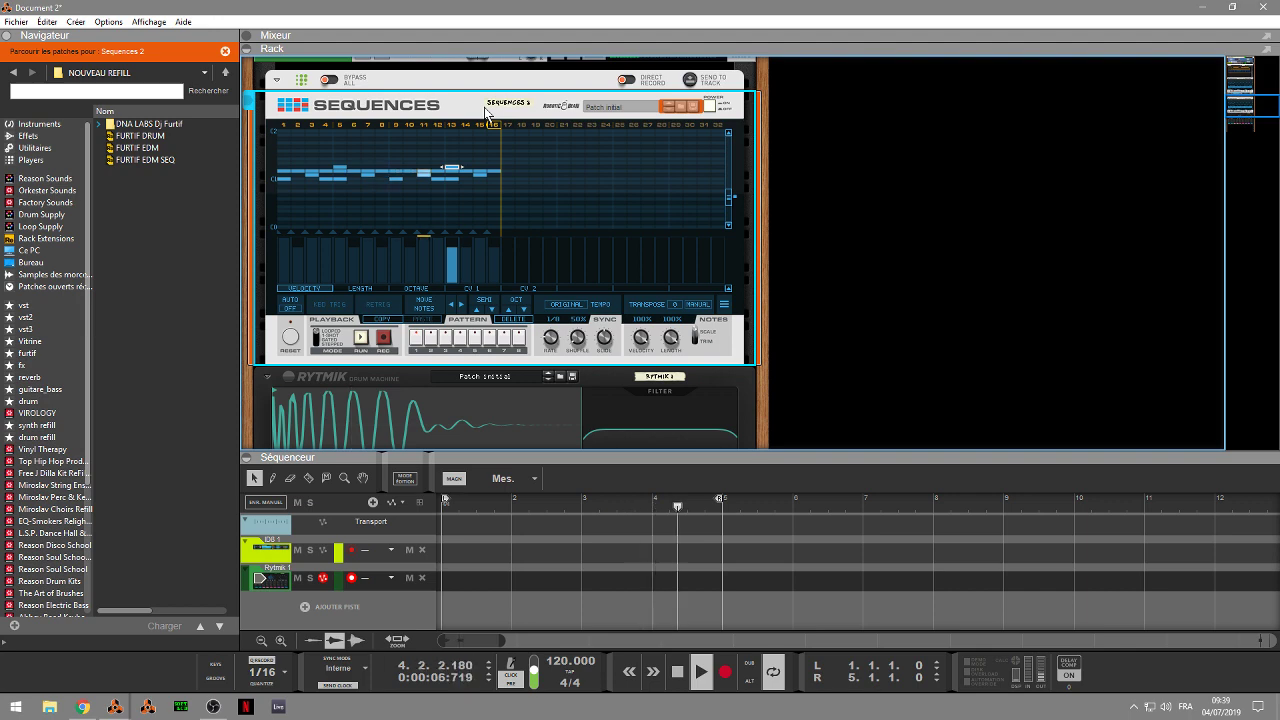
Delete the Sequences player from the Rytmik drum machine
{"action": "key", "text": "Delete"}
{"action": "left_click", "coordinate": [612, 378]}
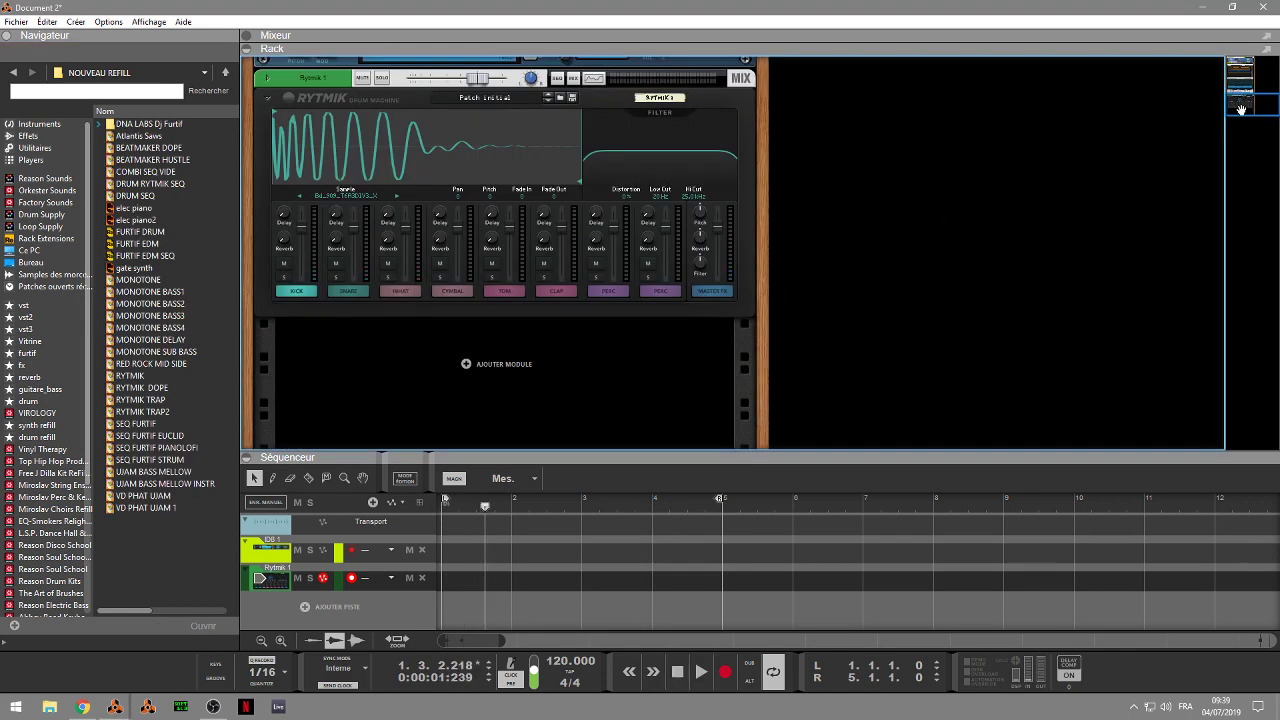
Add the ST100 Strumming Machine player between the Sequences player and the ID8
{"action": "left_click_drag", "start_coordinate": [1240, 108], "coordinate": [1232, 84]}
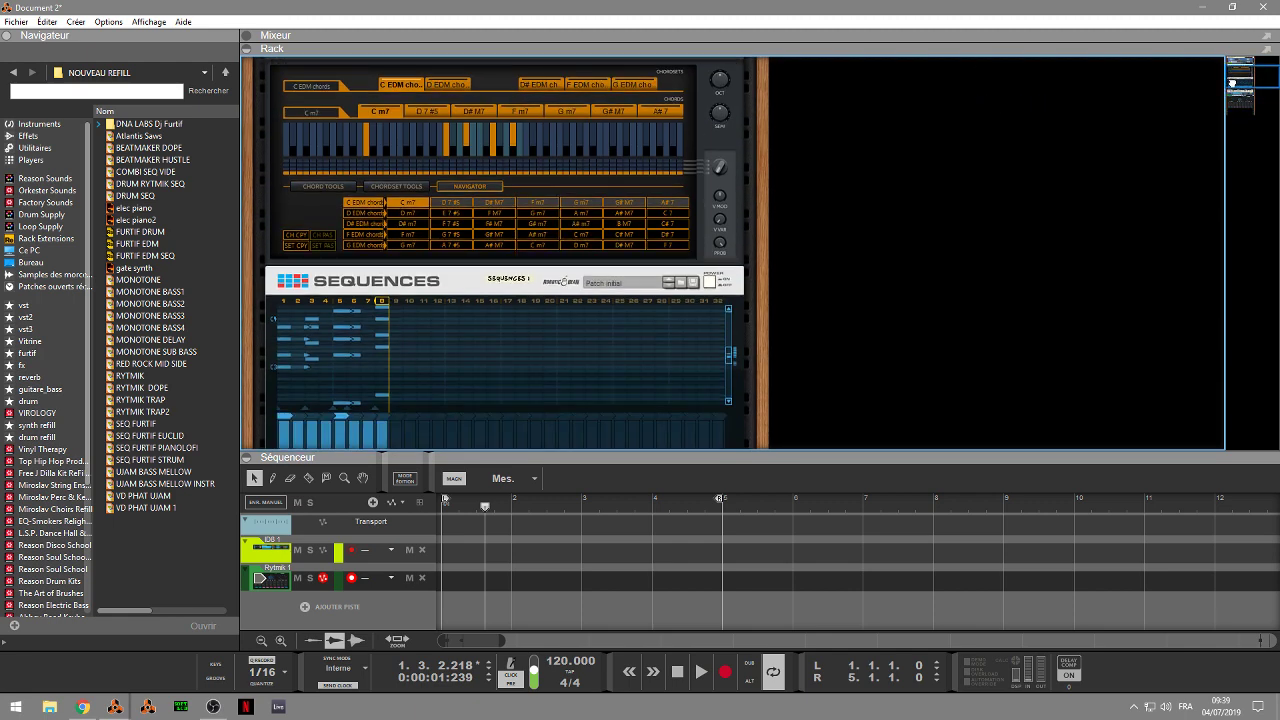
{"action": "scroll", "coordinate": [352, 149], "scroll_direction": "down", "scroll_amount": 1}
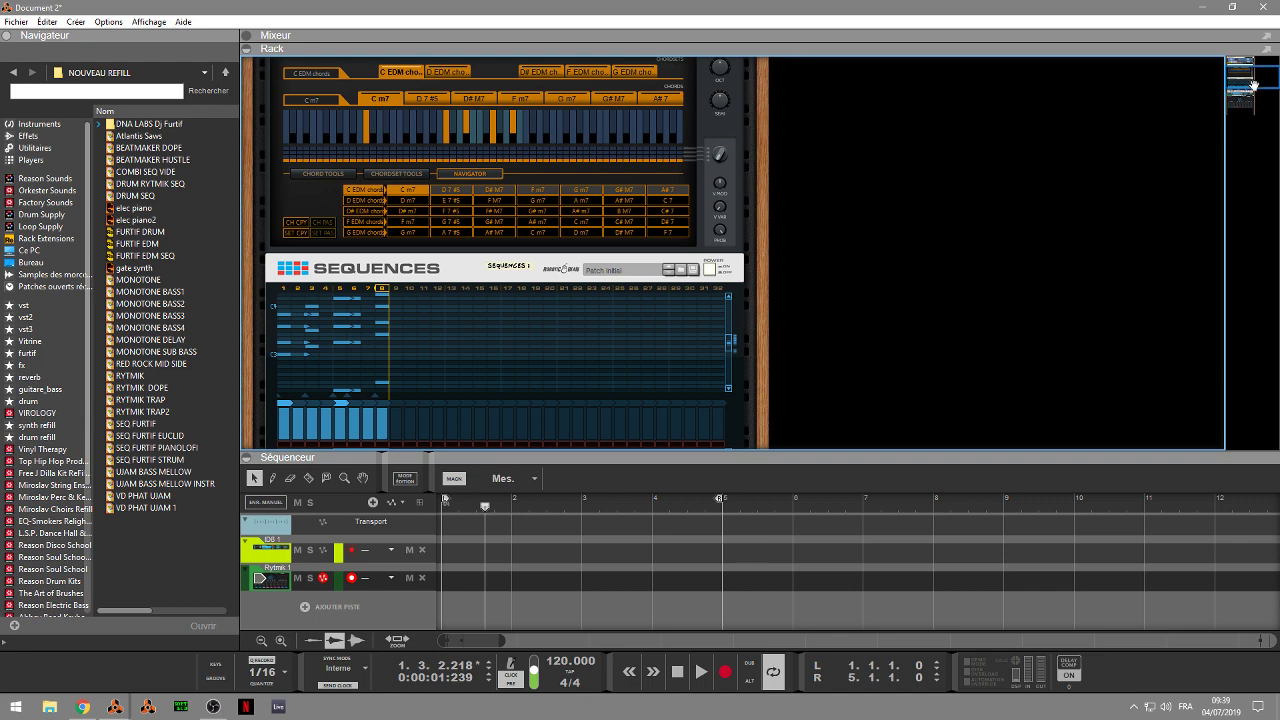
{"action": "scroll", "coordinate": [600, 250], "scroll_direction": "down", "scroll_amount": 5}
{"action": "scroll", "coordinate": [700, 180], "scroll_direction": "up", "scroll_amount": 2}
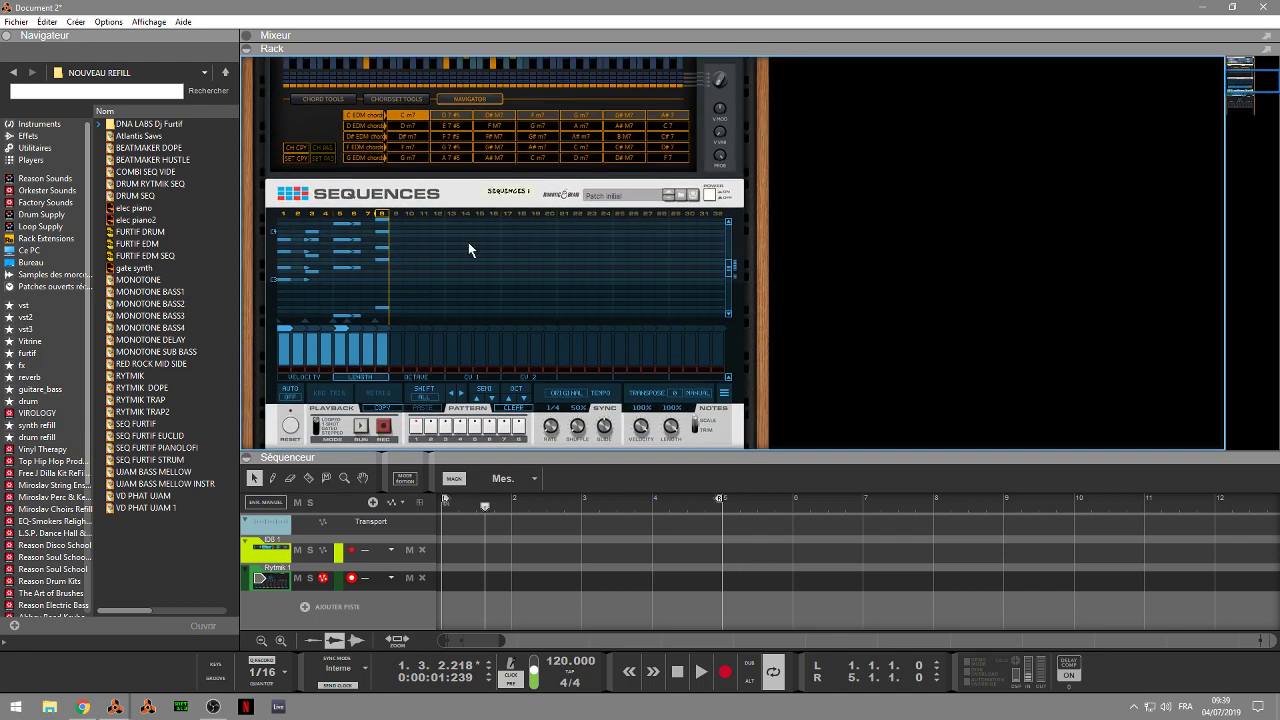
{"action": "left_click", "coordinate": [30, 160]}
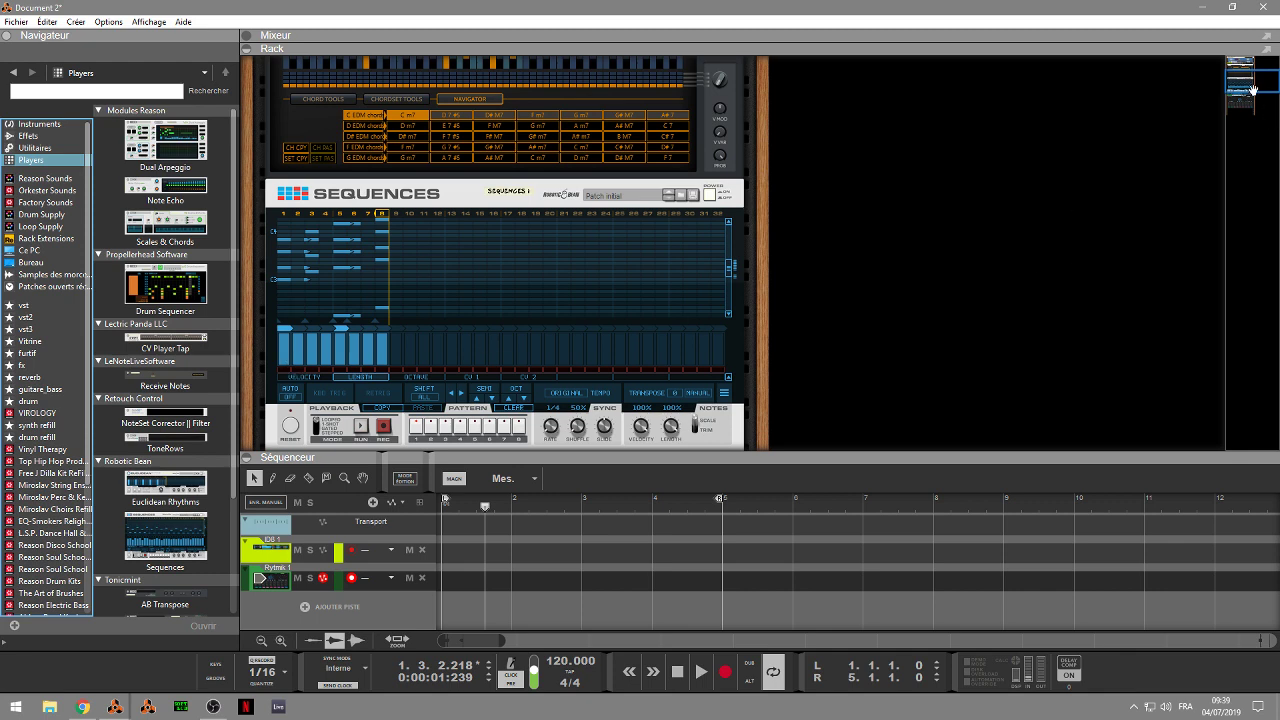
{"action": "left_click_drag", "start_coordinate": [1253, 90], "coordinate": [1252, 105]}
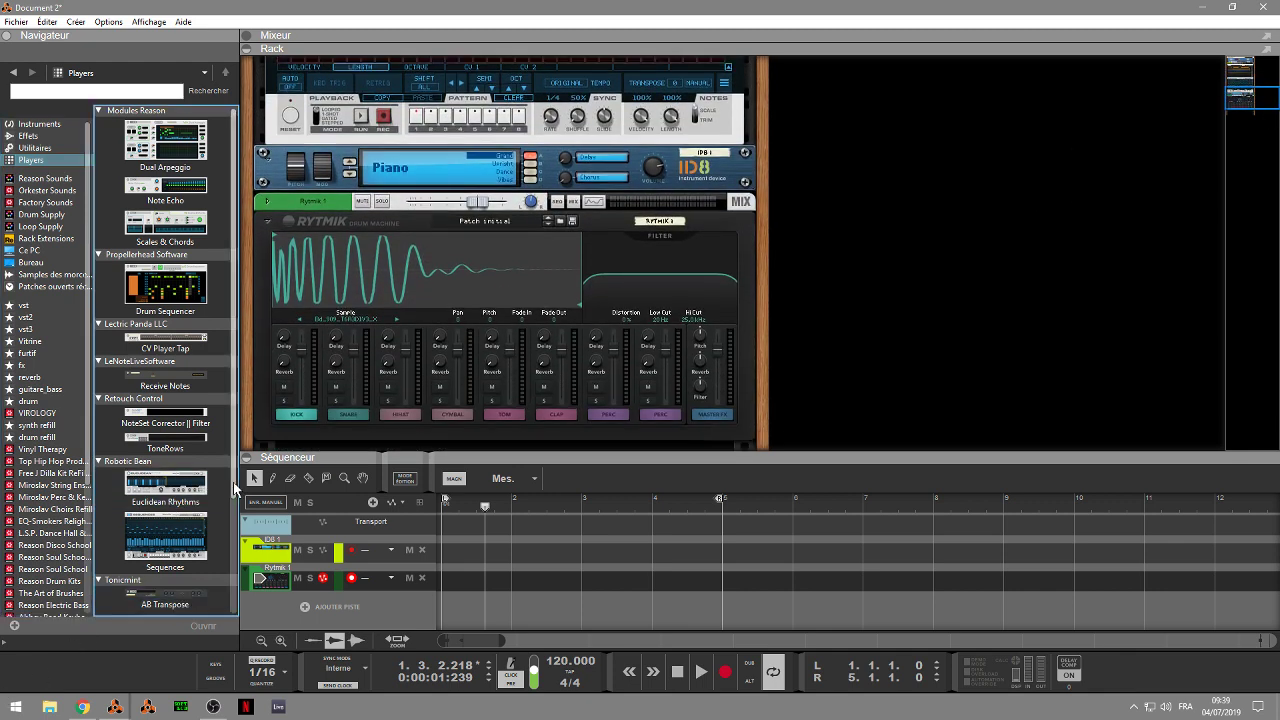
{"action": "scroll", "coordinate": [188, 595], "scroll_direction": "down", "scroll_amount": 3}
{"action": "mouse_move", "coordinate": [188, 595]}
{"action": "left_mouse_down"}
{"action": "mouse_move", "coordinate": [412, 297]}
{"action": "mouse_move", "coordinate": [370, 160]}
{"action": "left_mouse_up"}
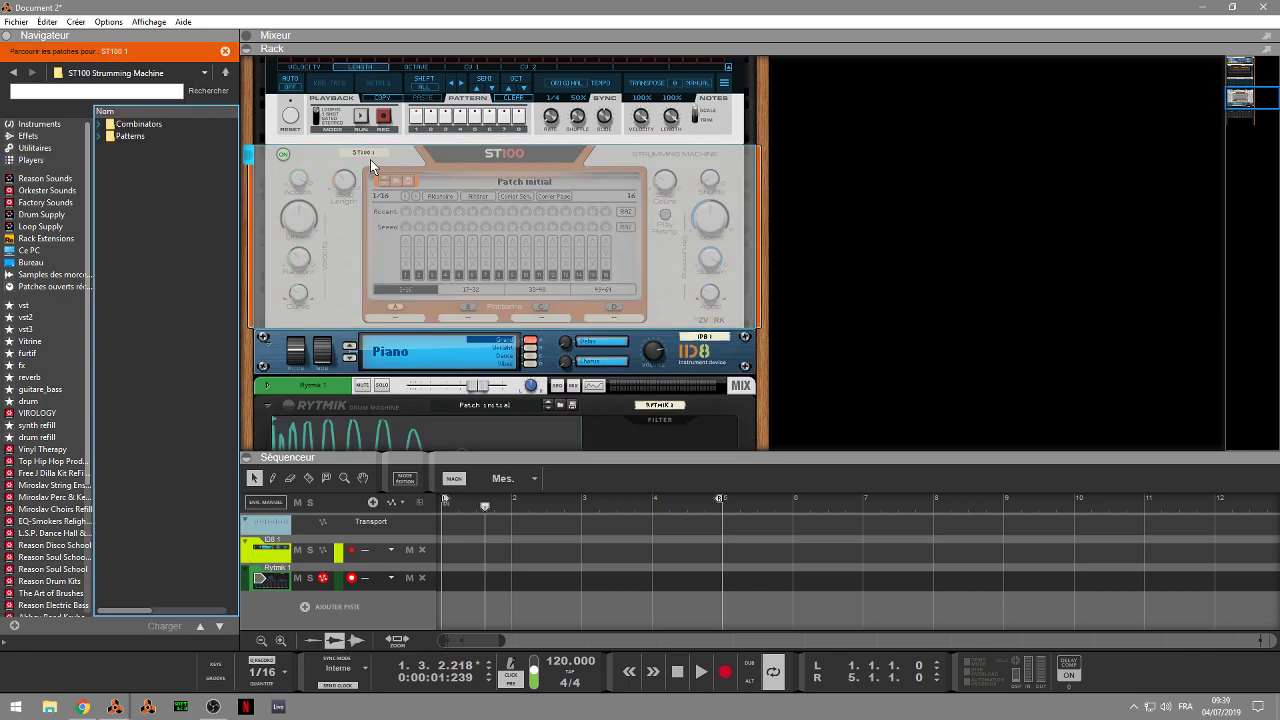
Place an up-arrow strum on step 1 of the ST100, enable Play Retrig, and start playback
{"action": "left_click", "coordinate": [404, 242]}
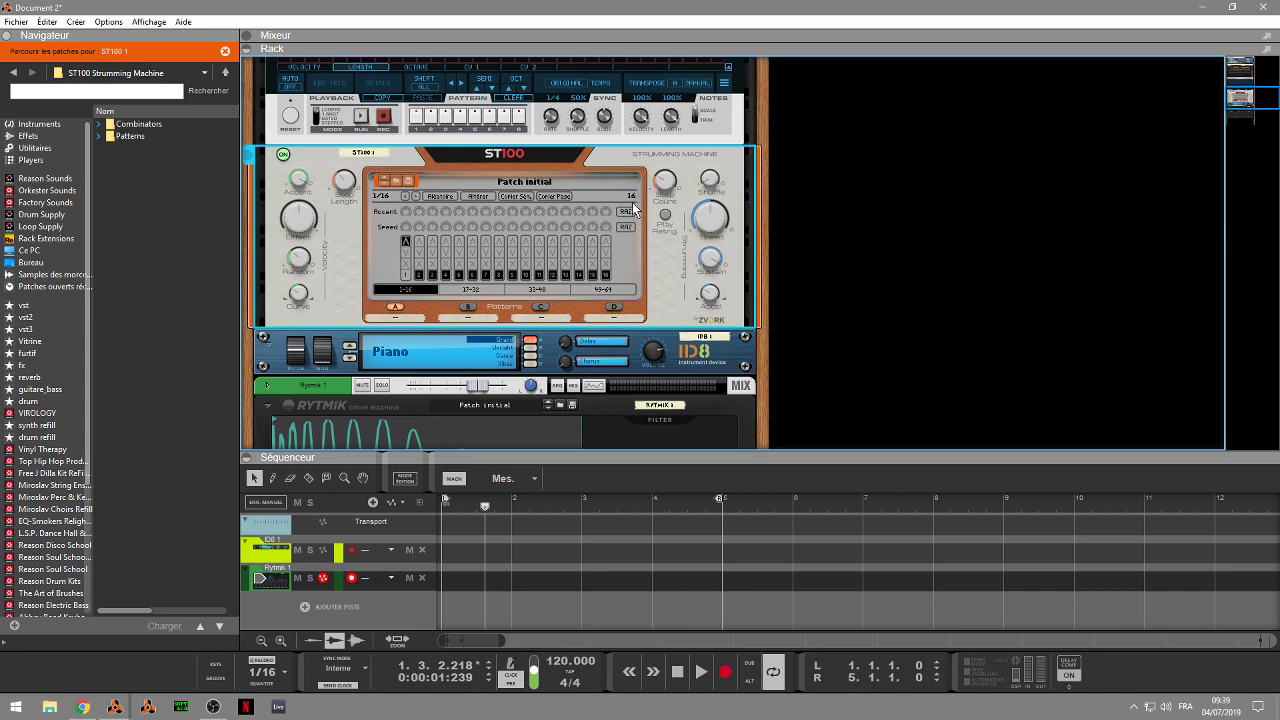
{"action": "left_click", "coordinate": [665, 216]}
{"action": "key", "text": "space"}
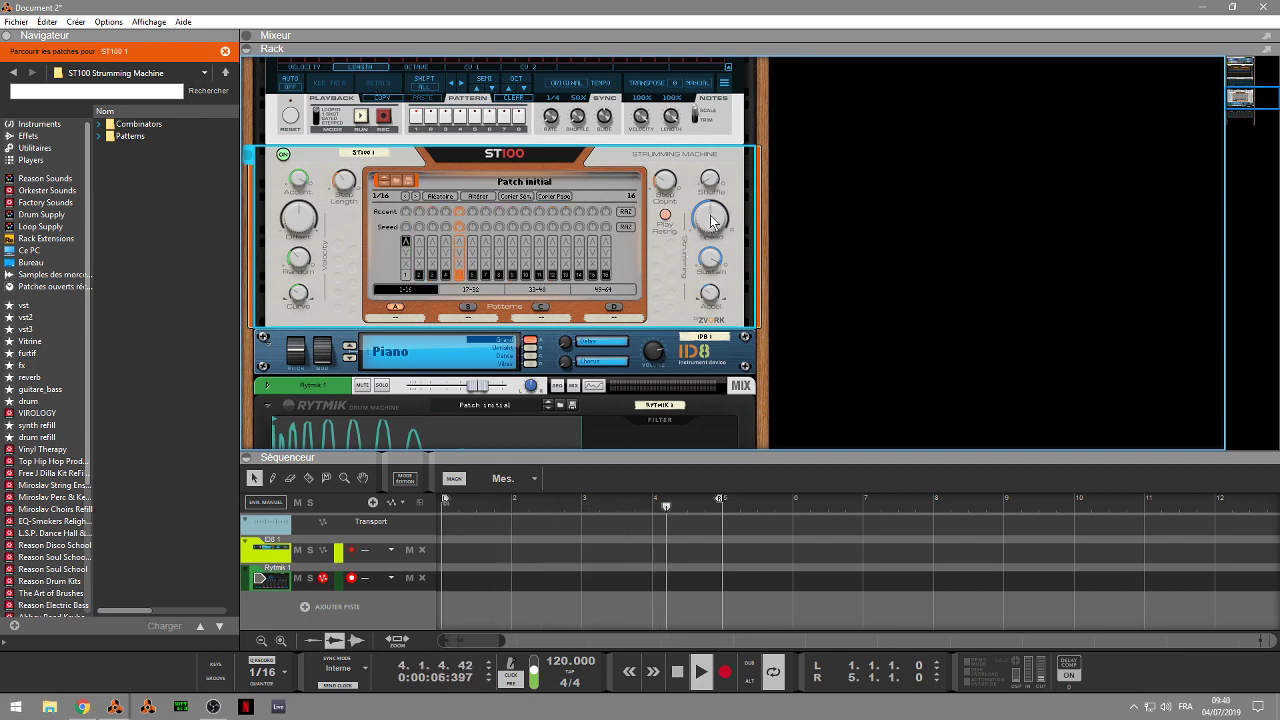
Set the ST100's strumming speed to 17
{"action": "mouse_move", "coordinate": [705, 227]}
{"action": "left_click_drag", "start_coordinate": [705, 227], "coordinate": [701, 232]}
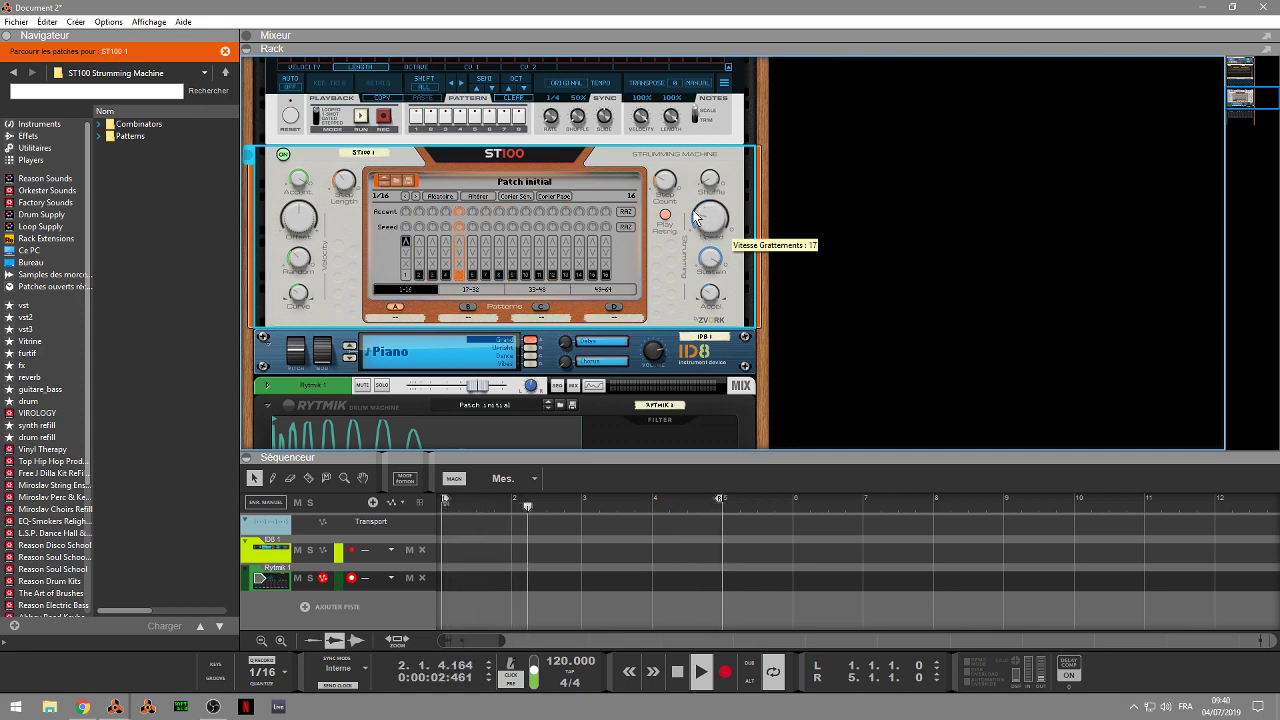
{"action": "mouse_move", "coordinate": [698, 258]}
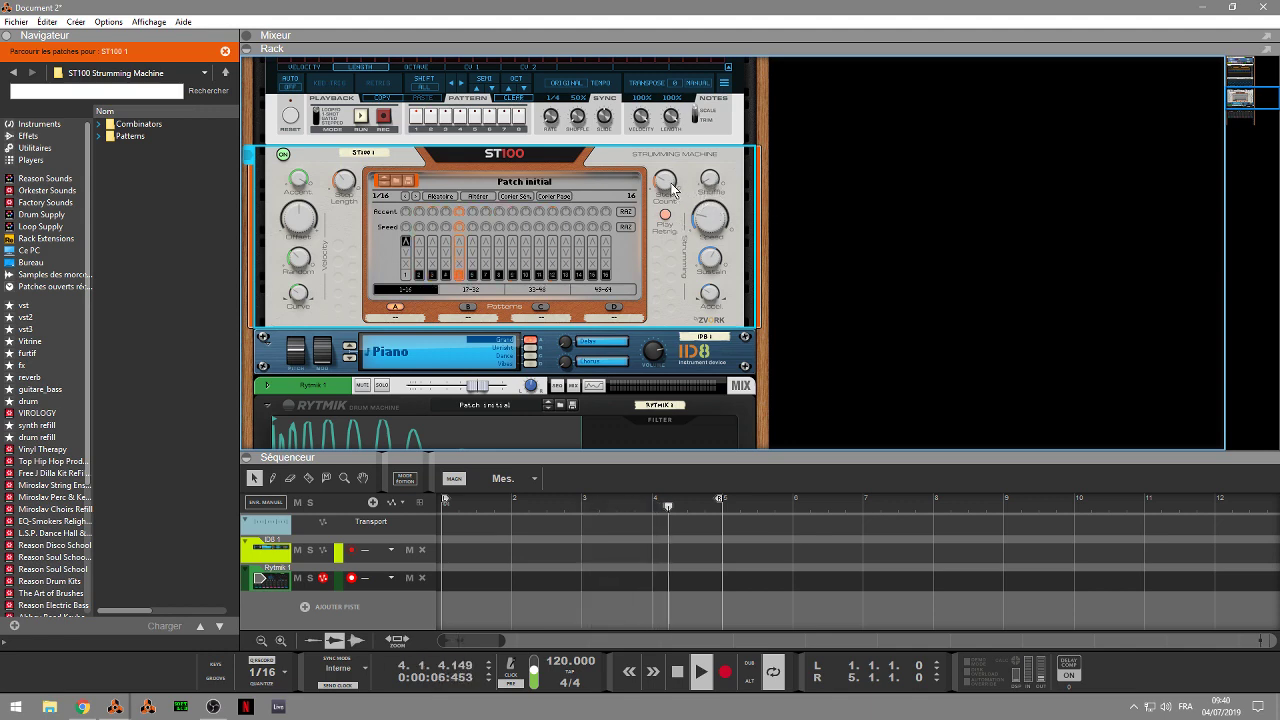
Try several step counts for the ST100's pattern A and settle on 15 steps
{"action": "scroll", "coordinate": [666, 181], "scroll_direction": "down", "scroll_amount": 7}
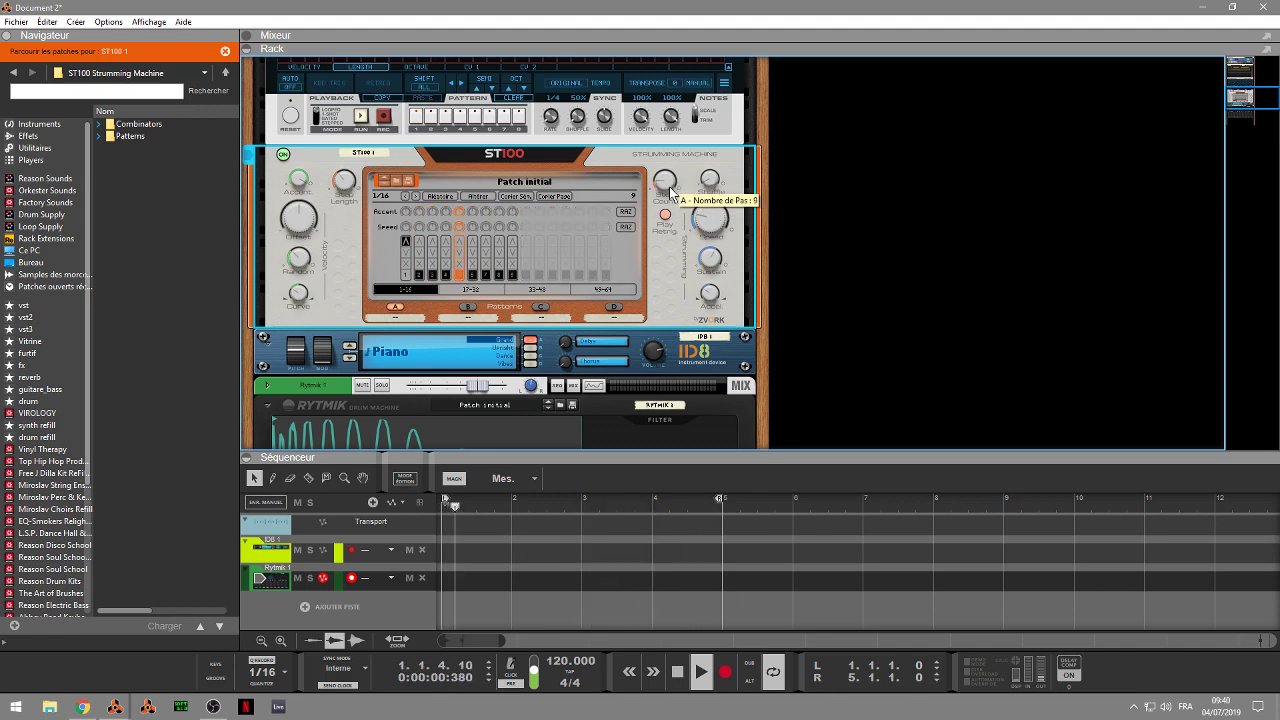
{"action": "scroll", "coordinate": [669, 186], "scroll_direction": "down", "scroll_amount": 3}
{"action": "scroll", "coordinate": [668, 189], "scroll_direction": "down", "scroll_amount": 1}
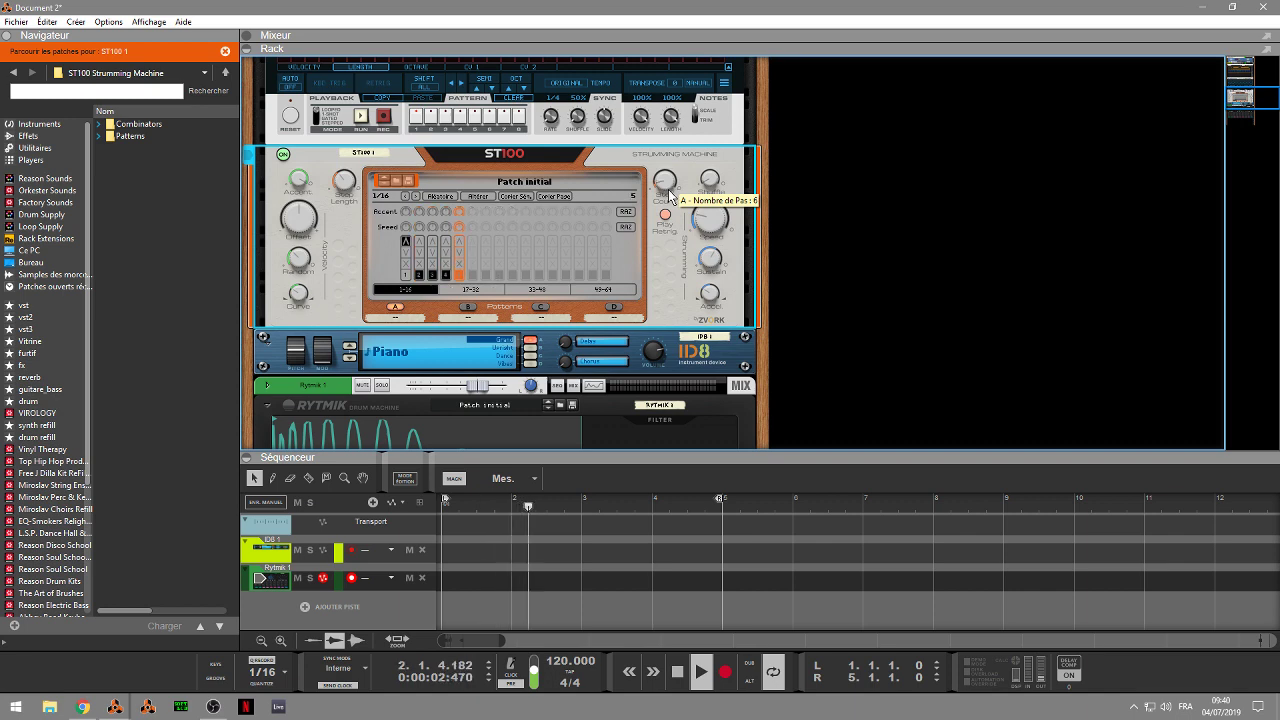
{"action": "scroll", "coordinate": [665, 187], "scroll_direction": "up", "scroll_amount": 12}
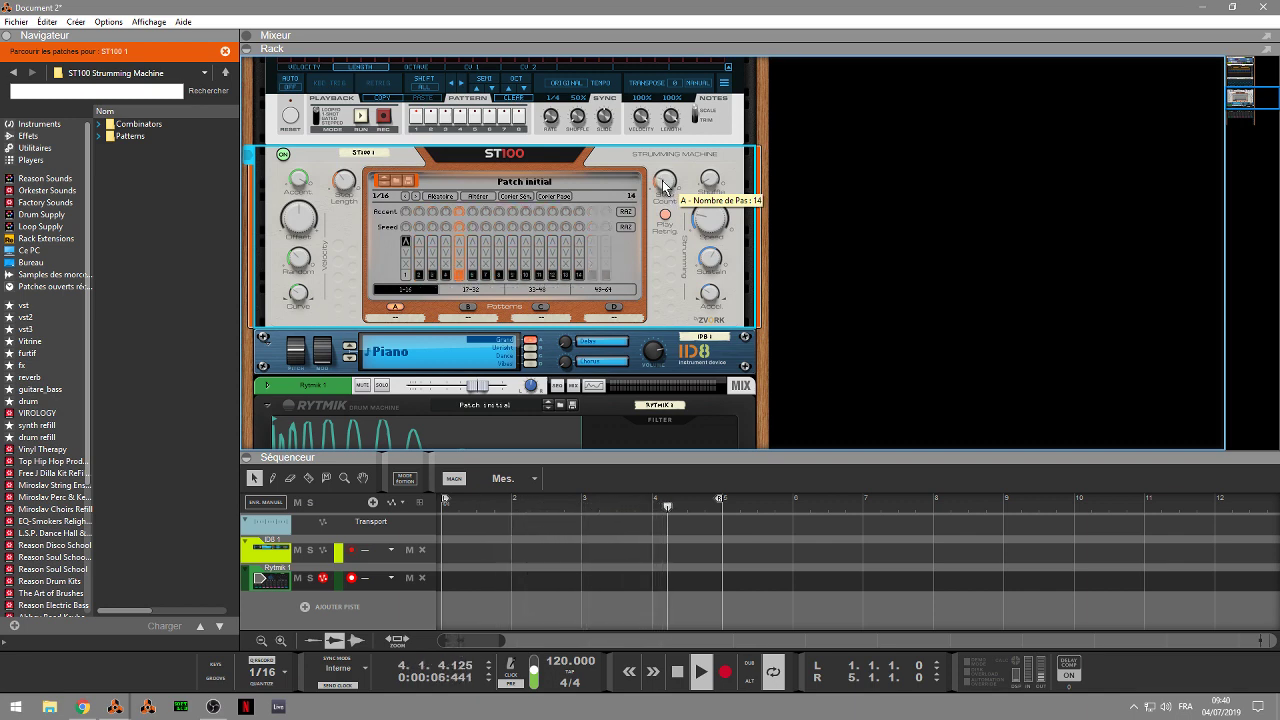
{"action": "scroll", "coordinate": [663, 186], "scroll_direction": "down", "scroll_amount": 2}
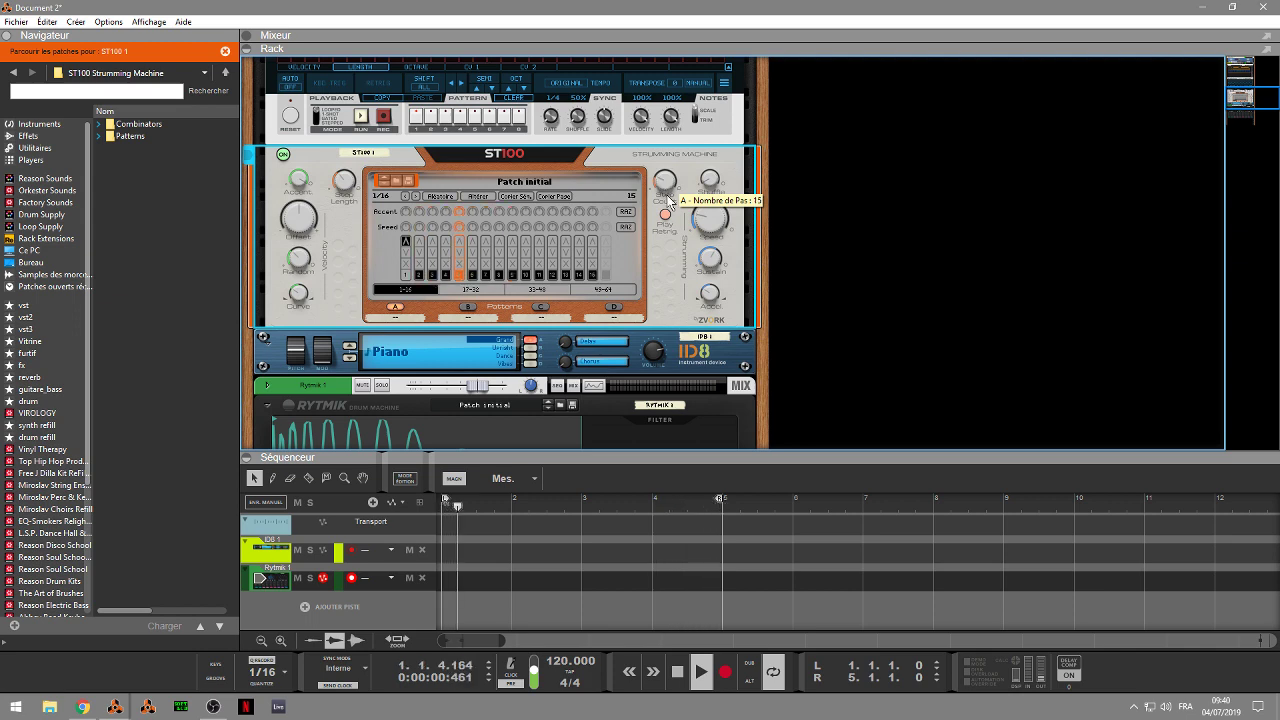
Set the ST100's strum sustain duration to 63 and adjust its acceleration
{"action": "mouse_move", "coordinate": [716, 220]}
{"action": "scroll", "coordinate": [716, 224], "scroll_direction": "down", "scroll_amount": 5}
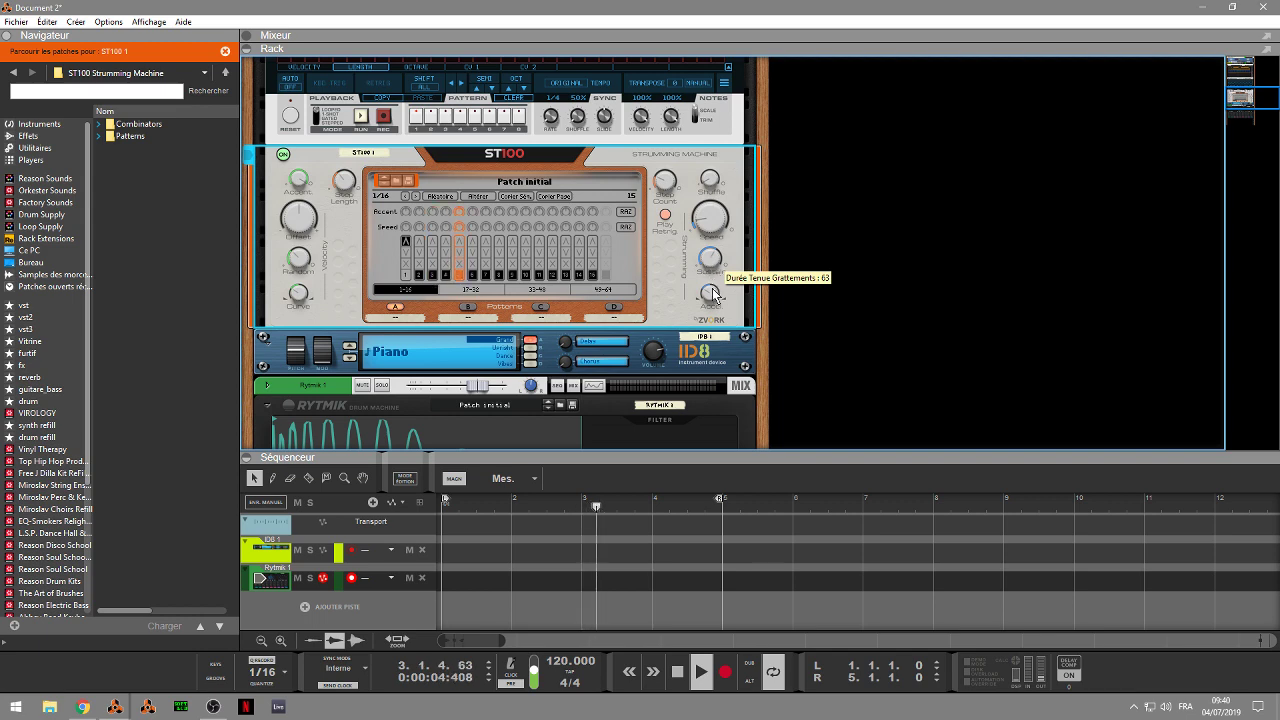
{"action": "mouse_move", "coordinate": [712, 288]}
{"action": "left_click_drag", "start_coordinate": [712, 288], "coordinate": [710, 276]}
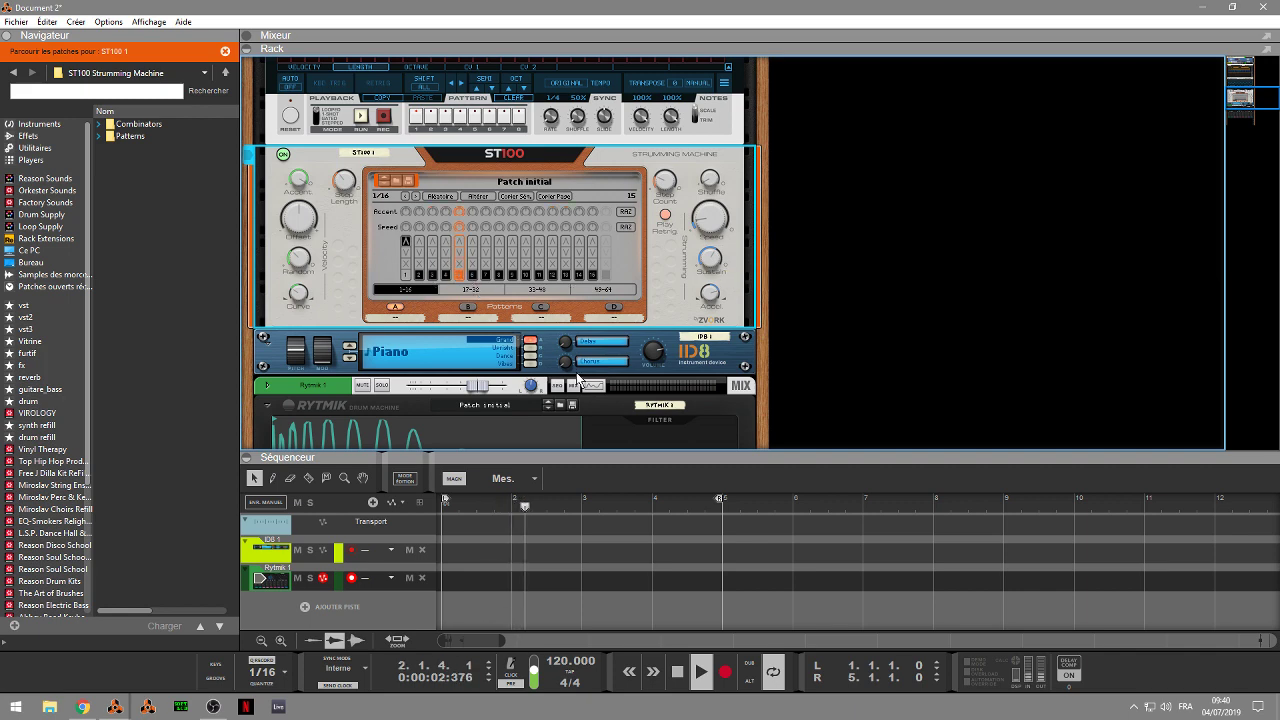
Show the velocity lane of the Sequences player, lower its step velocities slightly, and set the overall Velocity to 95%
{"action": "scroll", "coordinate": [995, 110], "scroll_direction": "up", "scroll_amount": 5}
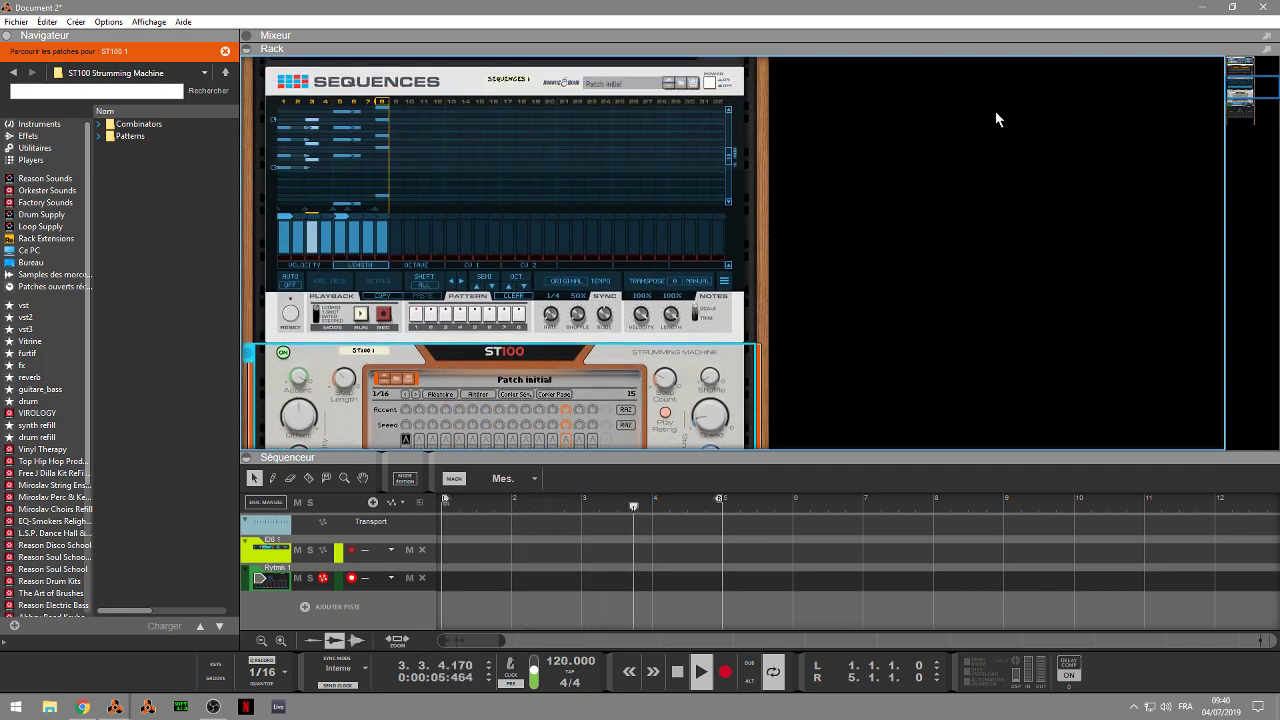
{"action": "left_click", "coordinate": [289, 268]}
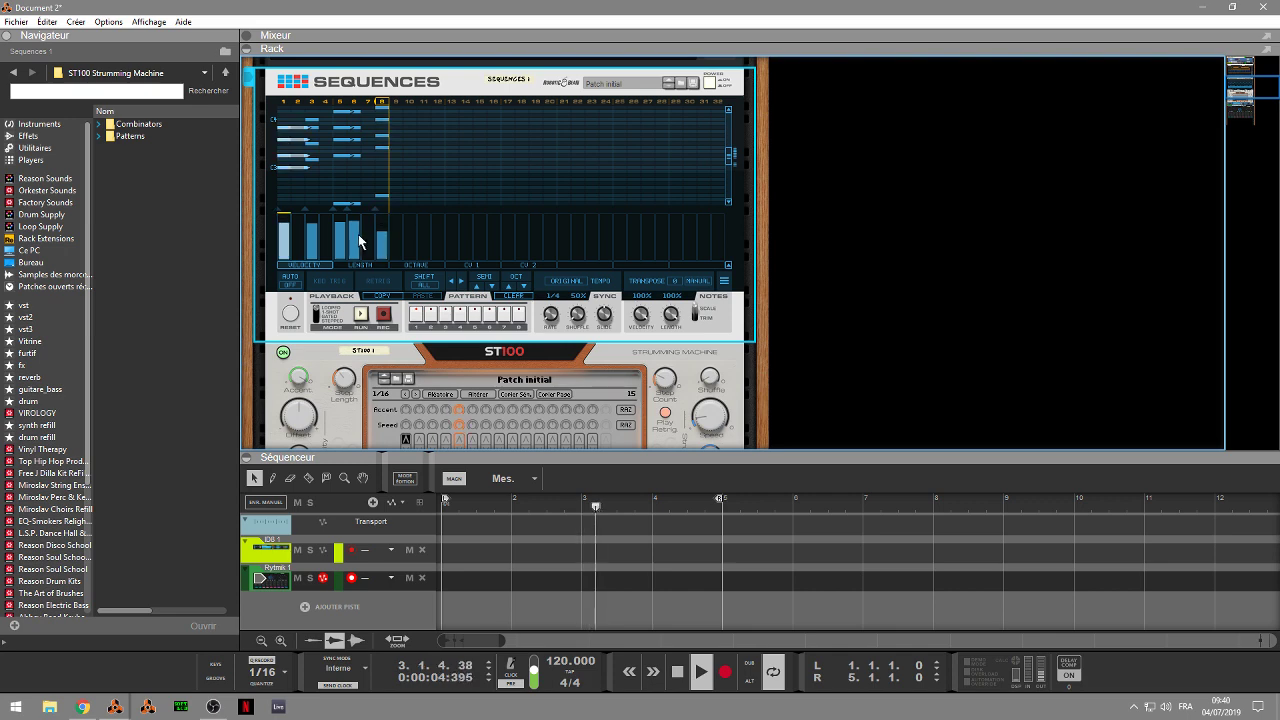
{"action": "left_click", "coordinate": [283, 238]}
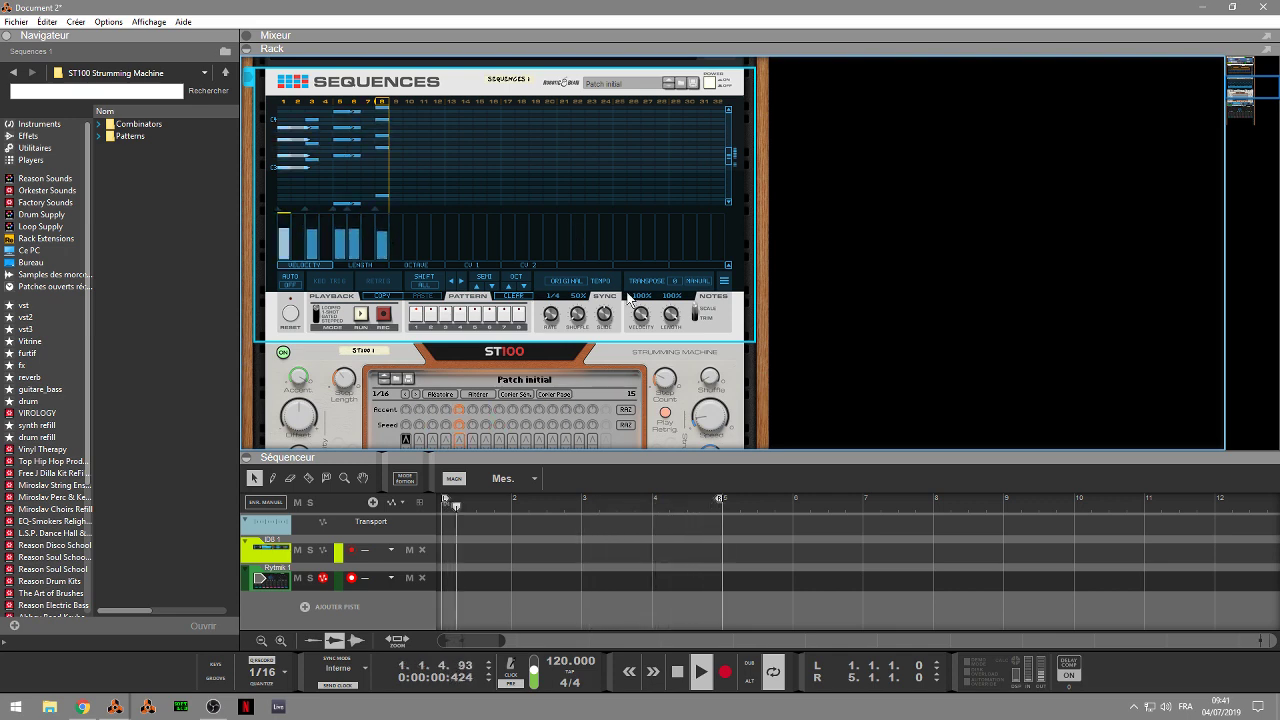
{"action": "left_click_drag", "start_coordinate": [641, 314], "coordinate": [637, 322]}
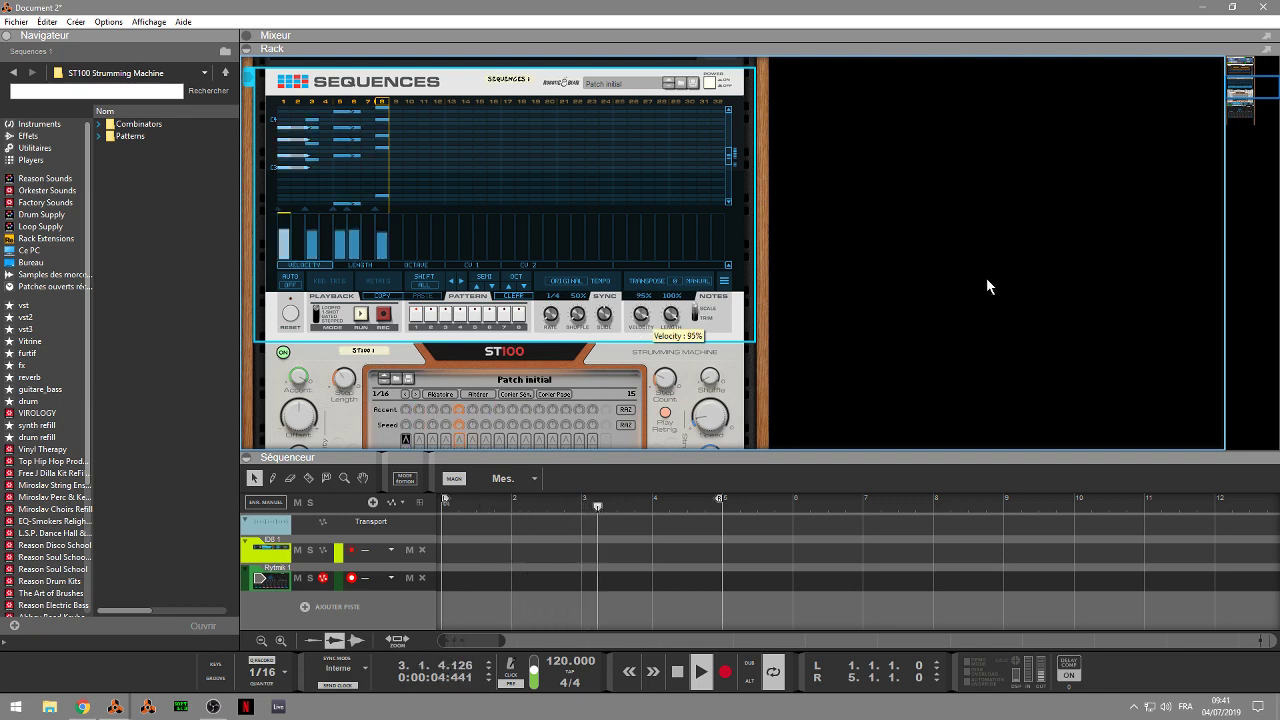
Replace the ChordLine player with Euclidean Rhythms and move it between the ST100 and the ID8 during playback
{"action": "left_click", "coordinate": [1256, 92]}
{"action": "left_click_drag", "start_coordinate": [1256, 92], "coordinate": [1248, 104]}
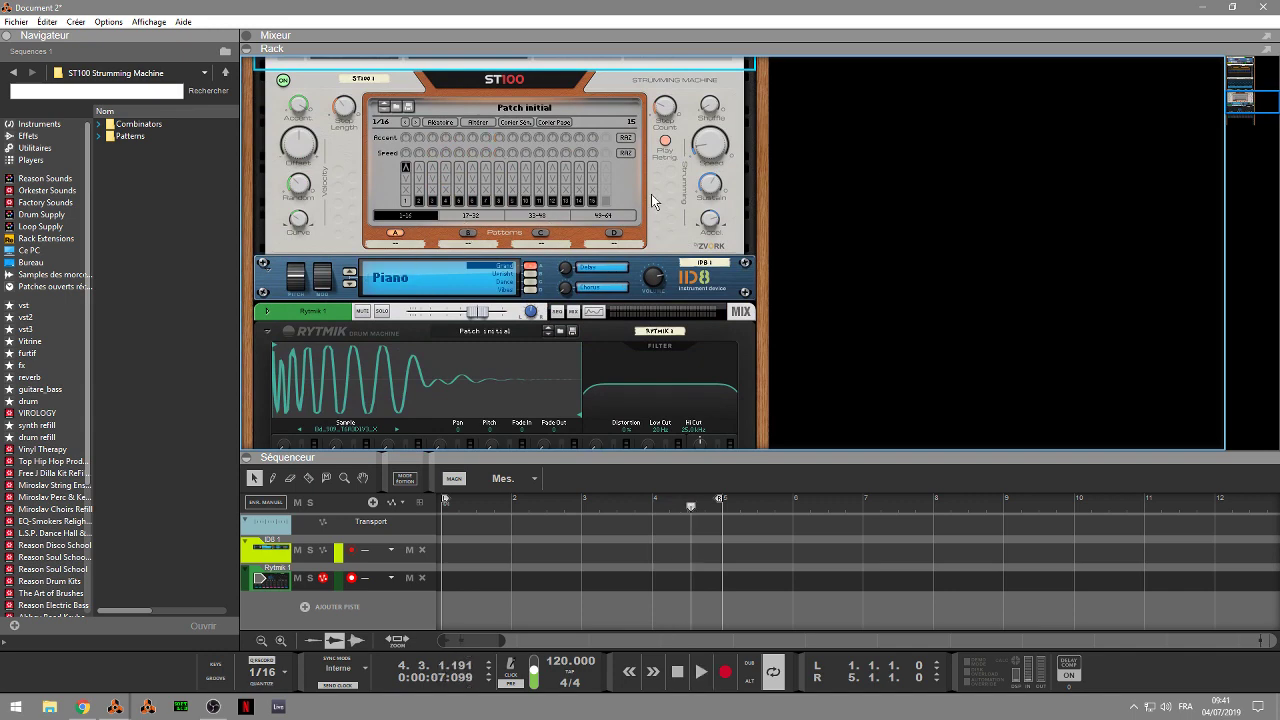
{"action": "left_click", "coordinate": [32, 160]}
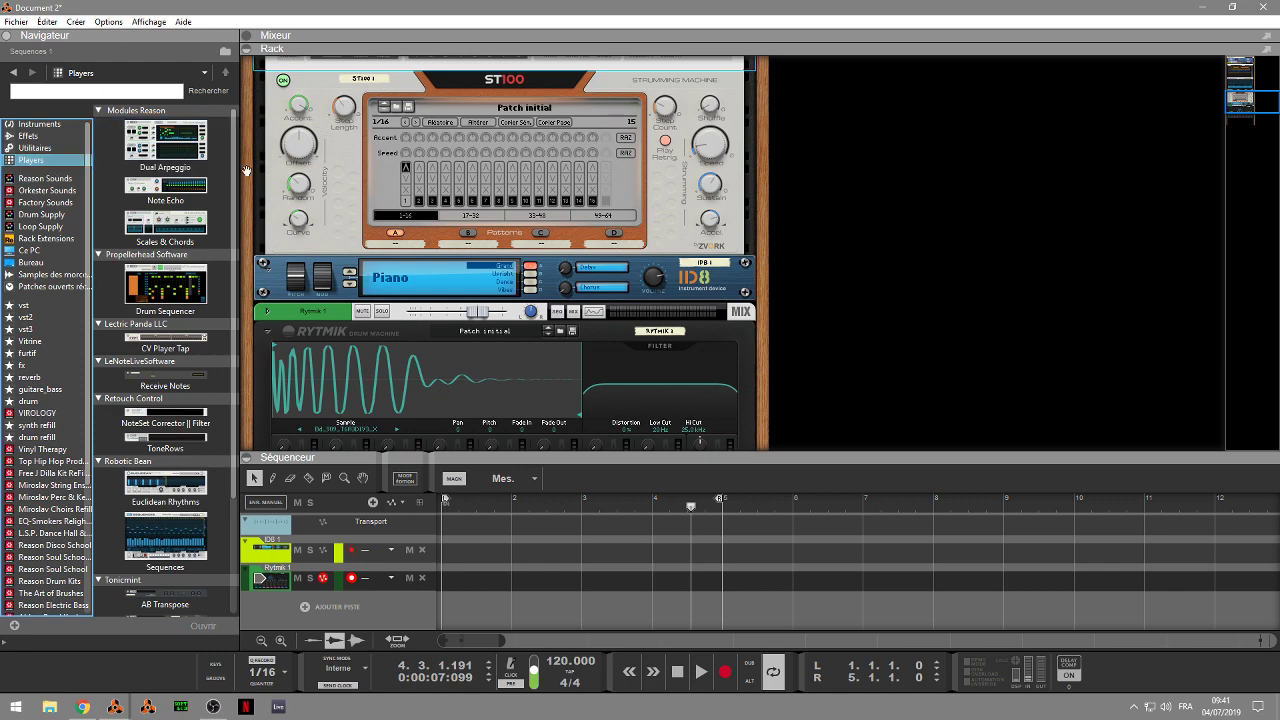
{"action": "left_click_drag", "start_coordinate": [1245, 101], "coordinate": [1237, 72]}
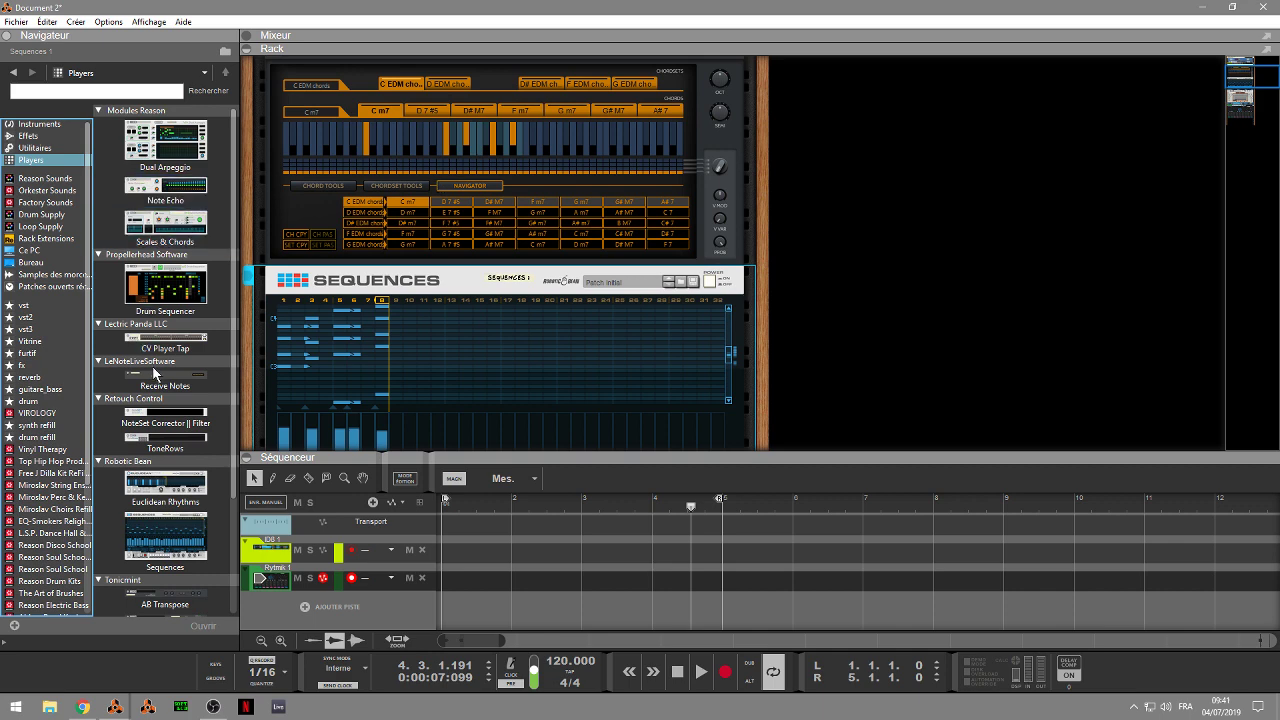
{"action": "left_click_drag", "start_coordinate": [180, 484], "coordinate": [631, 141]}
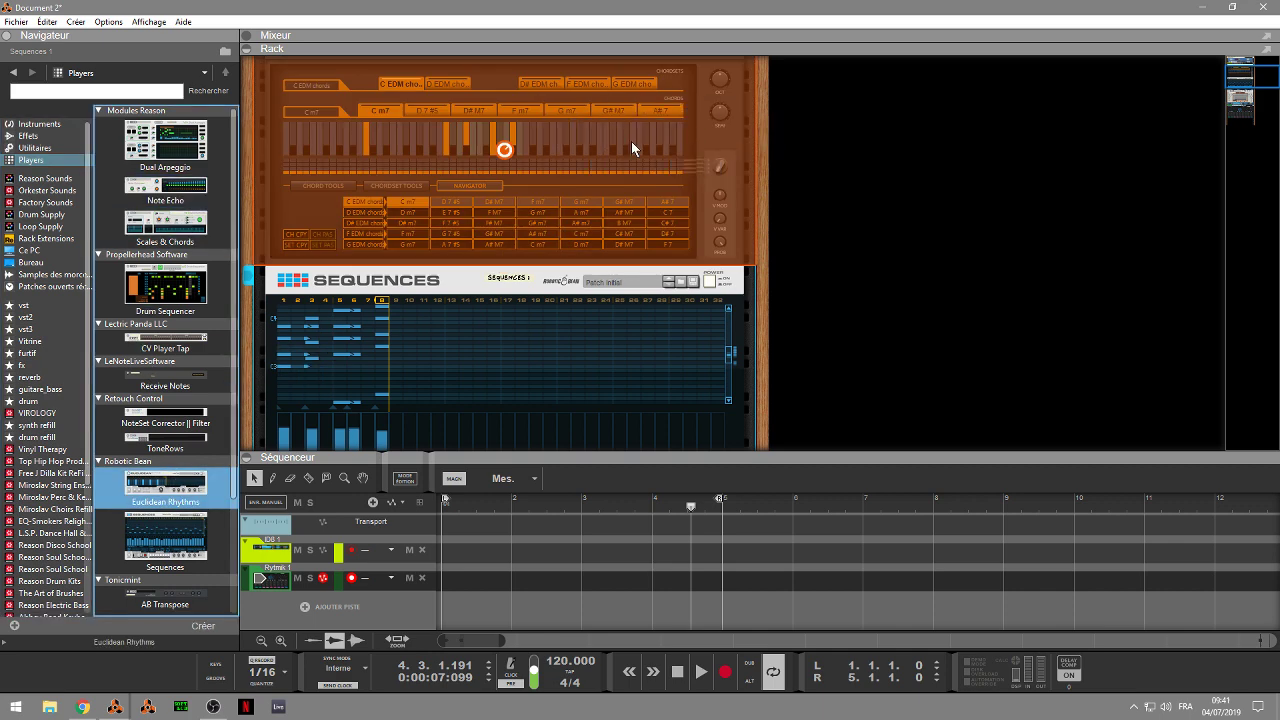
{"action": "key", "text": "space"}
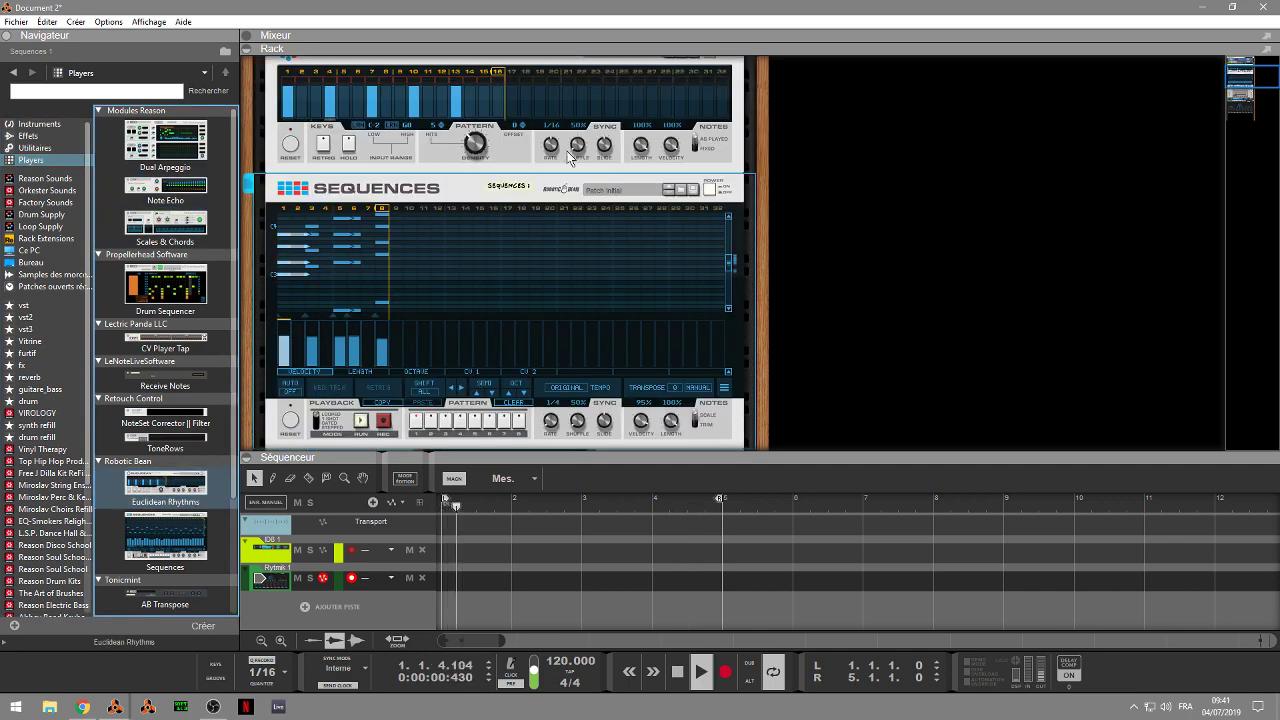
{"action": "left_click_drag", "start_coordinate": [530, 155], "coordinate": [523, 264]}
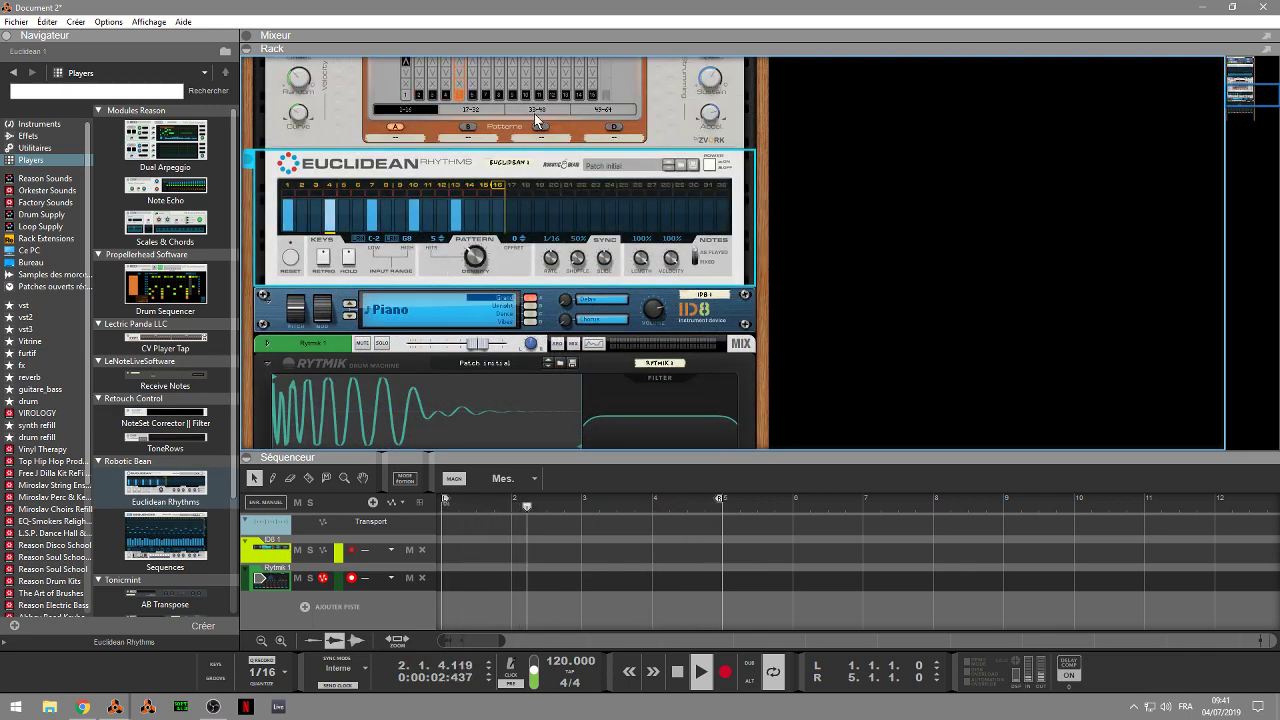
Delete the ST100 Strumming Machine from the ID8's player chain
{"action": "left_click", "coordinate": [679, 120]}
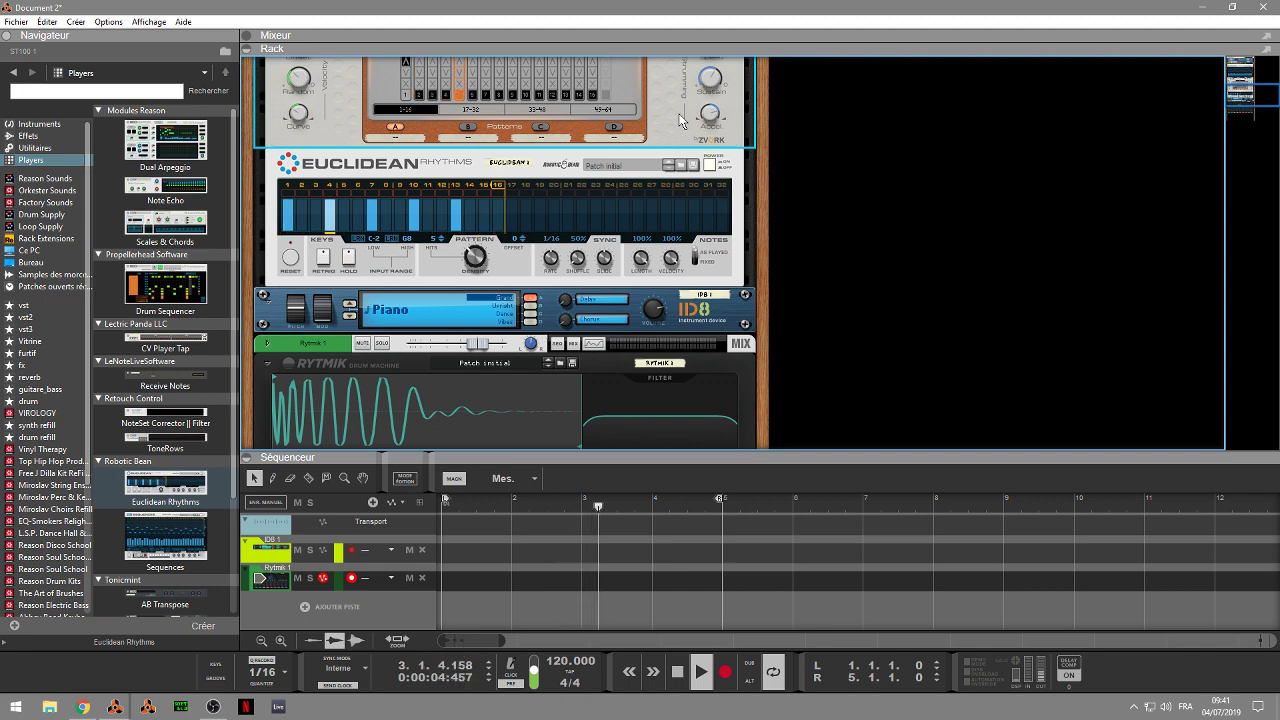
{"action": "key", "text": "Delete"}
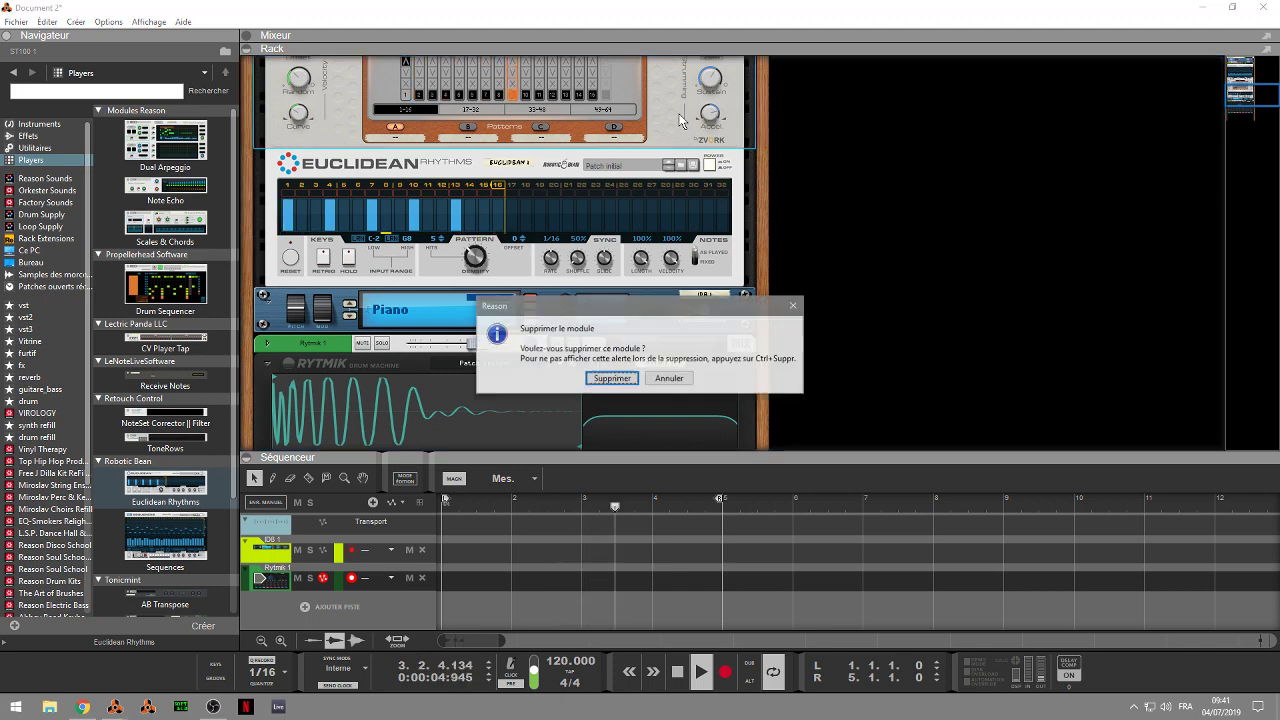
{"action": "left_click", "coordinate": [605, 380]}
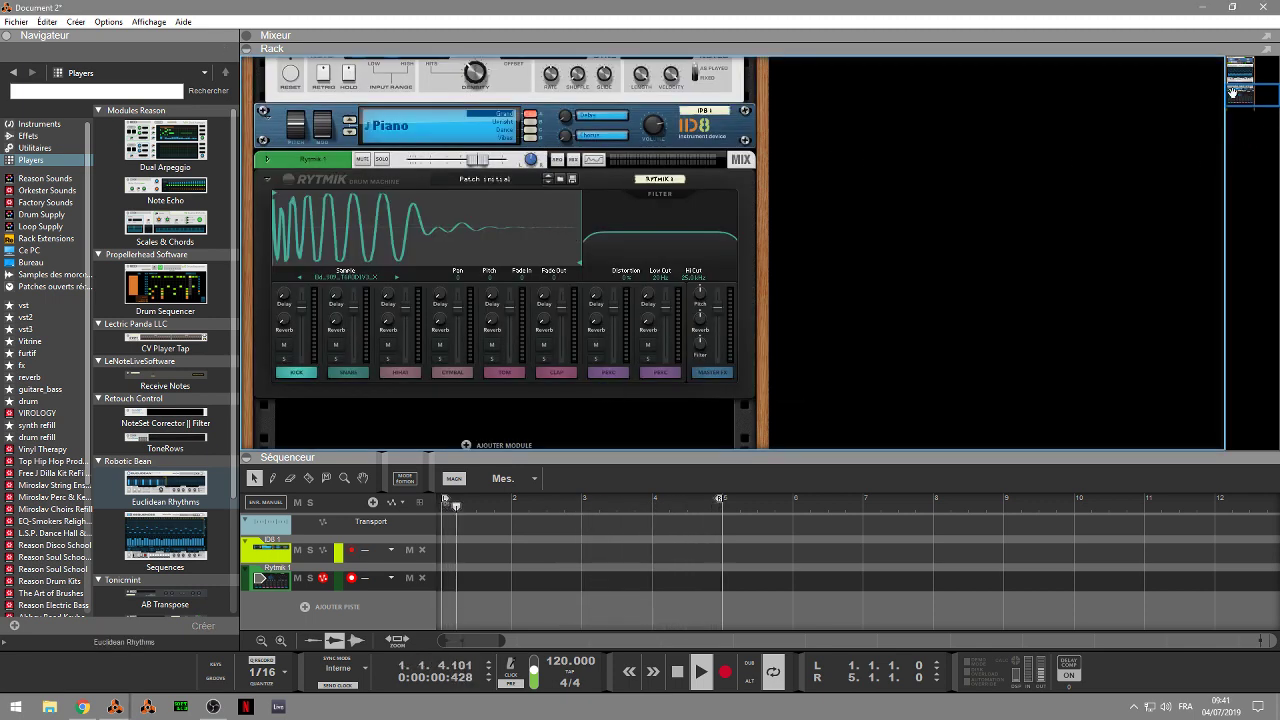
Raise the Euclidean Rhythms pattern density until it has 10 hits over the 16 steps
{"action": "left_click_drag", "start_coordinate": [1232, 92], "coordinate": [1224, 80]}
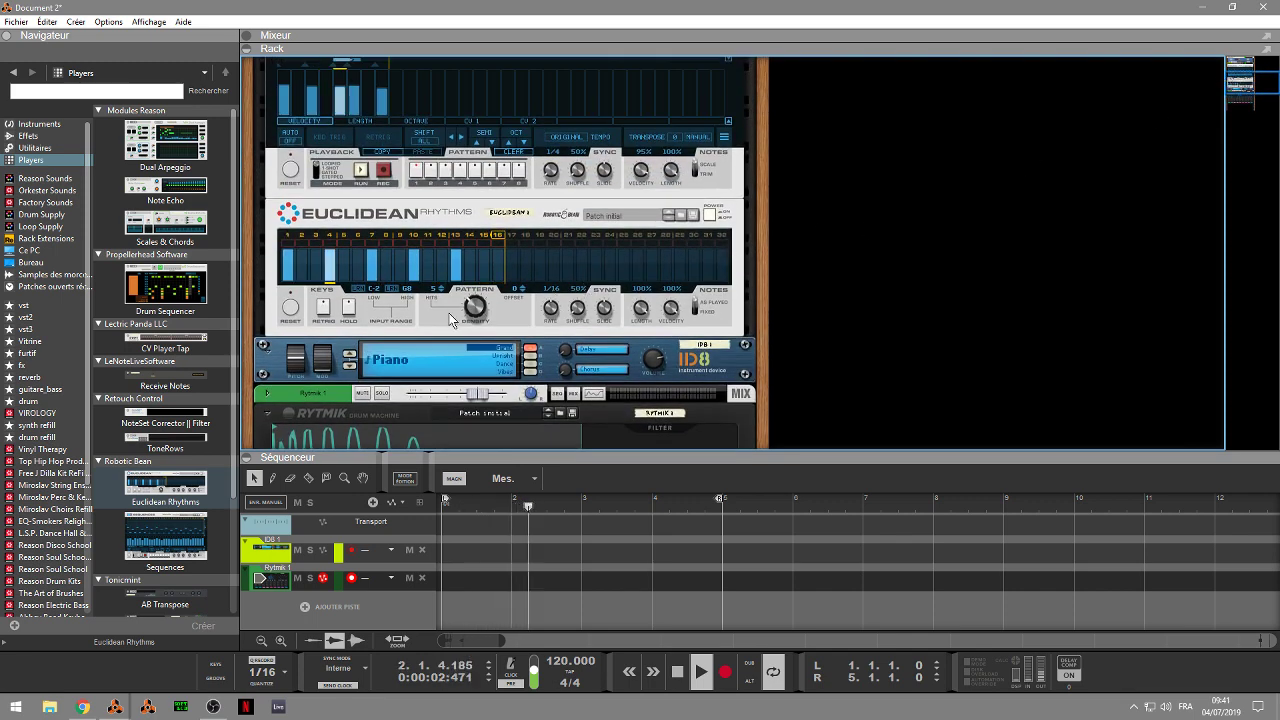
{"action": "mouse_move", "coordinate": [475, 308]}
{"action": "left_mouse_down"}
{"action": "mouse_move", "coordinate": [478, 298]}
{"action": "mouse_move", "coordinate": [471, 308]}
{"action": "left_mouse_up"}
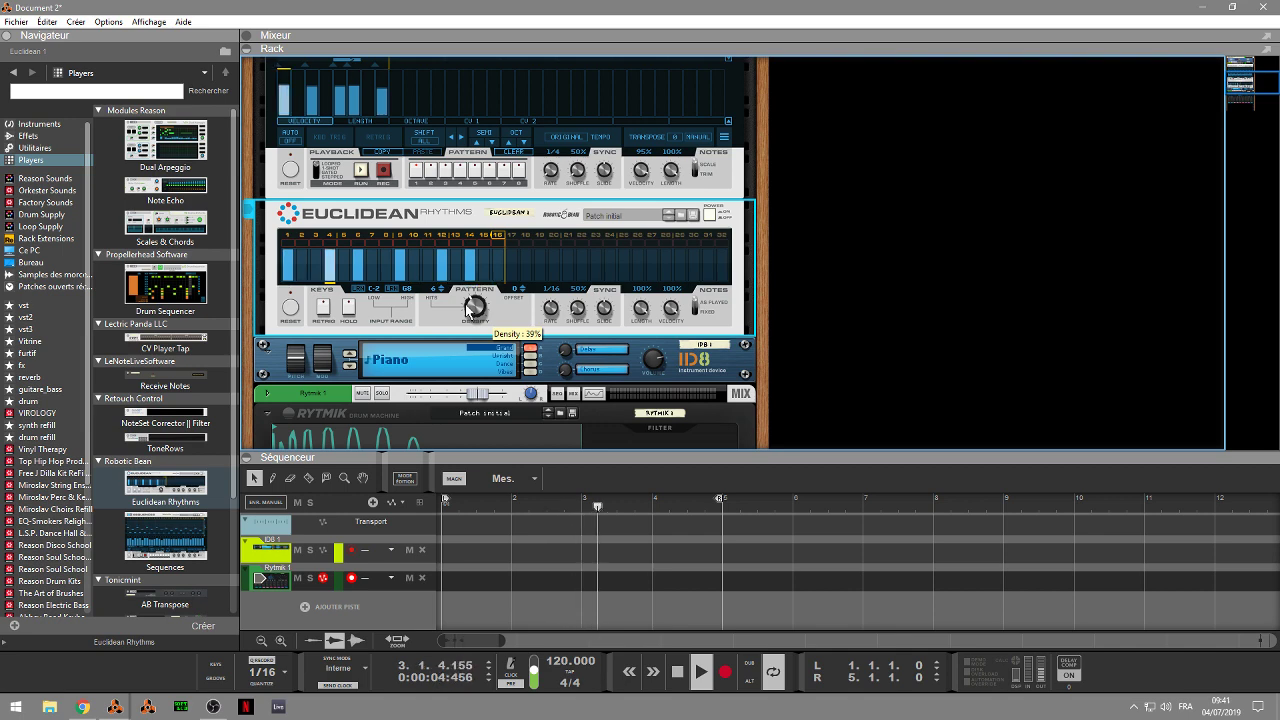
{"action": "scroll", "coordinate": [467, 308], "scroll_direction": "up", "scroll_amount": 3}
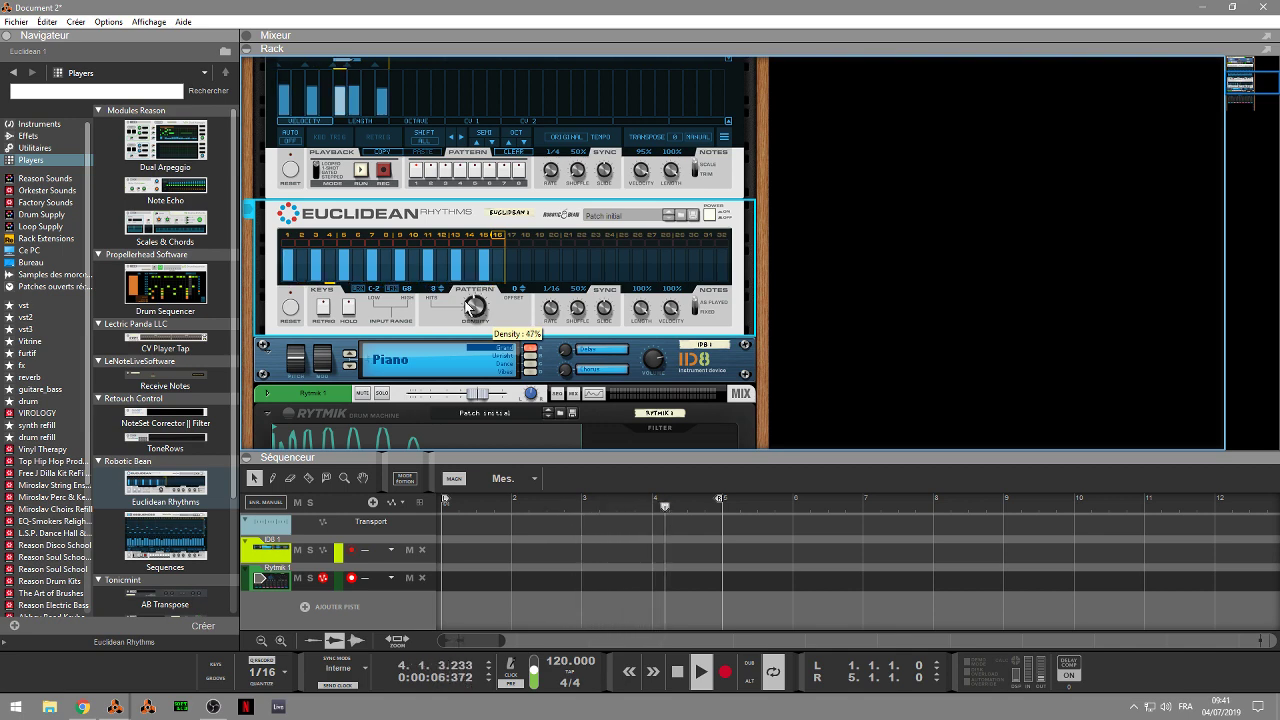
{"action": "scroll", "coordinate": [470, 306], "scroll_direction": "up", "scroll_amount": 1}
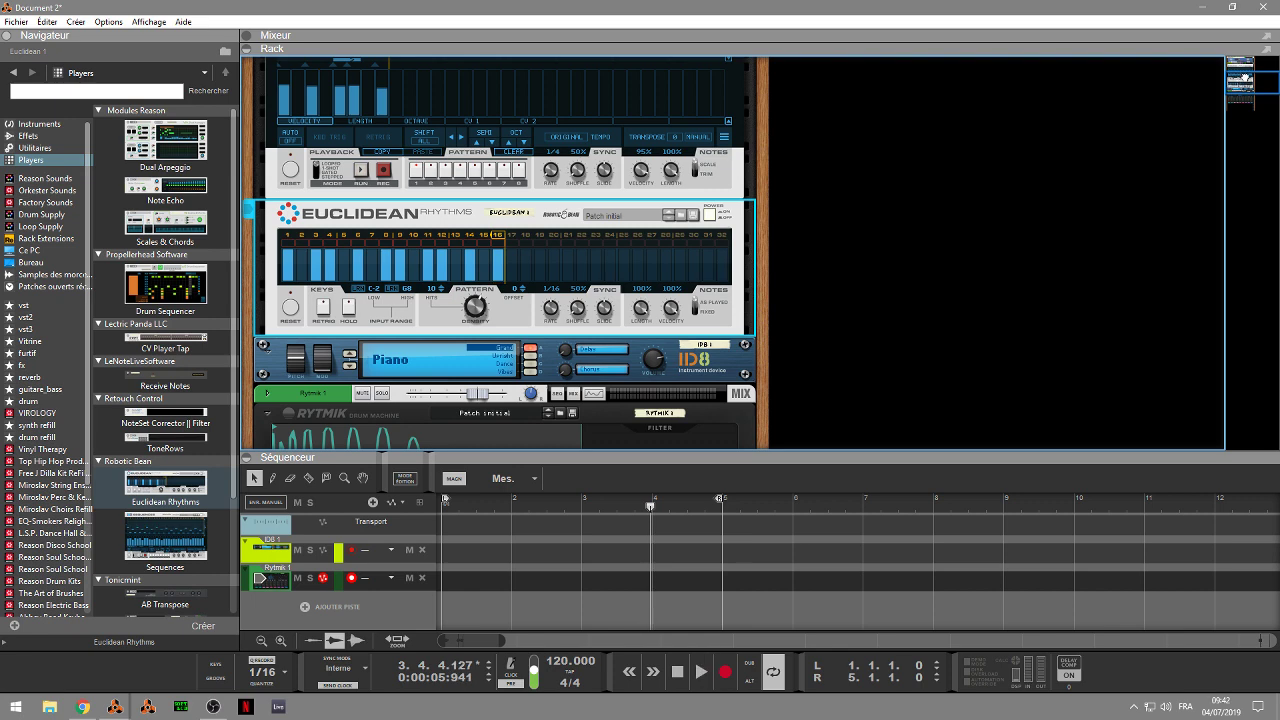
Close Document 2 without saving its changes
{"action": "left_click_drag", "start_coordinate": [1244, 76], "coordinate": [1243, 68]}
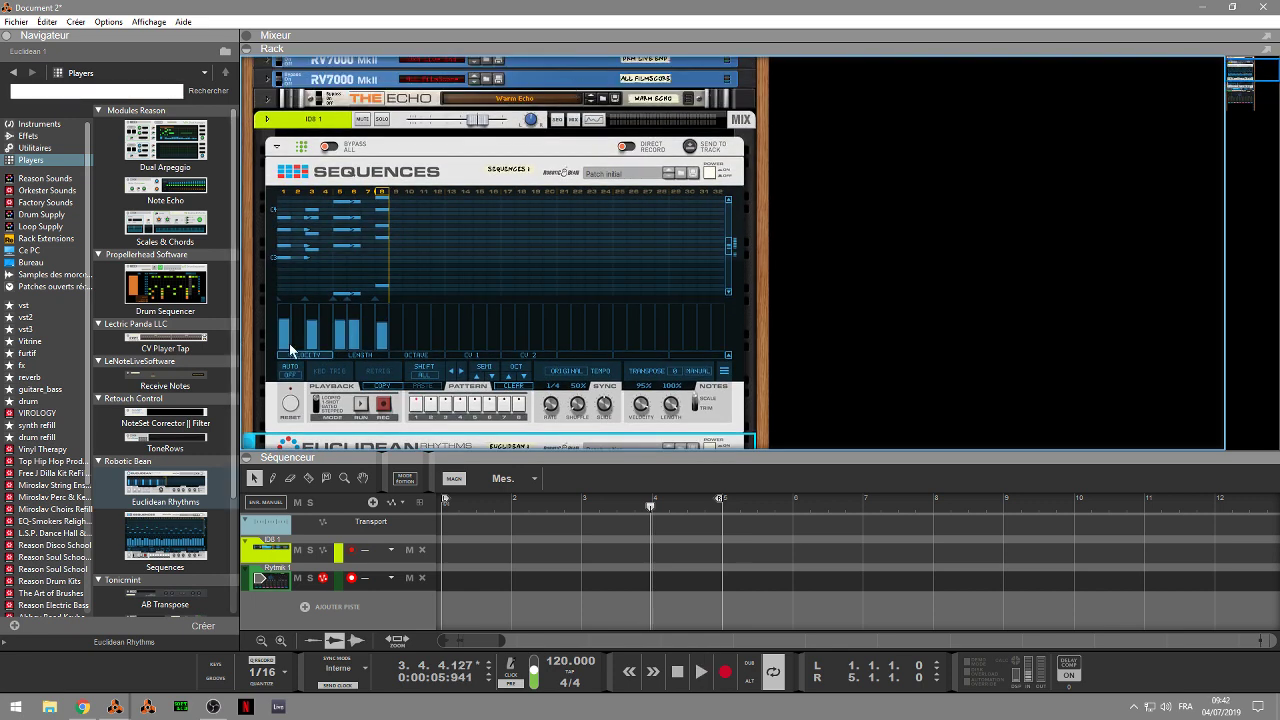
{"action": "left_click", "coordinate": [116, 708]}
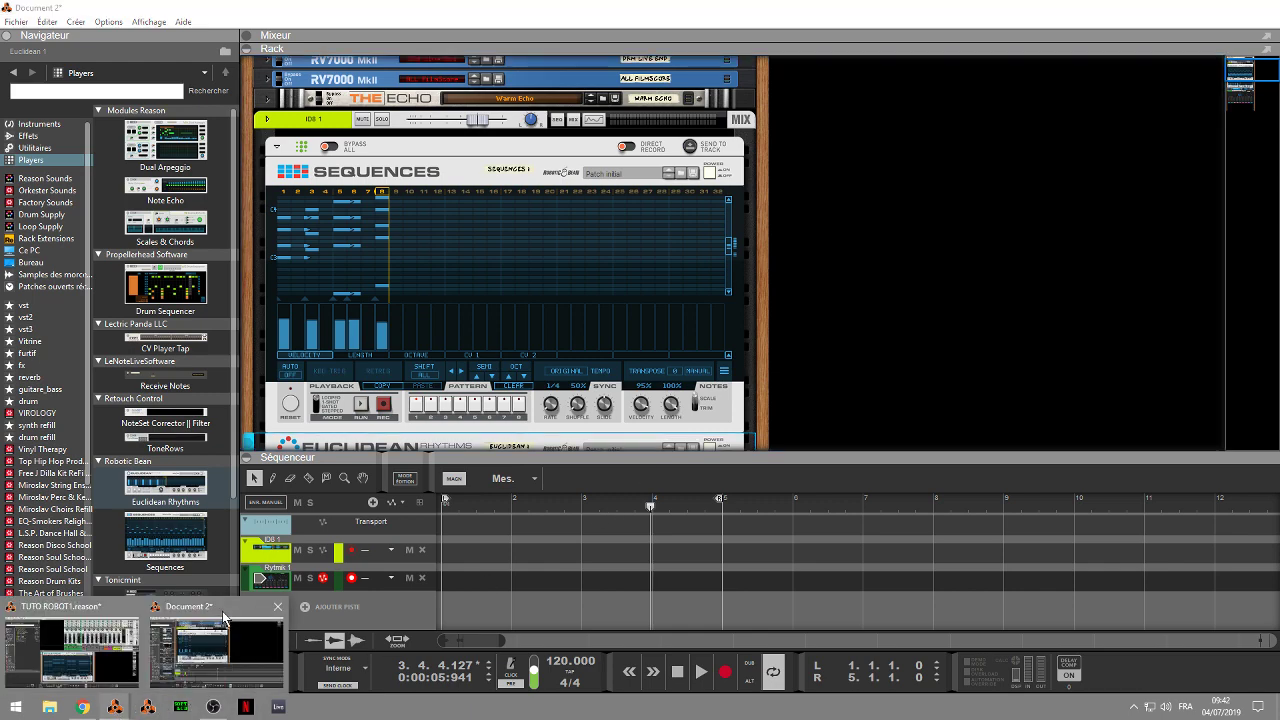
{"action": "left_click", "coordinate": [108, 620]}
{"action": "left_click", "coordinate": [206, 612]}
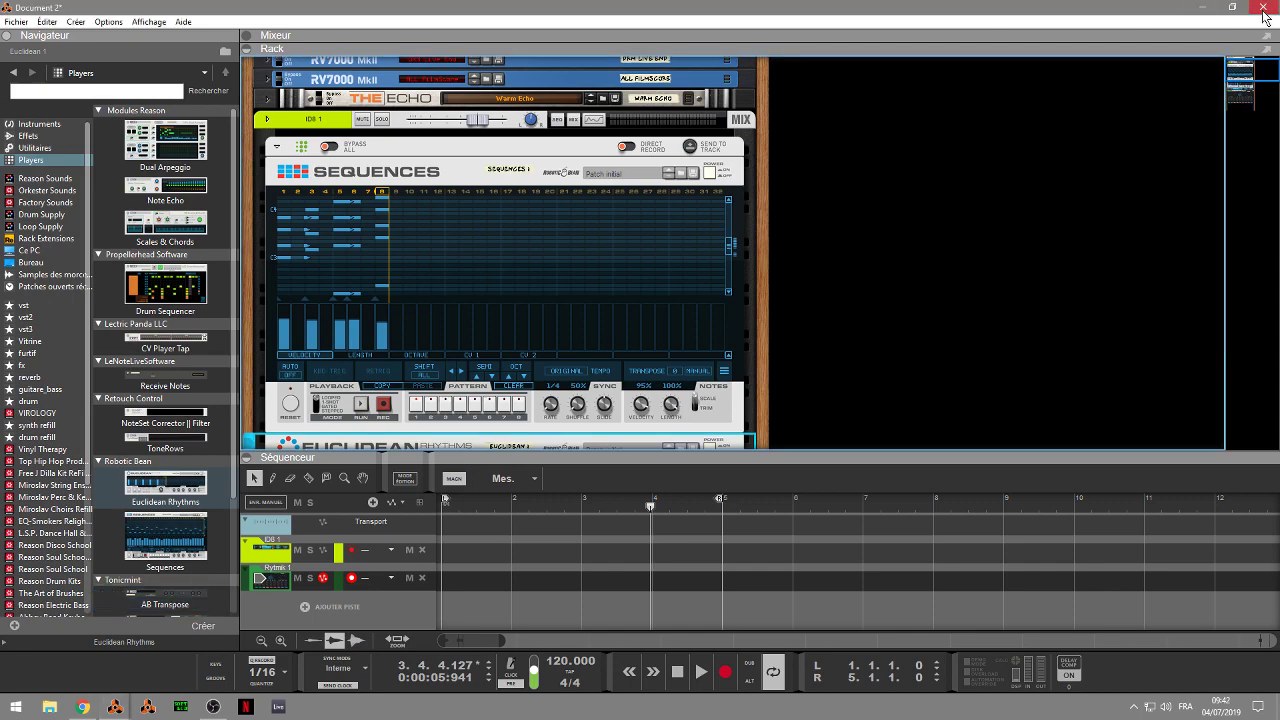
{"action": "left_click", "coordinate": [1263, 8]}
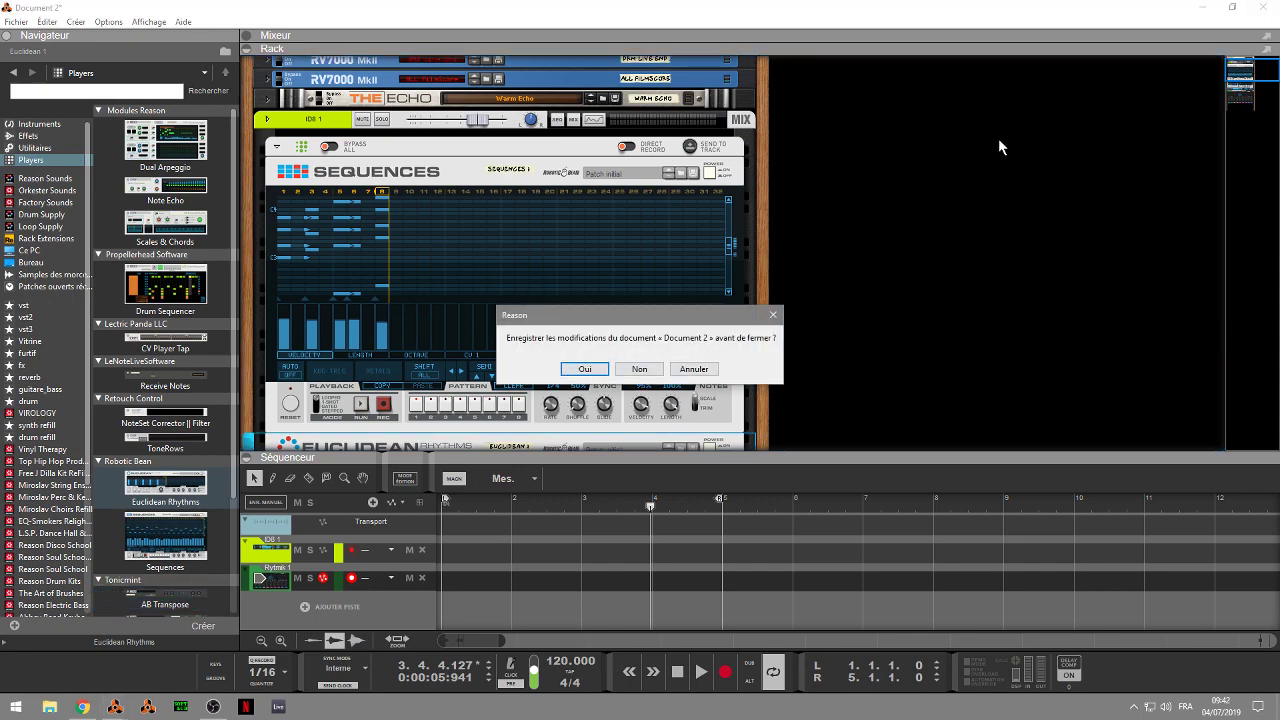
{"action": "left_click", "coordinate": [641, 369]}
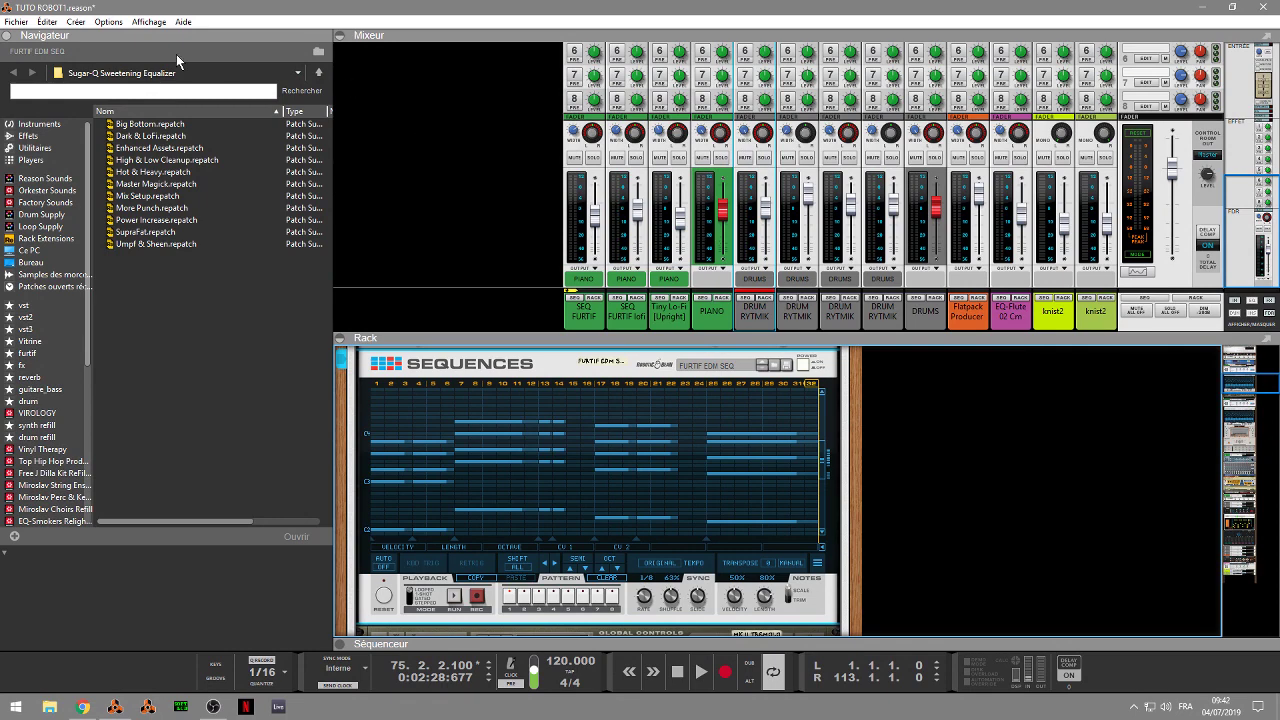
Hide the browser and mixer in TUTO ROBOT1.reason and show the SEQ FURTIF Sequences device in the enlarged rack
{"action": "left_click", "coordinate": [6, 36]}
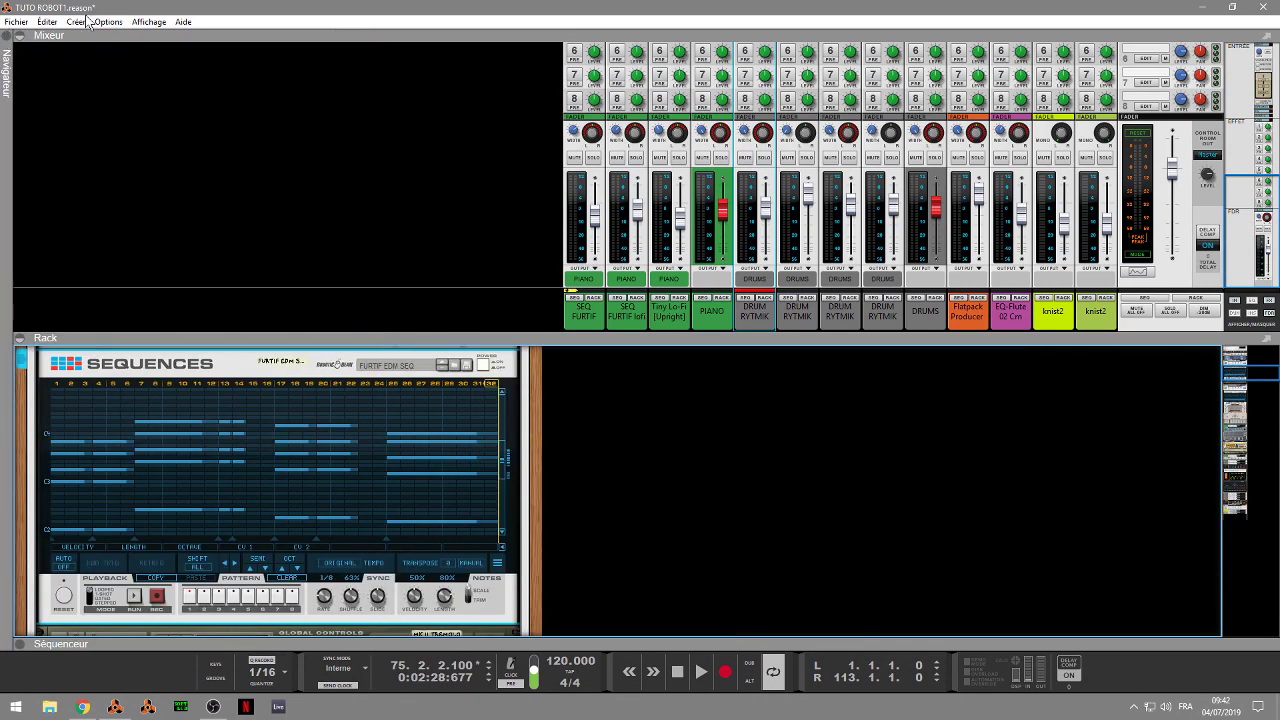
{"action": "left_click", "coordinate": [20, 36]}
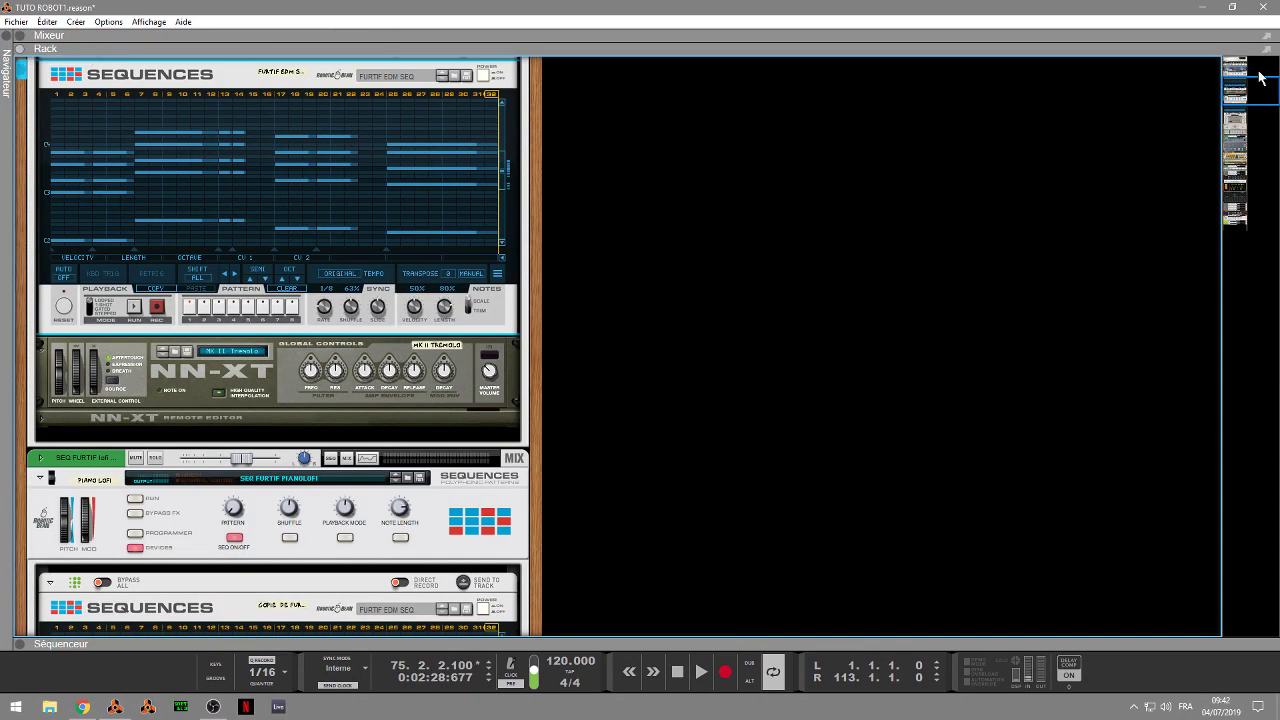
{"action": "mouse_move", "coordinate": [1249, 89]}
{"action": "left_mouse_down"}
{"action": "mouse_move", "coordinate": [1243, 60]}
{"action": "mouse_move", "coordinate": [1240, 78]}
{"action": "left_mouse_up"}
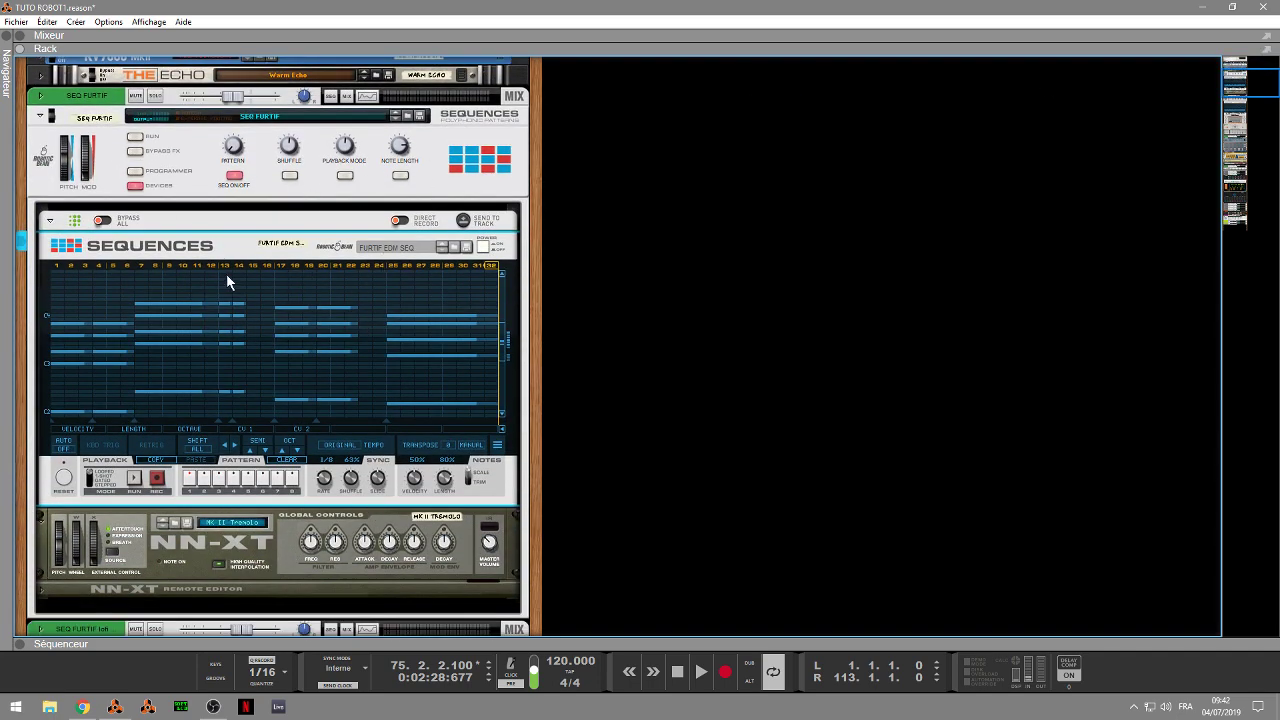
Solo the SEQ FURTIF channel and play the song from the beginning
{"action": "left_click", "coordinate": [155, 96]}
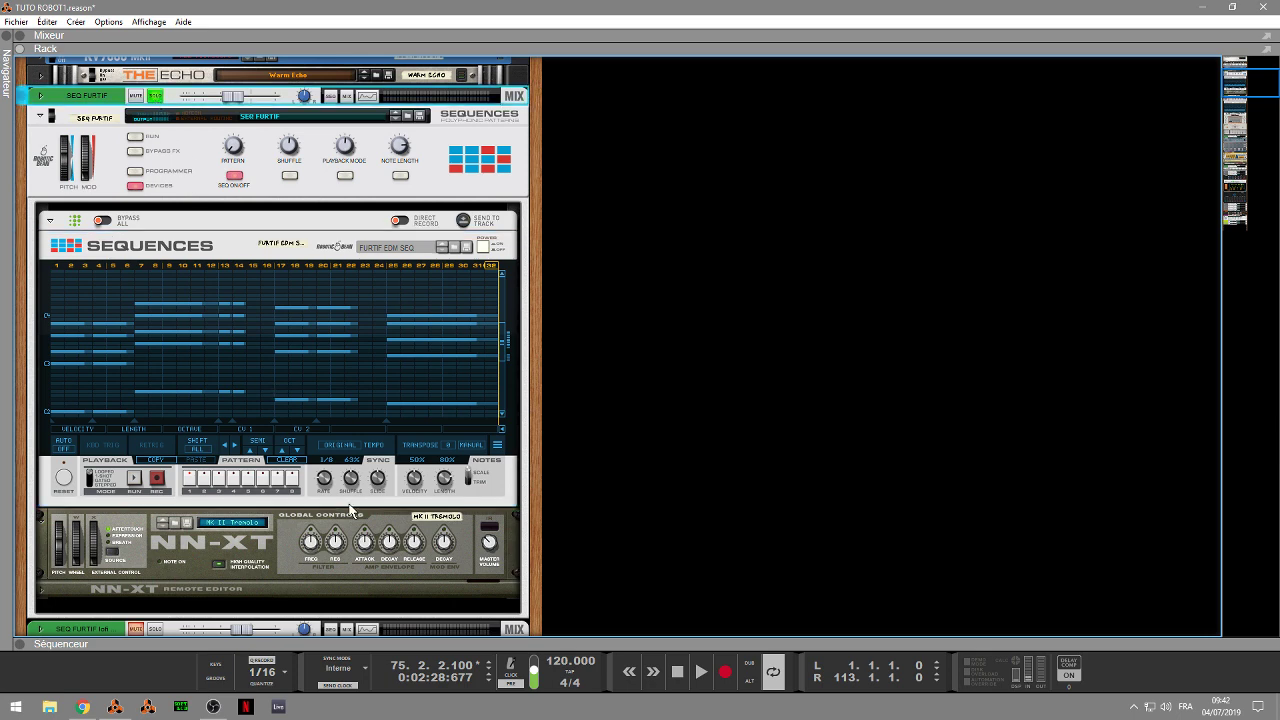
{"action": "key", "text": "space"}
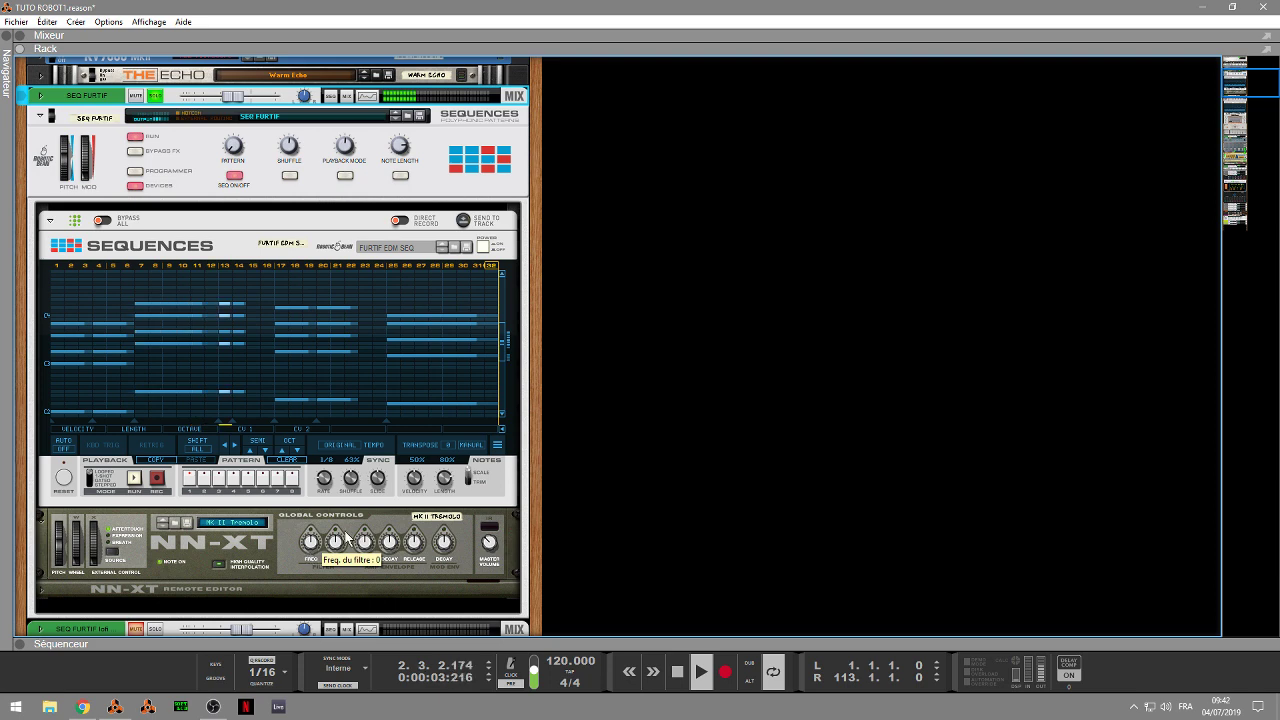
{"action": "left_click", "coordinate": [20, 647]}
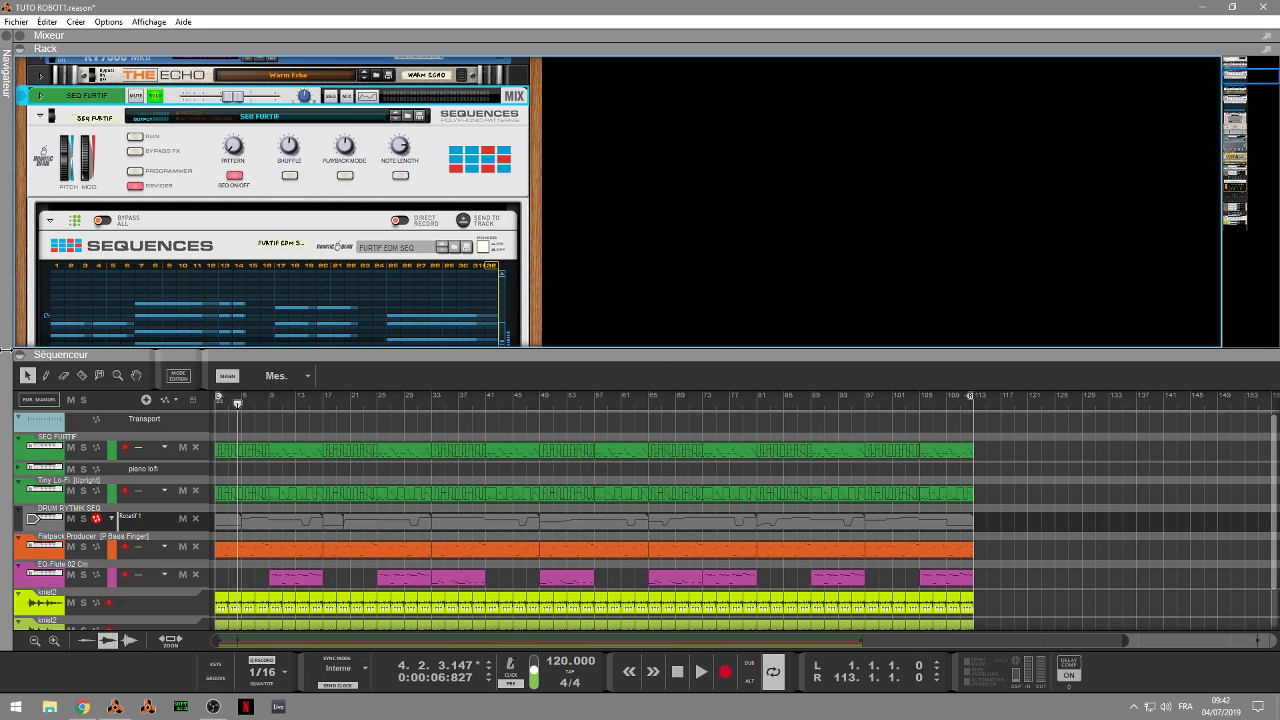
{"action": "left_click", "coordinate": [19, 356]}
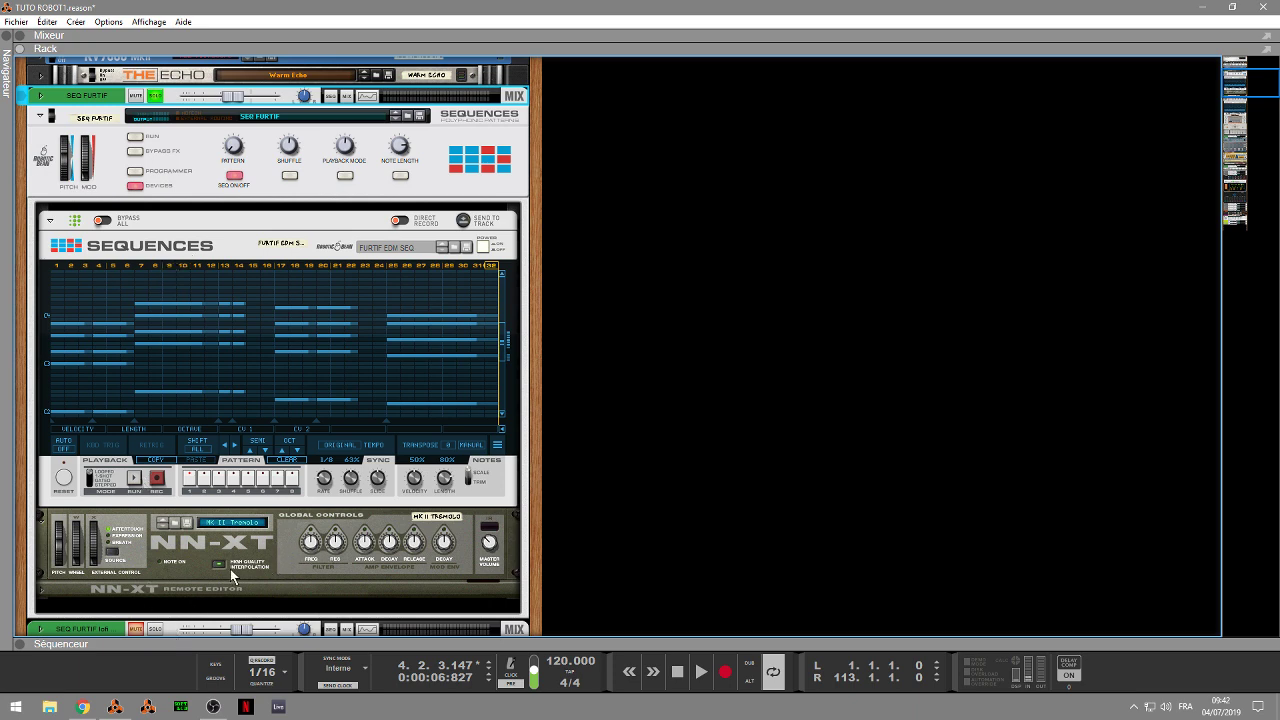
{"action": "key", "text": "space"}
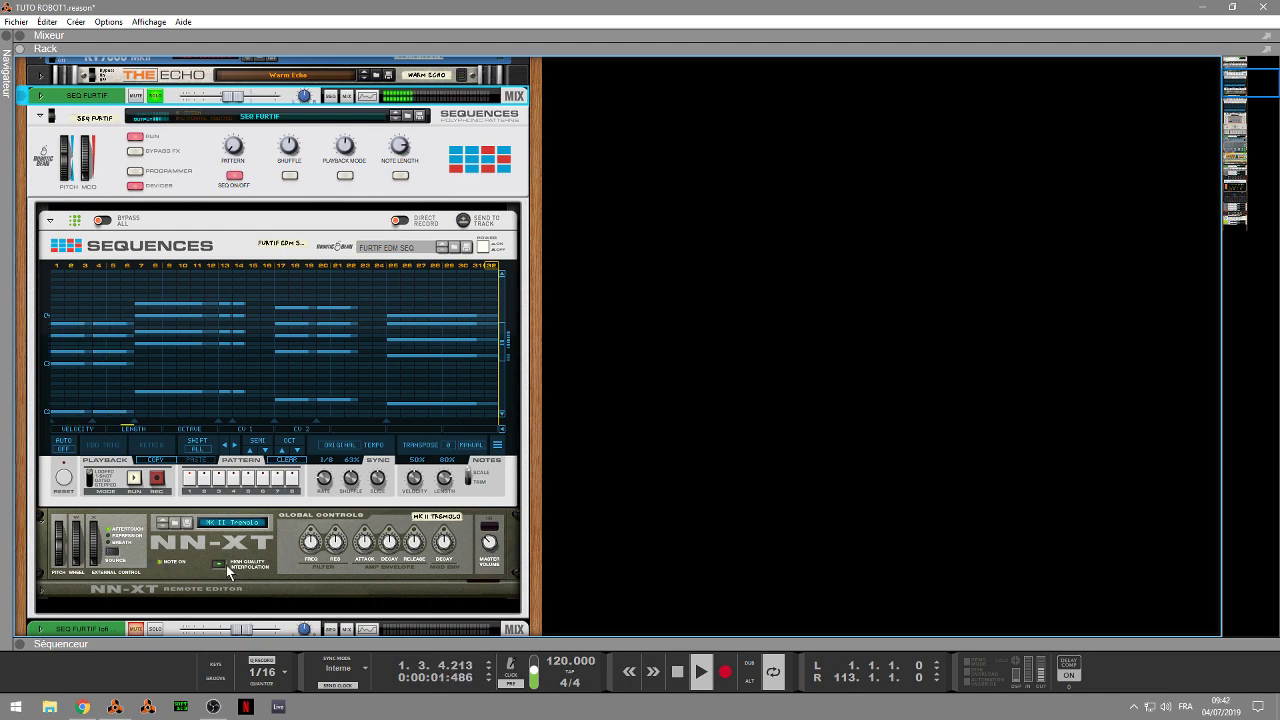
Solo the SEQ FURTIF lofi channel and turn off the solo on SEQ FURTIF during playback
{"action": "left_click_drag", "start_coordinate": [1237, 84], "coordinate": [1240, 103]}
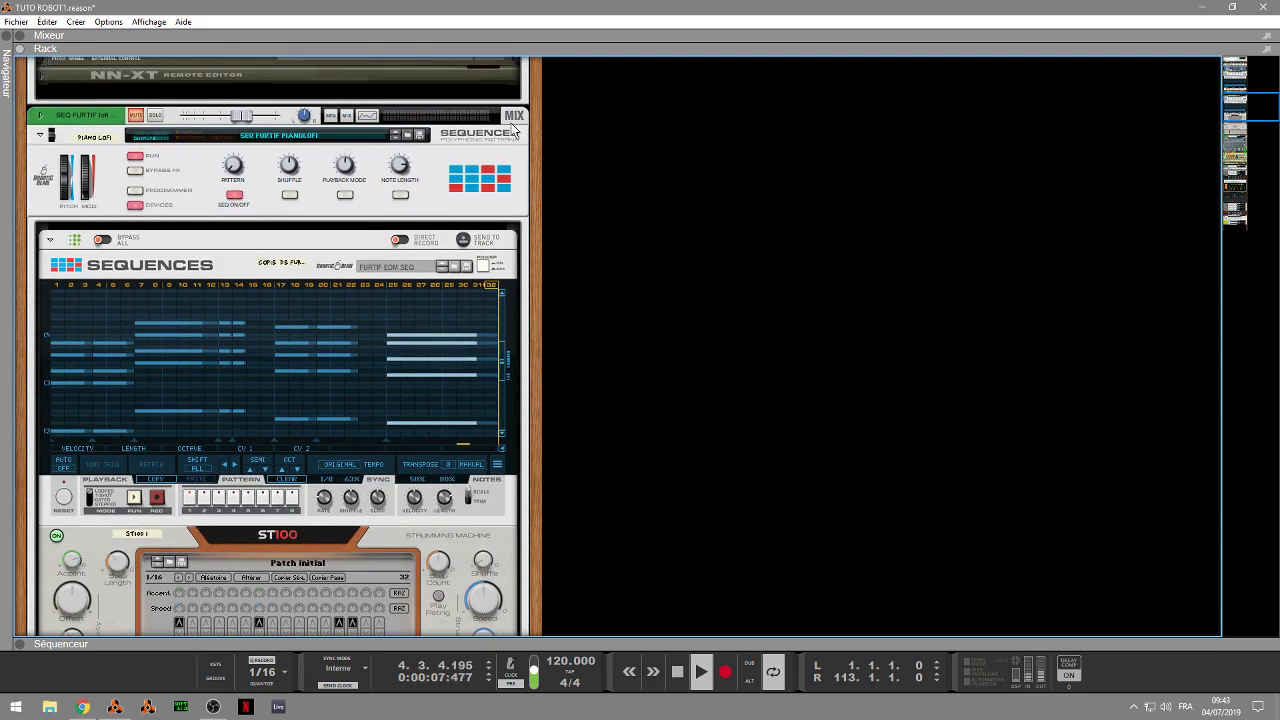
{"action": "left_click", "coordinate": [155, 115]}
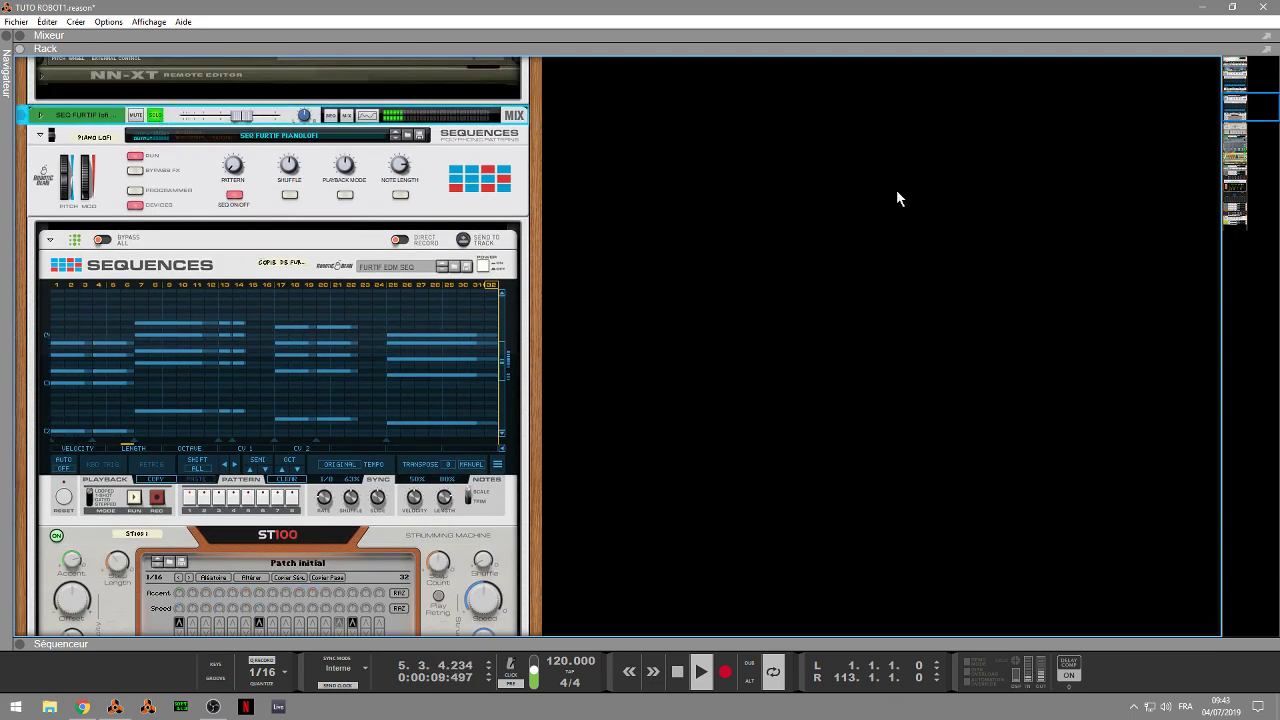
{"action": "scroll", "coordinate": [1236, 102], "scroll_direction": "up", "scroll_amount": 5}
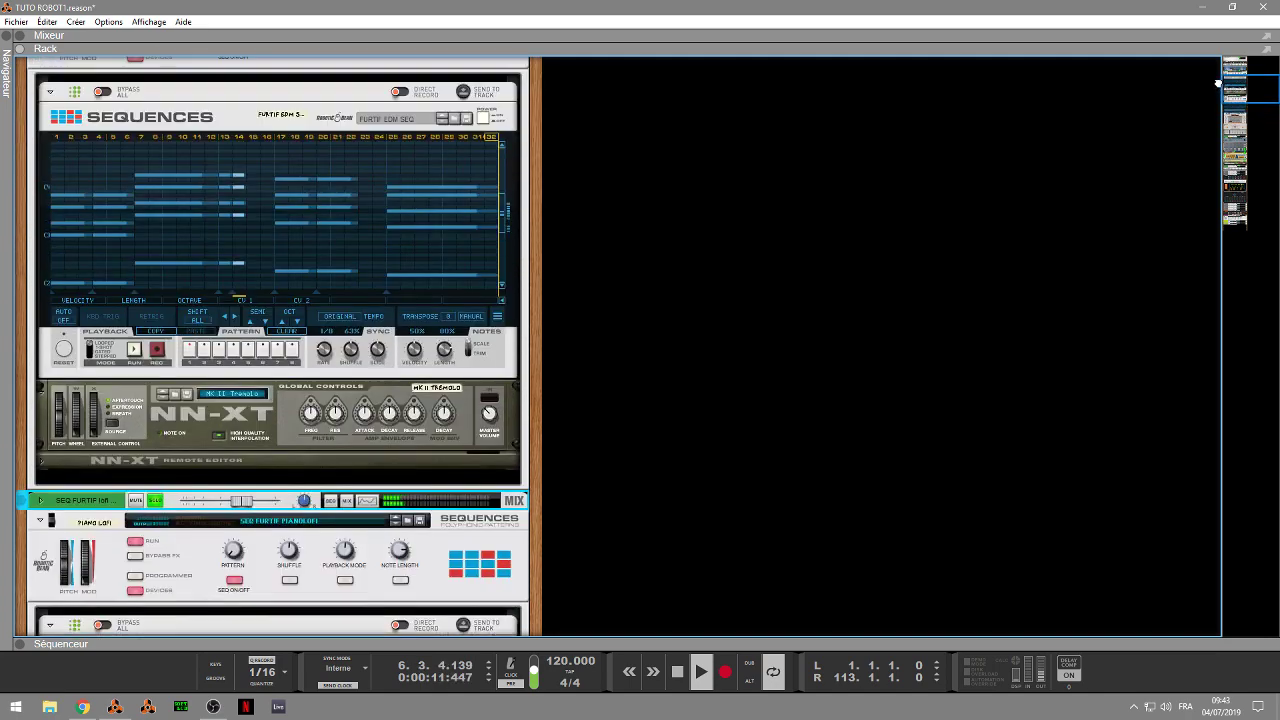
{"action": "left_click", "coordinate": [157, 96]}
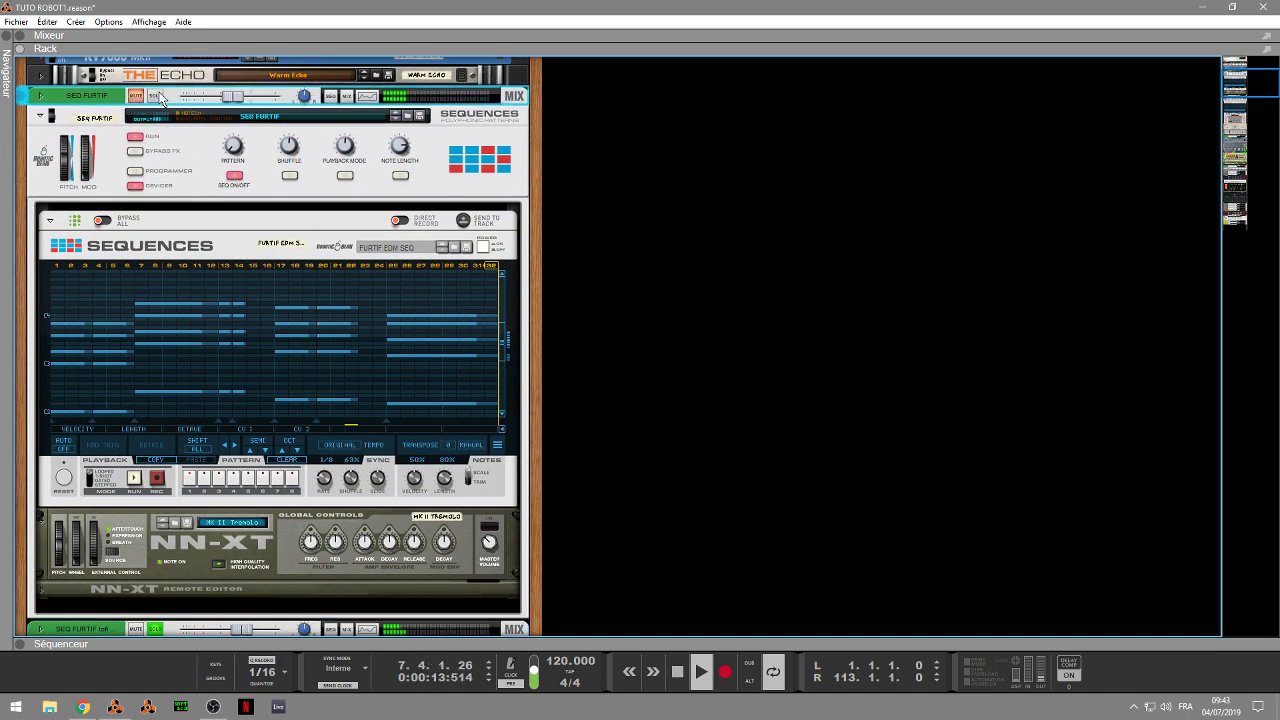
Add the SEQ FURTIF and Tiny Lo-Fi [Upright] channels to the soloed piano parts
{"action": "left_click_drag", "start_coordinate": [1241, 88], "coordinate": [1237, 125]}
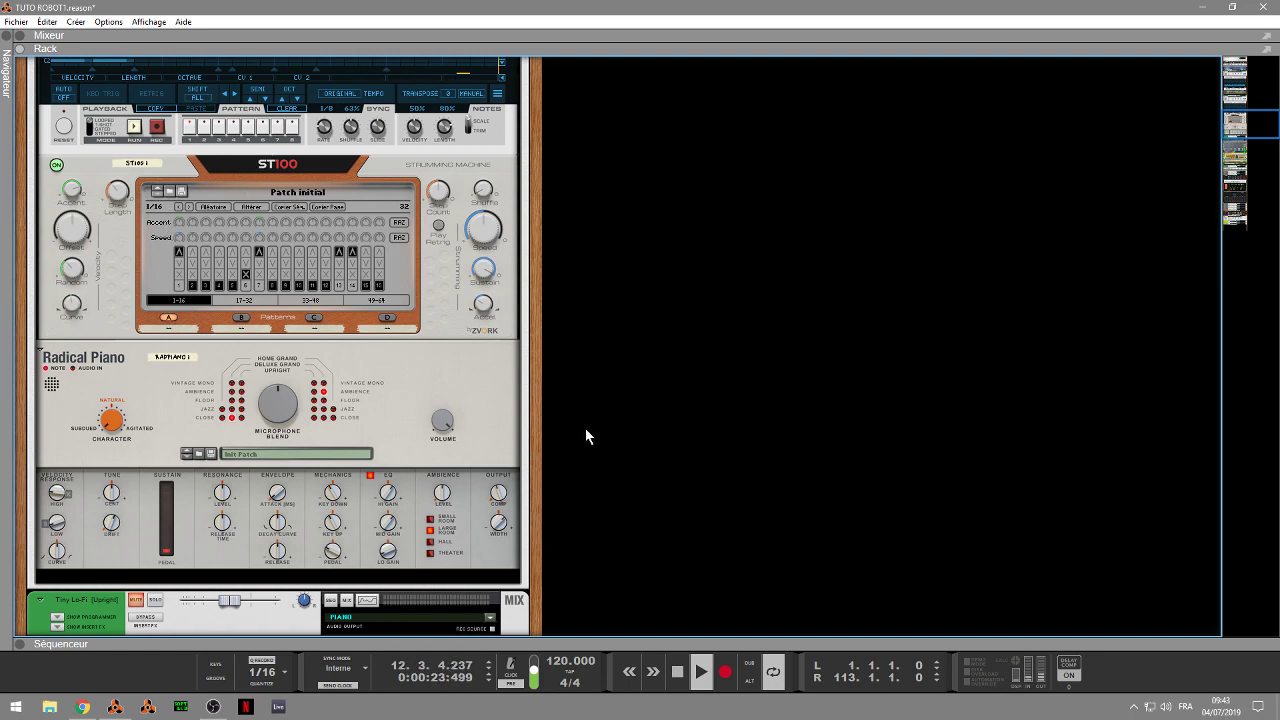
{"action": "left_click_drag", "start_coordinate": [1238, 122], "coordinate": [1222, 79]}
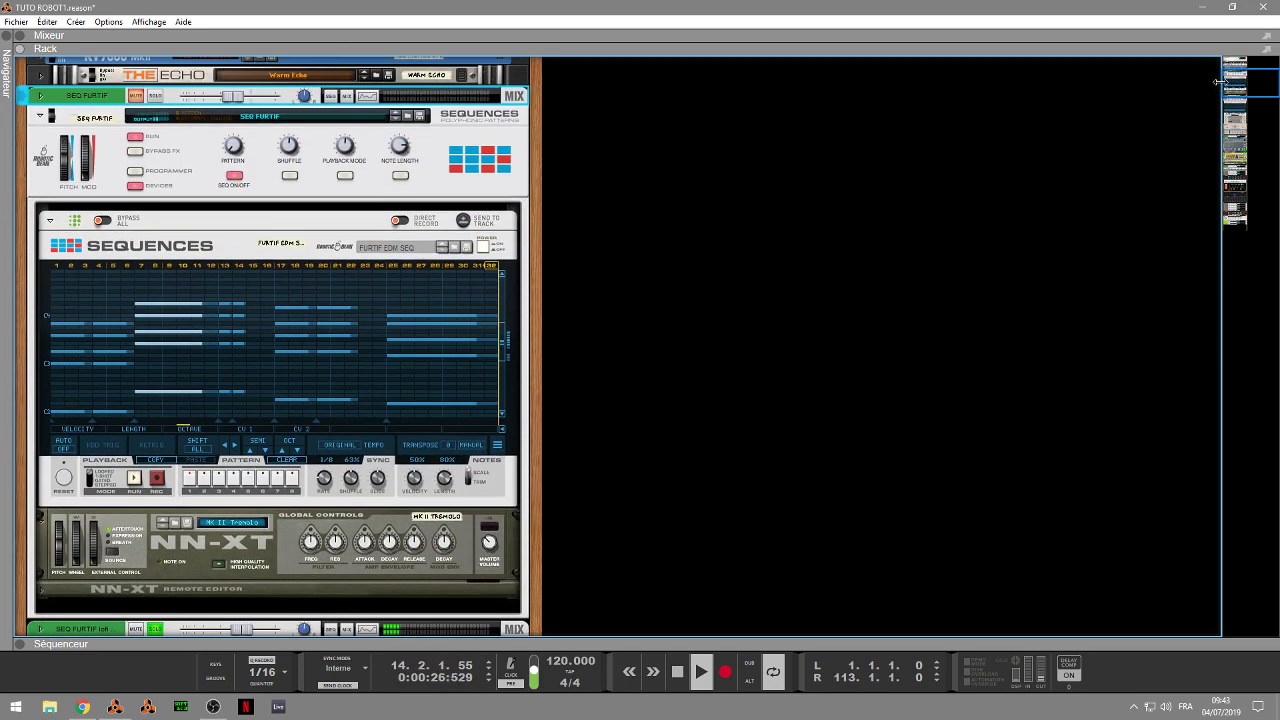
{"action": "left_click", "coordinate": [155, 97]}
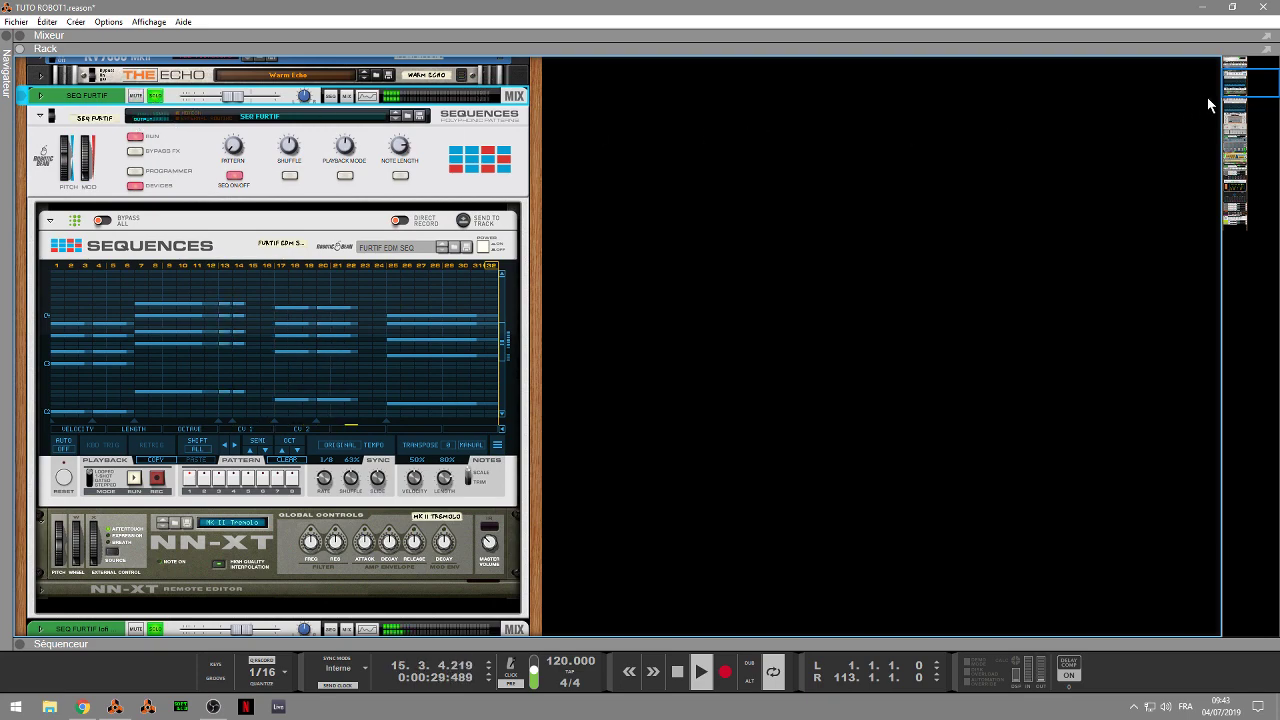
{"action": "left_click_drag", "start_coordinate": [1245, 87], "coordinate": [1254, 141]}
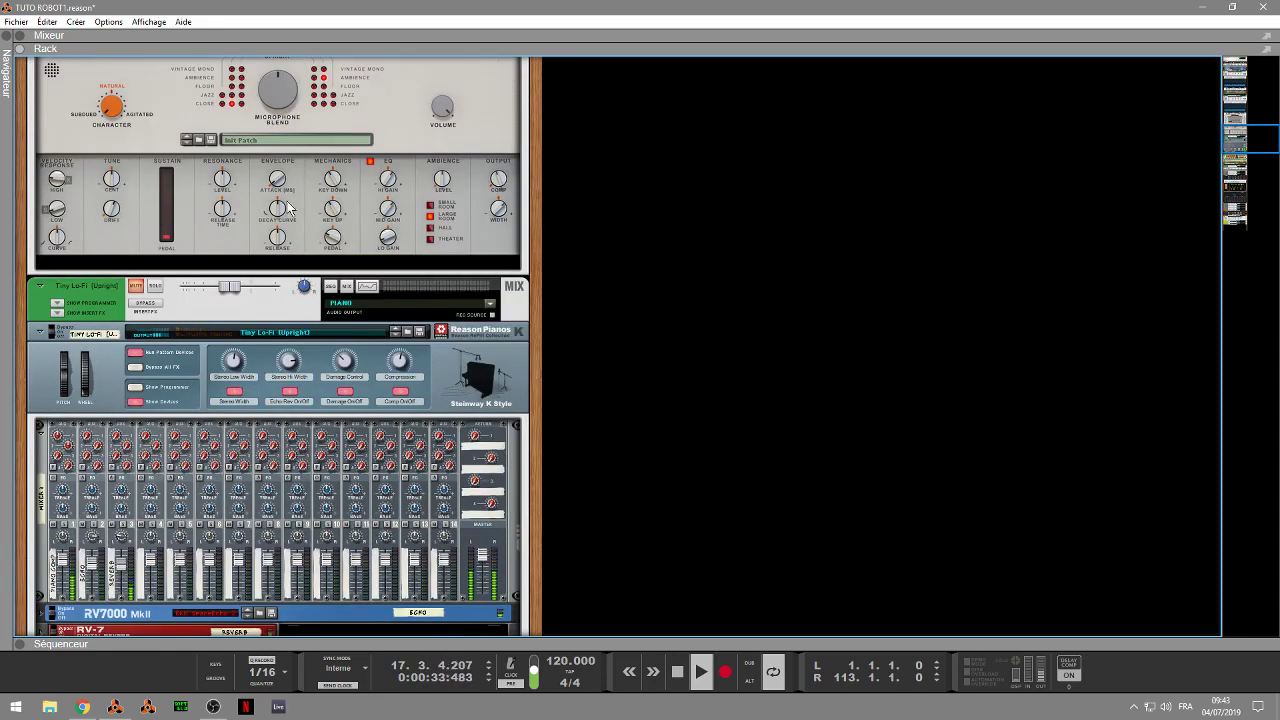
{"action": "left_click", "coordinate": [157, 285]}
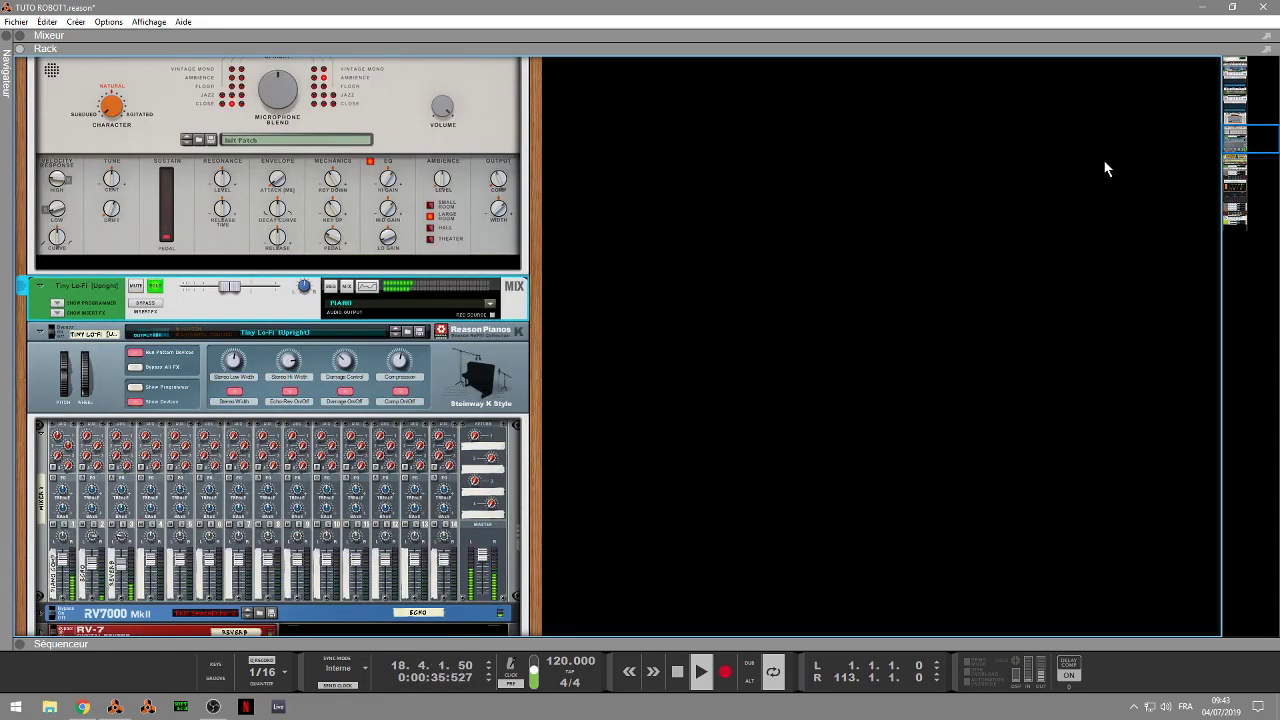
Show the Rytmik's Drum Sequencer and turn off every channel solo in the mixer to hear the full mix
{"action": "left_click_drag", "start_coordinate": [1230, 140], "coordinate": [1271, 186]}
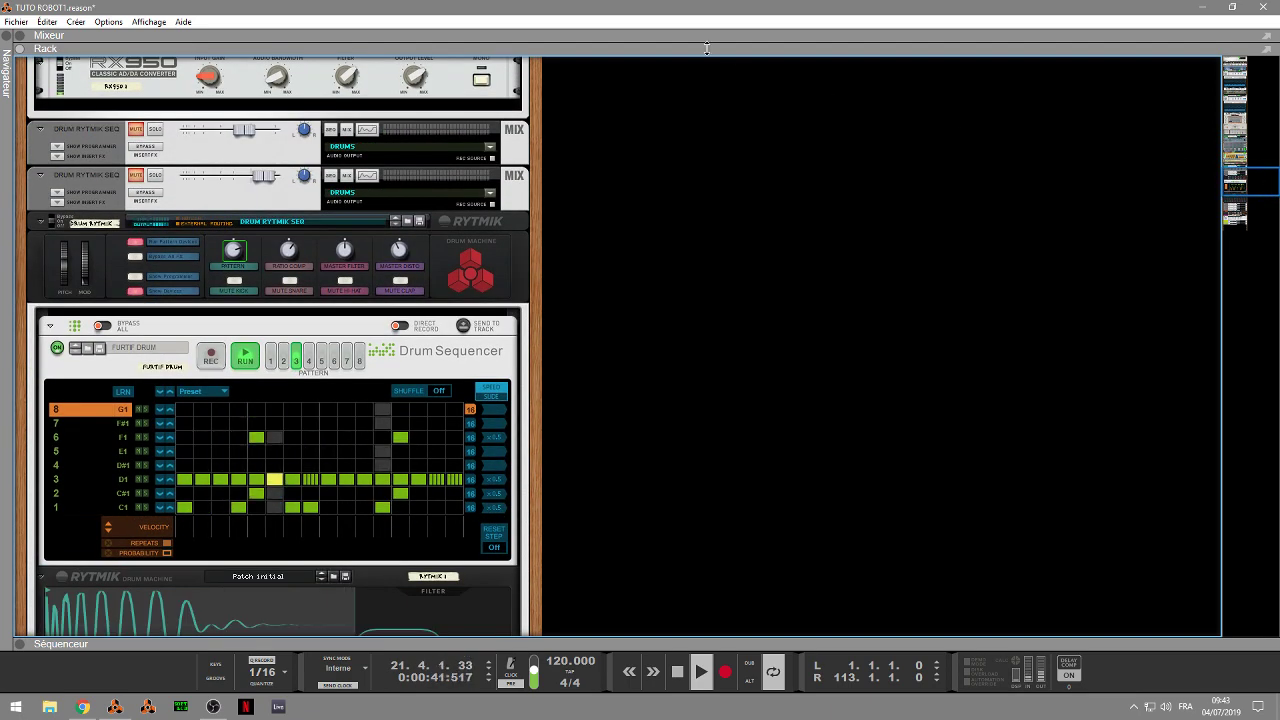
{"action": "left_click", "coordinate": [218, 36]}
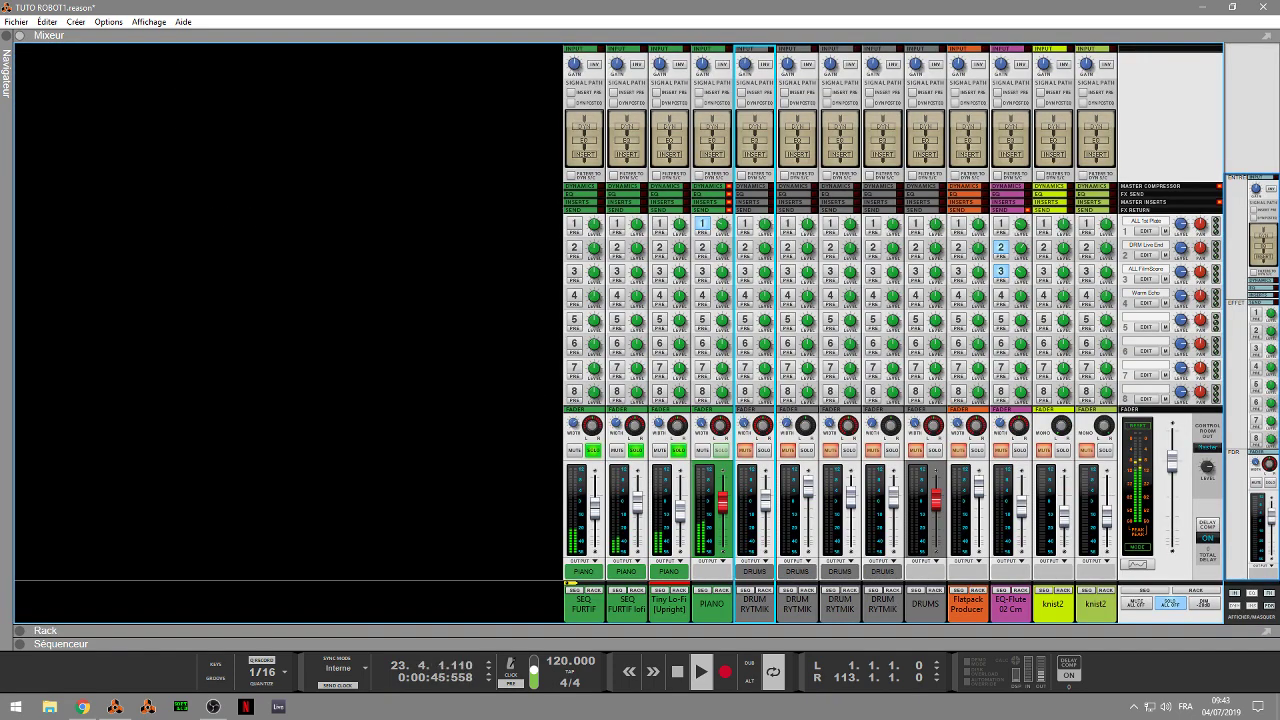
{"action": "left_click", "coordinate": [1168, 605]}
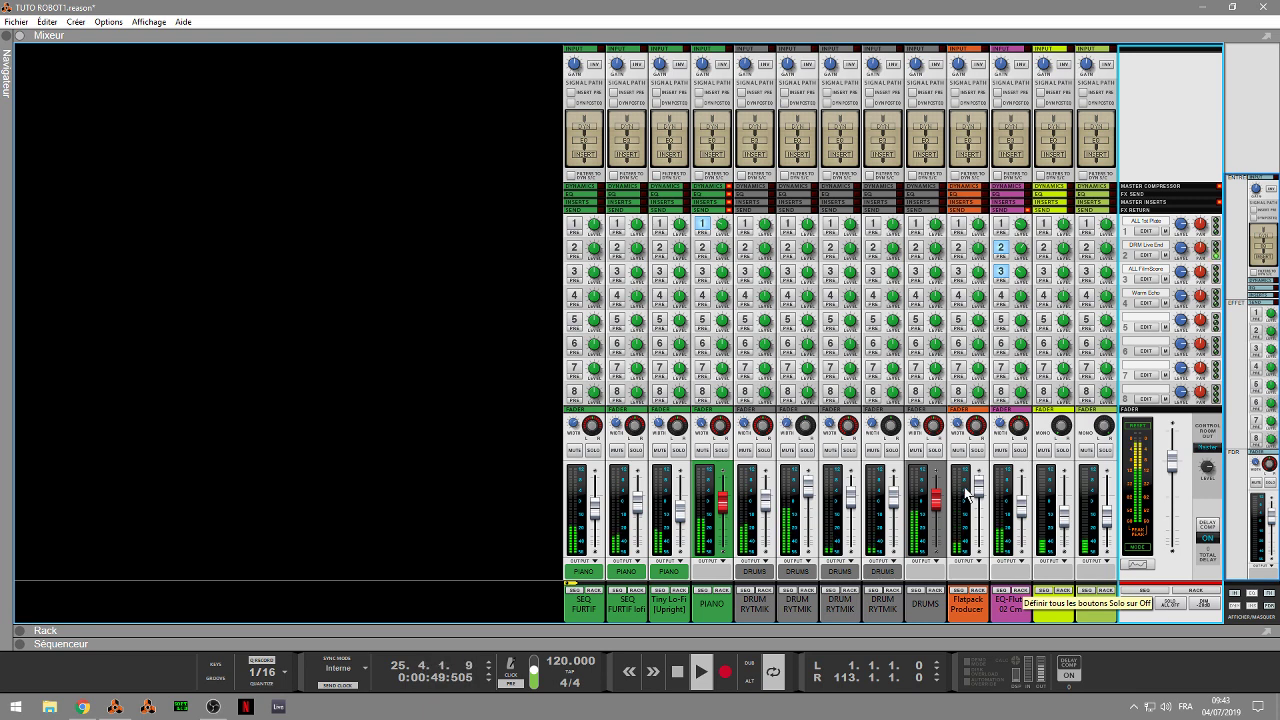
Return to the full rack view and examine the Drum Sequencer and SEQ FURTIF Sequences players during playback
{"action": "left_click", "coordinate": [24, 36]}
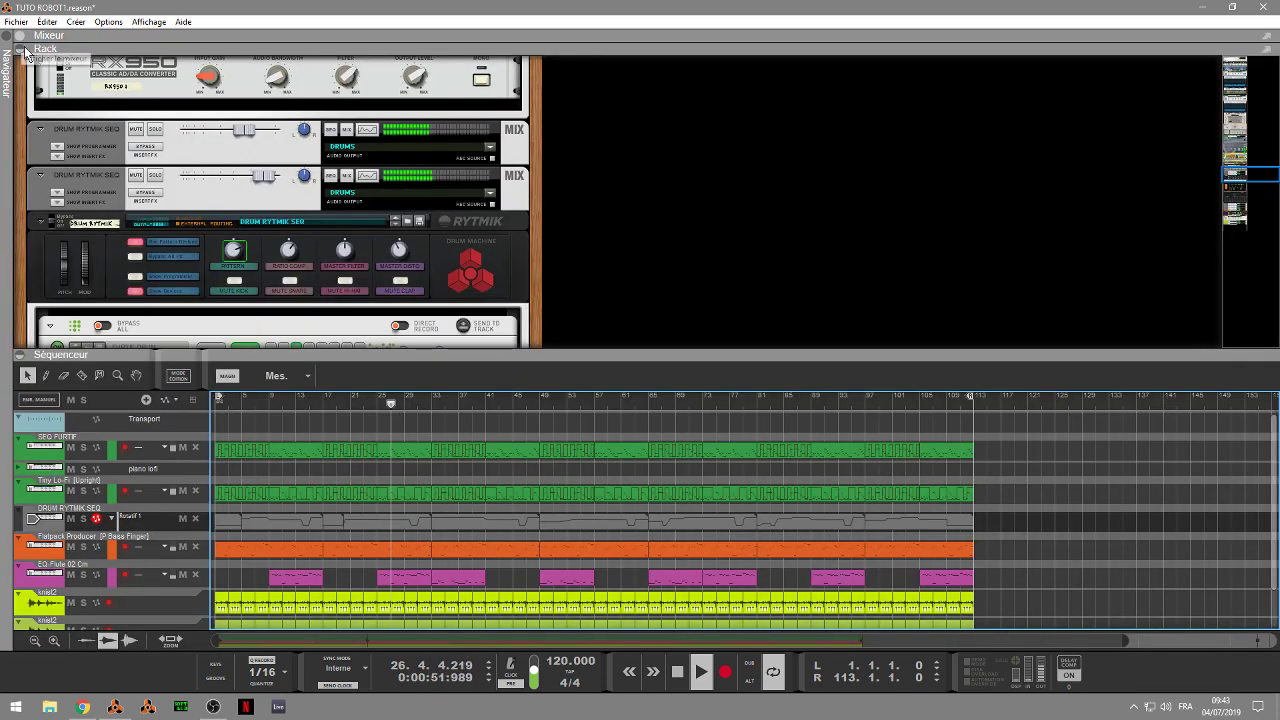
{"action": "left_click", "coordinate": [22, 356]}
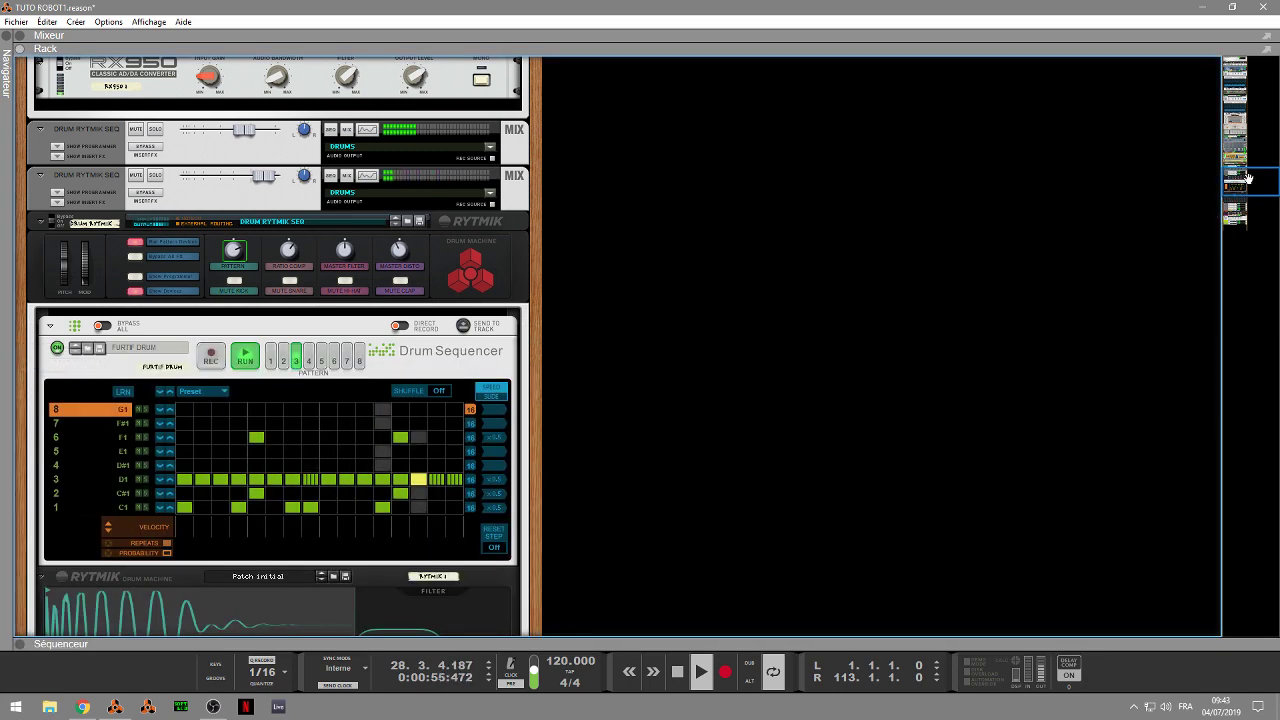
{"action": "left_click_drag", "start_coordinate": [1237, 180], "coordinate": [1185, 87]}
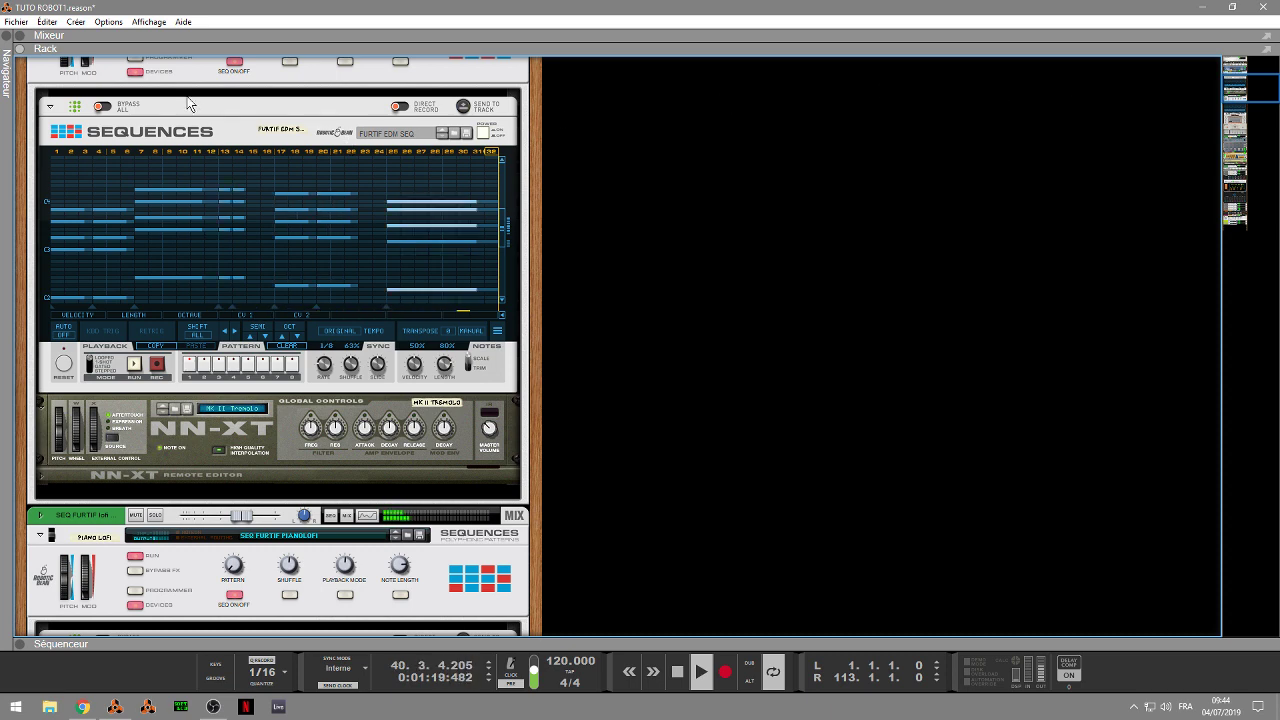
Open the song TUTO SEQ 2.reason and show the ID8 1 channel with its player chain
{"action": "left_click", "coordinate": [17, 22]}
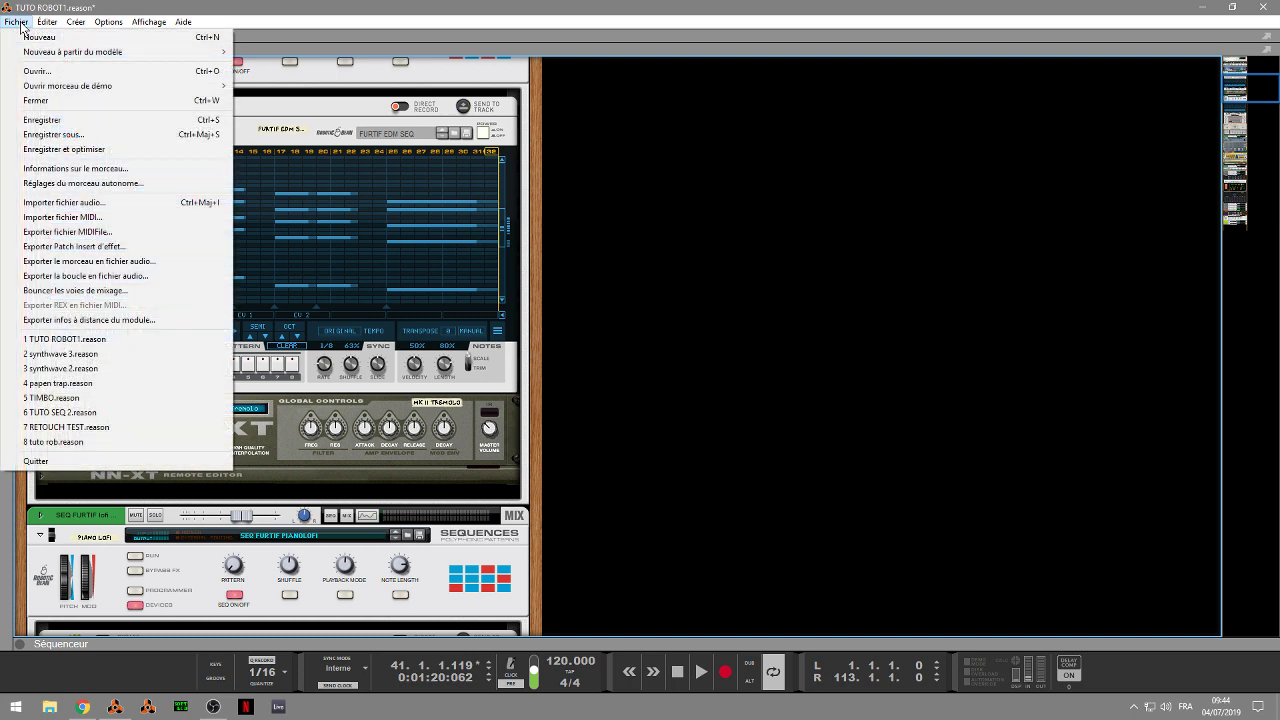
{"action": "left_click", "coordinate": [119, 411]}
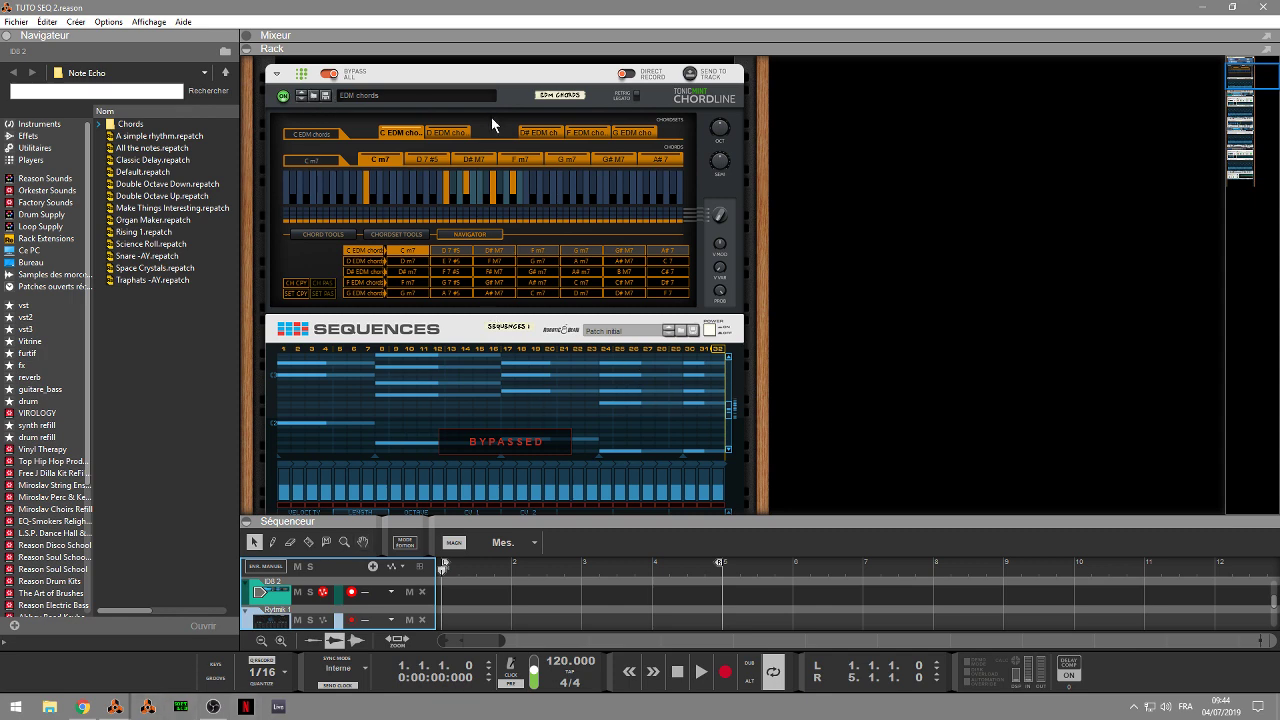
{"action": "left_click", "coordinate": [1248, 66]}
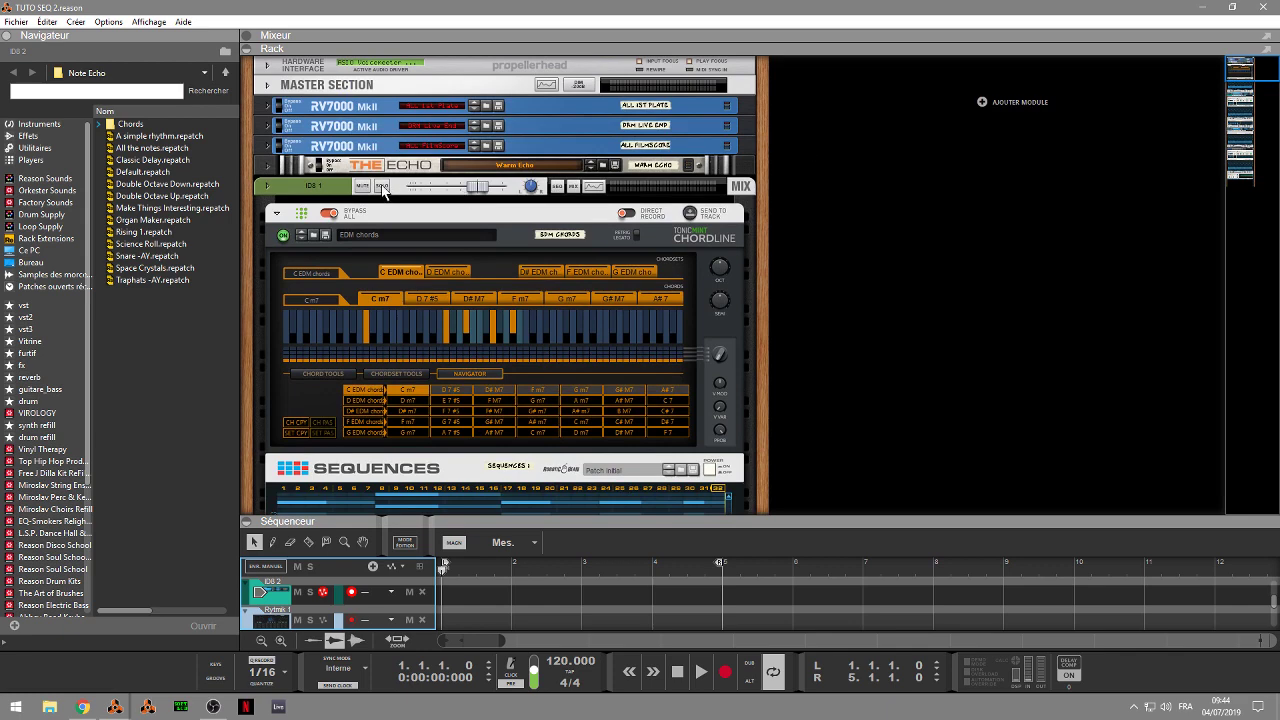
Solo the ID8 1 channel, re-enable its bypassed players, and play pattern 2 of its Sequences player
{"action": "left_click", "coordinate": [382, 187]}
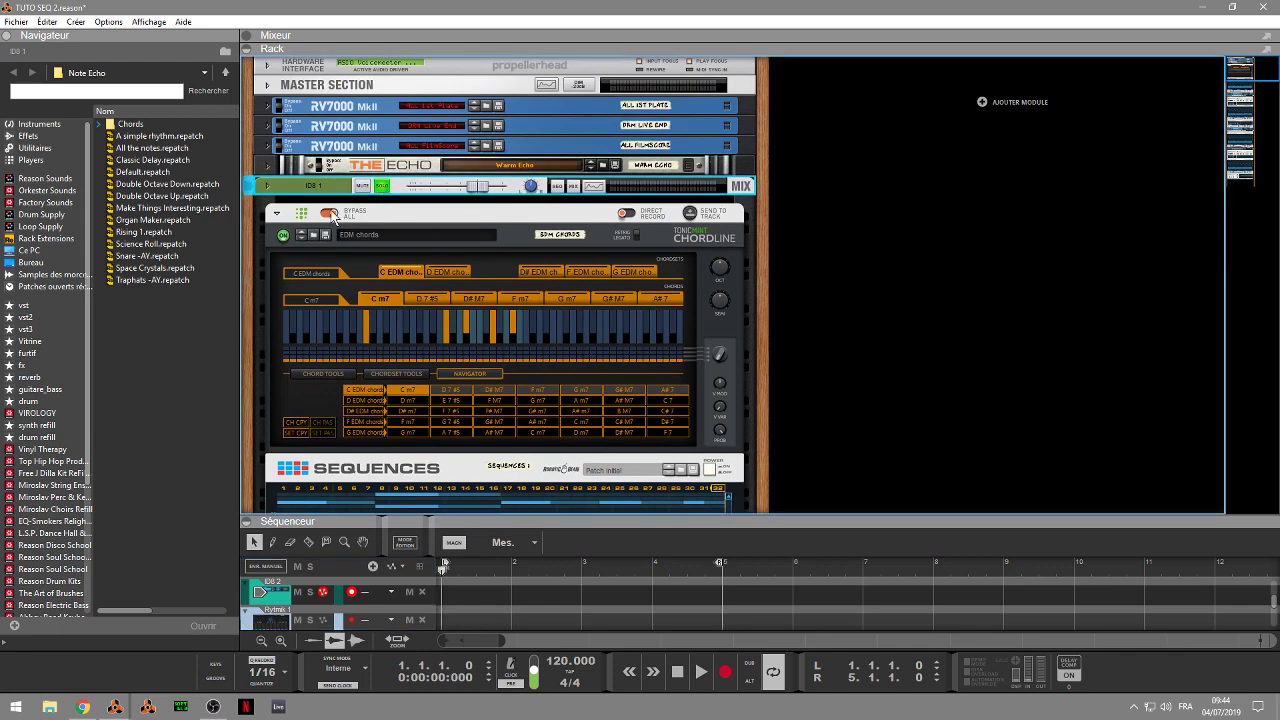
{"action": "key", "text": "space"}
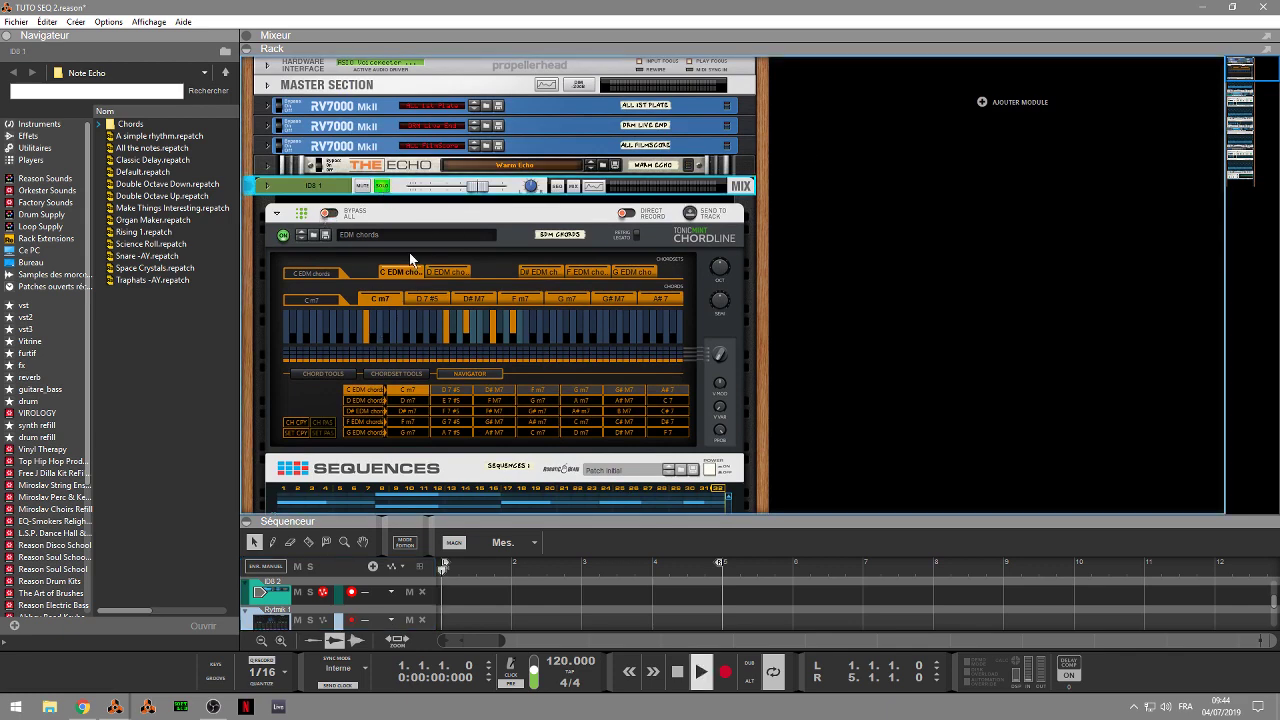
{"action": "scroll", "coordinate": [708, 206], "scroll_direction": "down", "scroll_amount": 5}
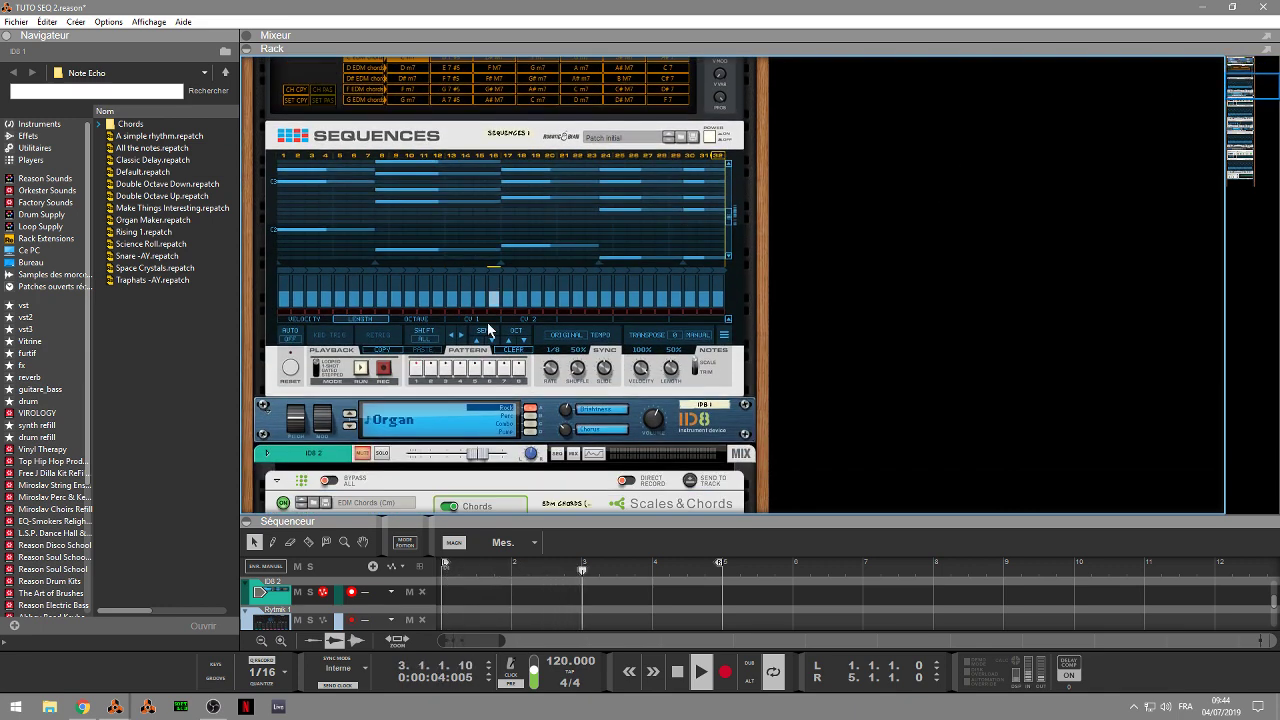
{"action": "left_click", "coordinate": [431, 369]}
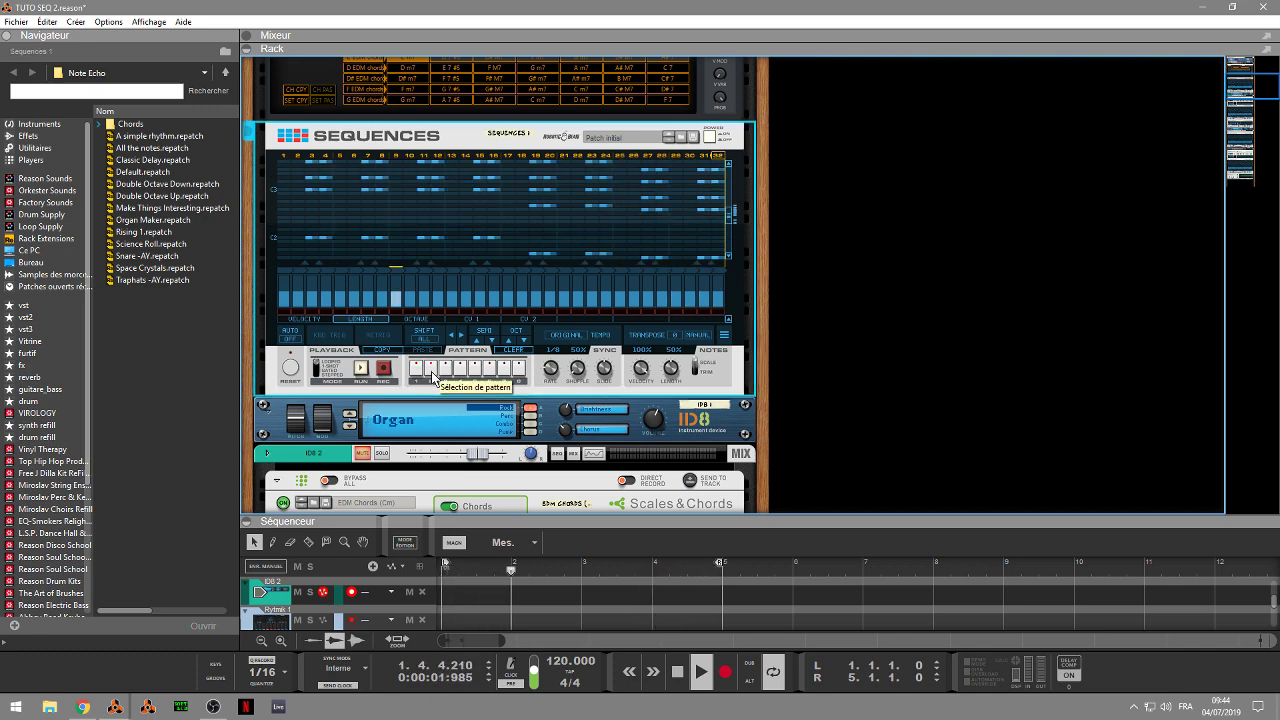
Solo the Rytmik 1 channel and switch the Sequences player of ID8 1 to pattern 1
{"action": "left_click_drag", "start_coordinate": [1242, 90], "coordinate": [1247, 140]}
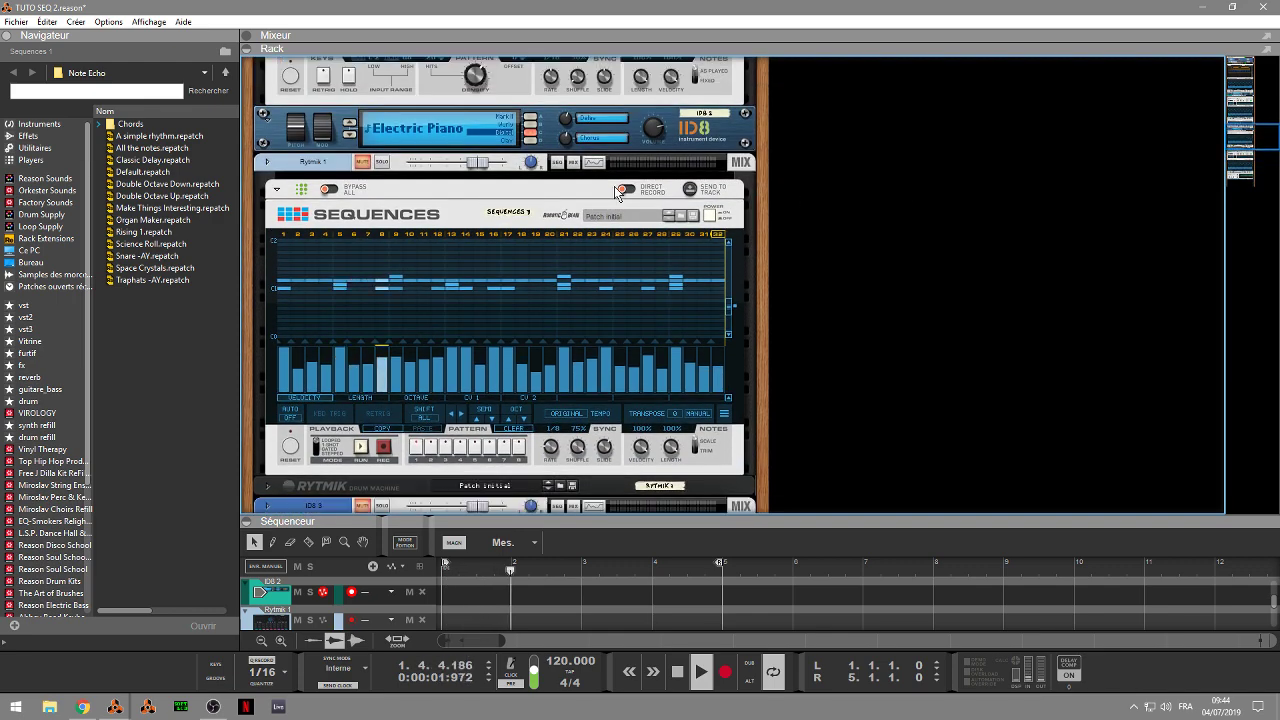
{"action": "left_click", "coordinate": [383, 162]}
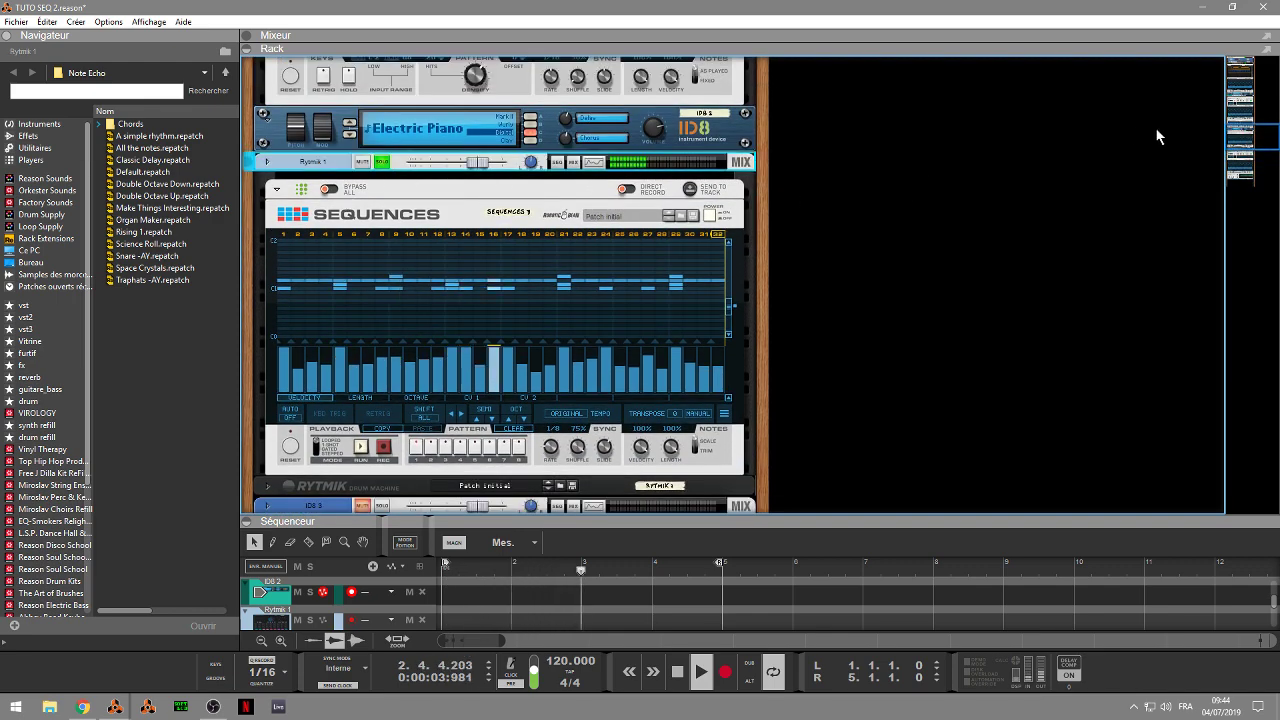
{"action": "left_click", "coordinate": [1237, 121]}
{"action": "left_click_drag", "start_coordinate": [1237, 121], "coordinate": [1236, 86]}
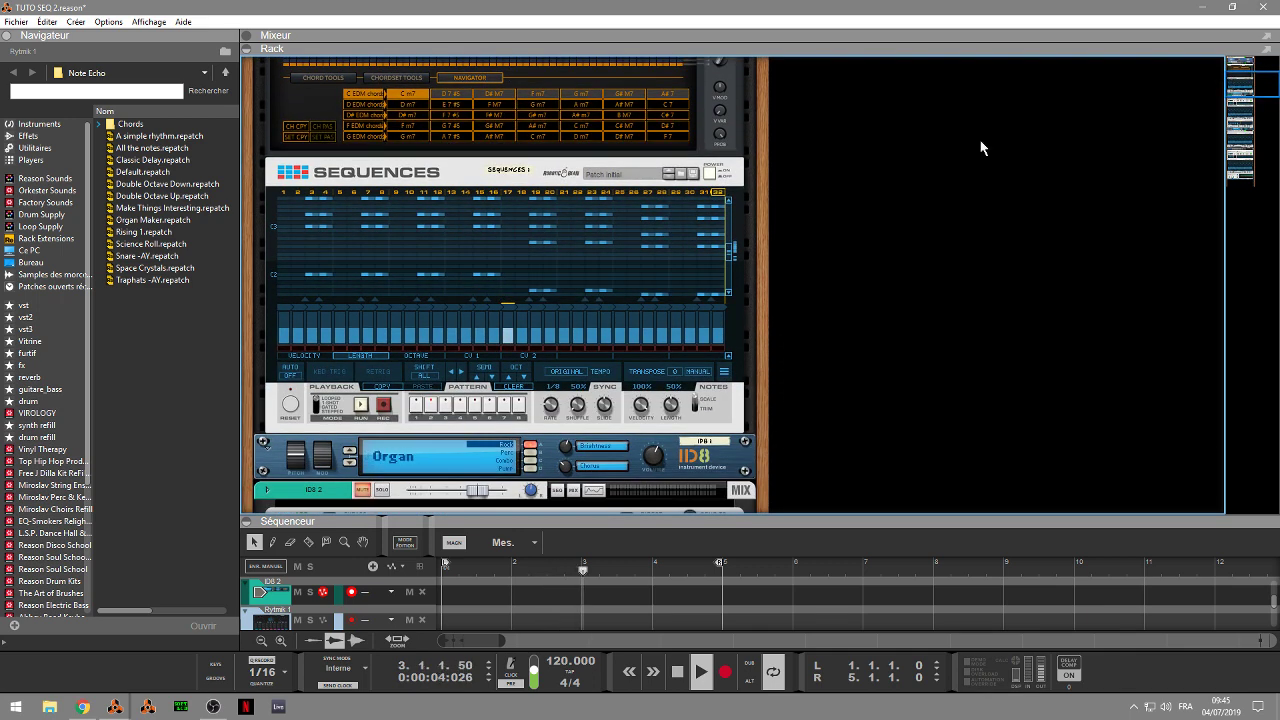
{"action": "left_click", "coordinate": [412, 407]}
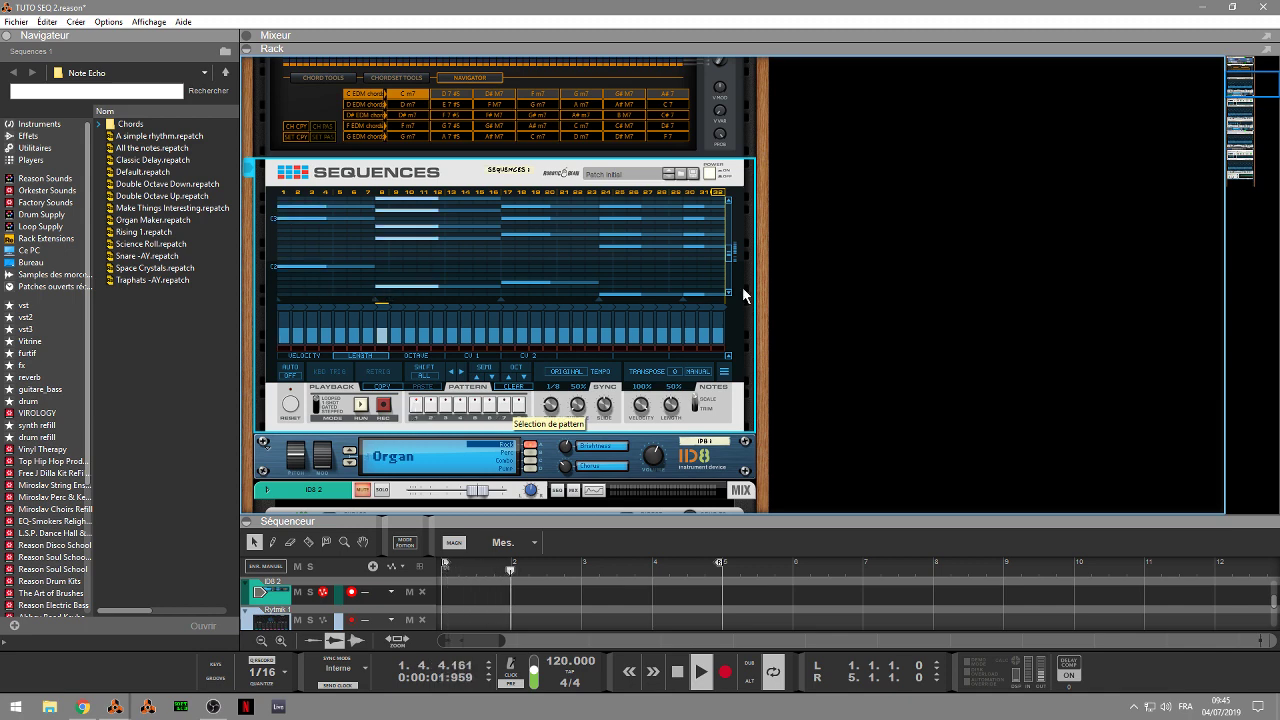
Show the ChordLine and Sequences players of ID8 1 during playback and turn off that channel's solo
{"action": "scroll", "coordinate": [1245, 78], "scroll_direction": "up", "scroll_amount": 3}
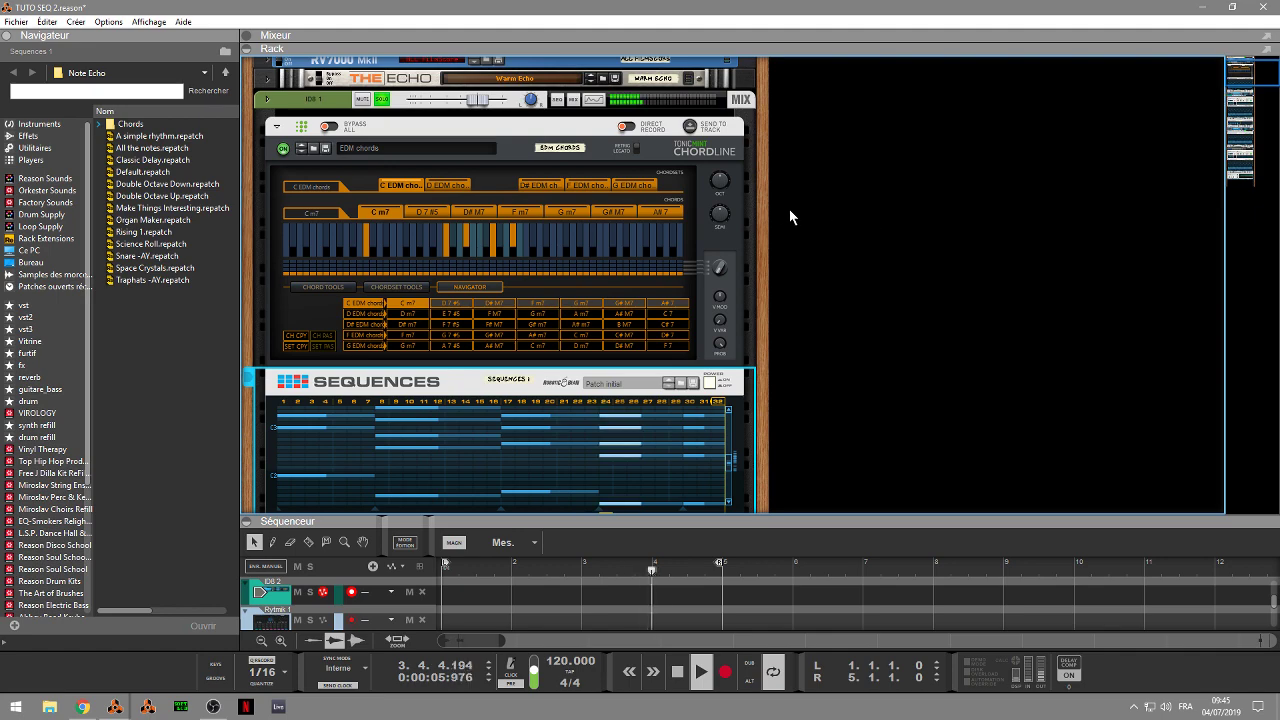
{"action": "scroll", "coordinate": [1238, 97], "scroll_direction": "down", "scroll_amount": 3}
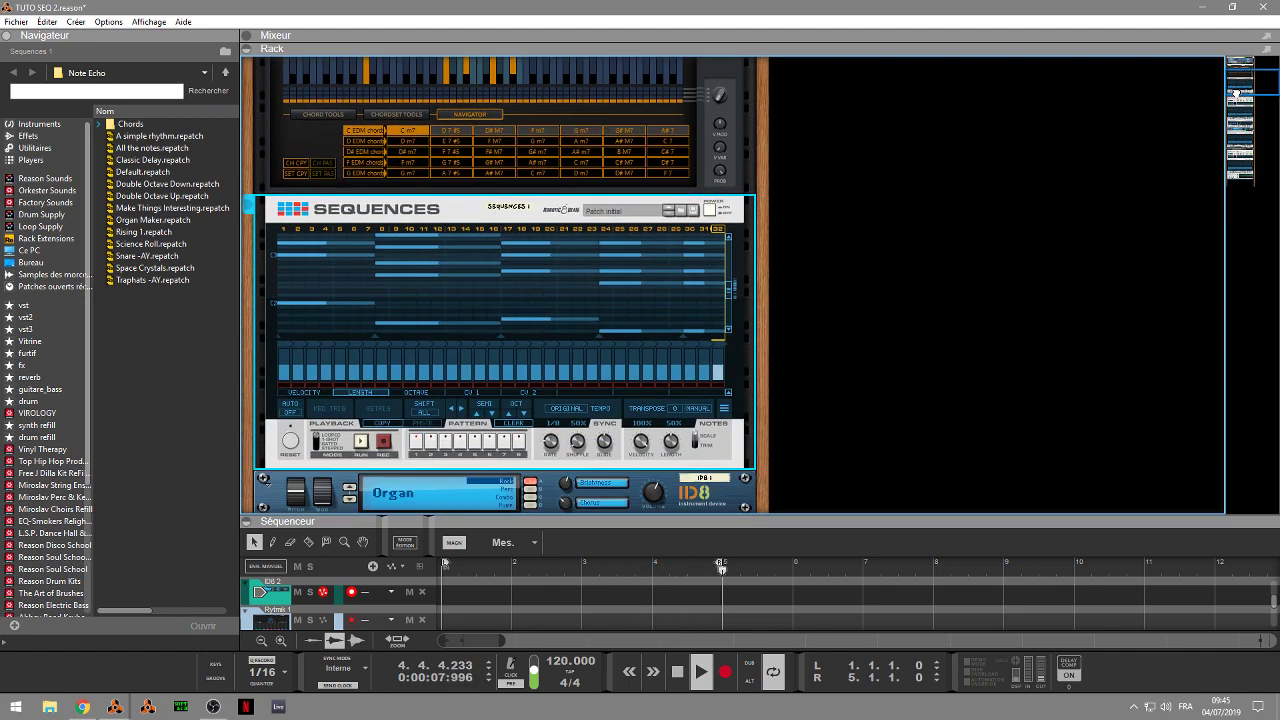
{"action": "scroll", "coordinate": [1238, 97], "scroll_direction": "down", "scroll_amount": 4}
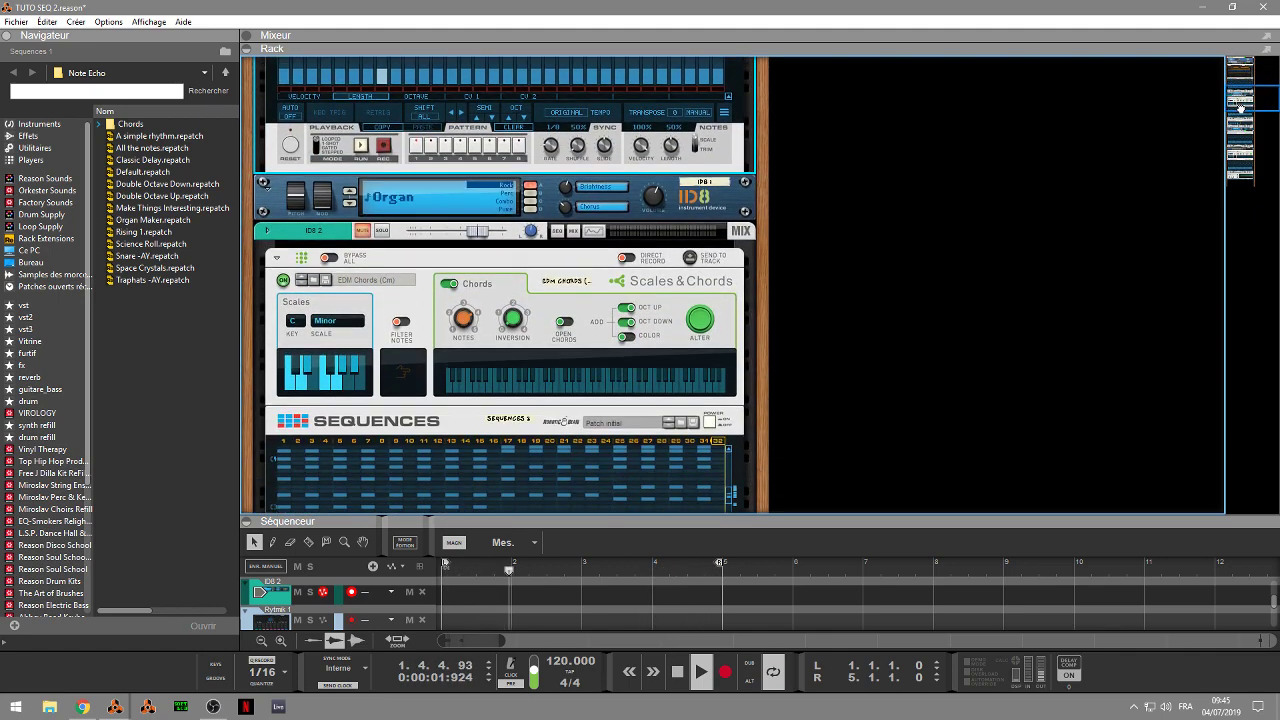
{"action": "scroll", "coordinate": [1239, 103], "scroll_direction": "up", "scroll_amount": 4}
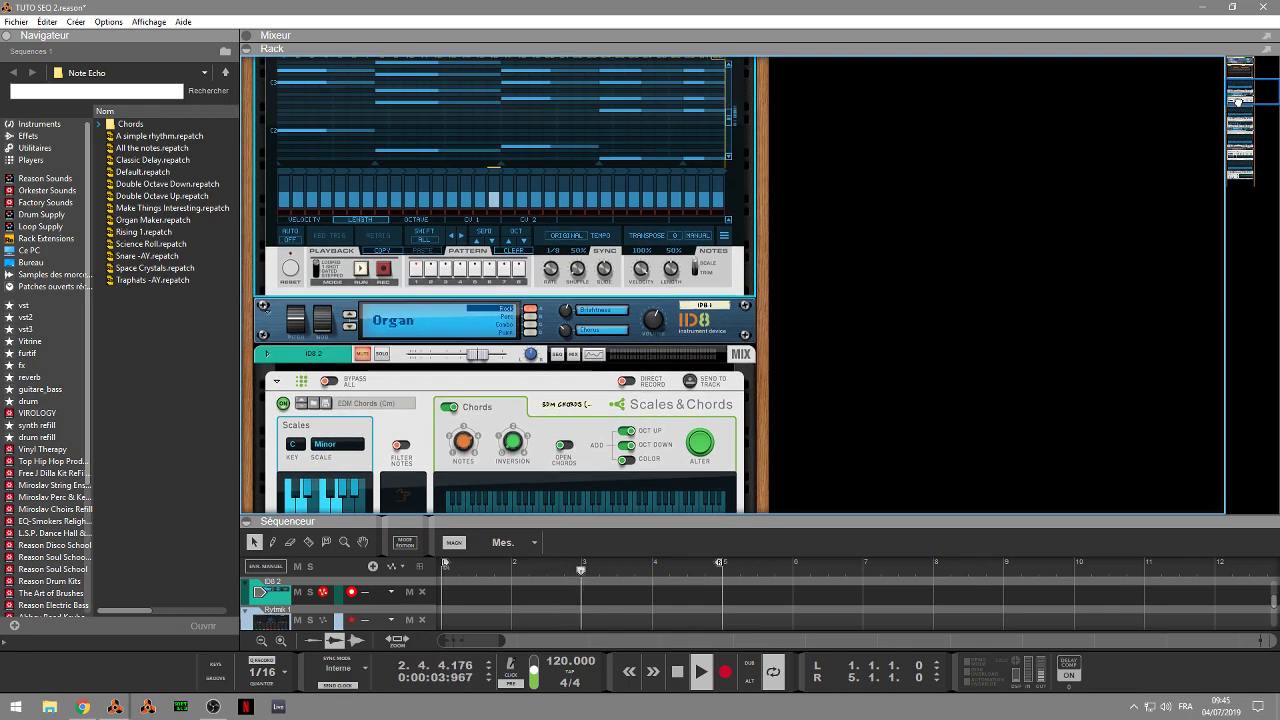
{"action": "scroll", "coordinate": [1238, 100], "scroll_direction": "up", "scroll_amount": 5}
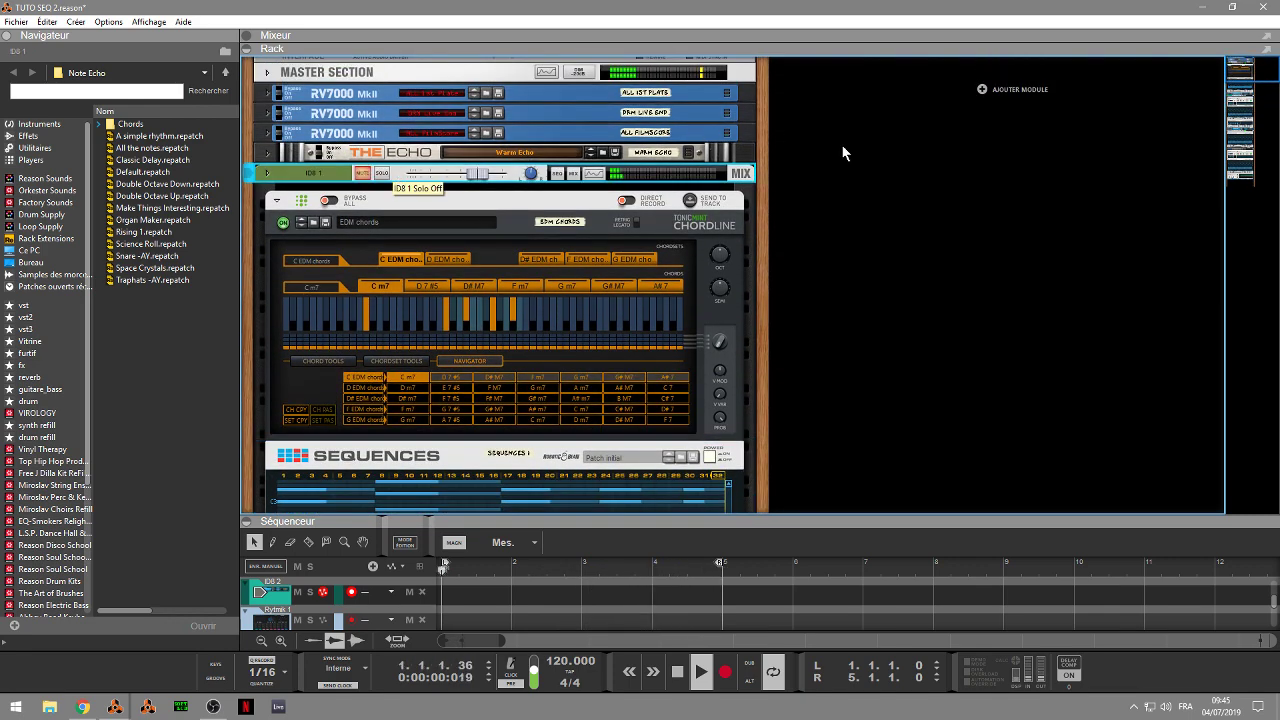
{"action": "left_click", "coordinate": [580, 172]}
Show the ID8 2 channel with its Scales & Chords and Sequences players, and solo it
{"action": "scroll", "coordinate": [1261, 113], "scroll_direction": "down", "scroll_amount": 5}
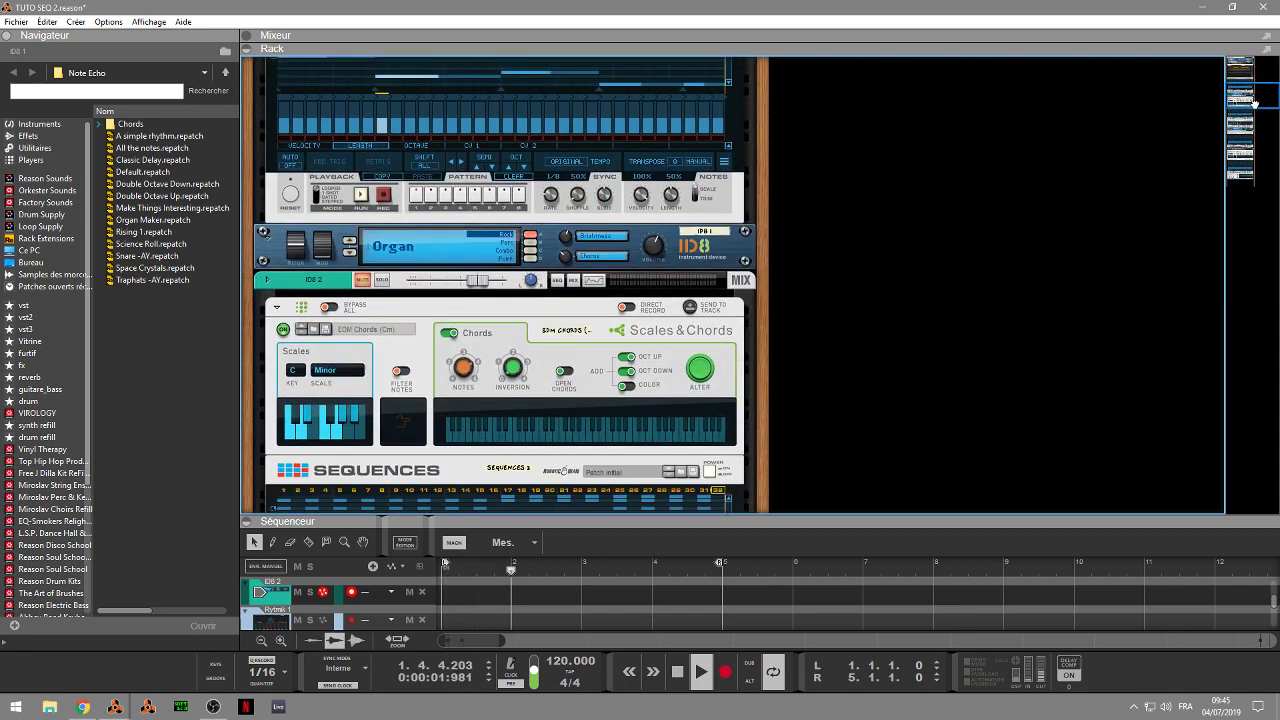
{"action": "scroll", "coordinate": [1261, 113], "scroll_direction": "down", "scroll_amount": 3}
{"action": "scroll", "coordinate": [1261, 112], "scroll_direction": "up", "scroll_amount": 4}
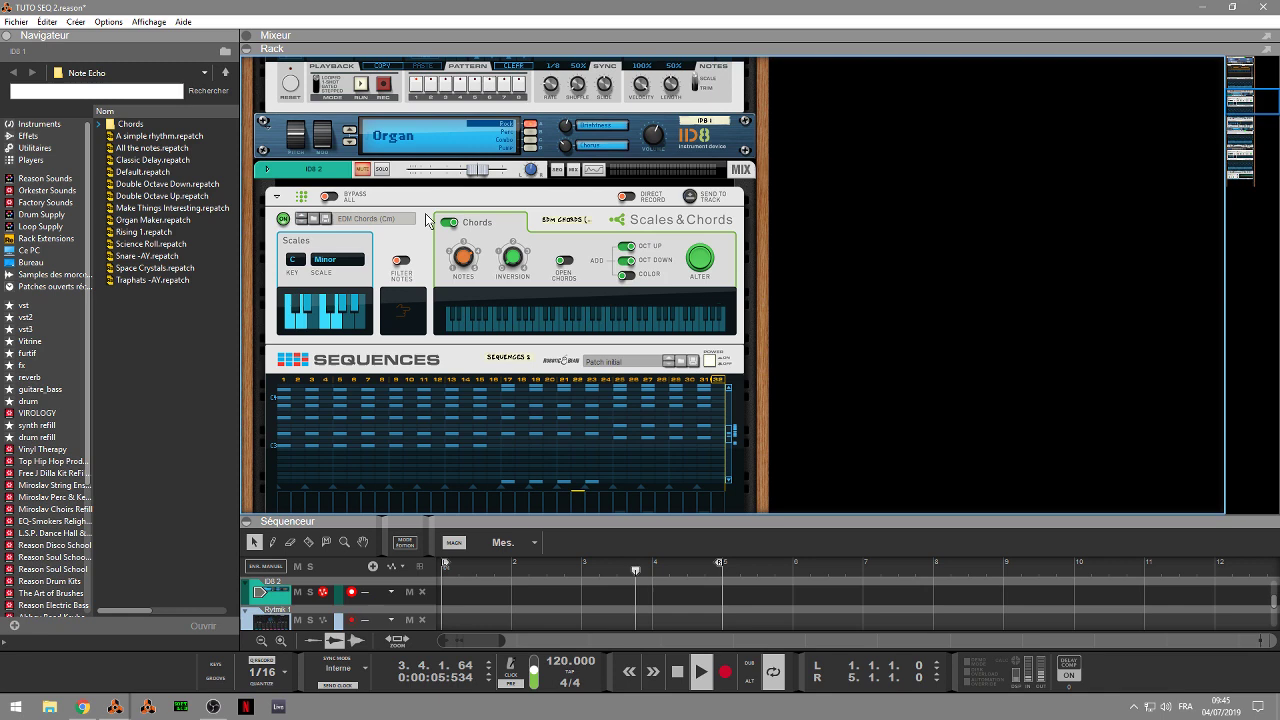
{"action": "left_click", "coordinate": [381, 169]}
Play the Sequences player of ID8 2, audition pattern 2, and switch back to pattern 1
{"action": "mouse_move", "coordinate": [1243, 98]}
{"action": "left_mouse_down"}
{"action": "mouse_move", "coordinate": [1253, 114]}
{"action": "mouse_move", "coordinate": [1237, 66]}
{"action": "mouse_move", "coordinate": [1262, 108]}
{"action": "left_mouse_up"}
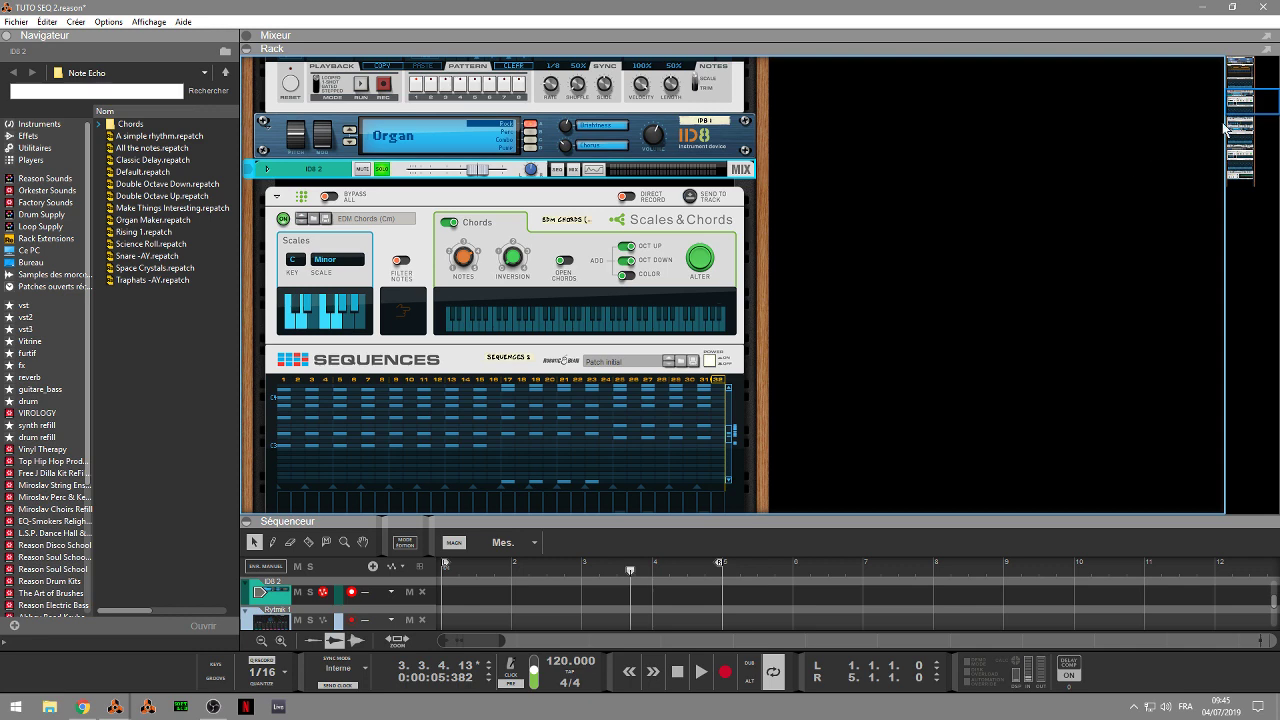
{"action": "left_click_drag", "start_coordinate": [1248, 100], "coordinate": [1249, 113]}
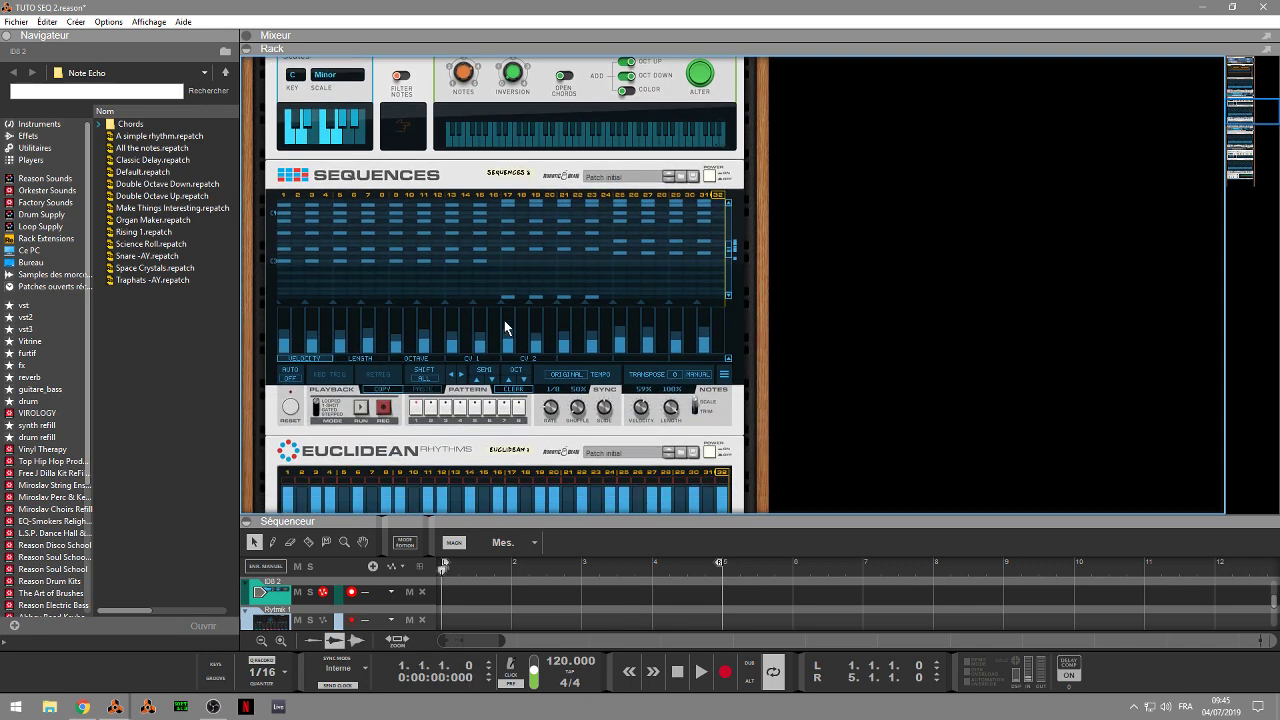
{"action": "key", "text": "space"}
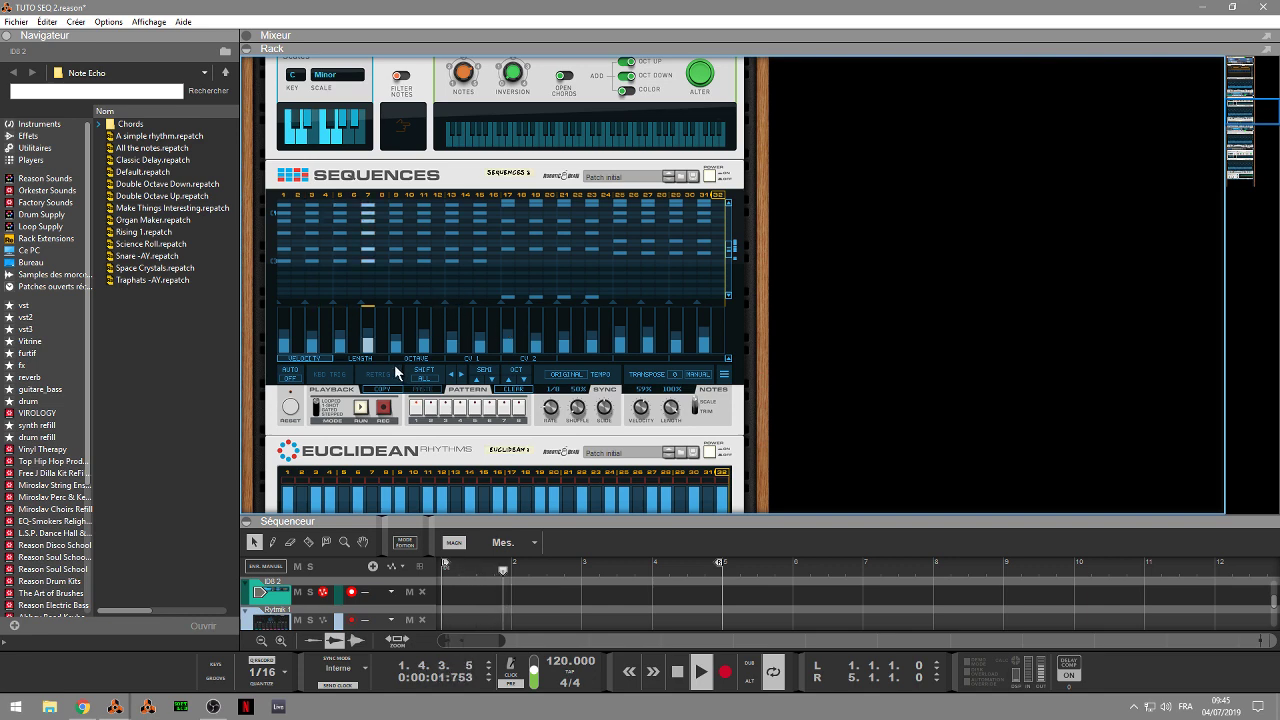
{"action": "left_click", "coordinate": [431, 407]}
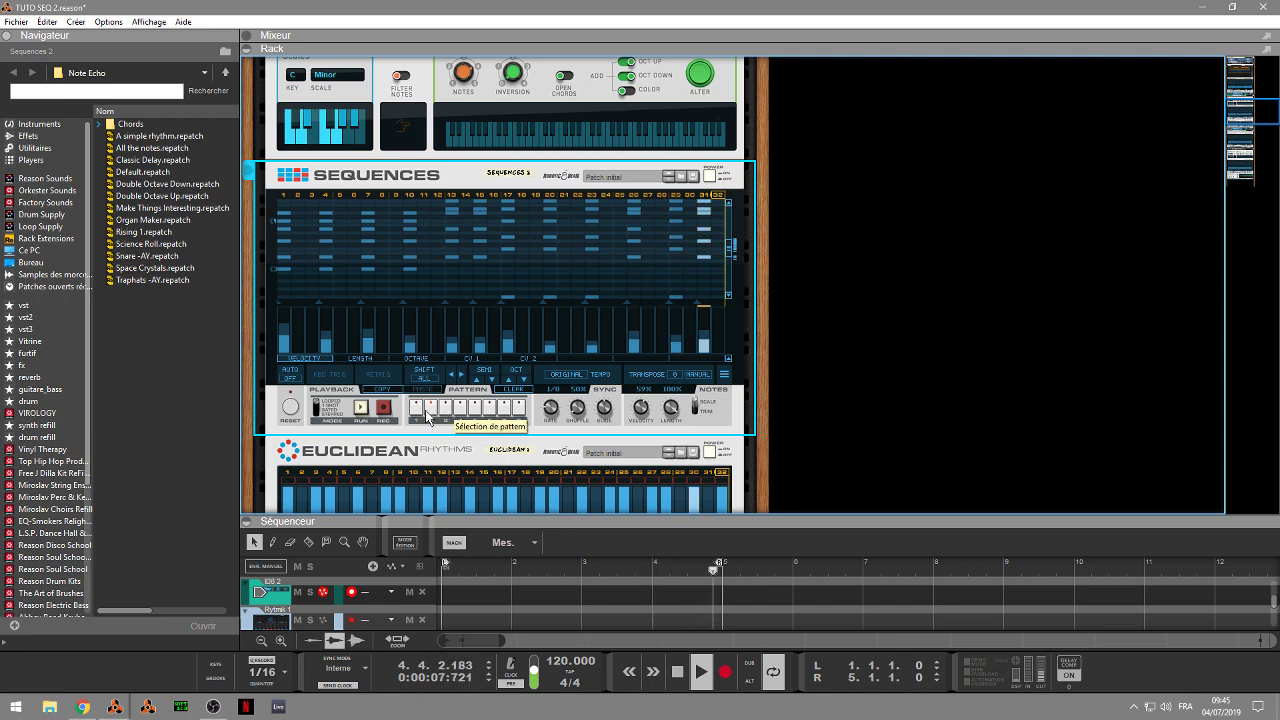
{"action": "key", "text": "space"}
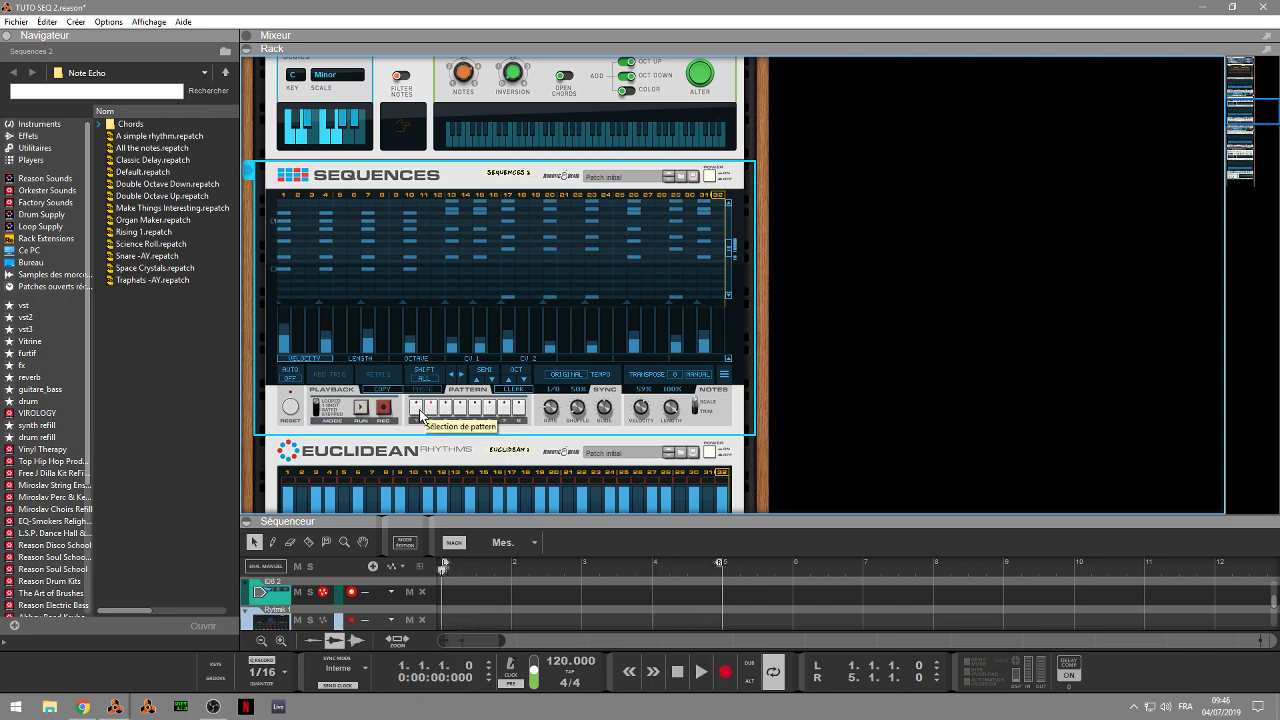
{"action": "key", "text": "space"}
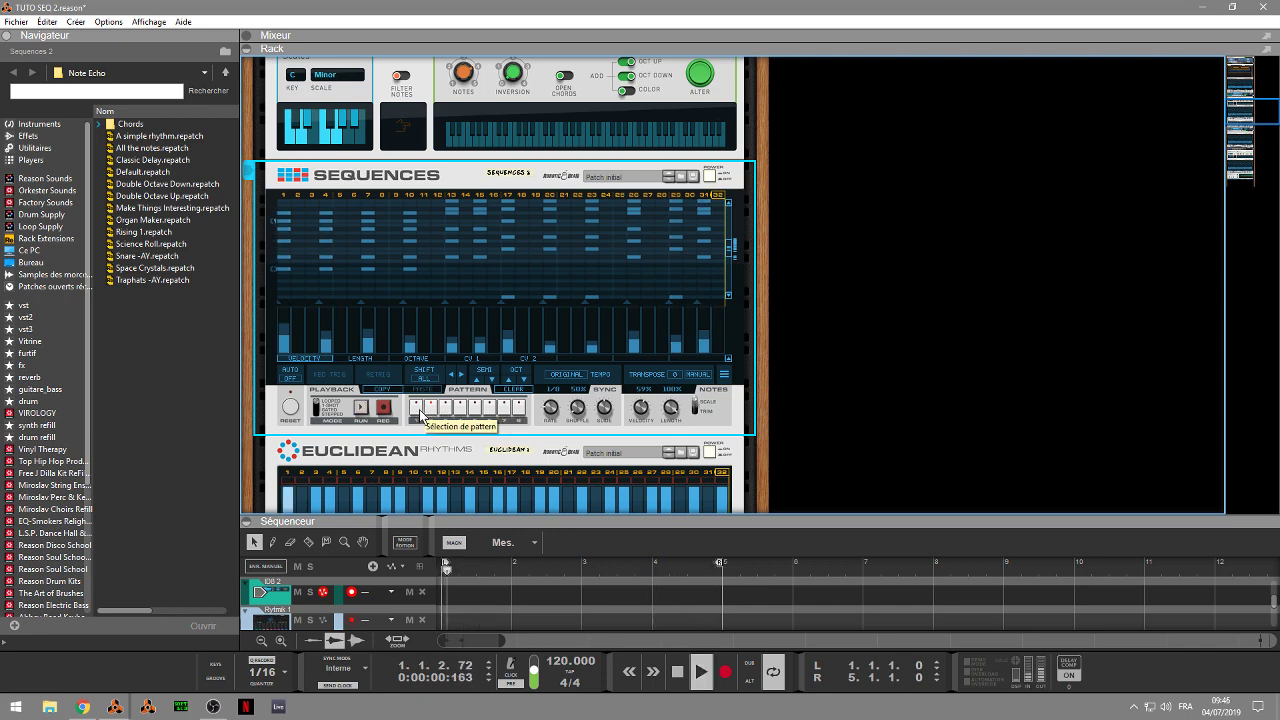
{"action": "left_click", "coordinate": [446, 410]}
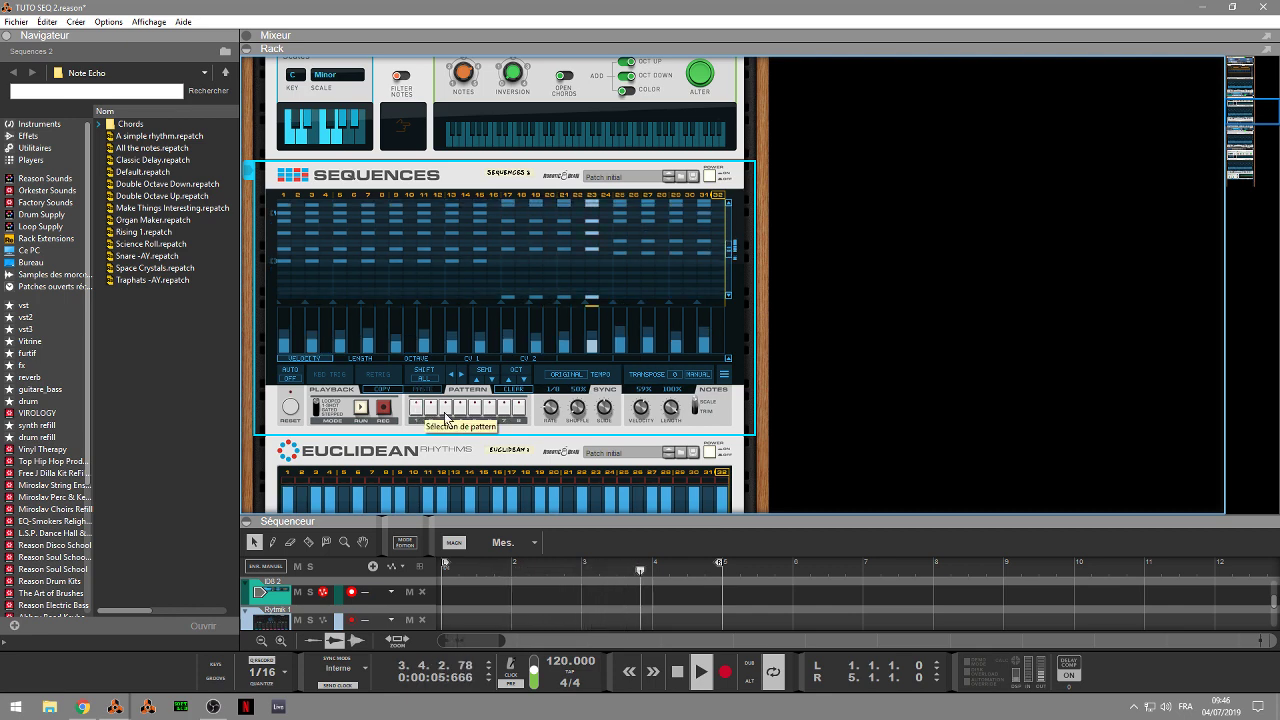
Show the Euclidean Rhythms player below Sequences 2 and unfold the Rytmik drum machine under its Sequences player
{"action": "left_click", "coordinate": [1247, 117]}
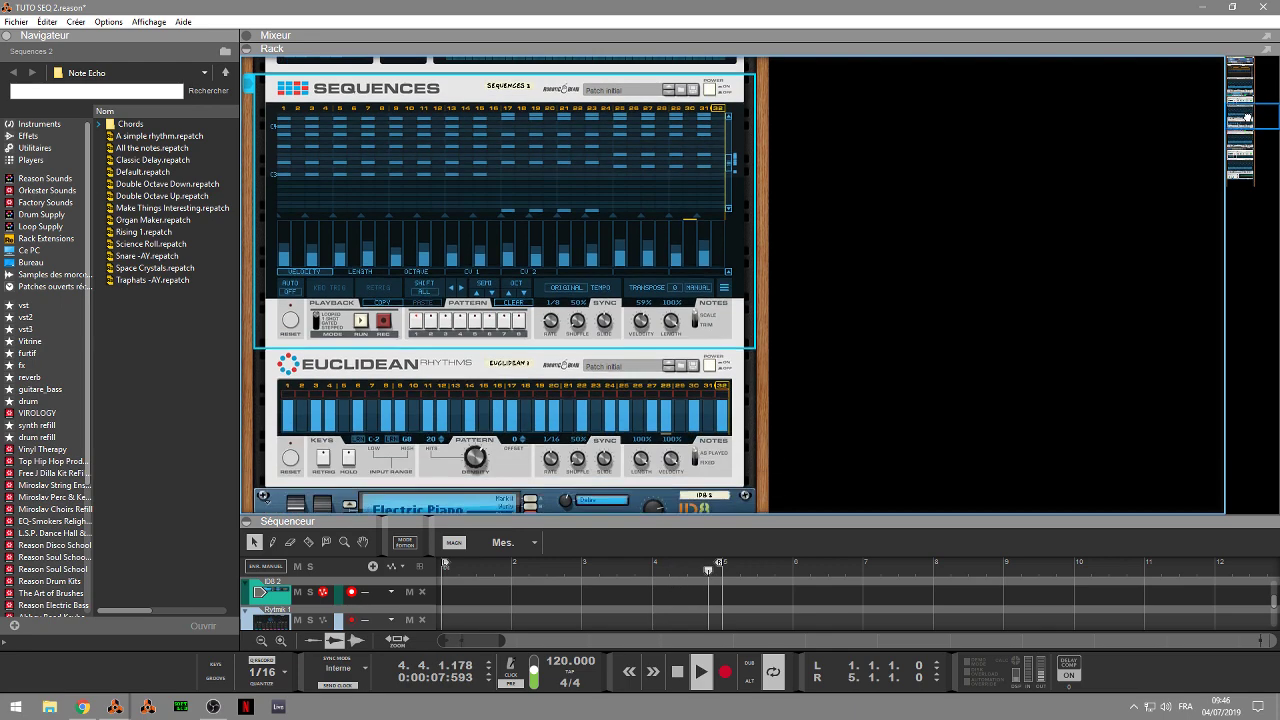
{"action": "scroll", "coordinate": [1242, 118], "scroll_direction": "down", "scroll_amount": 3}
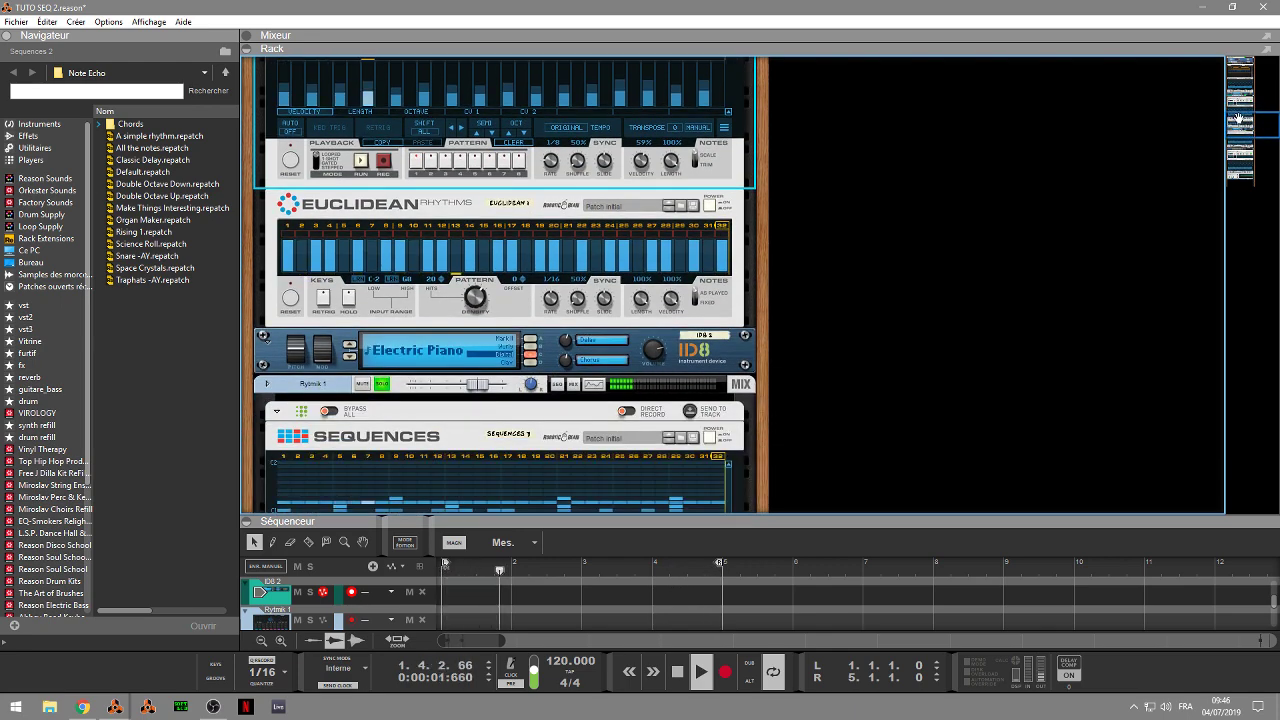
{"action": "mouse_move", "coordinate": [1238, 118]}
{"action": "left_mouse_down"}
{"action": "mouse_move", "coordinate": [1233, 92]}
{"action": "mouse_move", "coordinate": [1245, 140]}
{"action": "left_mouse_up"}
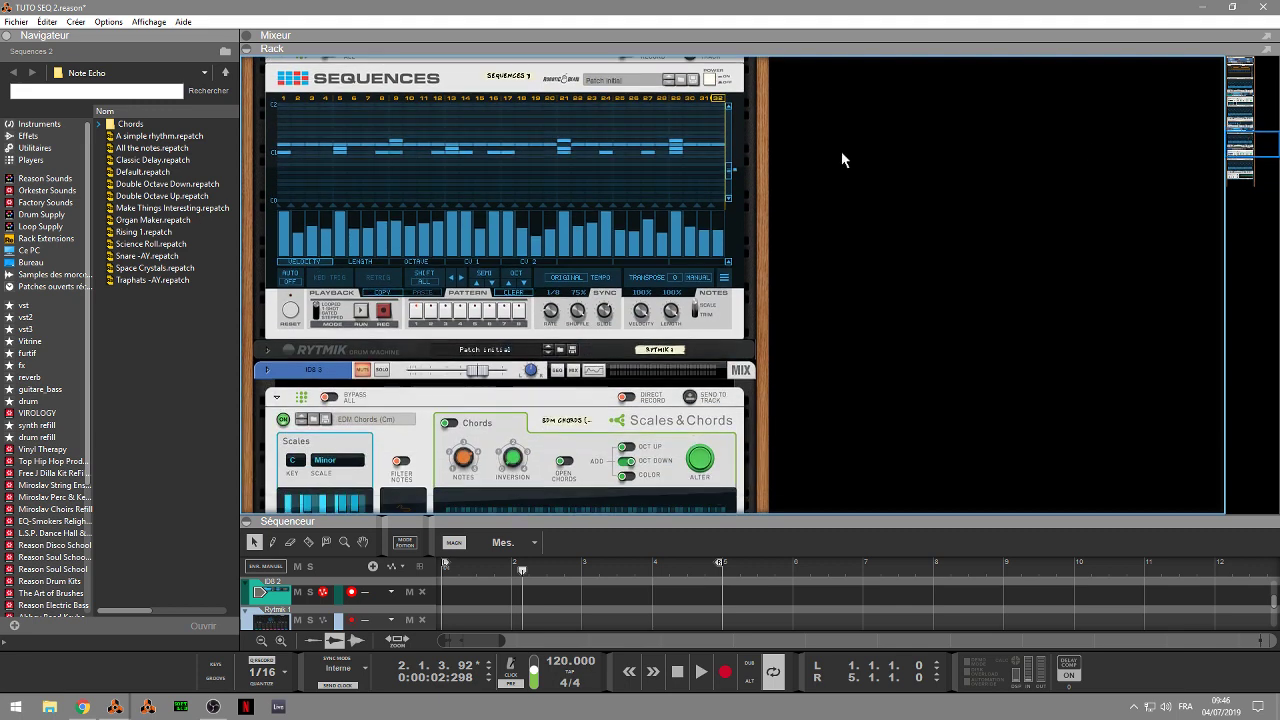
{"action": "left_click", "coordinate": [268, 352]}
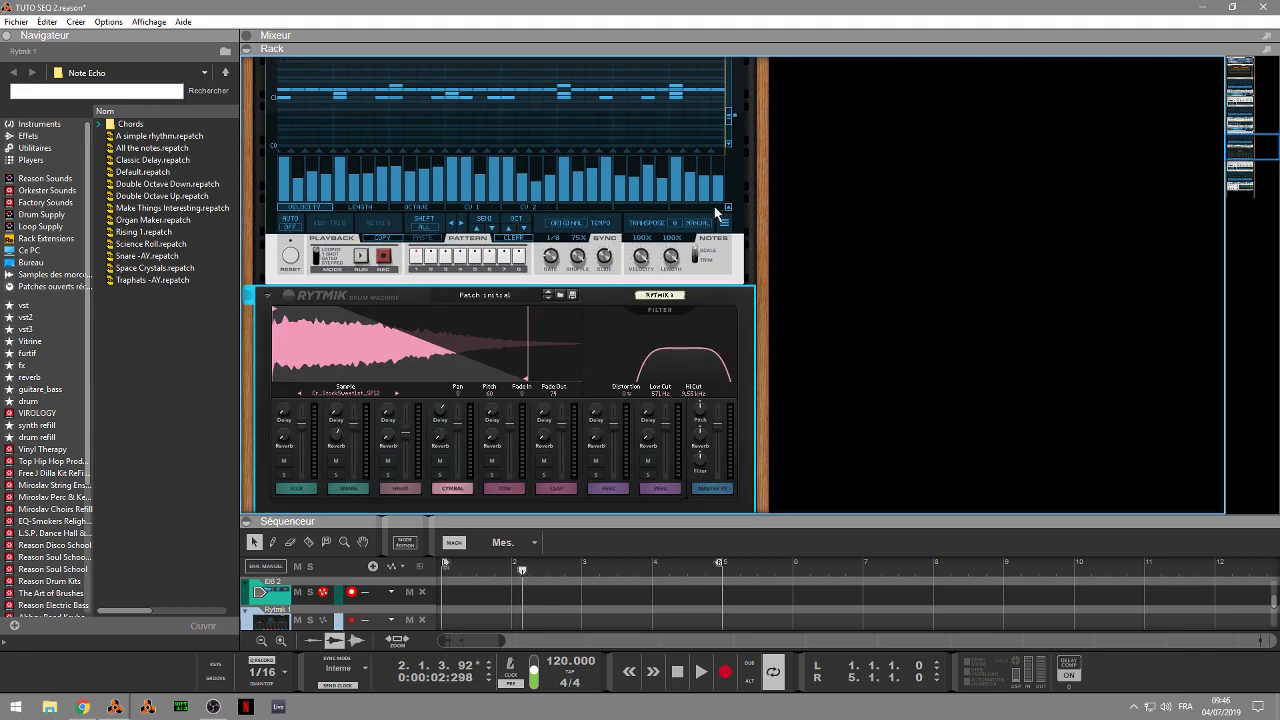
{"action": "left_click_drag", "start_coordinate": [1237, 135], "coordinate": [1229, 108]}
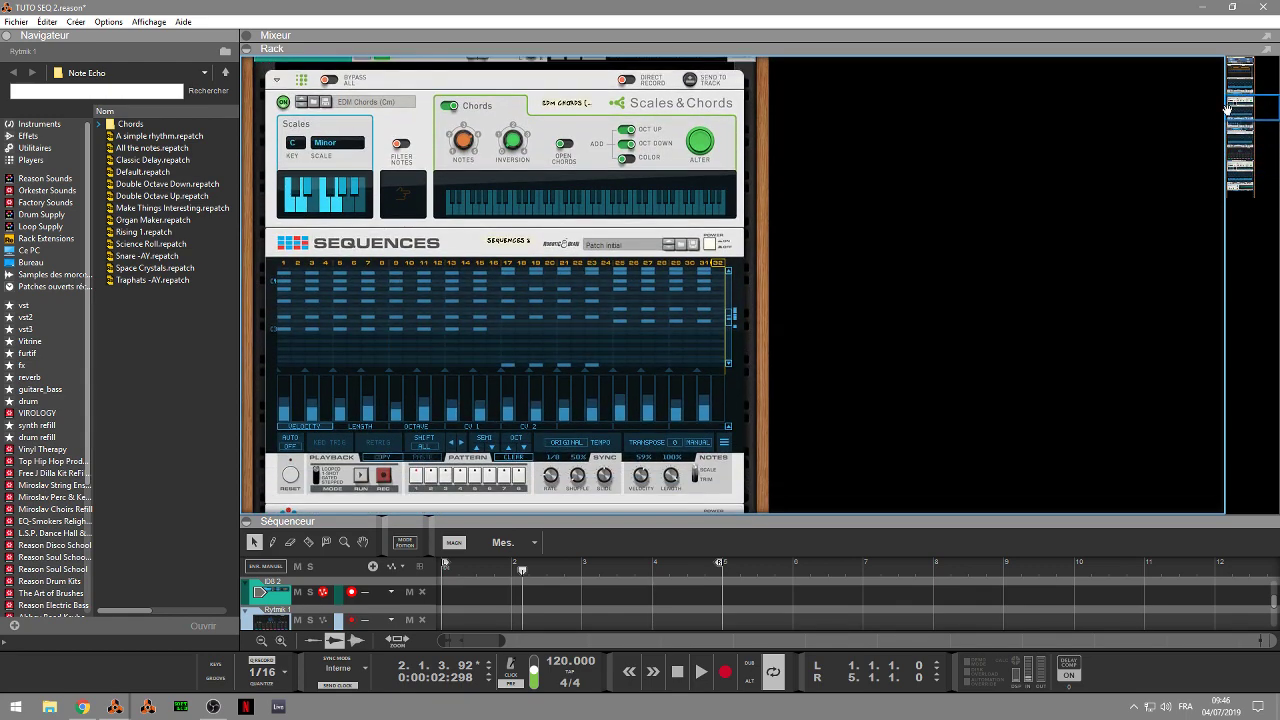
Turn off the ID8 2 solo in the mixer, solo ID8 3 alongside Rytmik 1, and start playback
{"action": "key", "text": "F5"}
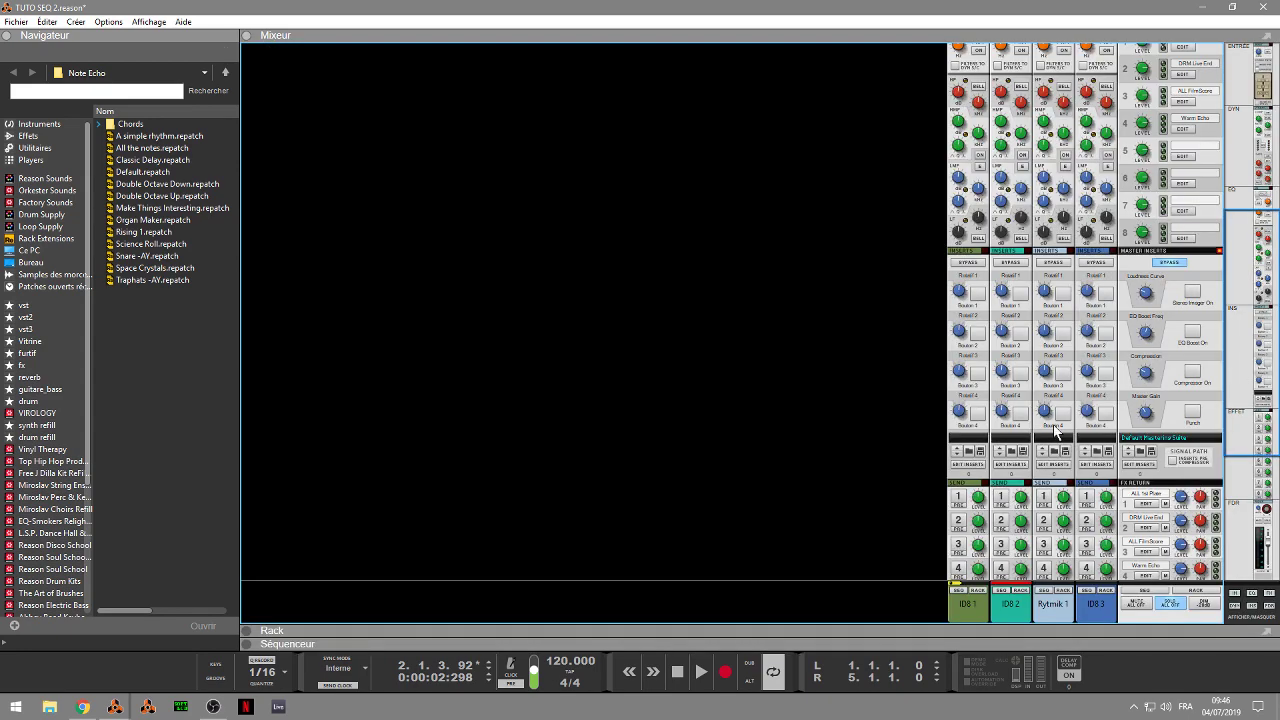
{"action": "left_click_drag", "start_coordinate": [1236, 428], "coordinate": [1260, 558]}
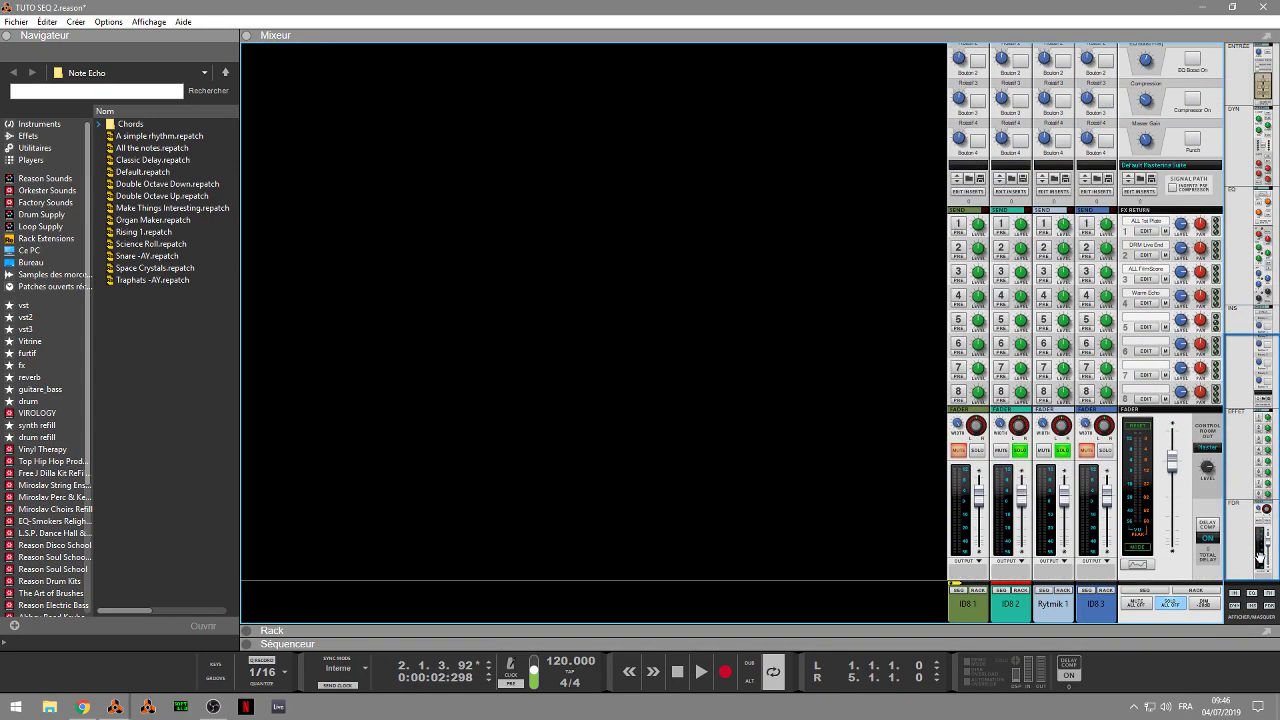
{"action": "left_click", "coordinate": [1022, 450]}
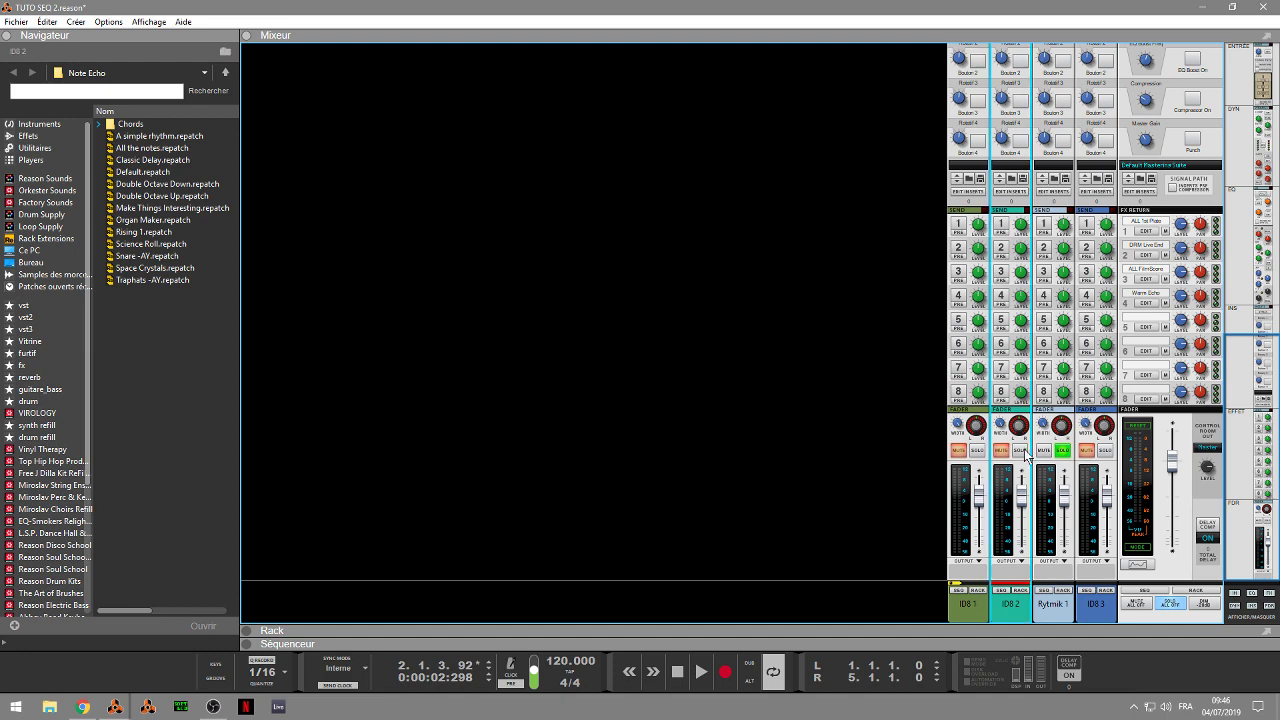
{"action": "left_click", "coordinate": [1105, 451]}
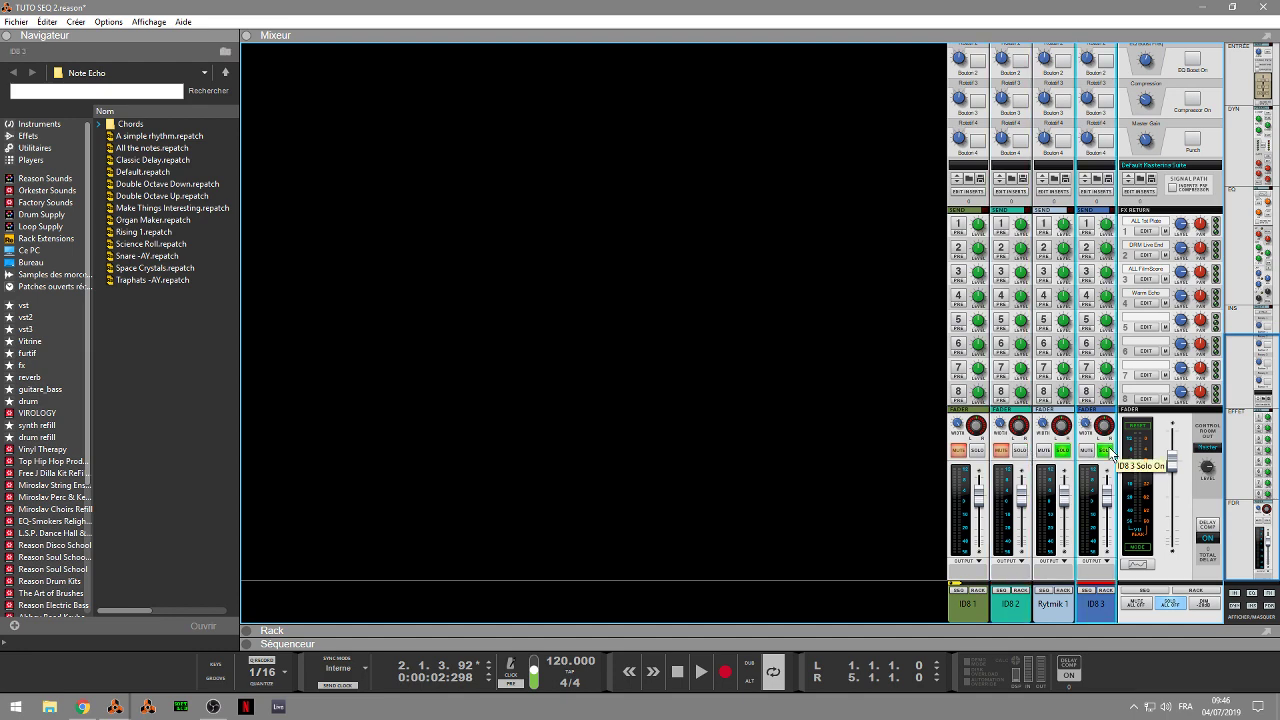
{"action": "key", "text": "space"}
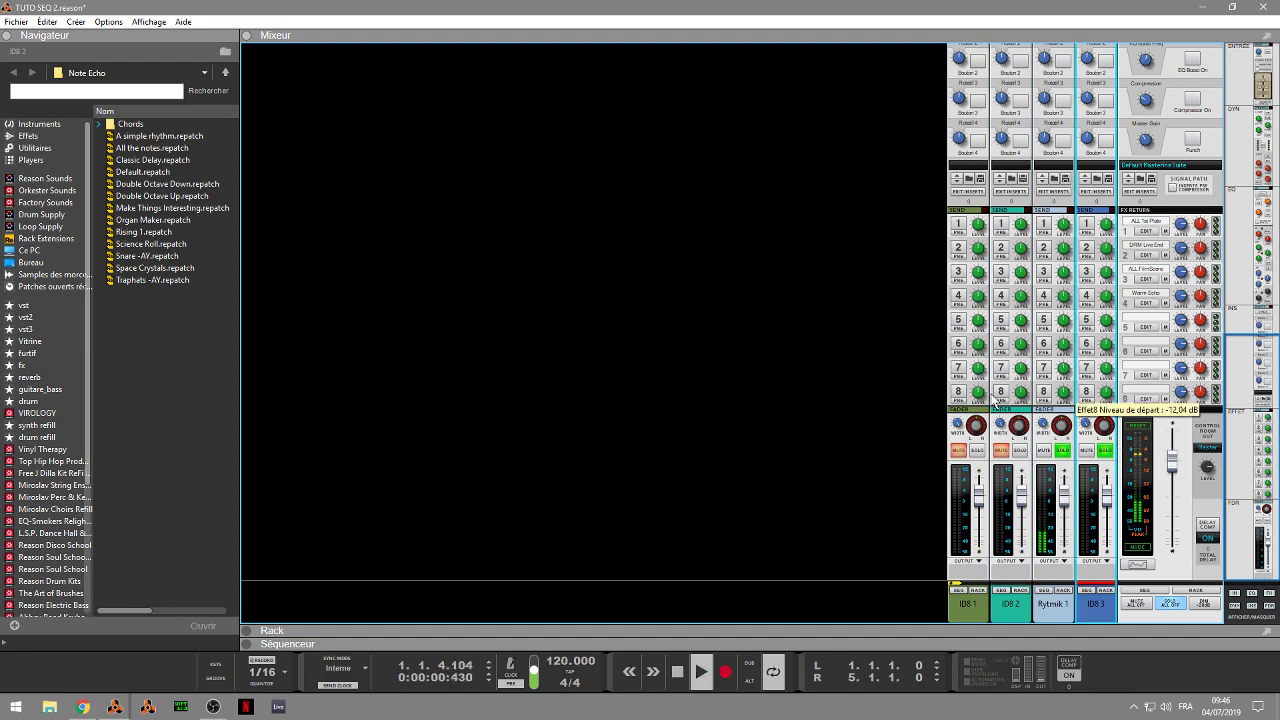
Return to the full rack view and show the Scales & Chords, Sequences and Note Echo players of ID8 3
{"action": "left_click", "coordinate": [247, 631]}
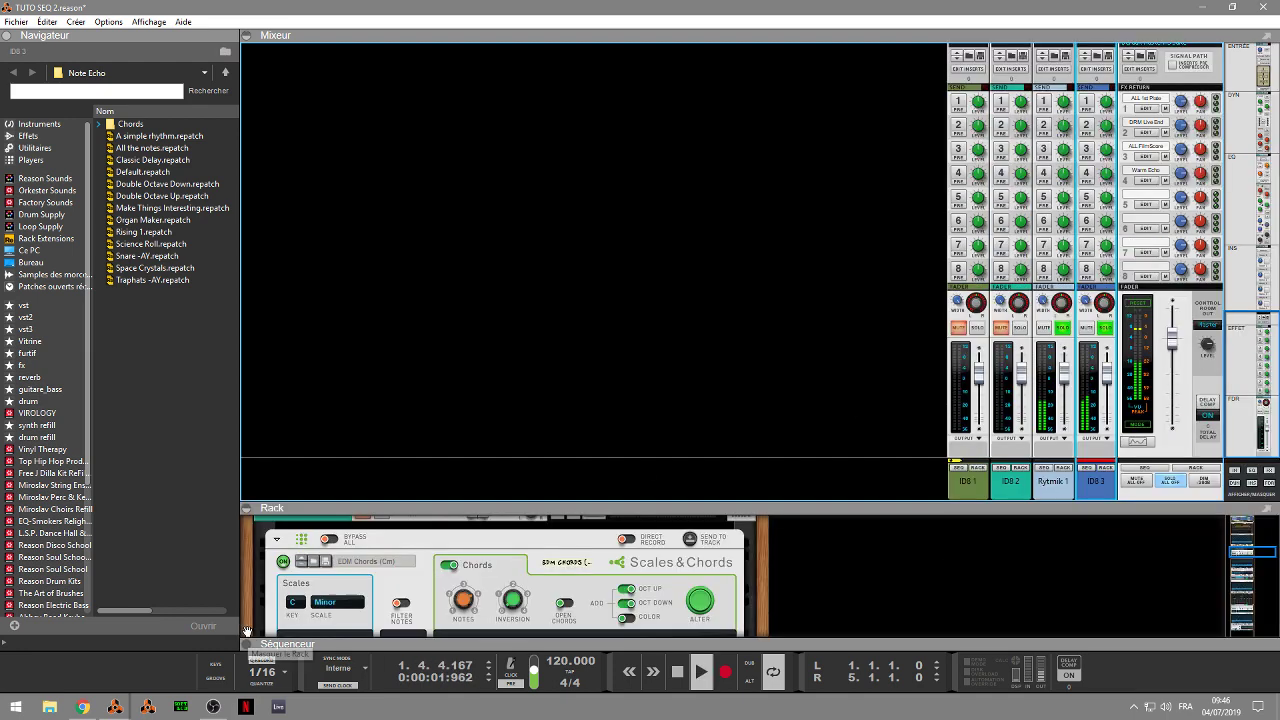
{"action": "left_click", "coordinate": [252, 38]}
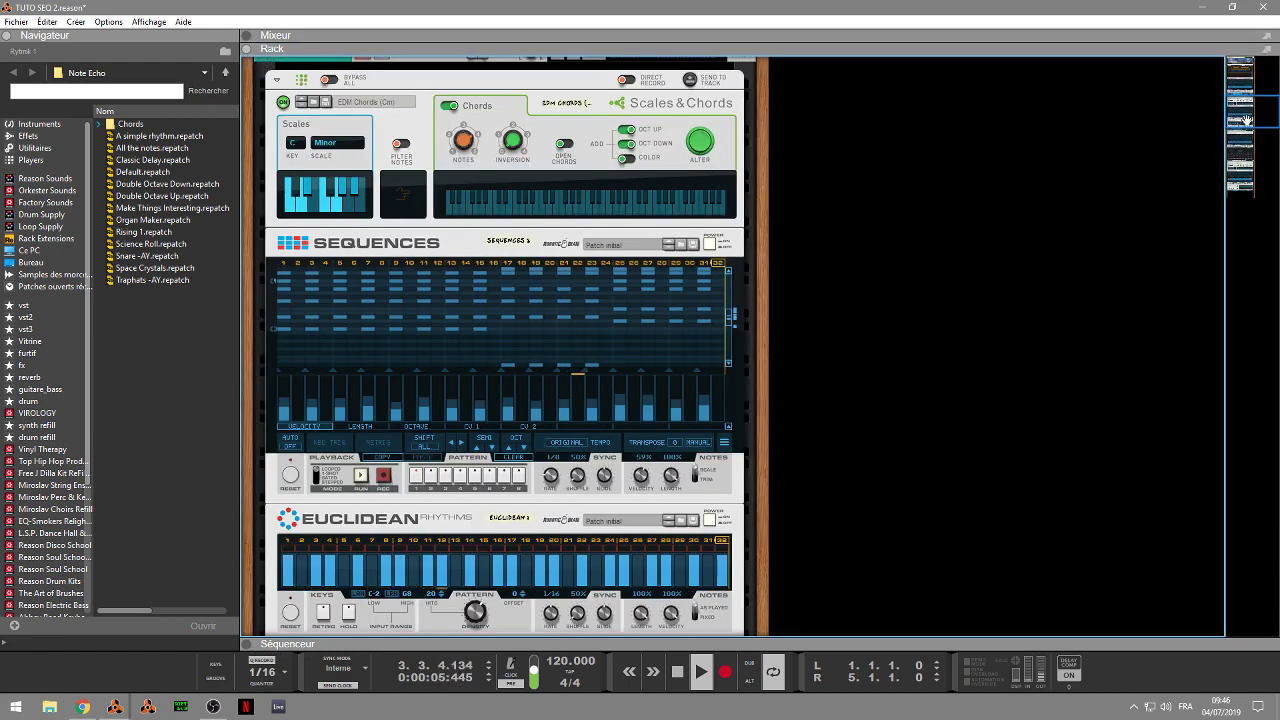
{"action": "left_click", "coordinate": [1250, 145]}
{"action": "left_click_drag", "start_coordinate": [1250, 145], "coordinate": [1234, 183]}
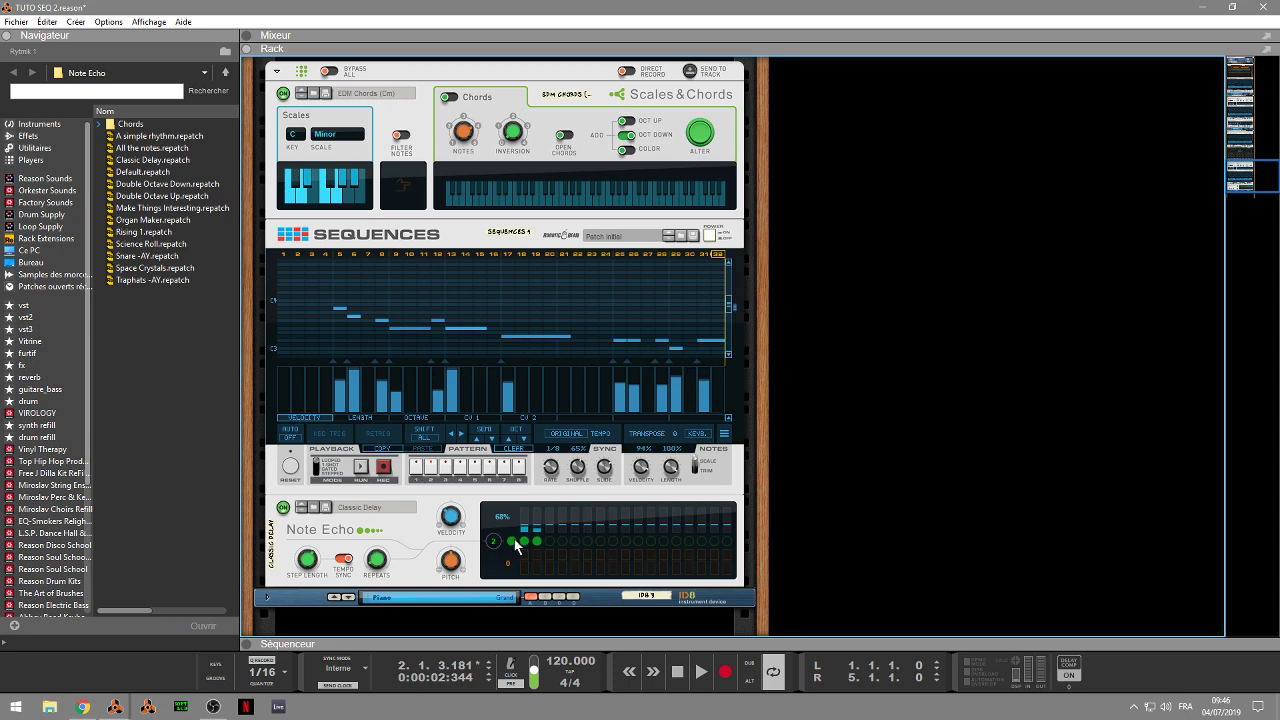
Play the ID8 3 player chain briefly, stop, and check the transpose mode options of Sequences 4
{"action": "key", "text": "space"}
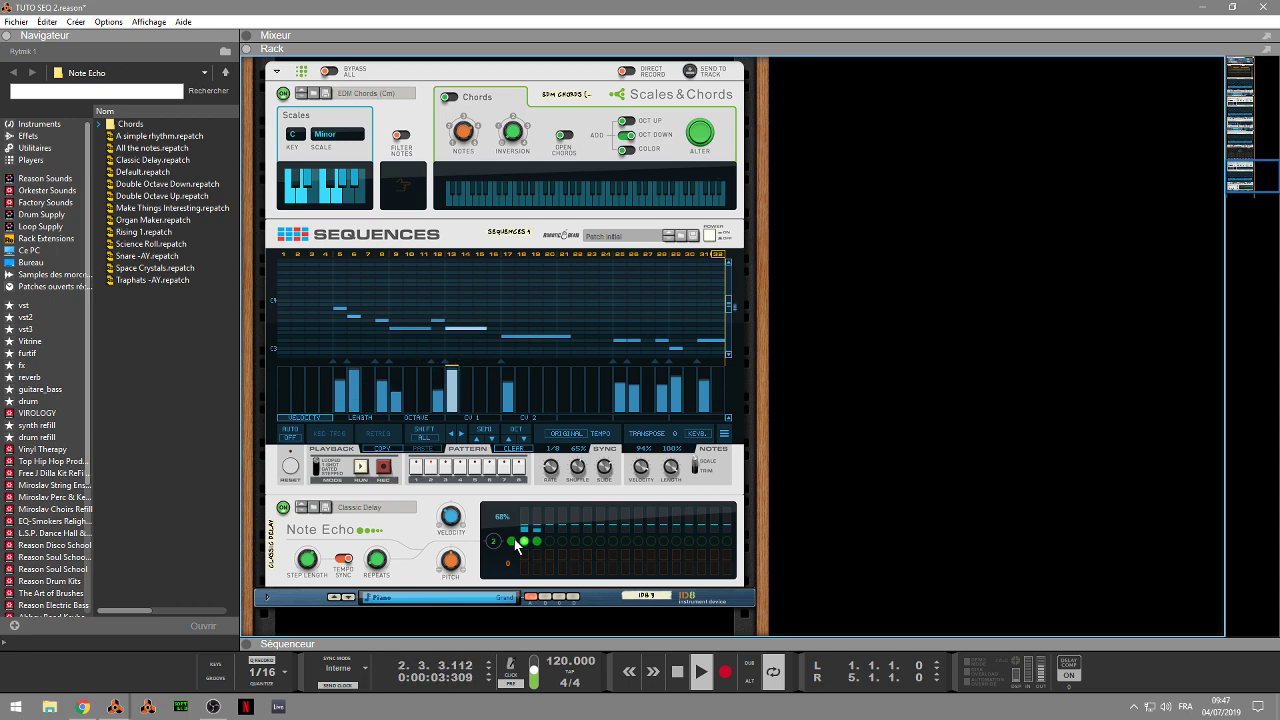
{"action": "key", "text": "space"}
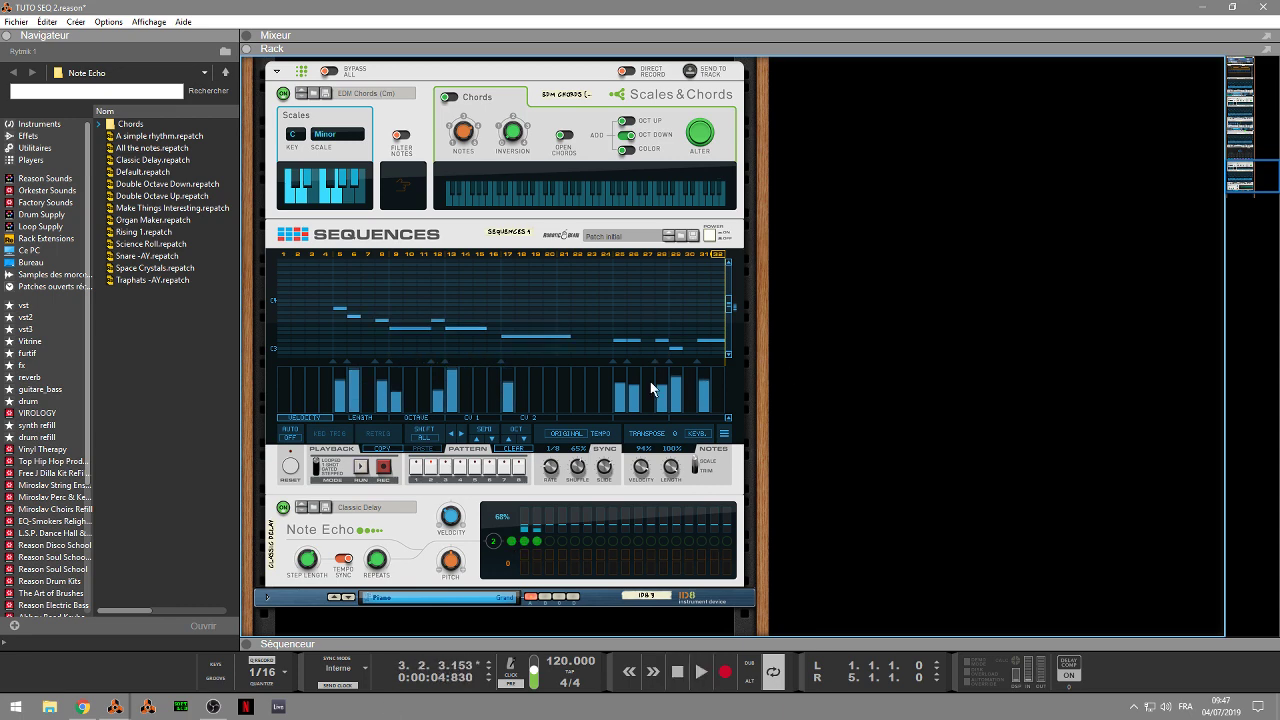
{"action": "left_click", "coordinate": [704, 437]}
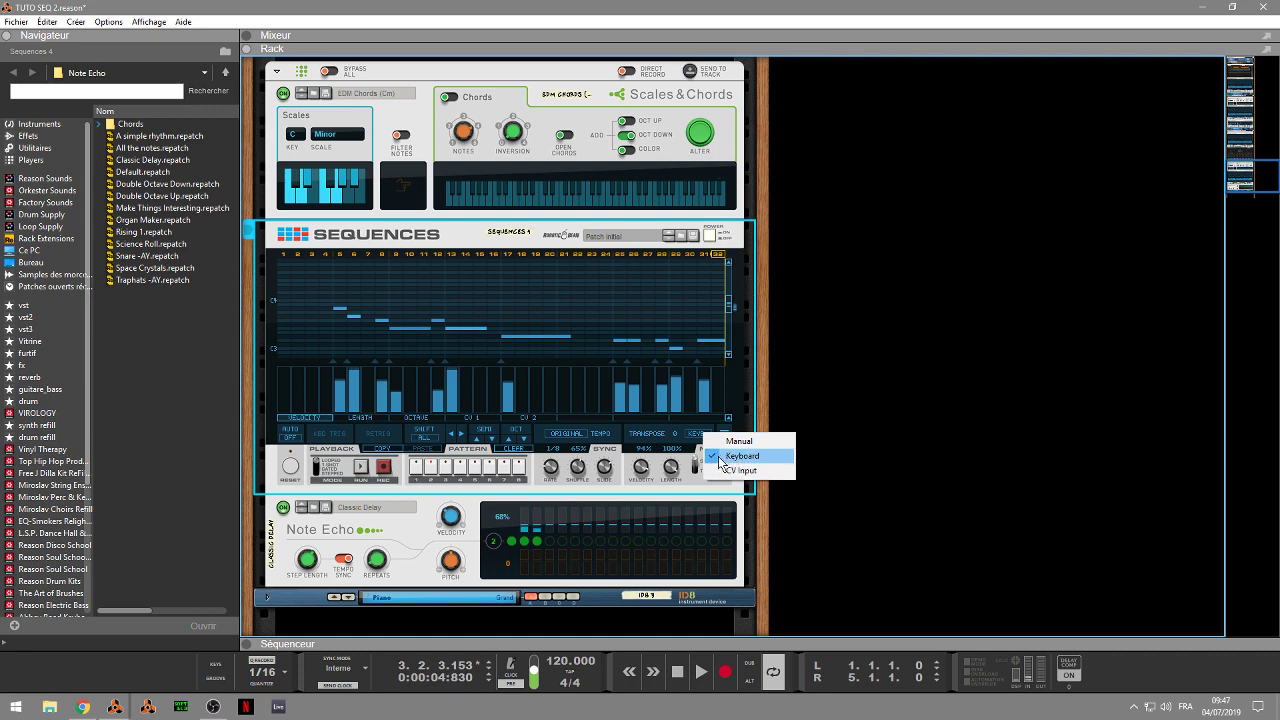
{"action": "left_click", "coordinate": [658, 441]}
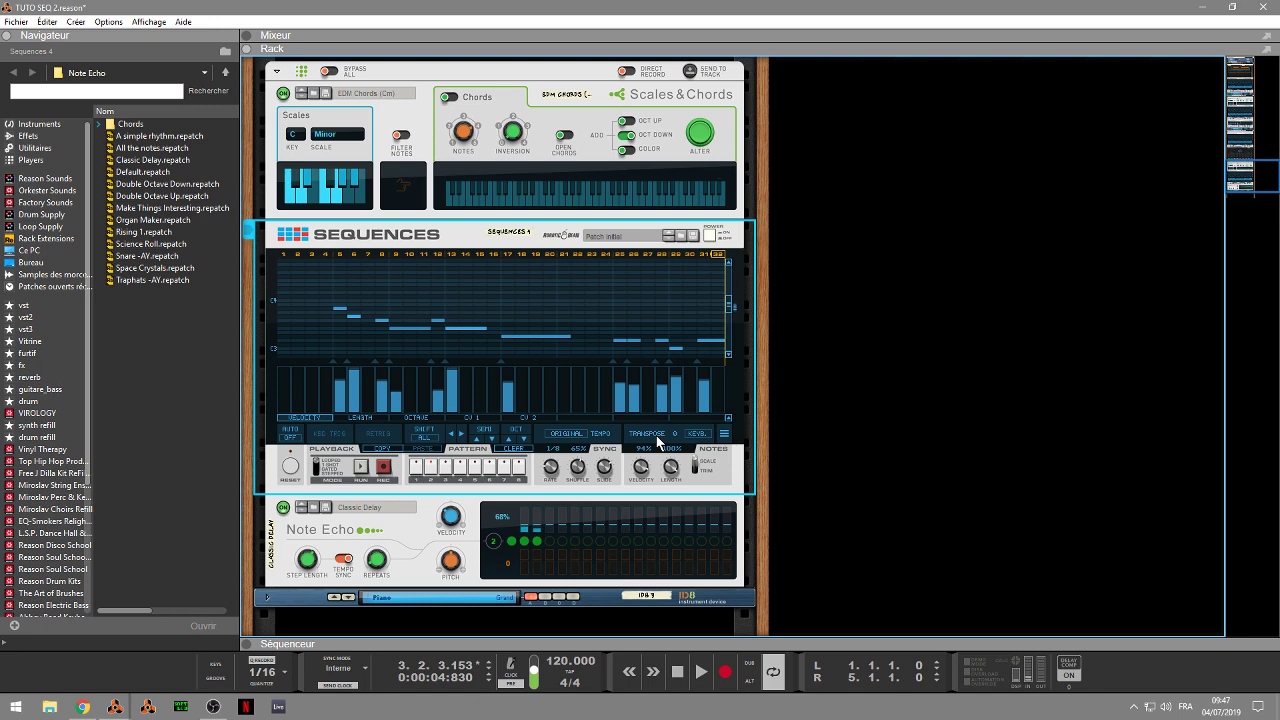
Start playback, try the Manual transpose mode on Sequences 4, and return it to Keyboard mode
{"action": "key", "text": "space"}
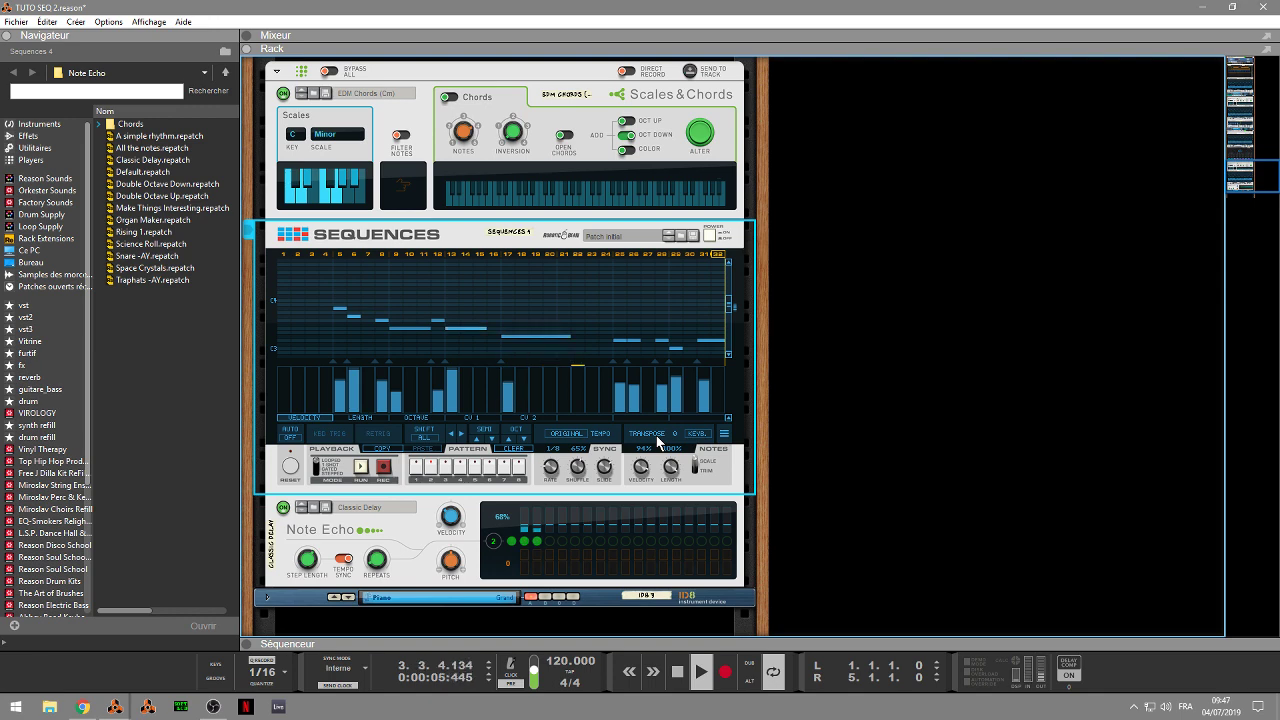
{"action": "left_click", "coordinate": [697, 434]}
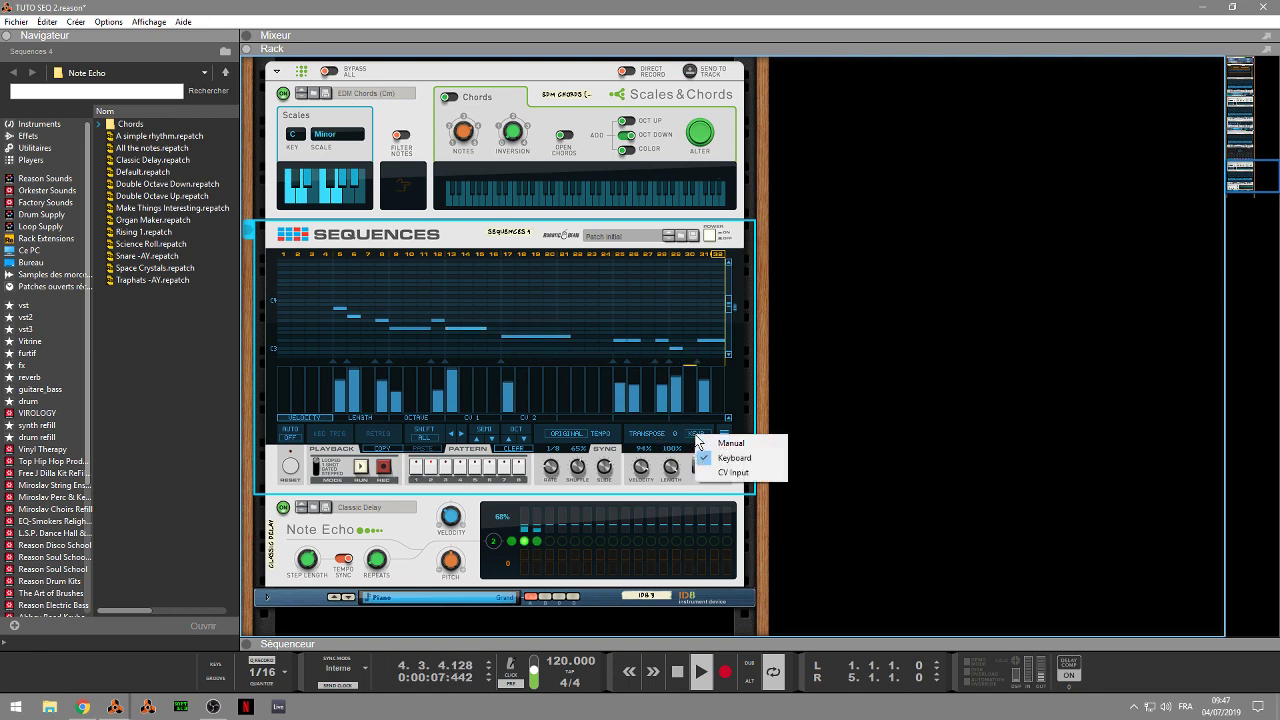
{"action": "left_click", "coordinate": [705, 442]}
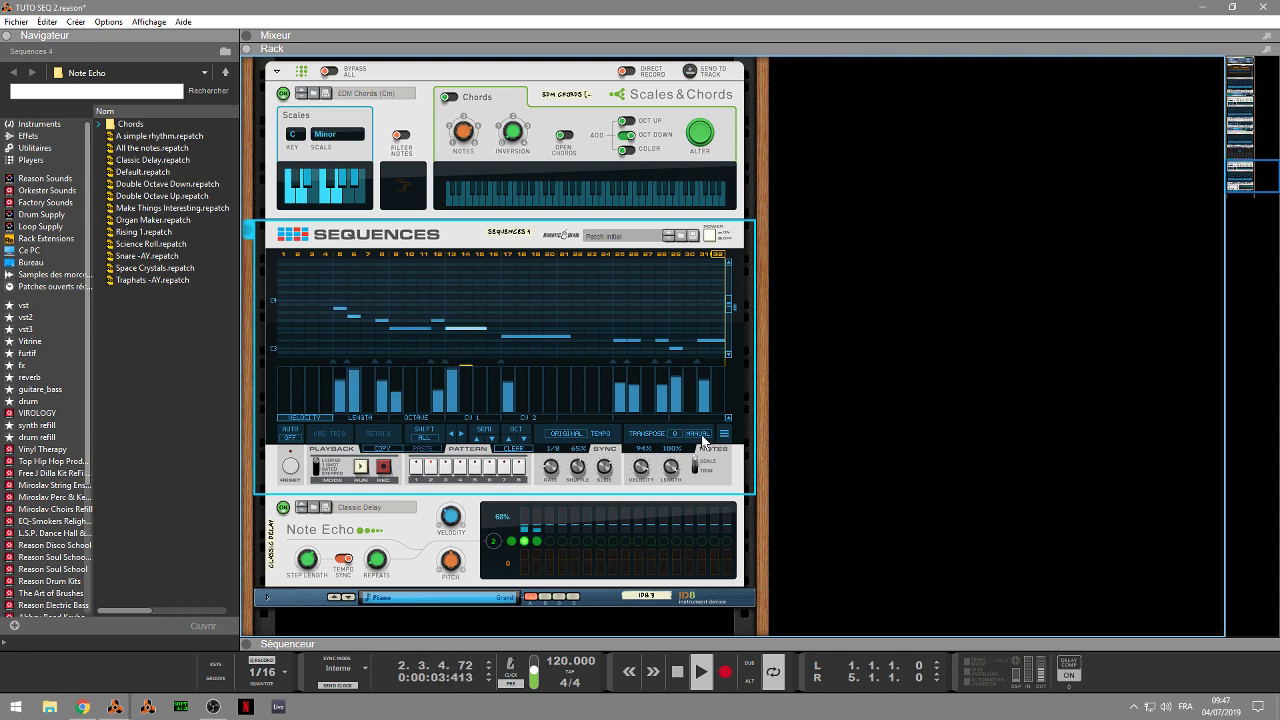
{"action": "left_click", "coordinate": [702, 436]}
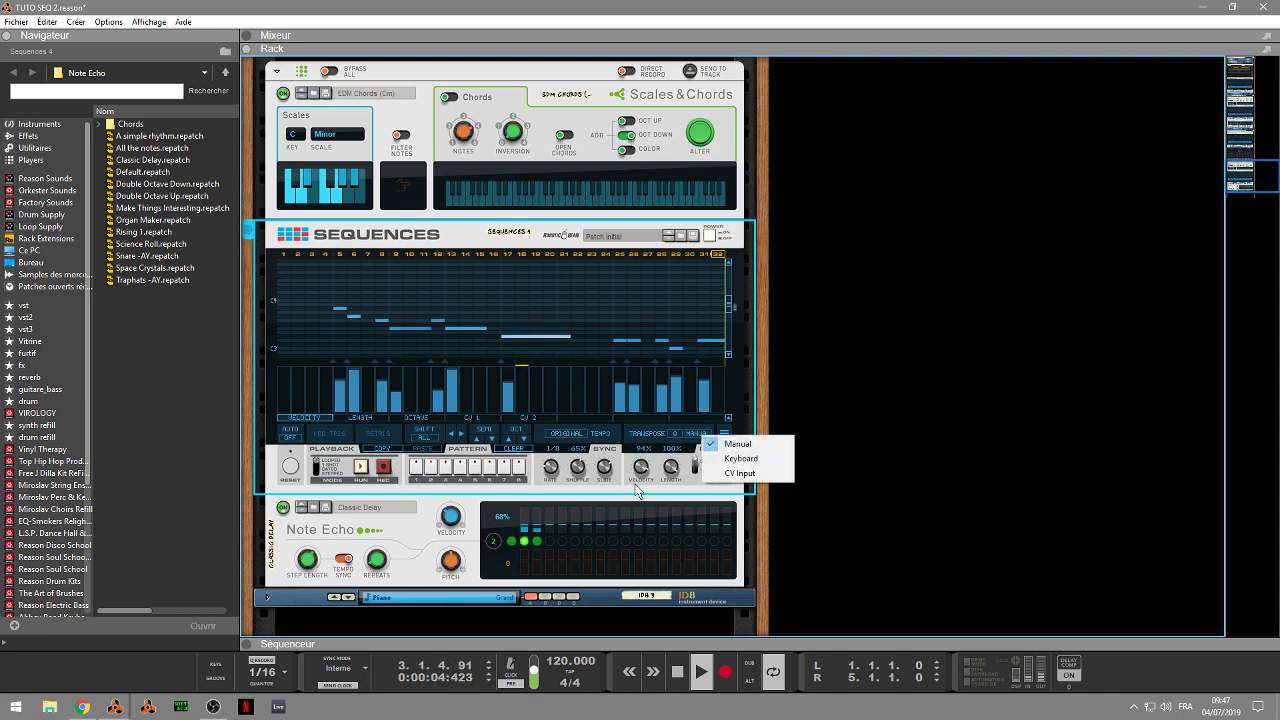
{"action": "left_click", "coordinate": [740, 458]}
Give MIDI keyboard input to the ID8 3 track in the sequencer and return to the full rack view
{"action": "left_click", "coordinate": [258, 643]}
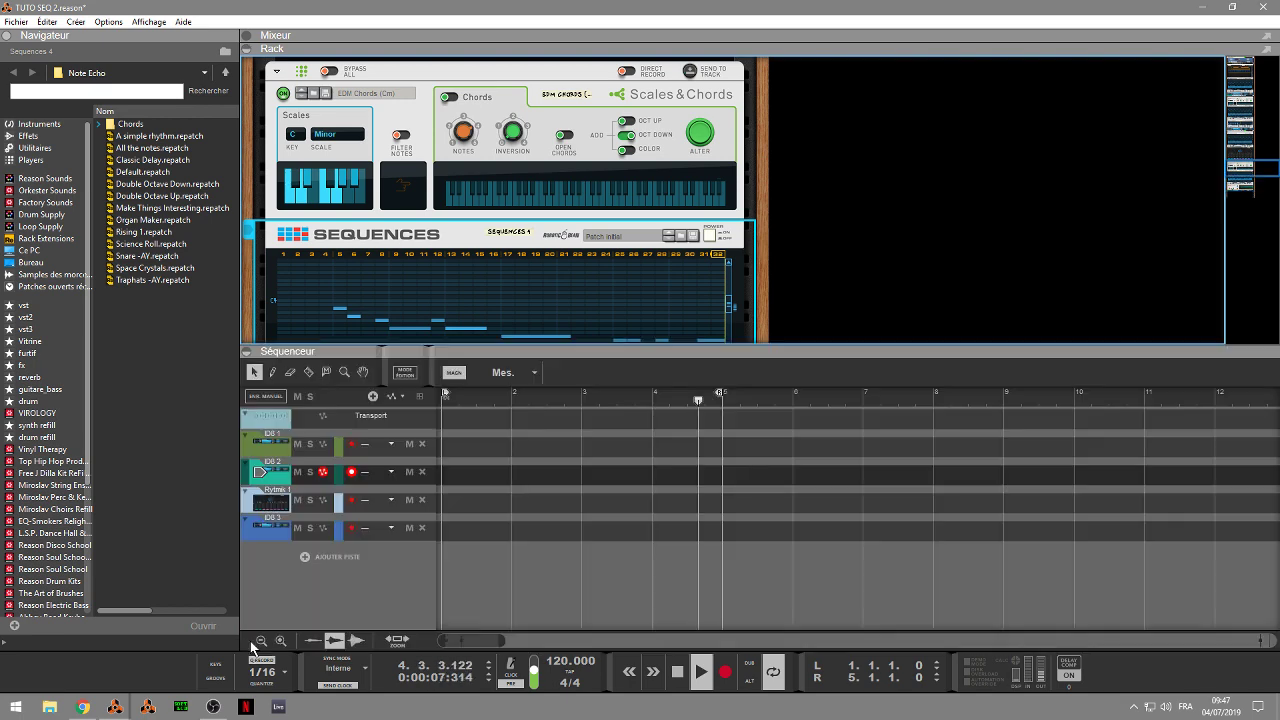
{"action": "left_click", "coordinate": [265, 536]}
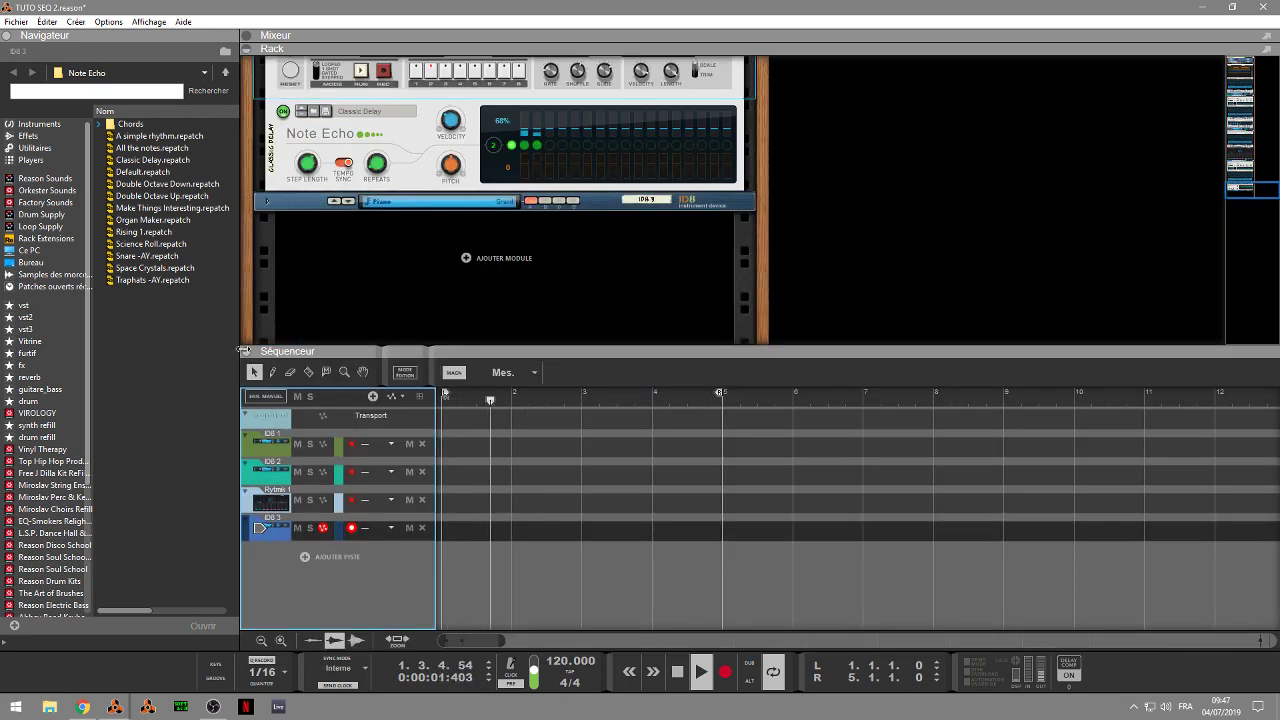
{"action": "left_click", "coordinate": [246, 351]}
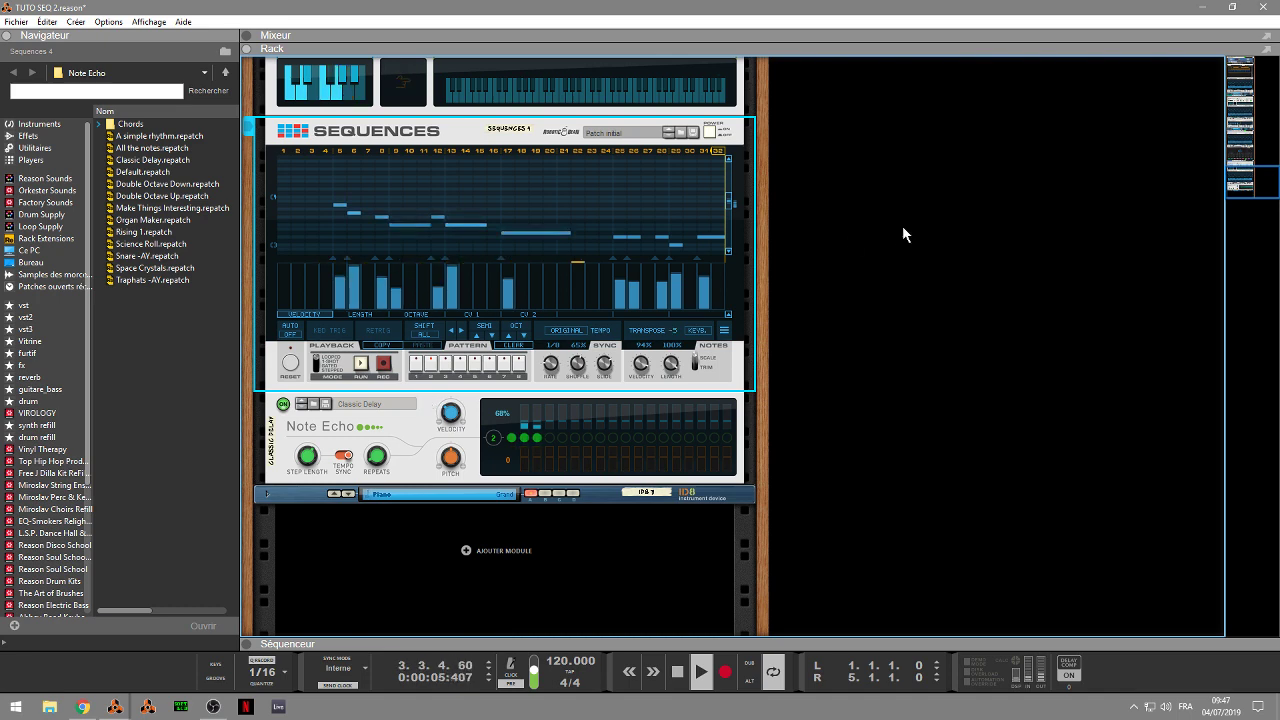
Transpose the playing Sequences 4 pattern to +12 from the MIDI keyboard, and stop playback
{"action": "left_click_drag", "start_coordinate": [665, 341], "coordinate": [675, 333]}
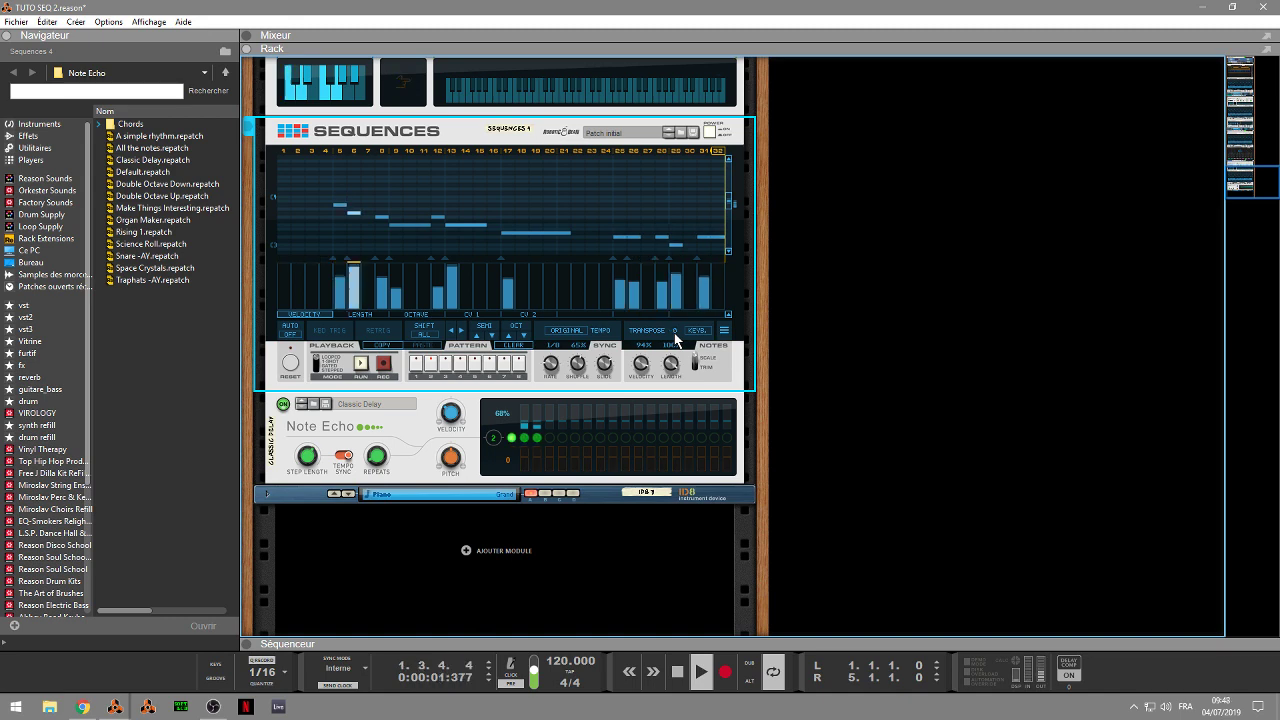
{"action": "left_click_drag", "start_coordinate": [675, 340], "coordinate": [675, 340]}
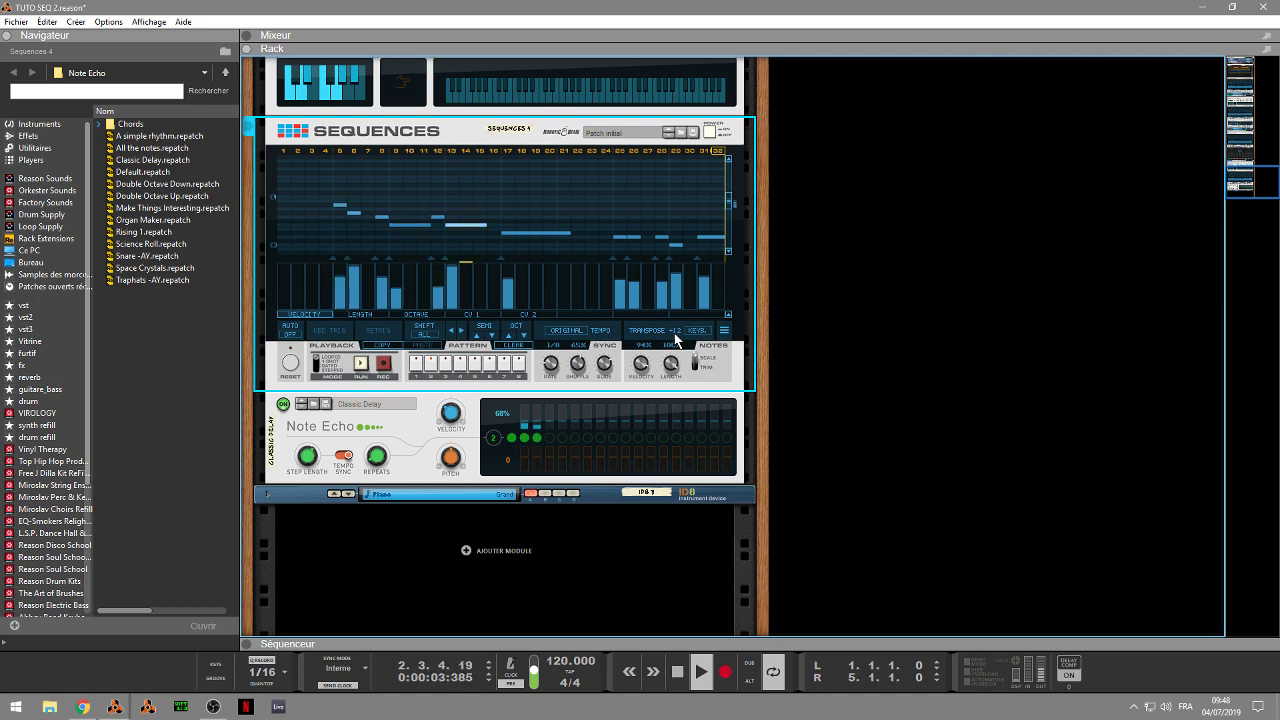
{"action": "key", "text": "space"}
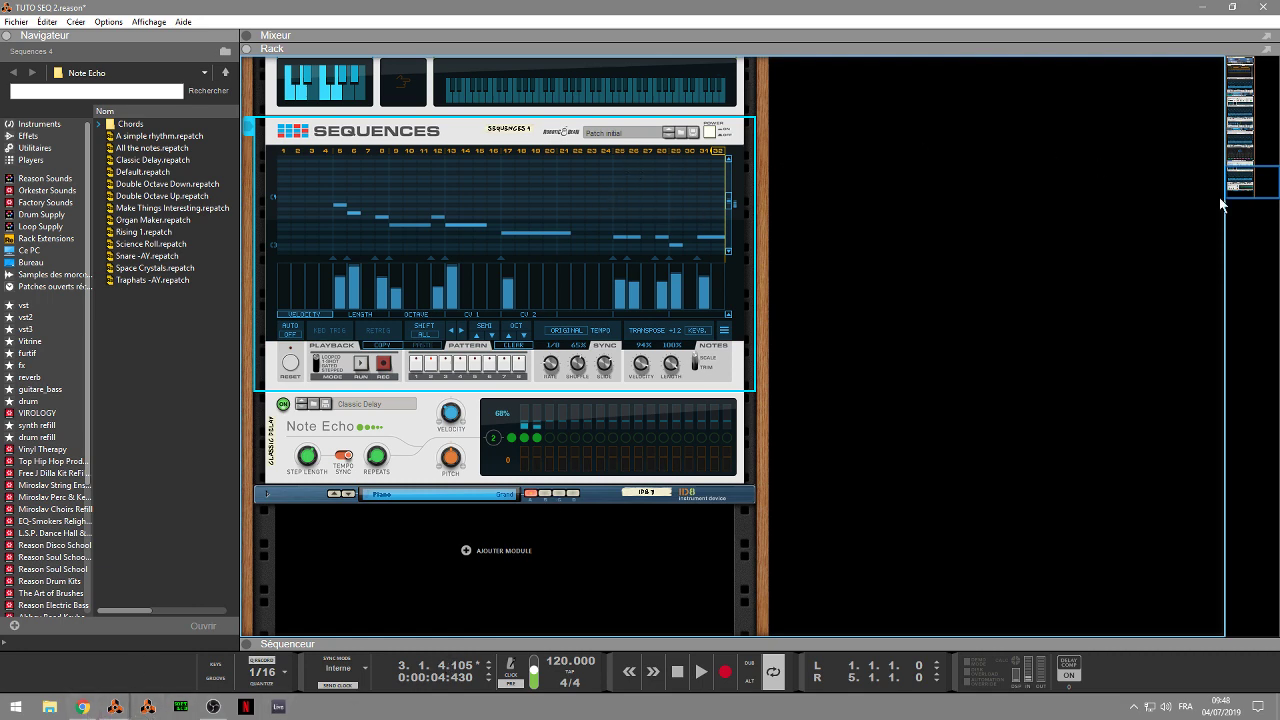
Review the ID8 3 player chain in the rack, from Scales & Chords through Sequences to Note Echo
{"action": "mouse_move", "coordinate": [1244, 187]}
{"action": "left_mouse_down"}
{"action": "mouse_move", "coordinate": [1241, 170]}
{"action": "mouse_move", "coordinate": [1239, 183]}
{"action": "left_mouse_up"}
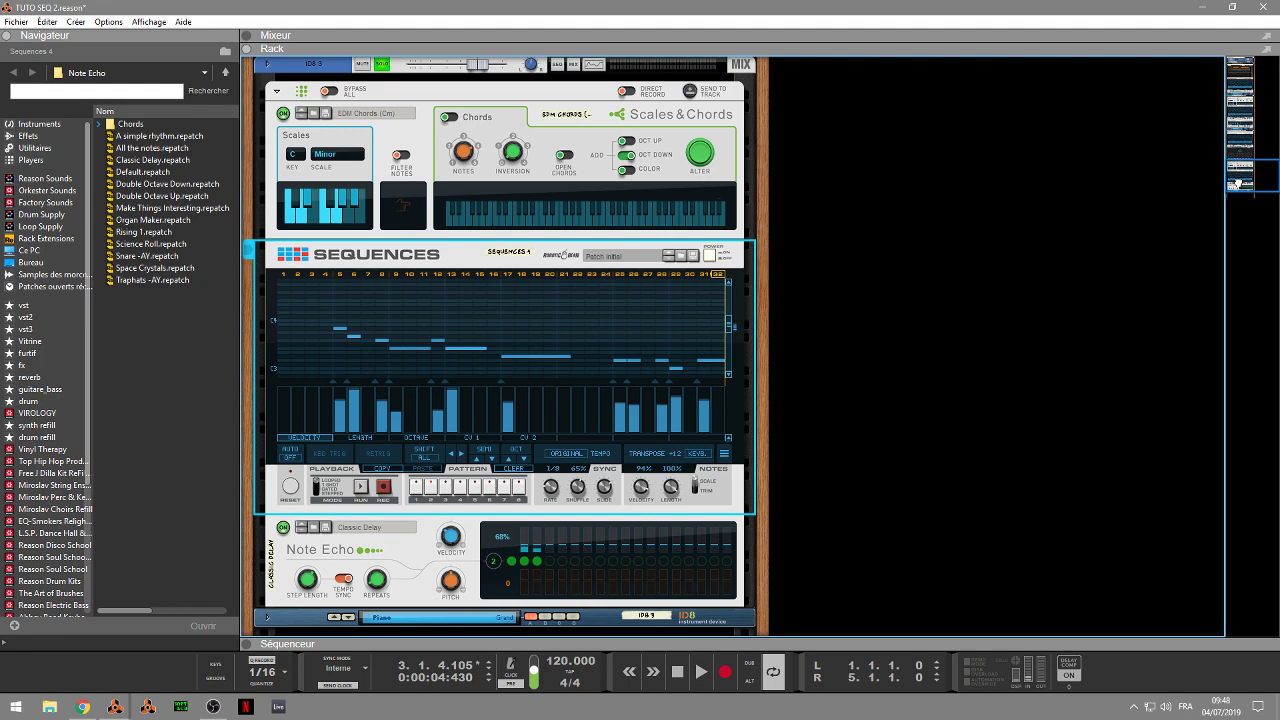
{"action": "scroll", "coordinate": [1190, 188], "scroll_direction": "up", "scroll_amount": 1}
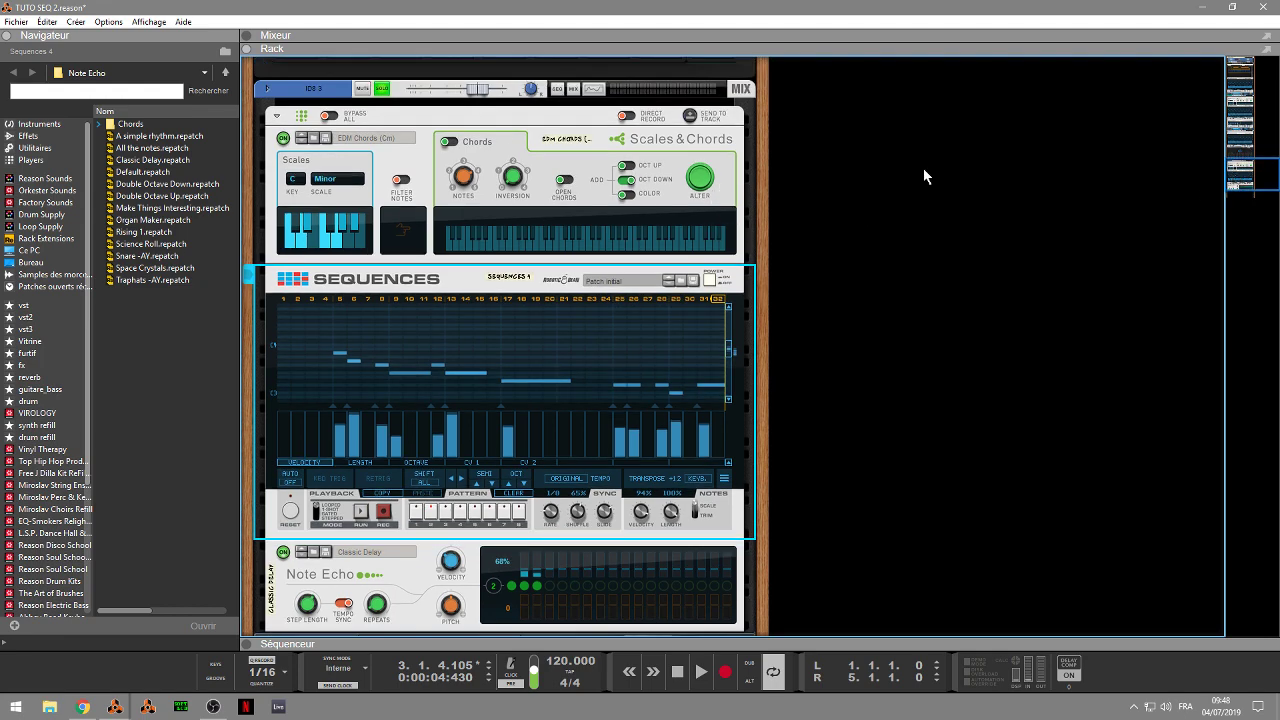
{"action": "left_click_drag", "start_coordinate": [1252, 184], "coordinate": [1259, 190]}
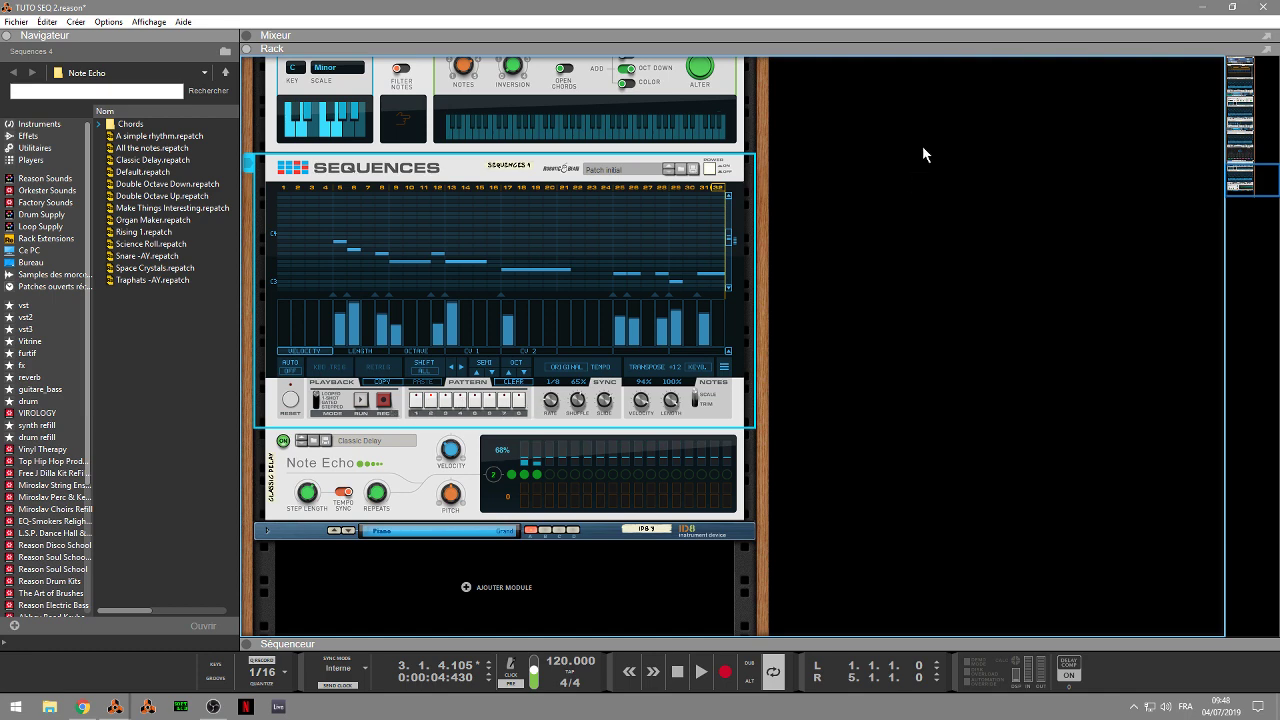
{"action": "left_click_drag", "start_coordinate": [1240, 183], "coordinate": [1237, 176]}
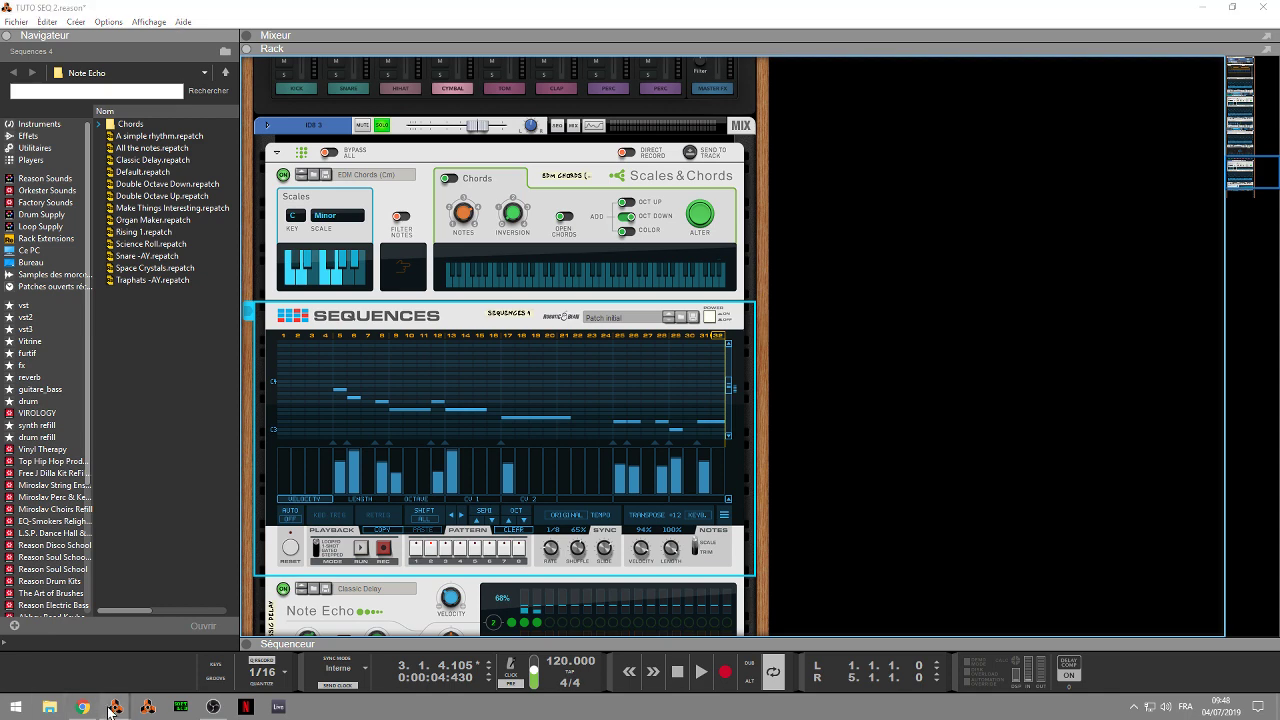
Switch to the TUTO ROBOT1 song, show its SEQ FURTIF Combinator, and select the SEQ FURTIF track in the sequencer
{"action": "mouse_move", "coordinate": [115, 707]}
{"action": "left_click", "coordinate": [97, 611]}
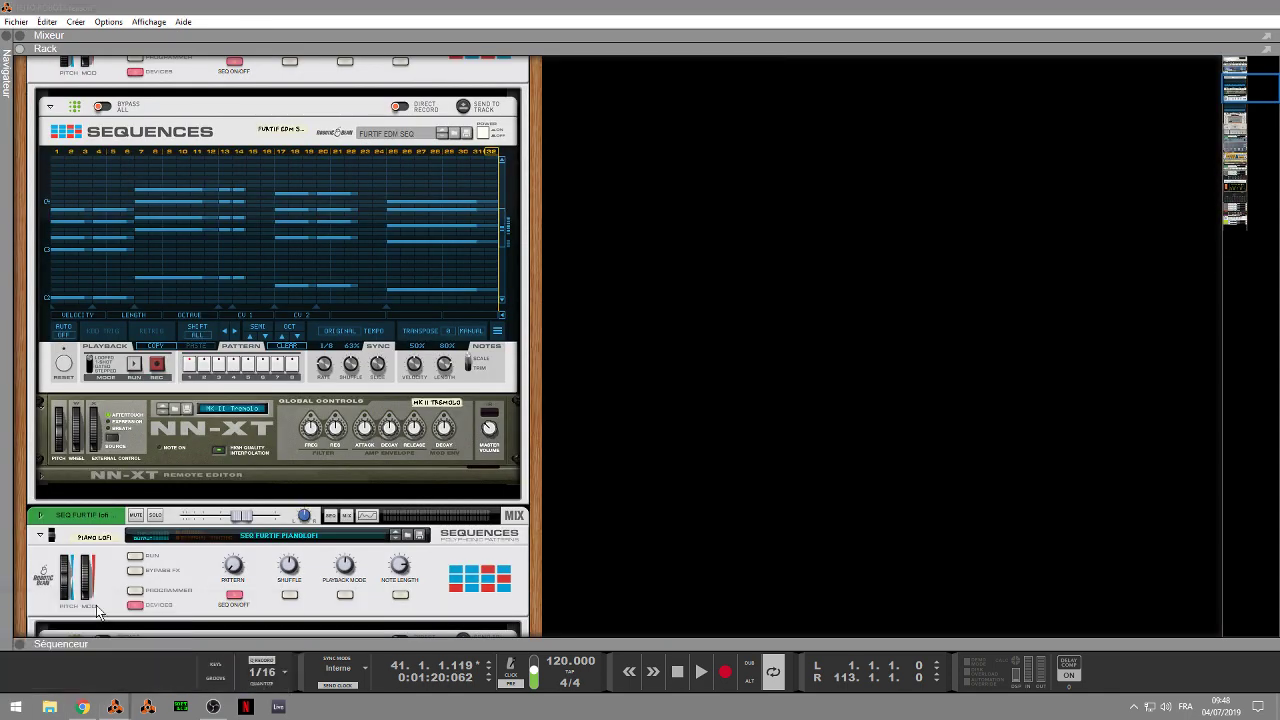
{"action": "scroll", "coordinate": [1238, 96], "scroll_direction": "up", "scroll_amount": 5}
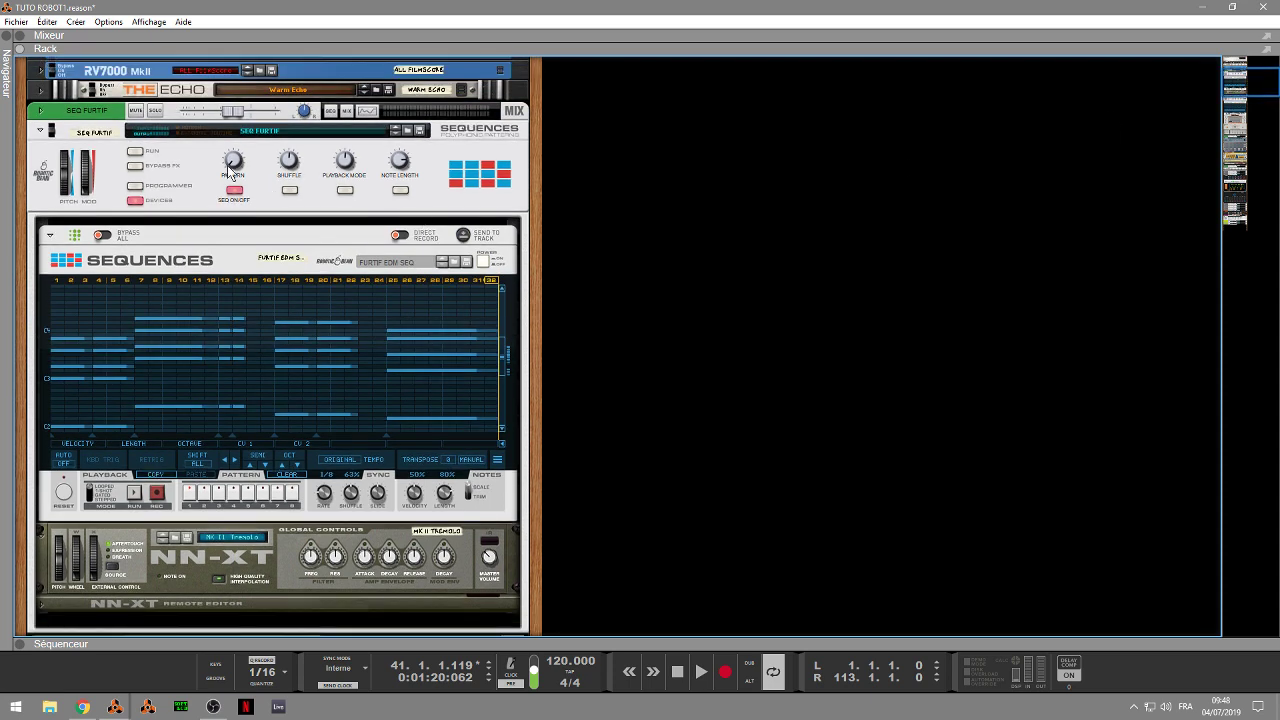
{"action": "left_click", "coordinate": [20, 644]}
{"action": "left_click", "coordinate": [68, 456]}
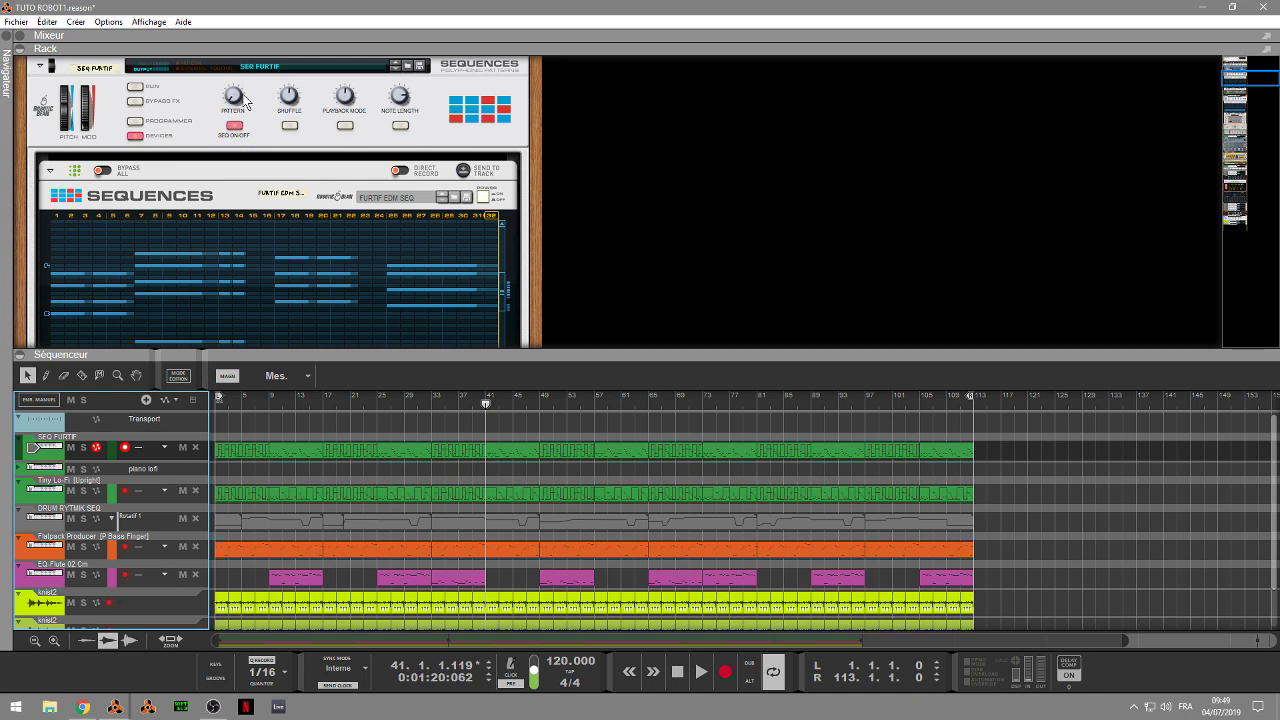
Set the SEQ FURTIF Combinator's Pattern knob to 47 and return to the full rack view
{"action": "mouse_move", "coordinate": [238, 107]}
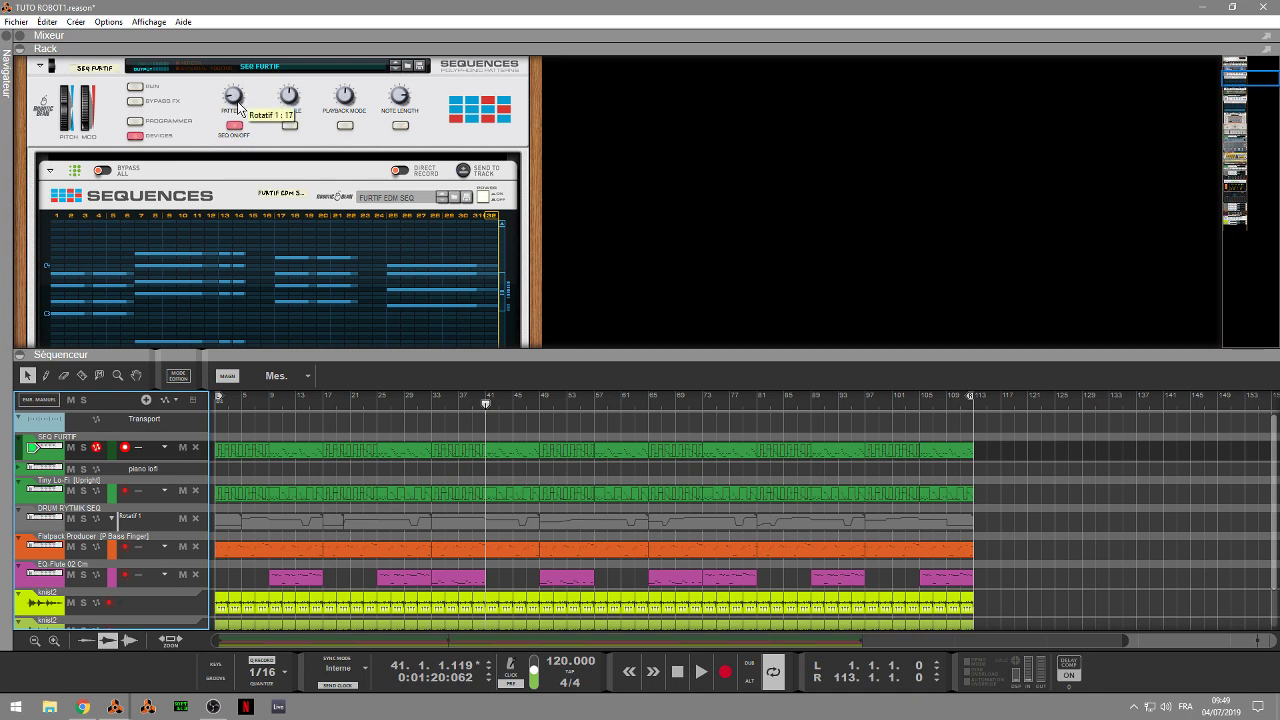
{"action": "scroll", "coordinate": [238, 107], "scroll_direction": "up", "scroll_amount": 5}
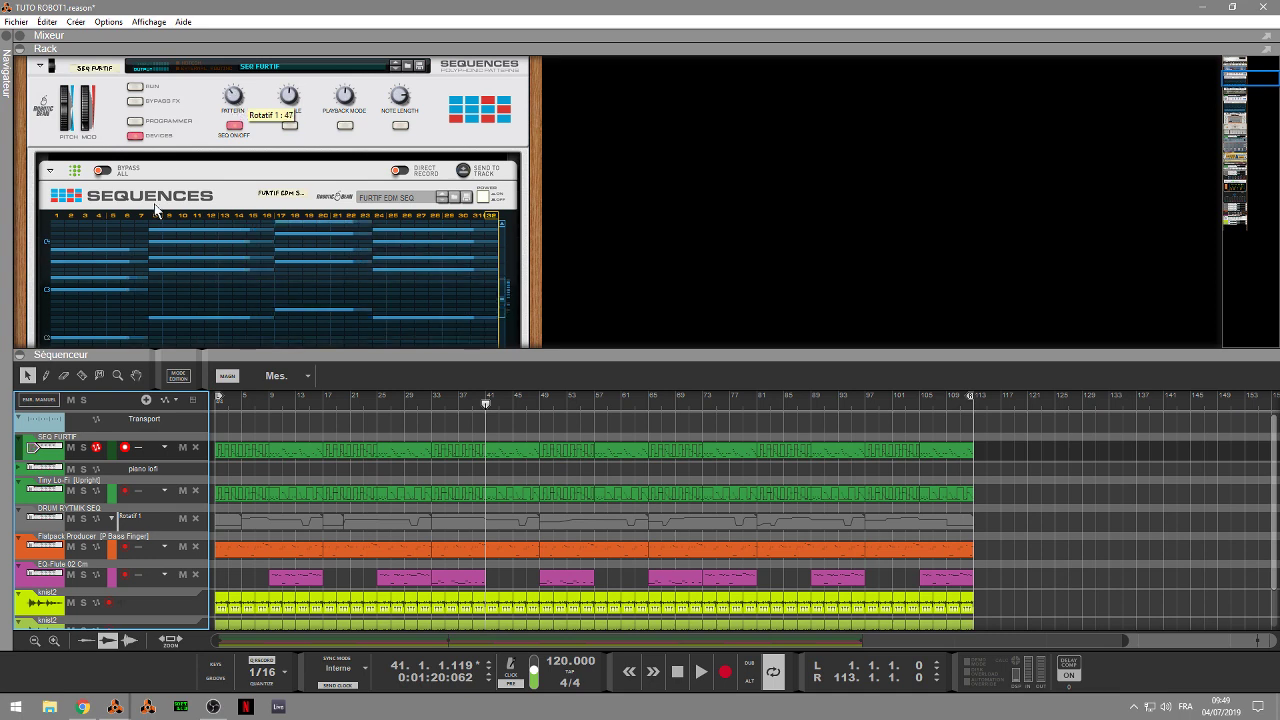
{"action": "left_click", "coordinate": [18, 354]}
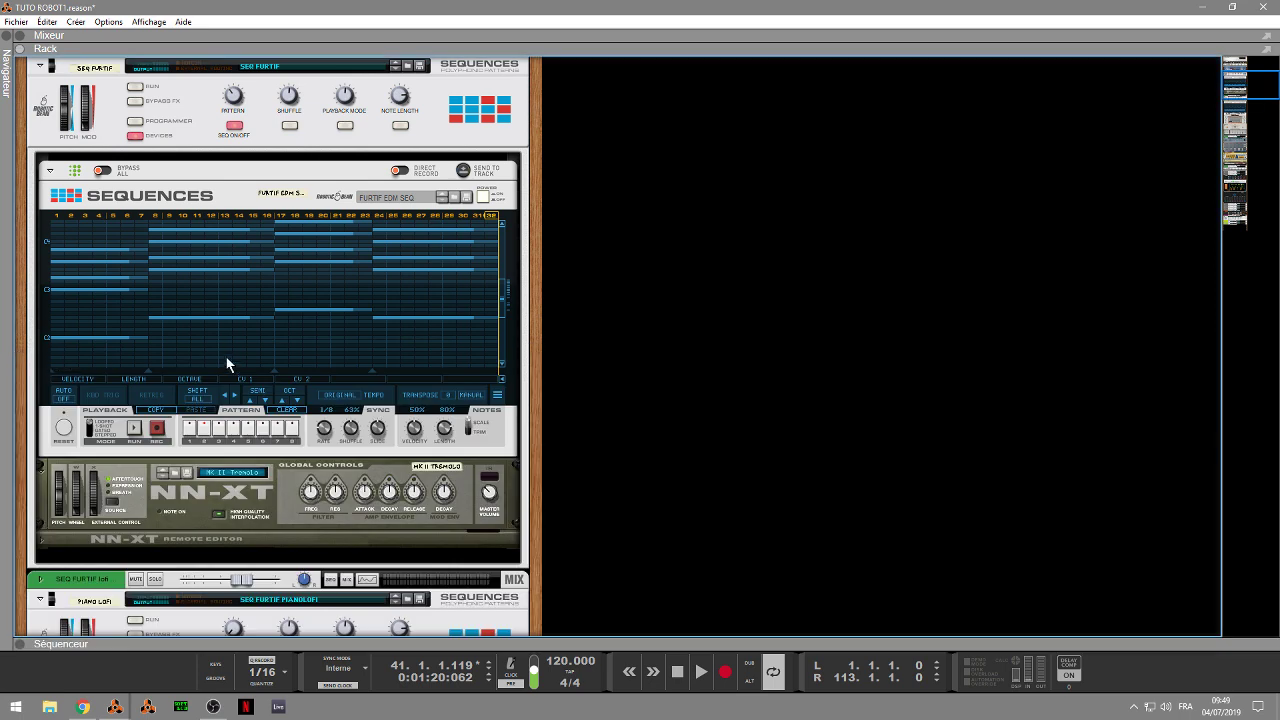
Play the song from its beginning for a few bars and stop it
{"action": "key", "text": "KP_Decimal"}
{"action": "key", "text": "space"}
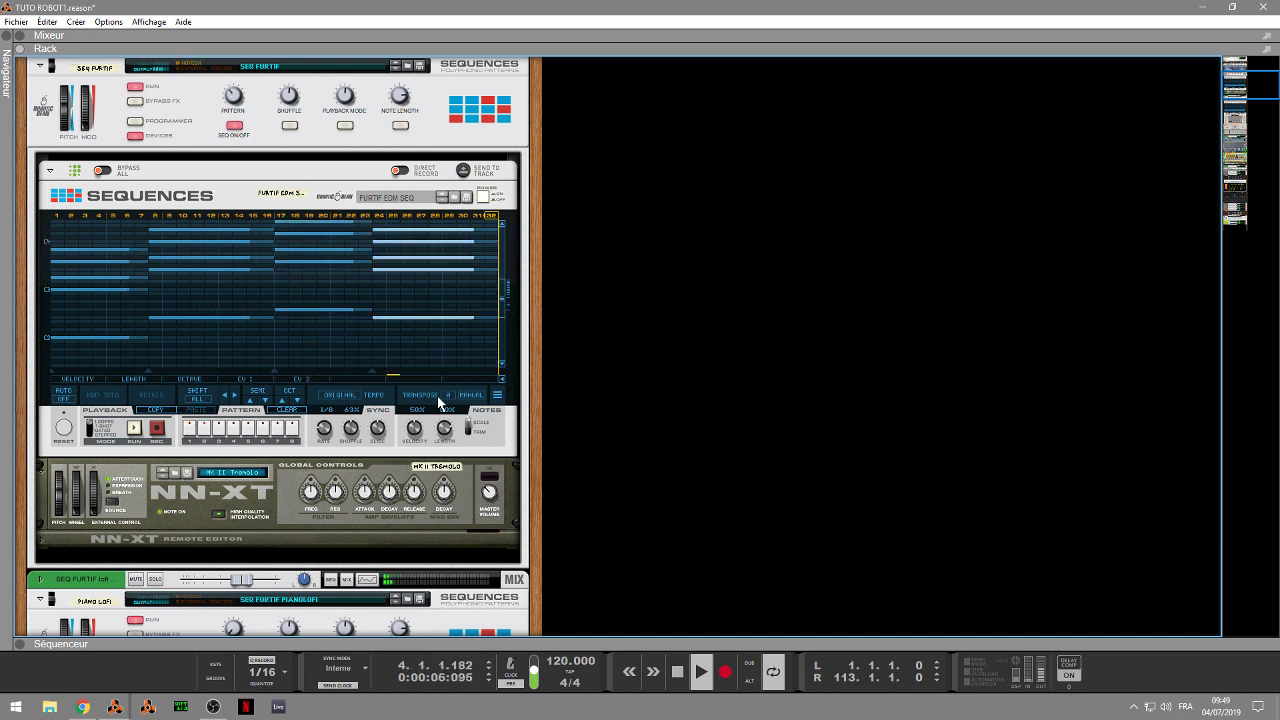
{"action": "key", "text": "space"}
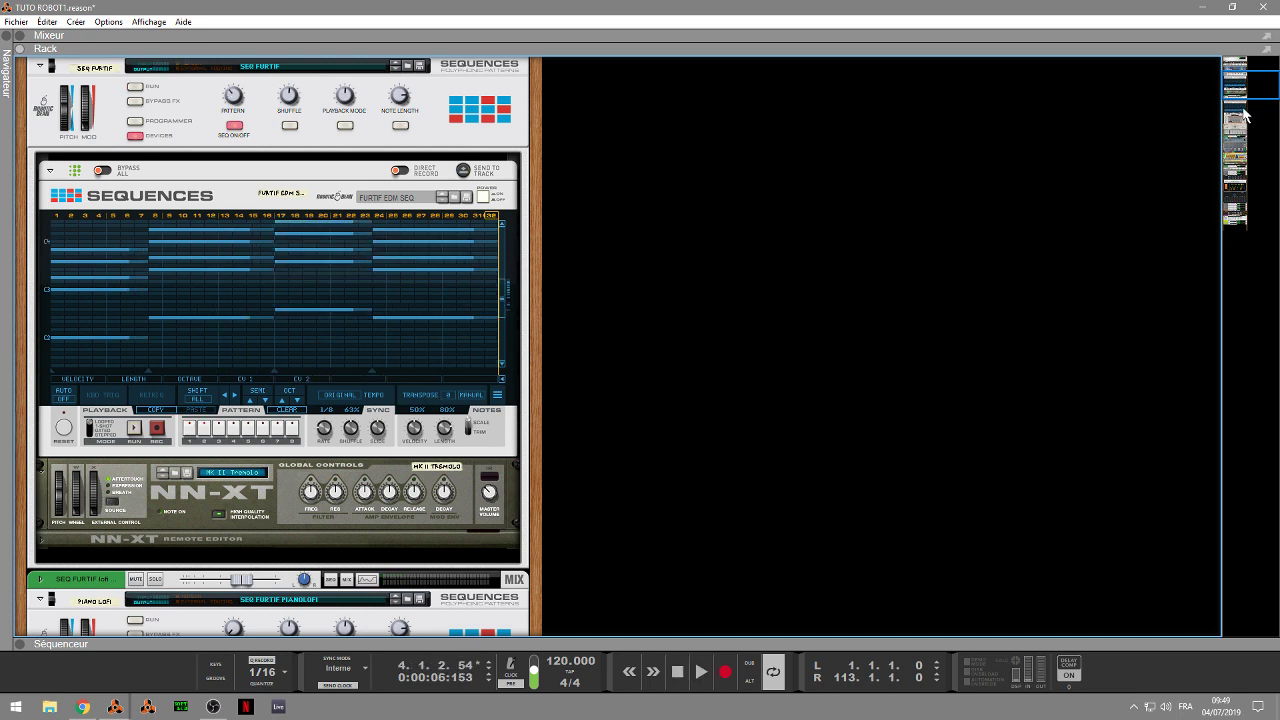
Solo the SEQ FURTIF mix channel and show it in the mixer
{"action": "scroll", "coordinate": [1245, 96], "scroll_direction": "up", "scroll_amount": 4}
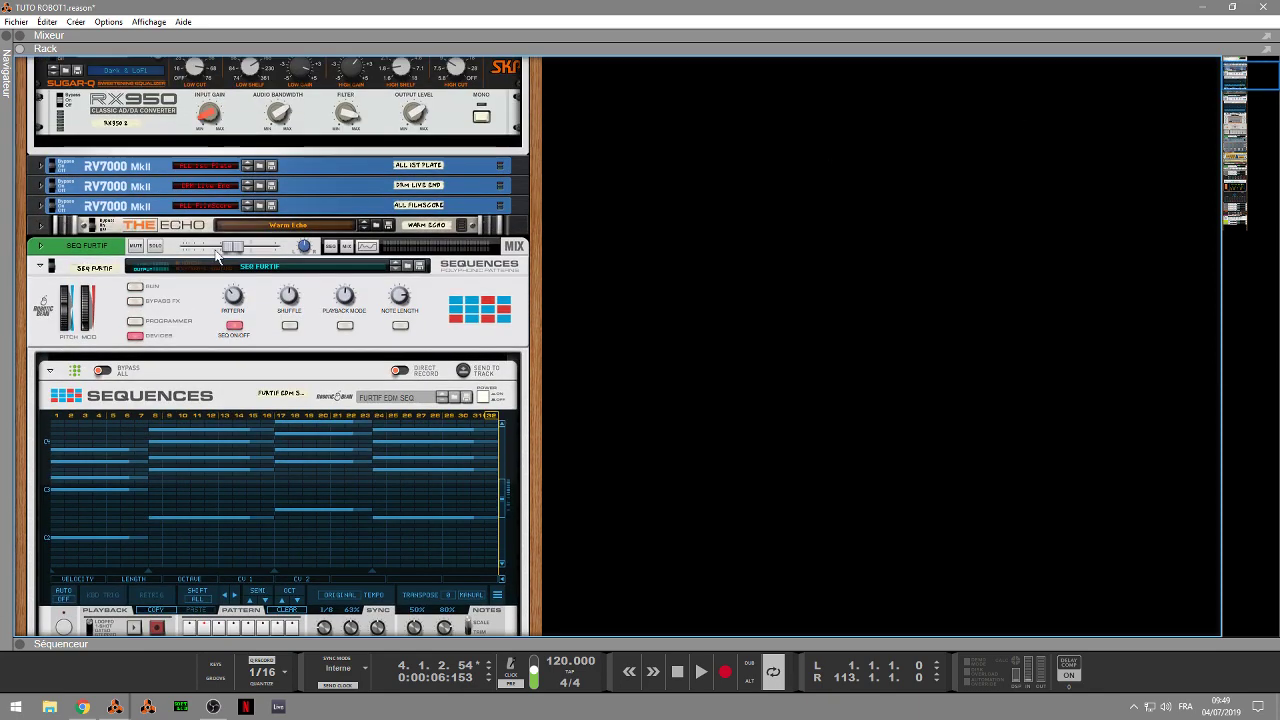
{"action": "left_click", "coordinate": [153, 247]}
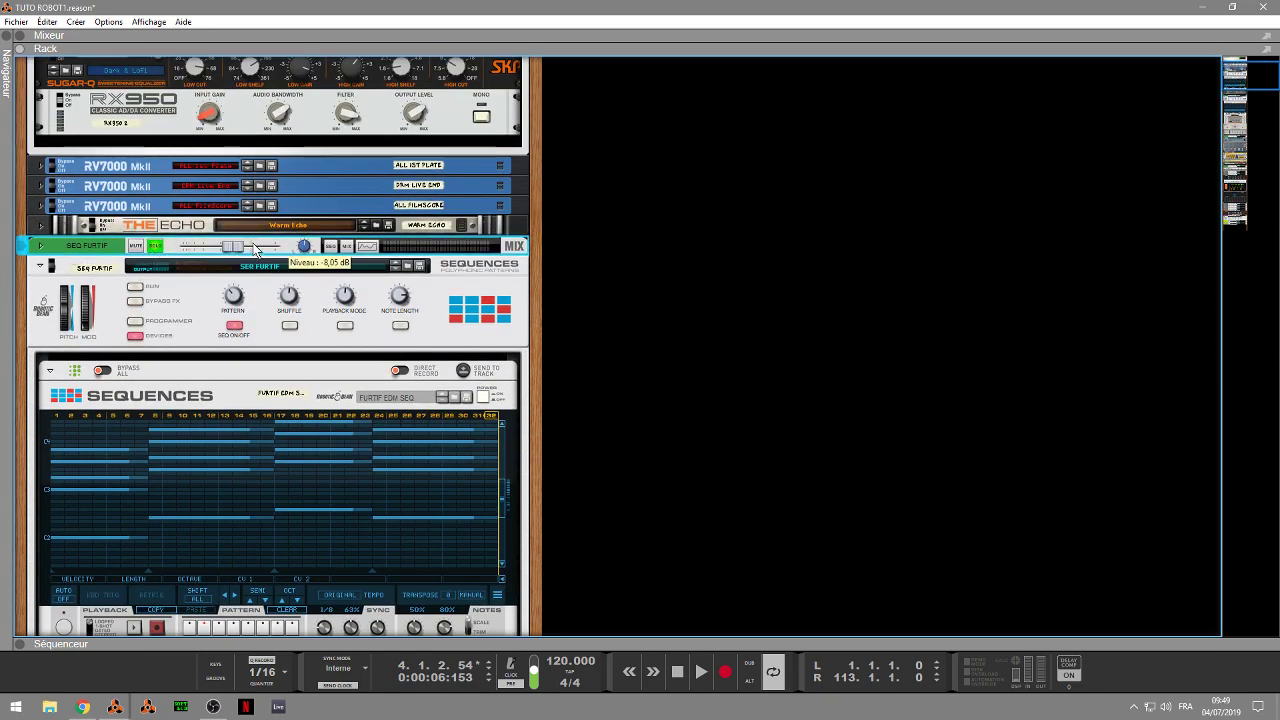
{"action": "key", "text": "F5"}
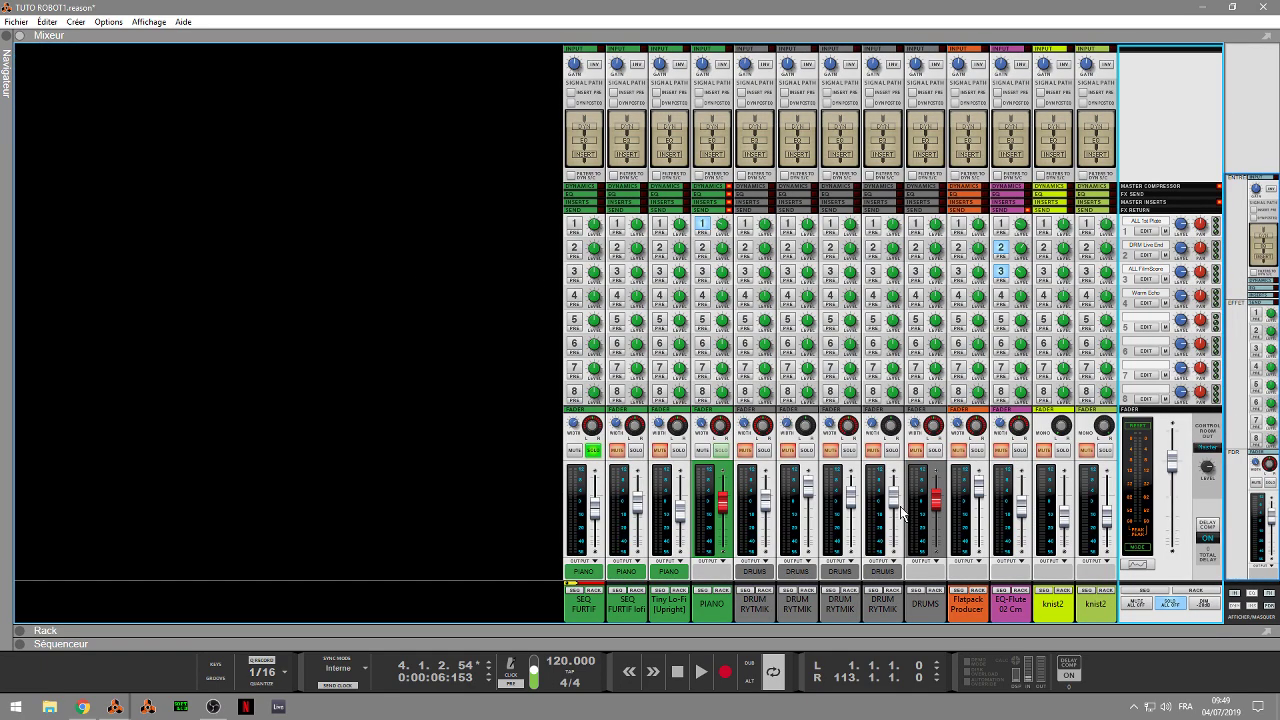
Play the soloed SEQ FURTIF channel, return to the full rack view to watch its pattern, and stop playback
{"action": "key", "text": "space"}
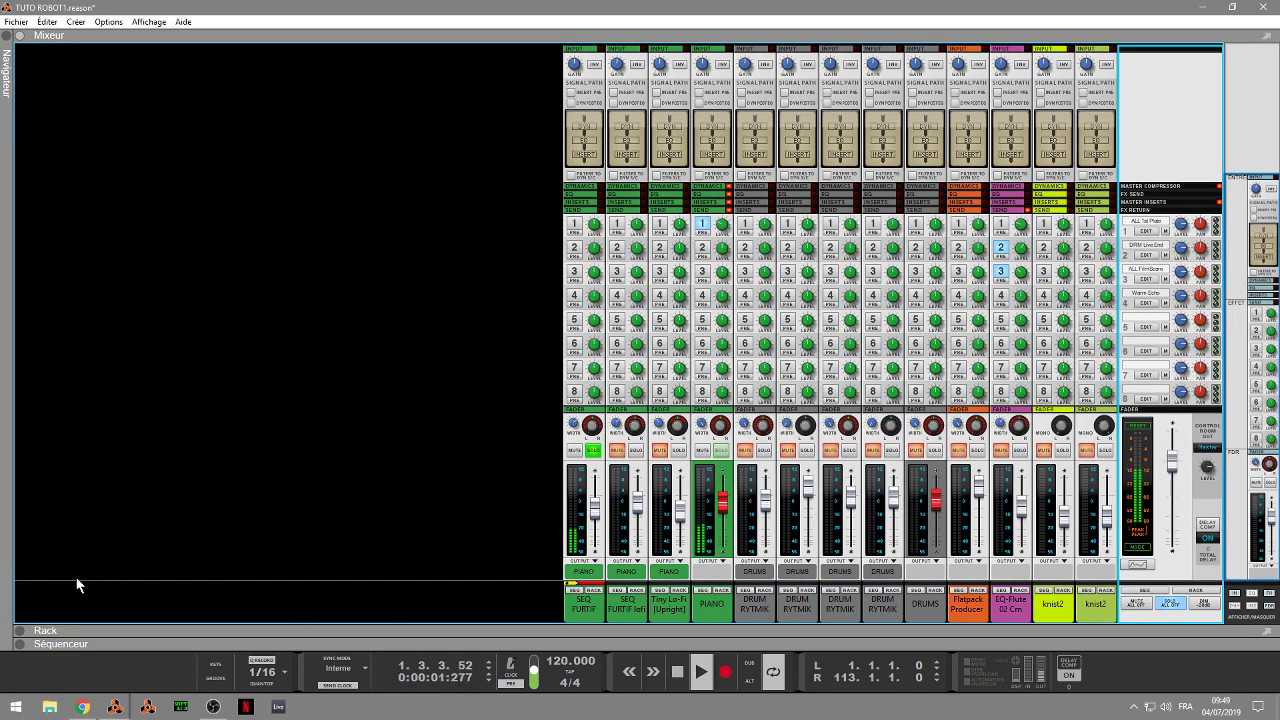
{"action": "left_click", "coordinate": [29, 628]}
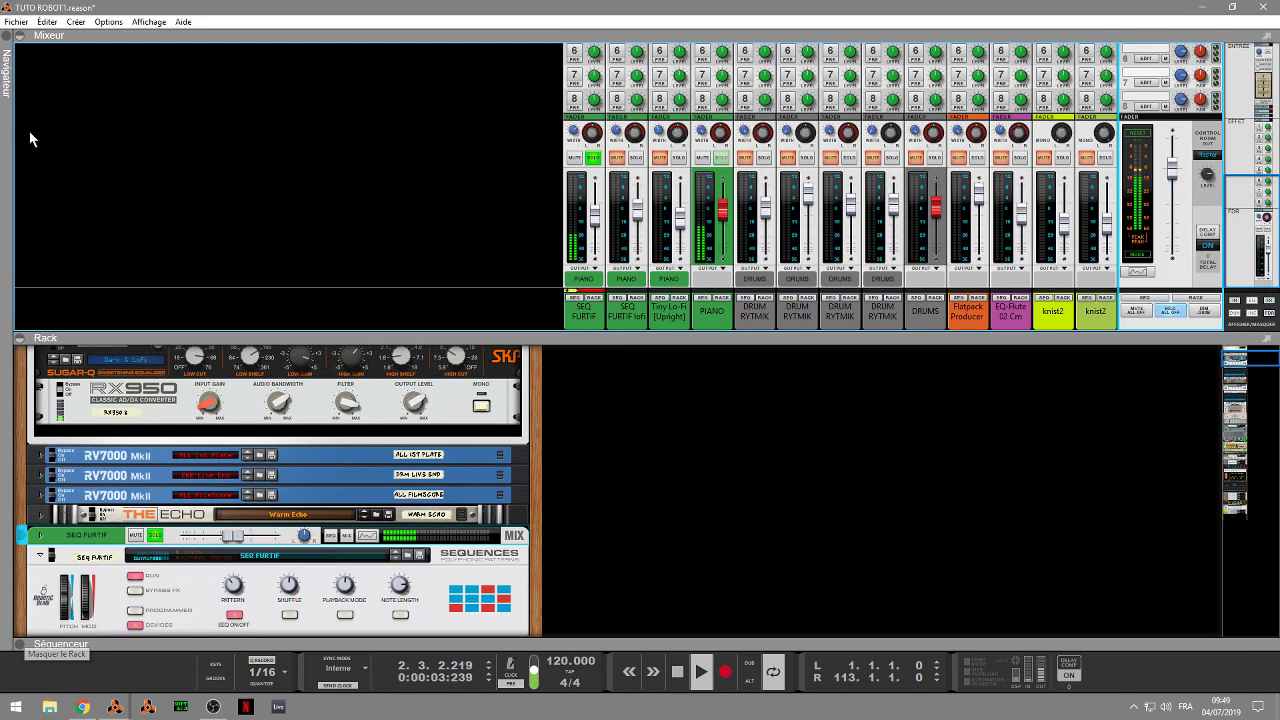
{"action": "left_click", "coordinate": [19, 35]}
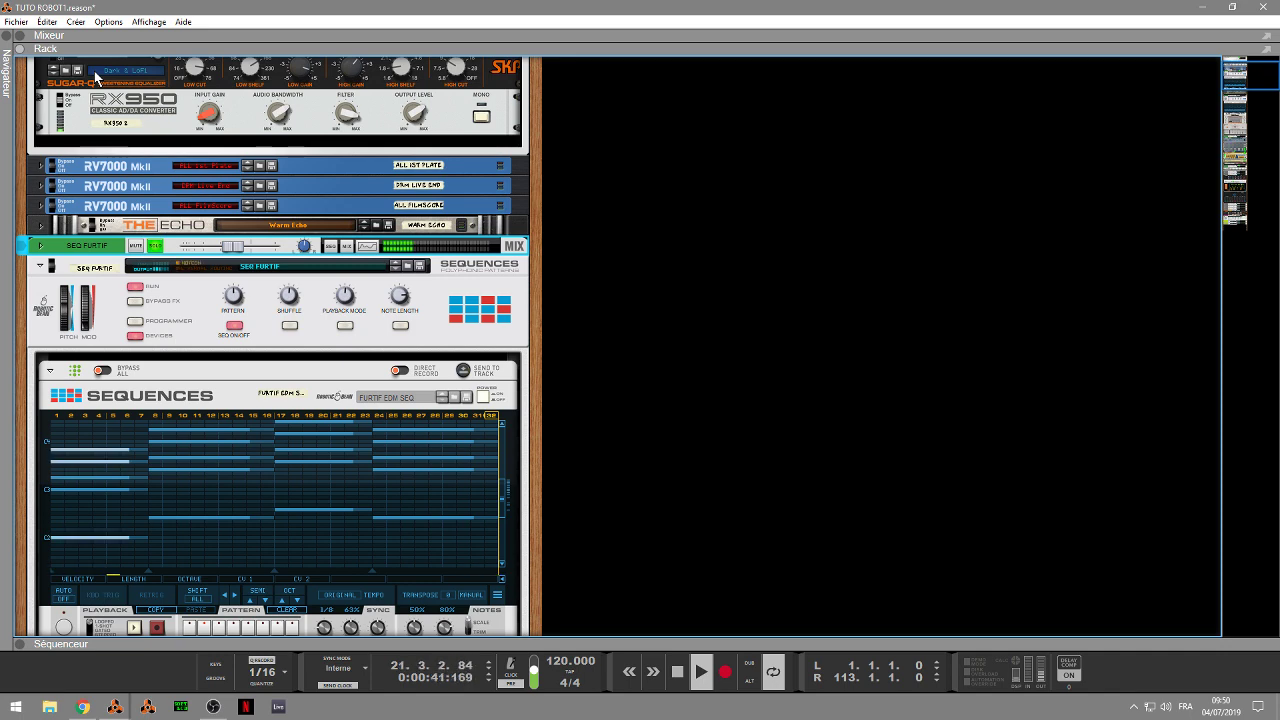
{"action": "key", "text": "space"}
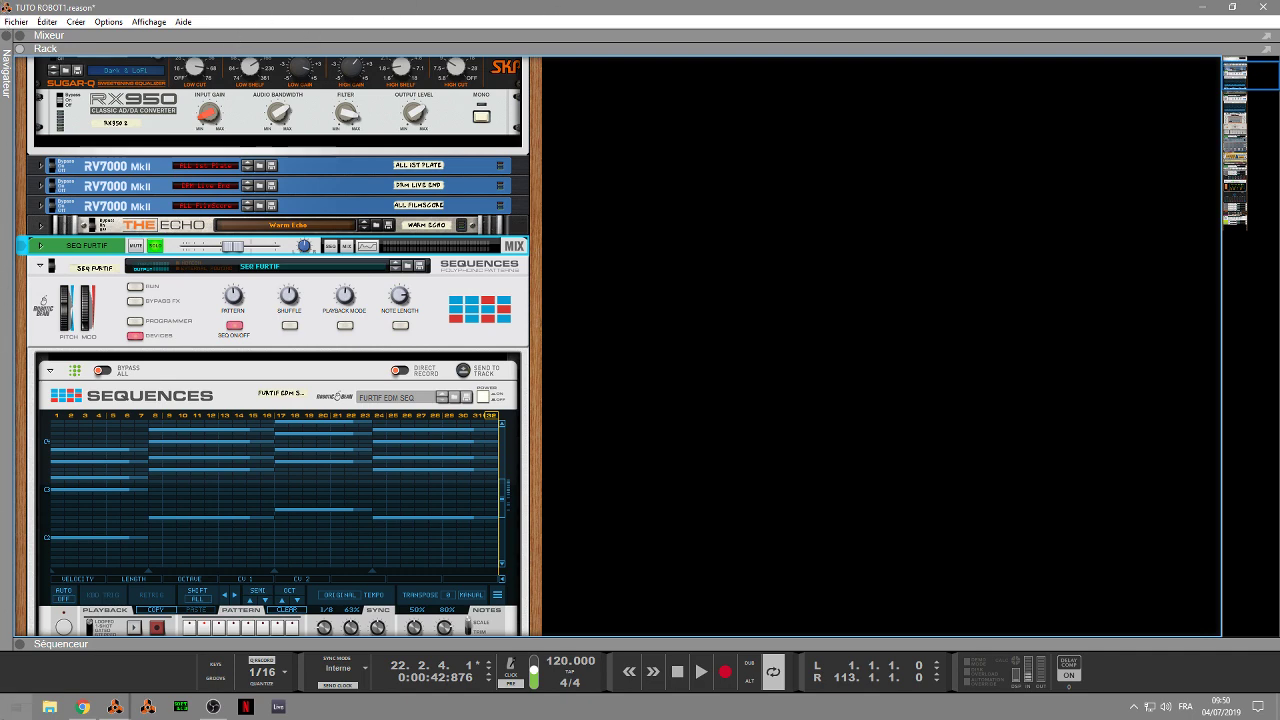
Switch to Chrome and show the Propellerhead shop page for the Sequences player
{"action": "left_click", "coordinate": [115, 707]}
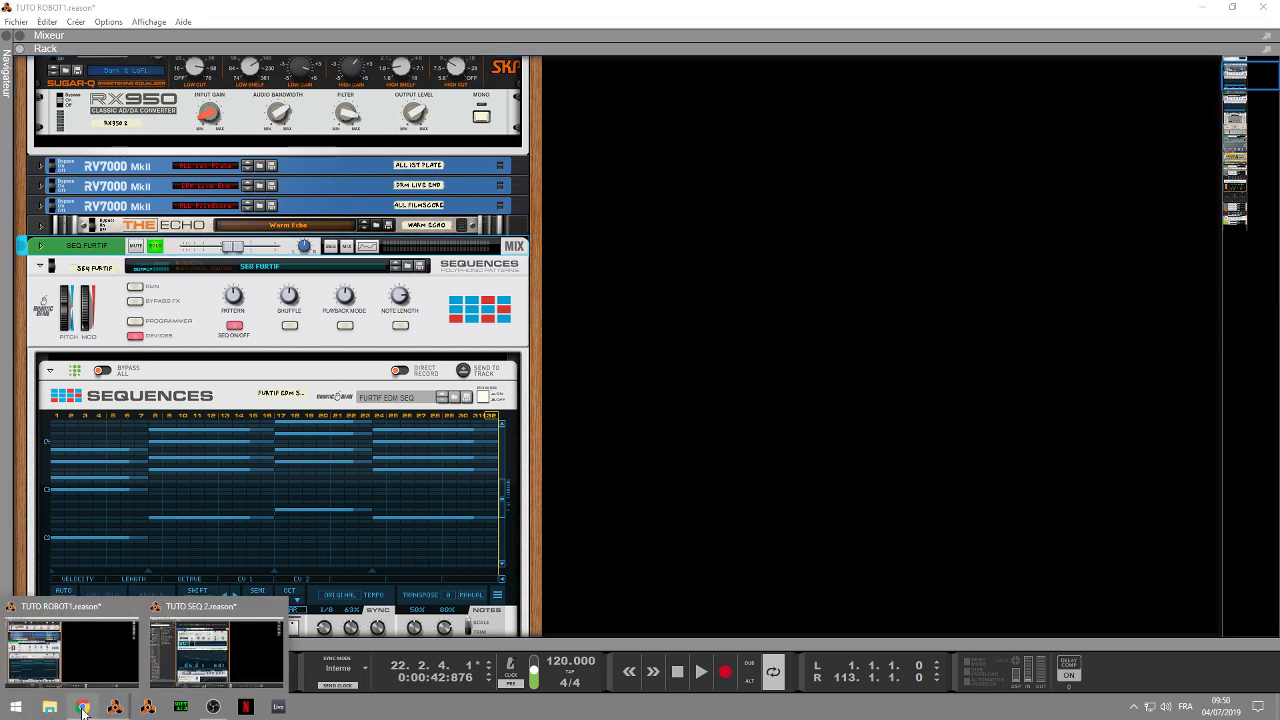
{"action": "left_click", "coordinate": [83, 707]}
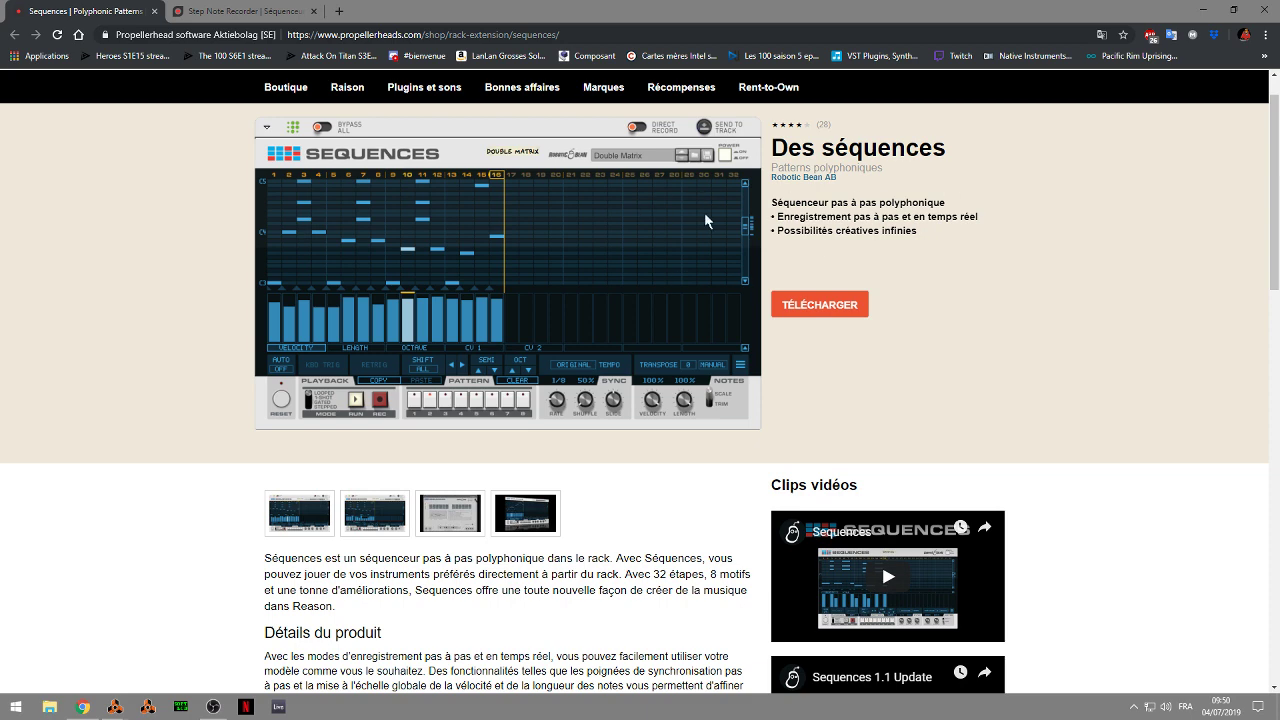